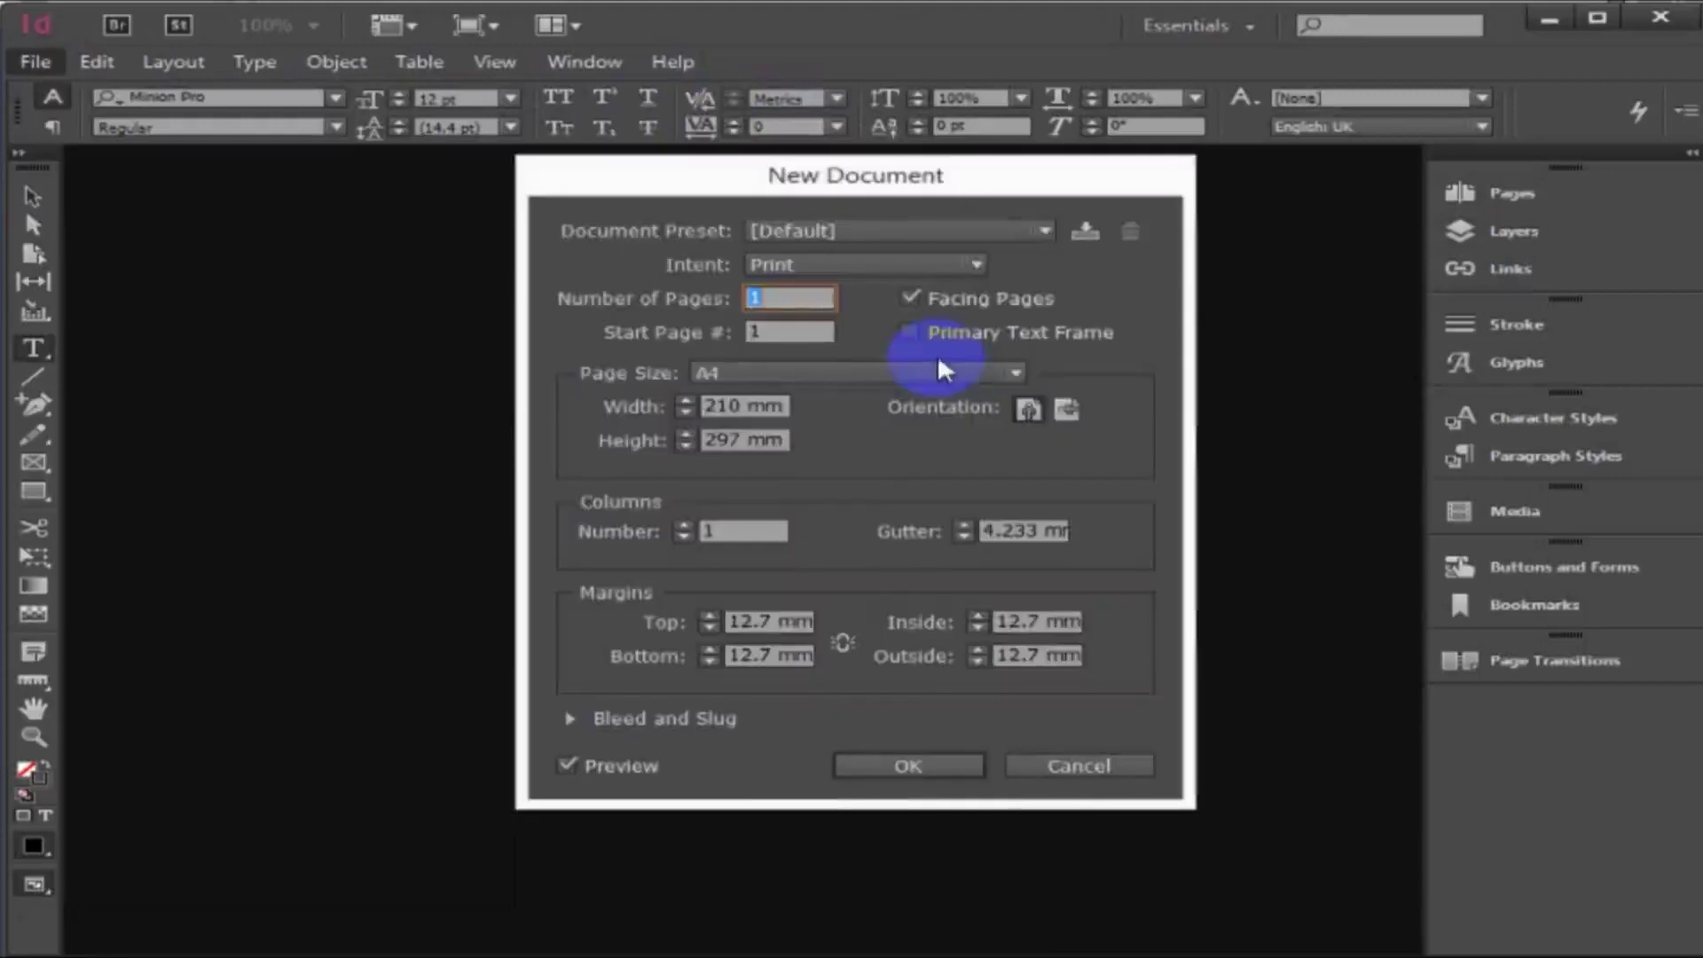
Create a new A4 print document with 10 pages and facing pages turned off.
left_click(799, 292)
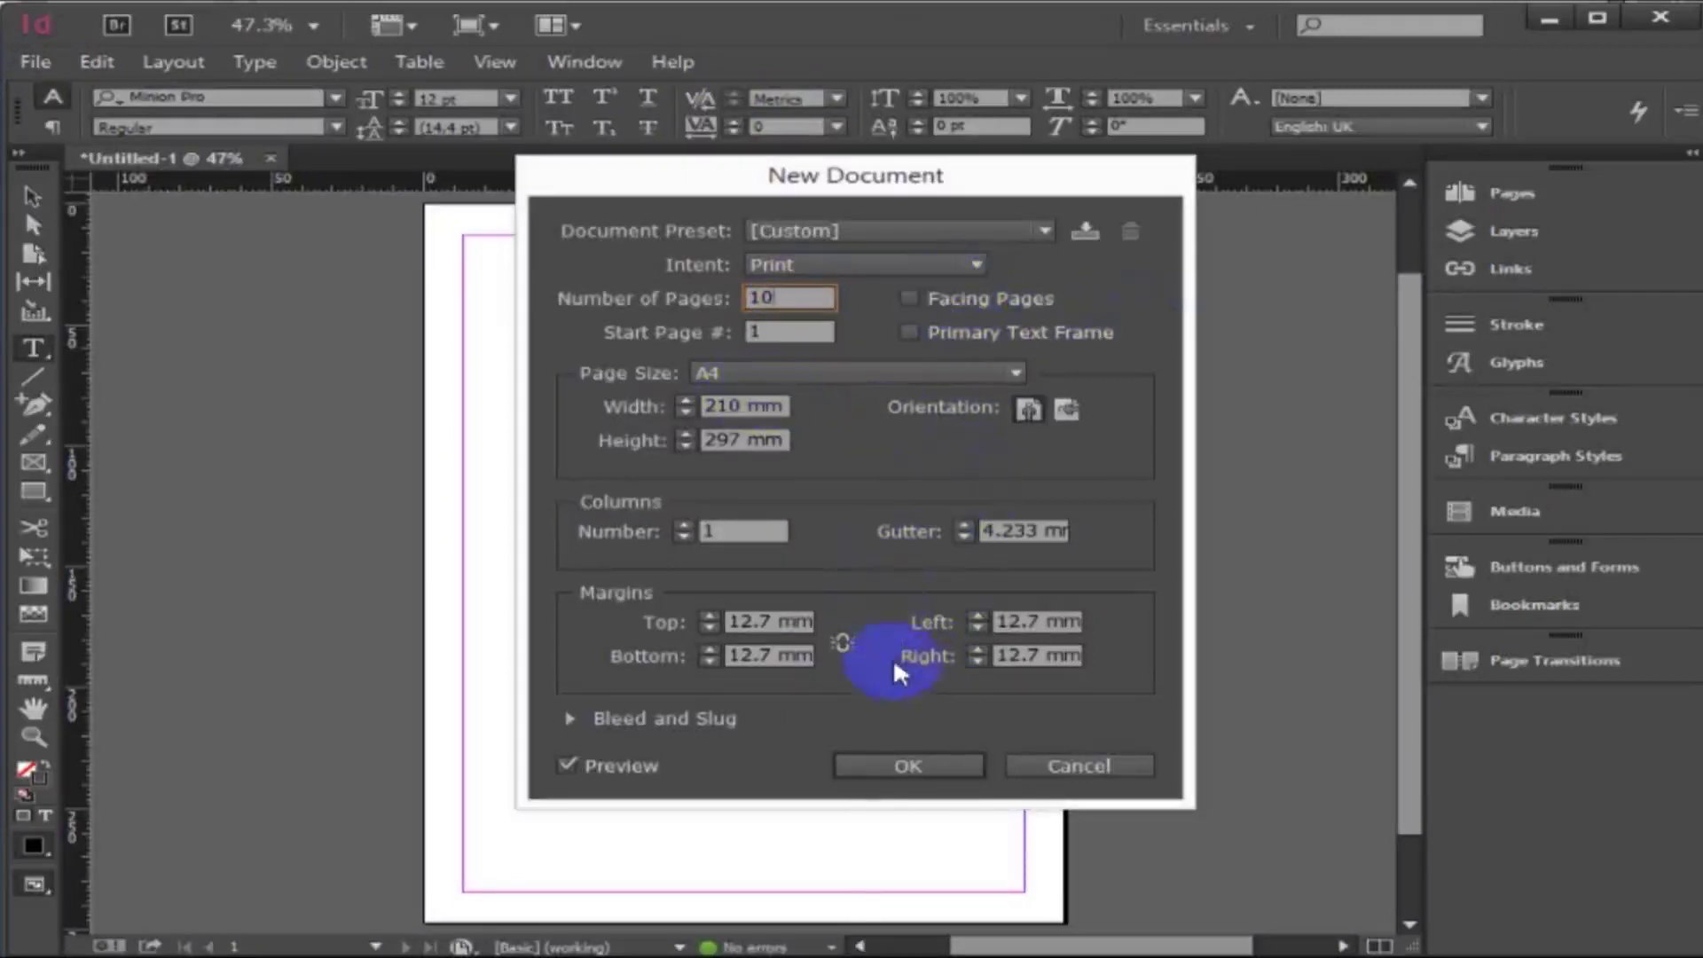
left_click(912, 769)
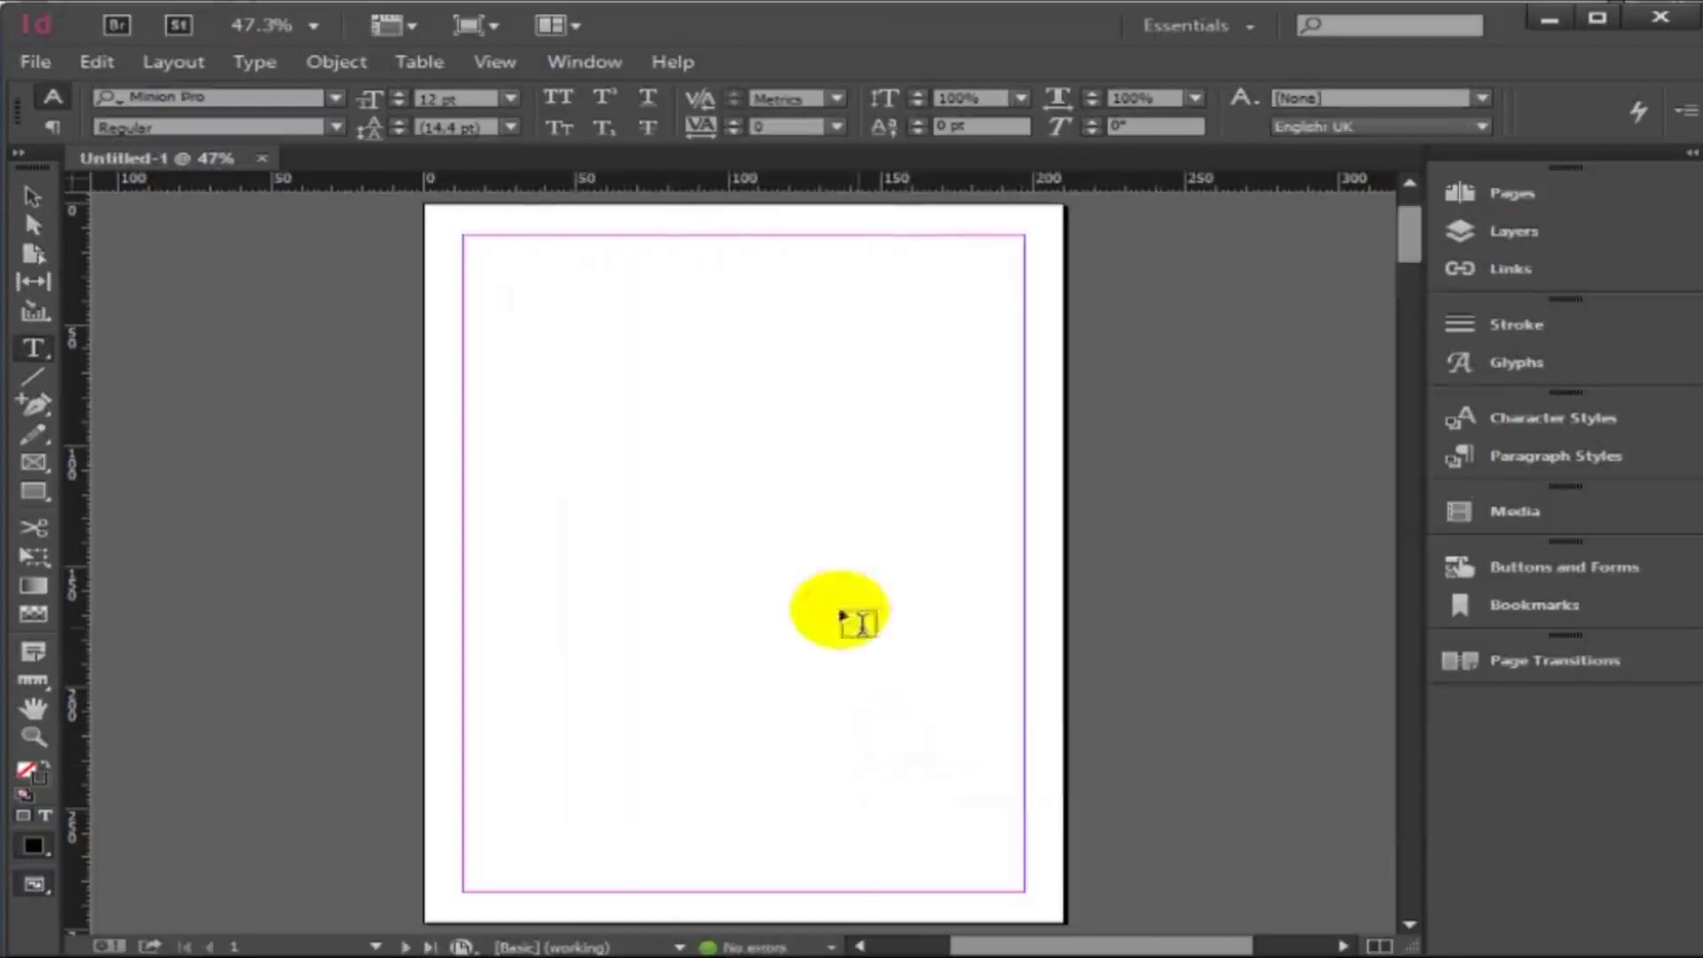
left_click(629, 429)
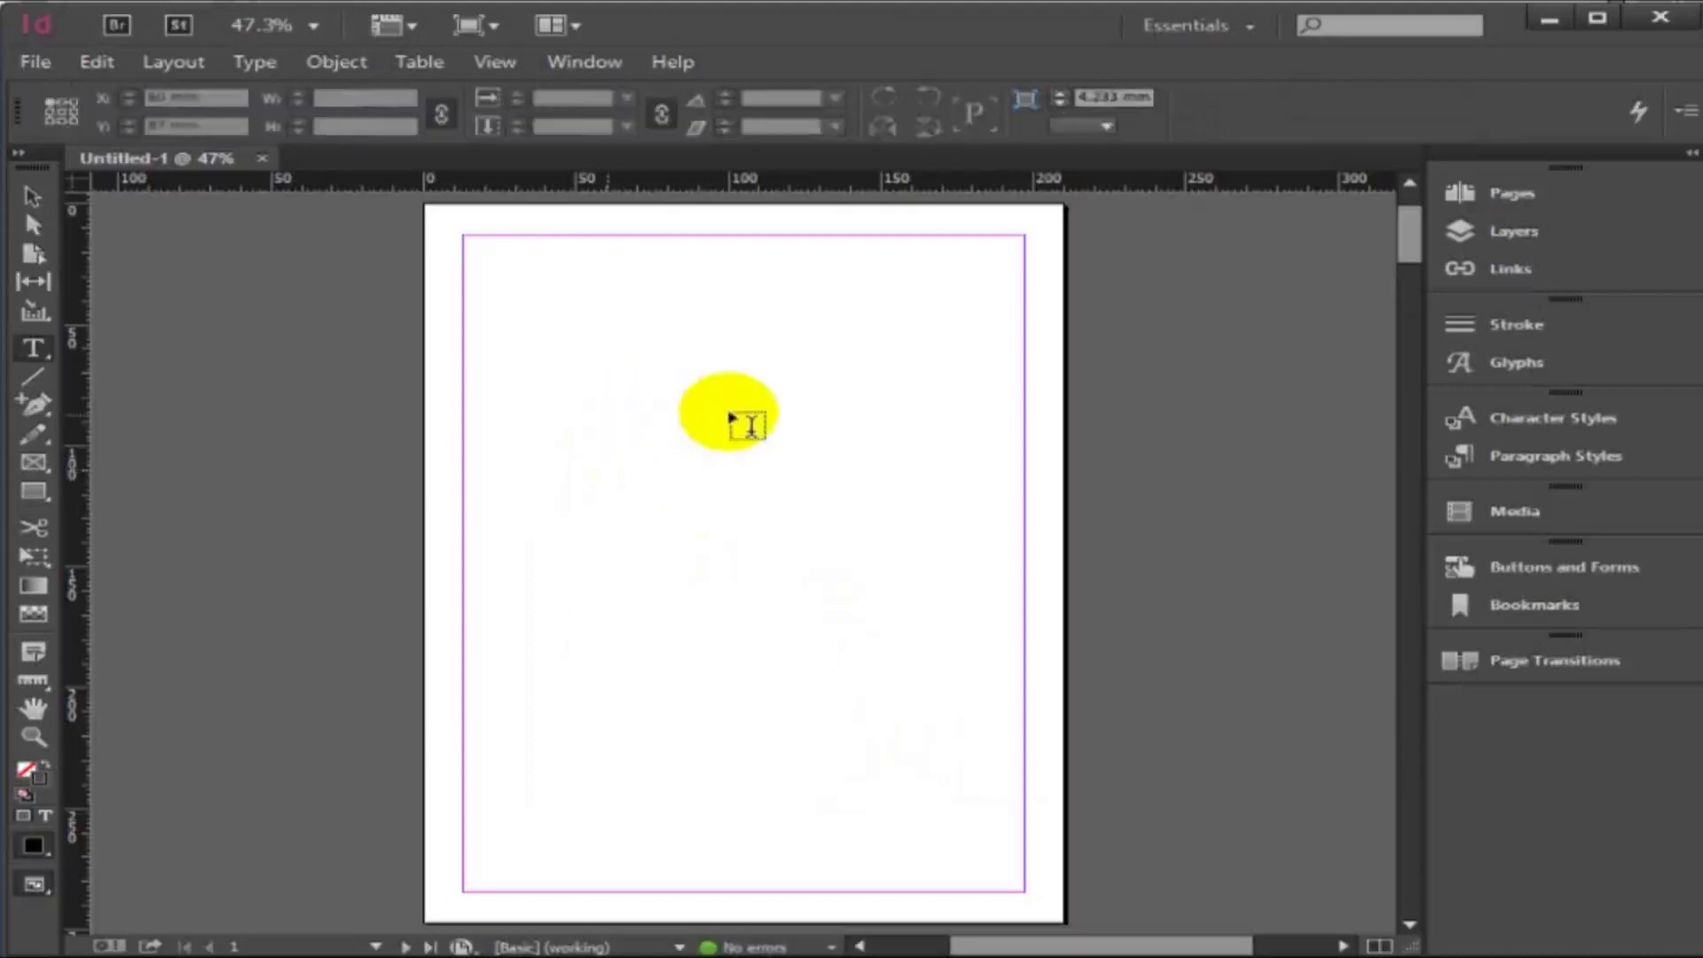
Open the A-Master page for editing from the document's page overview.
scroll(730, 416, "down", 4)
scroll(727, 417, "down", 3)
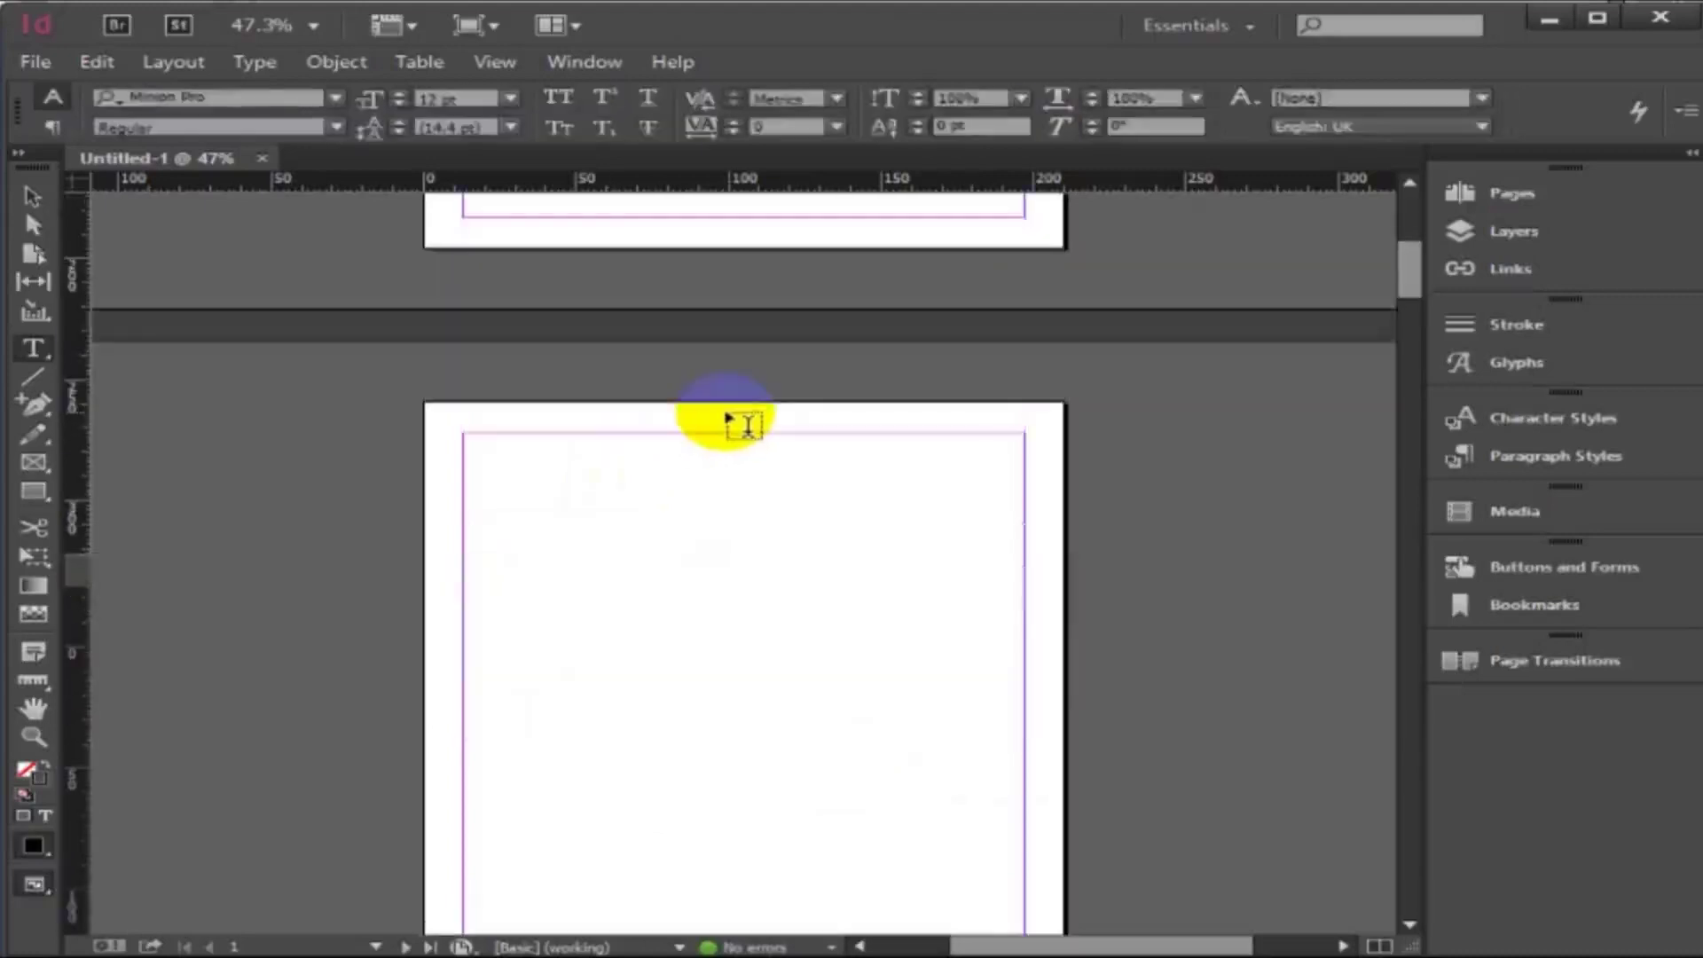
scroll(728, 424, "up", 7)
left_click(1508, 190)
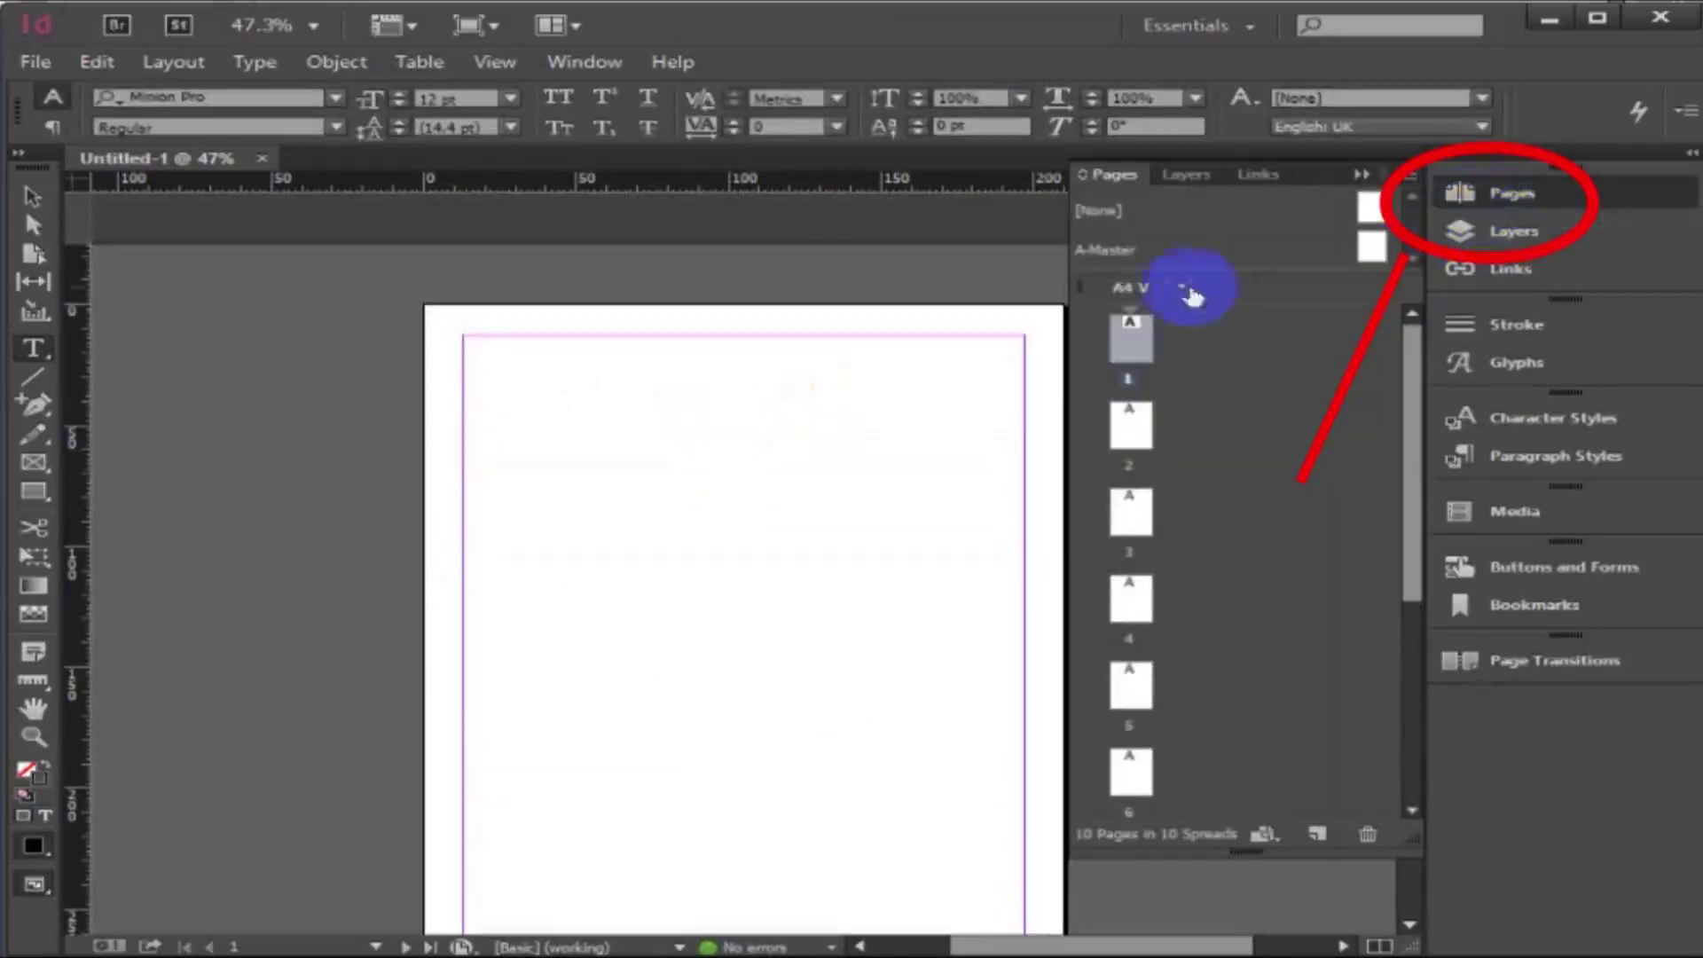
left_click(1371, 242)
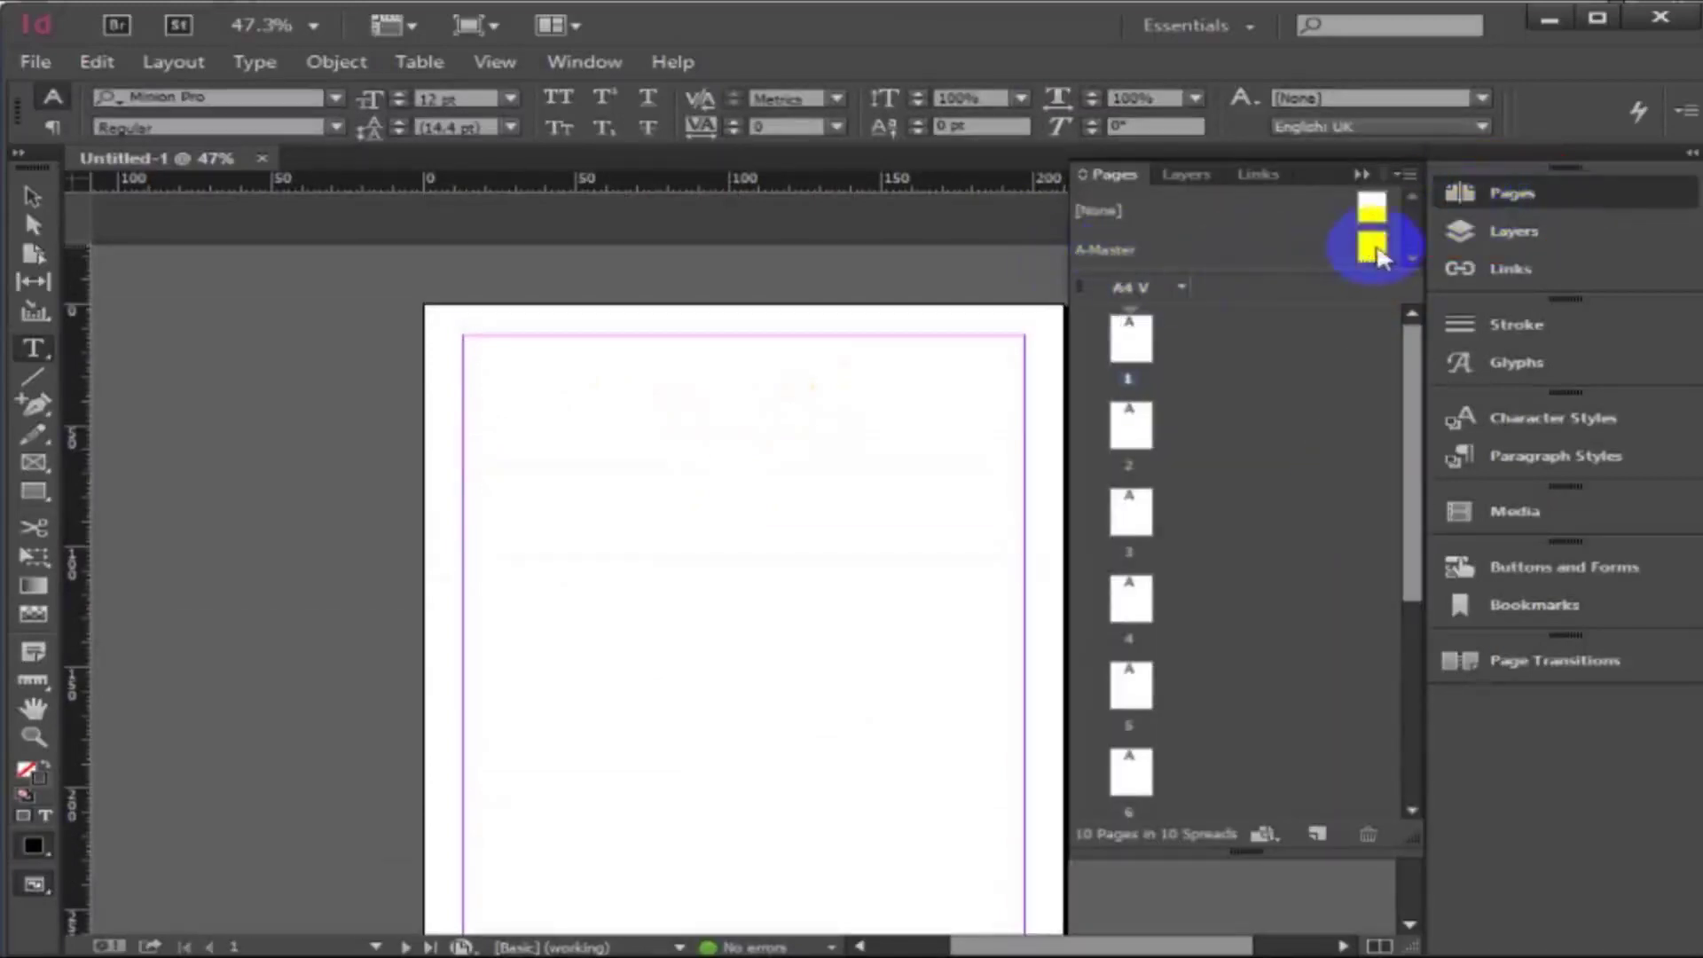
double_click(1375, 252)
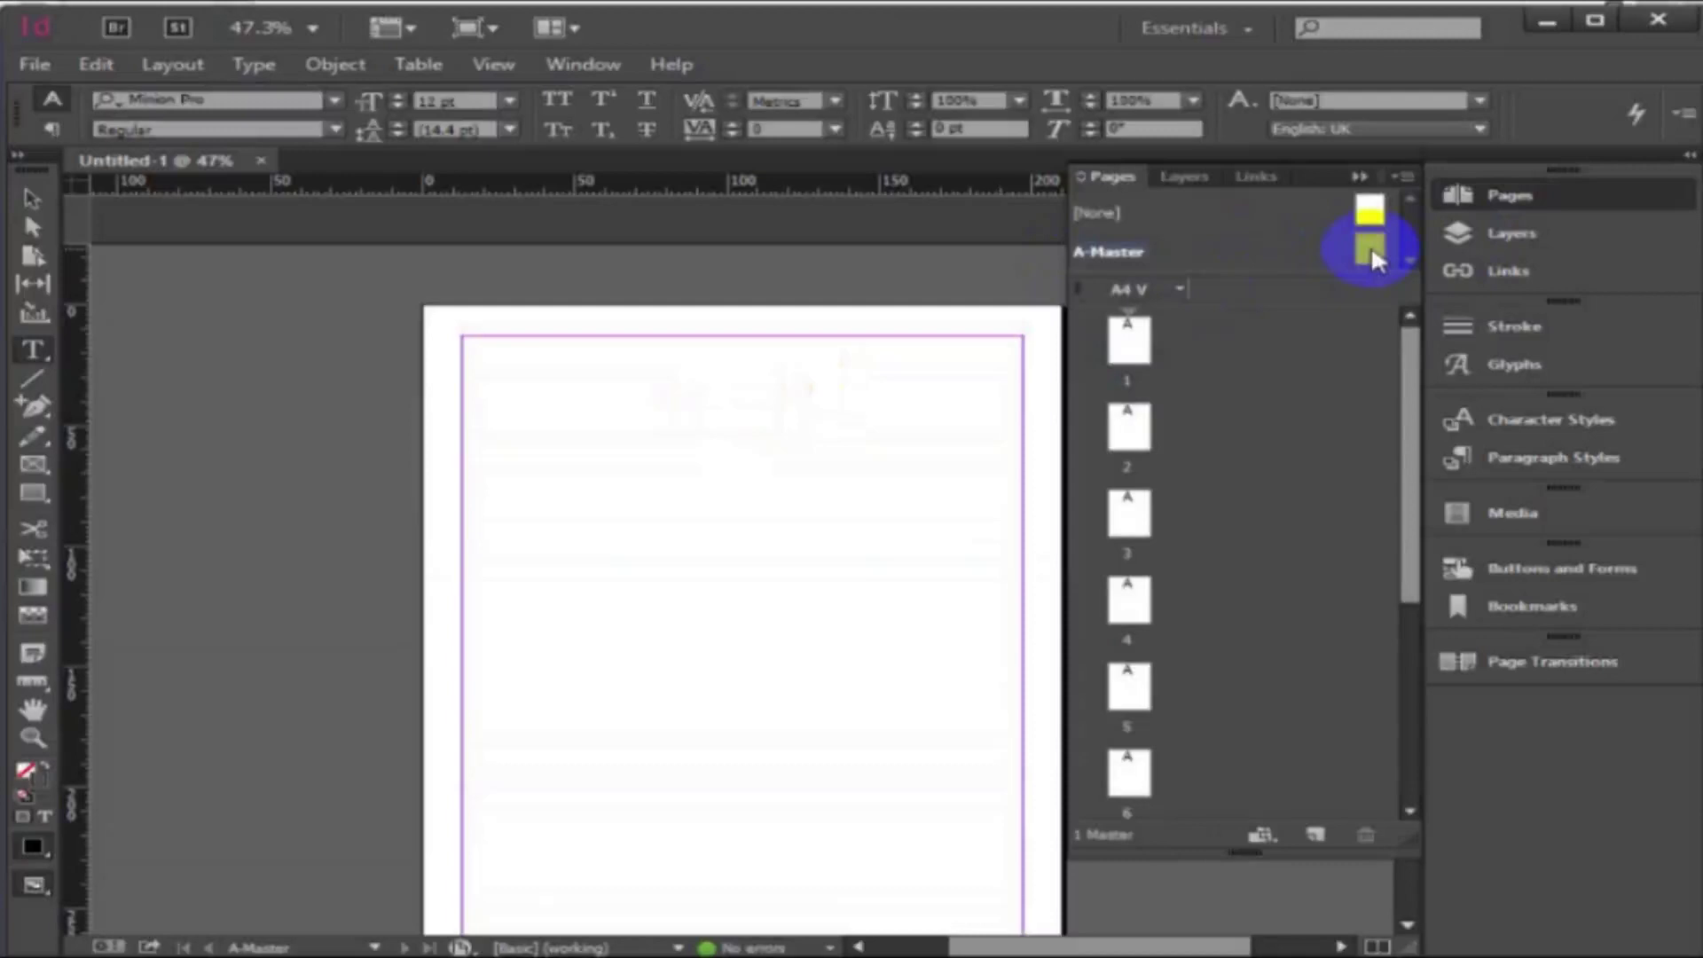
left_click(1370, 244)
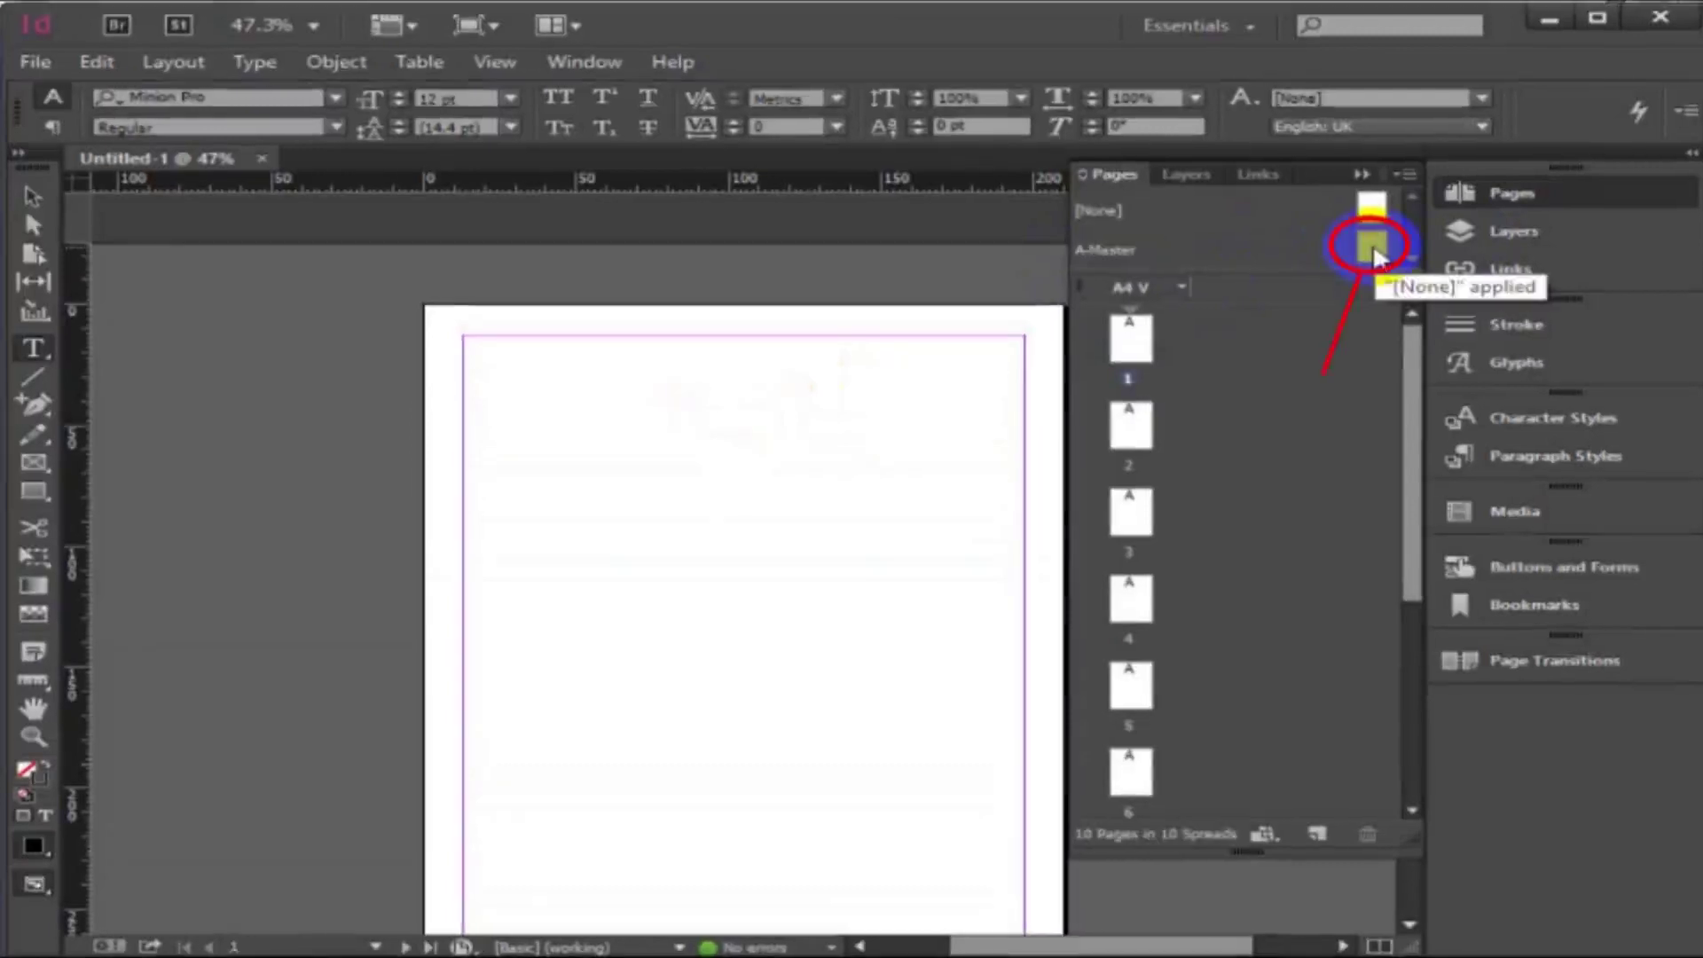
double_click(1372, 246)
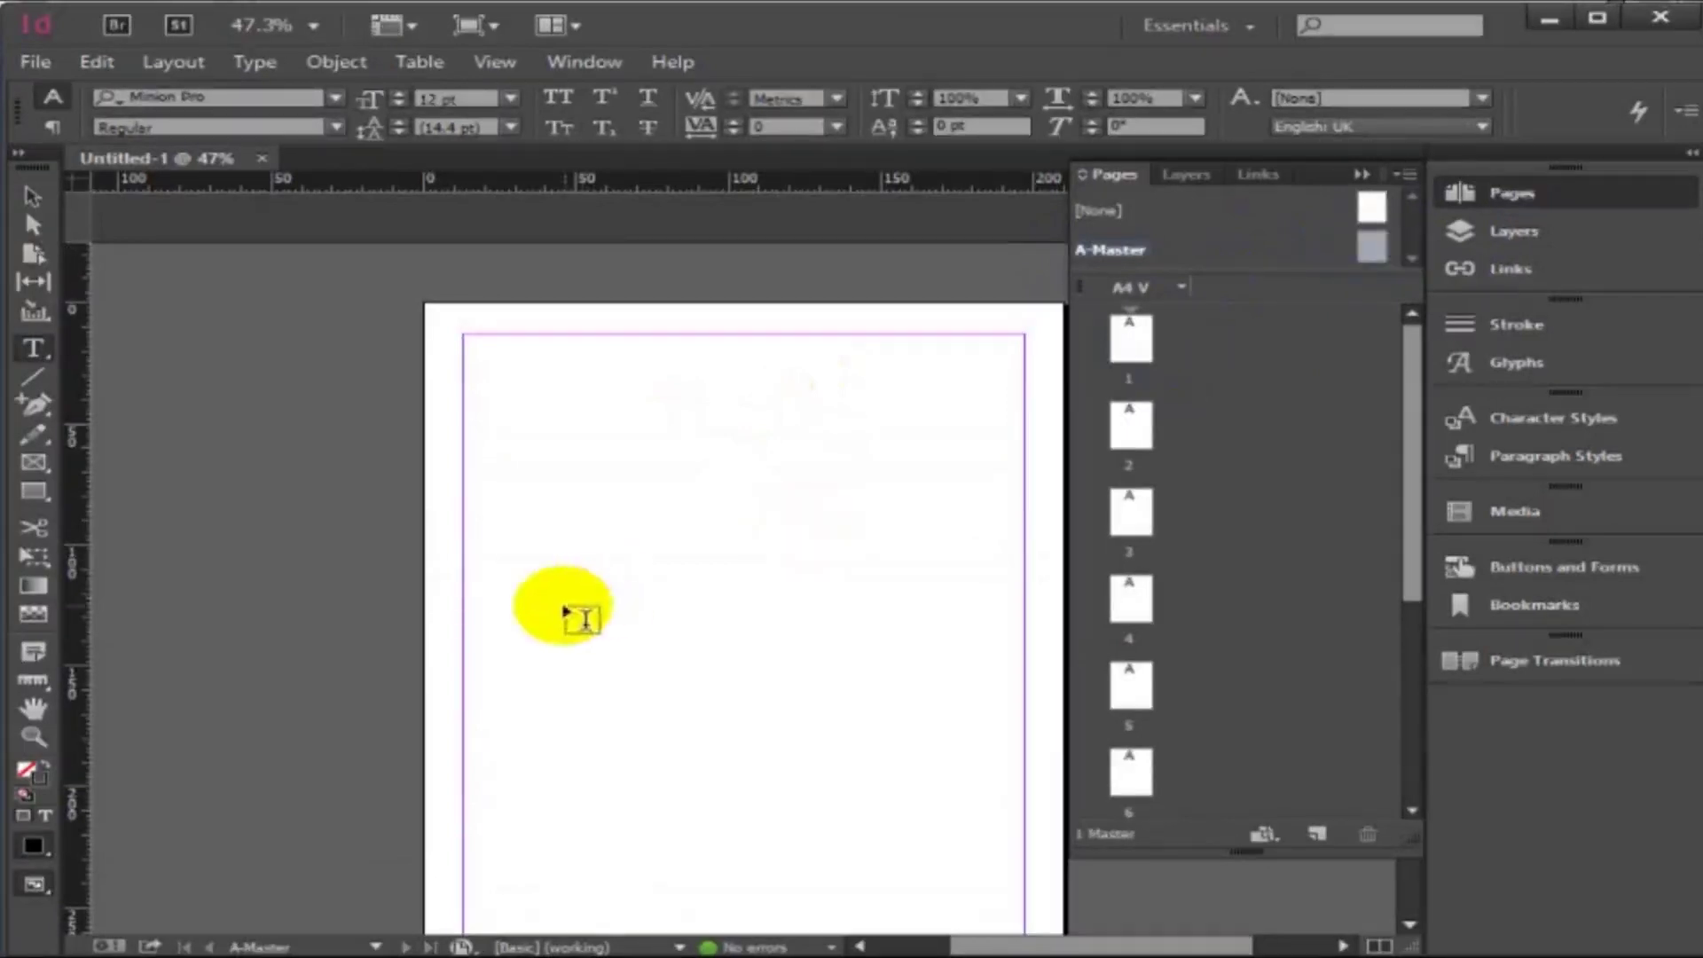
Add a text frame about 118.5 mm wide and 15 mm high at the foot of A-Master reading "தமிழ் பெயர்கள்".
scroll(572, 617, "down", 5)
scroll(575, 616, "up", 5)
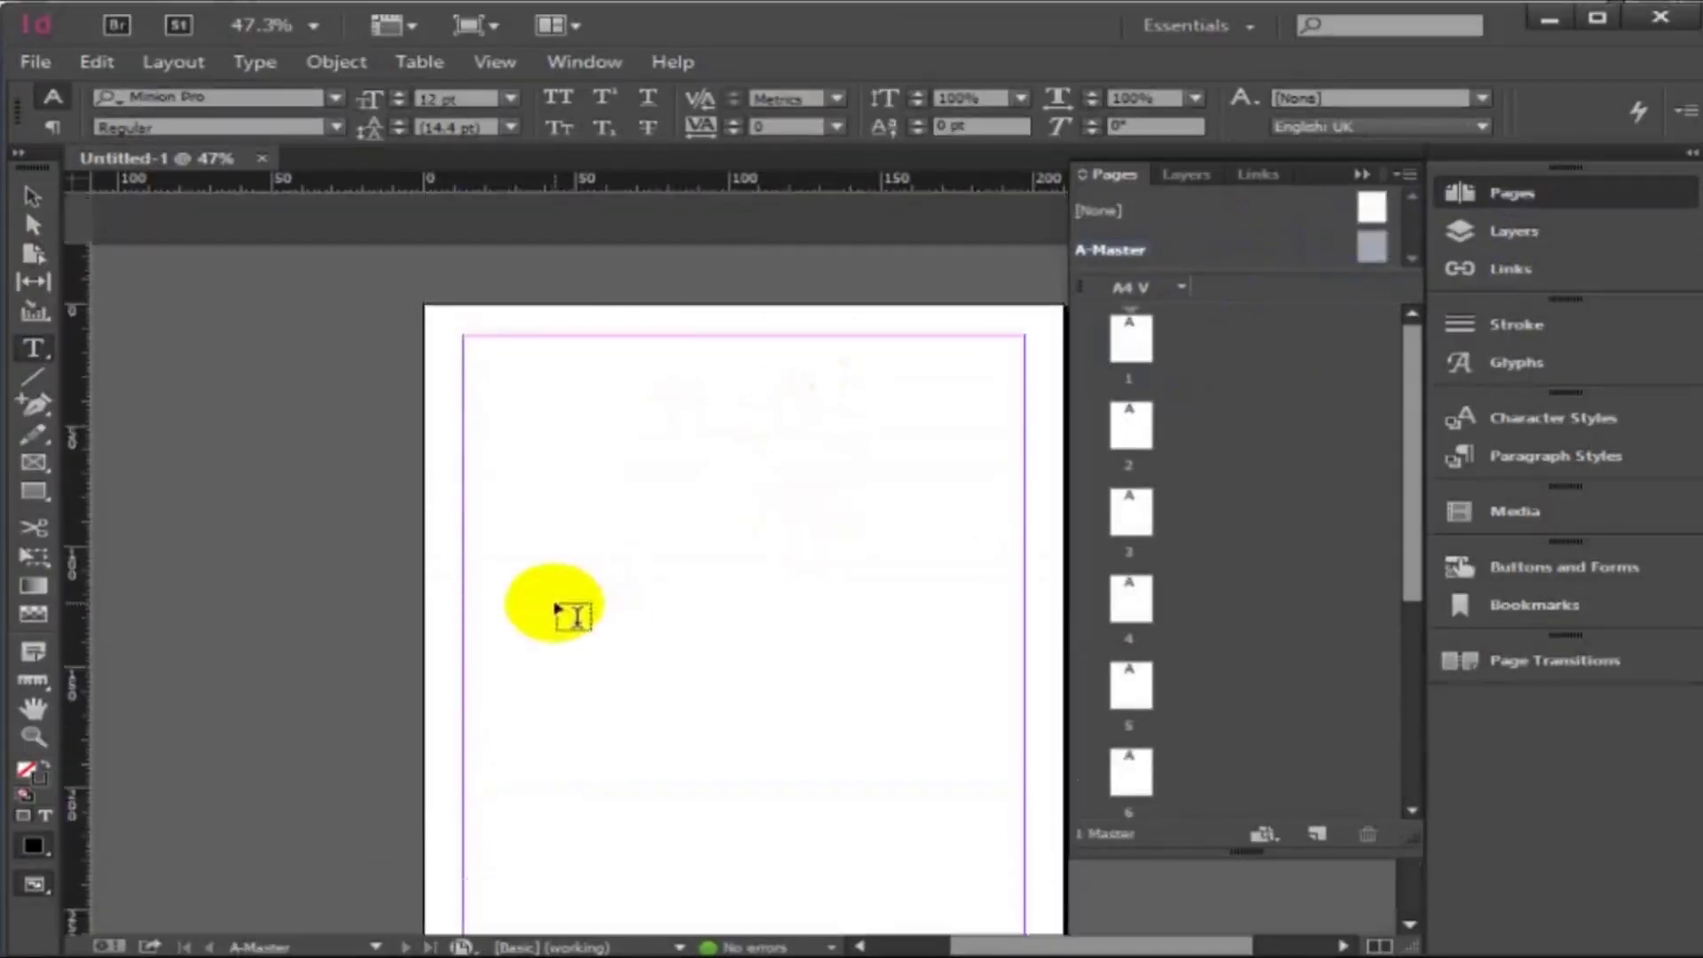
scroll(575, 617, "down", 5)
scroll(575, 617, "up", 5)
scroll(575, 612, "down", 5)
left_click(36, 349)
left_click_drag(445, 755, 806, 791)
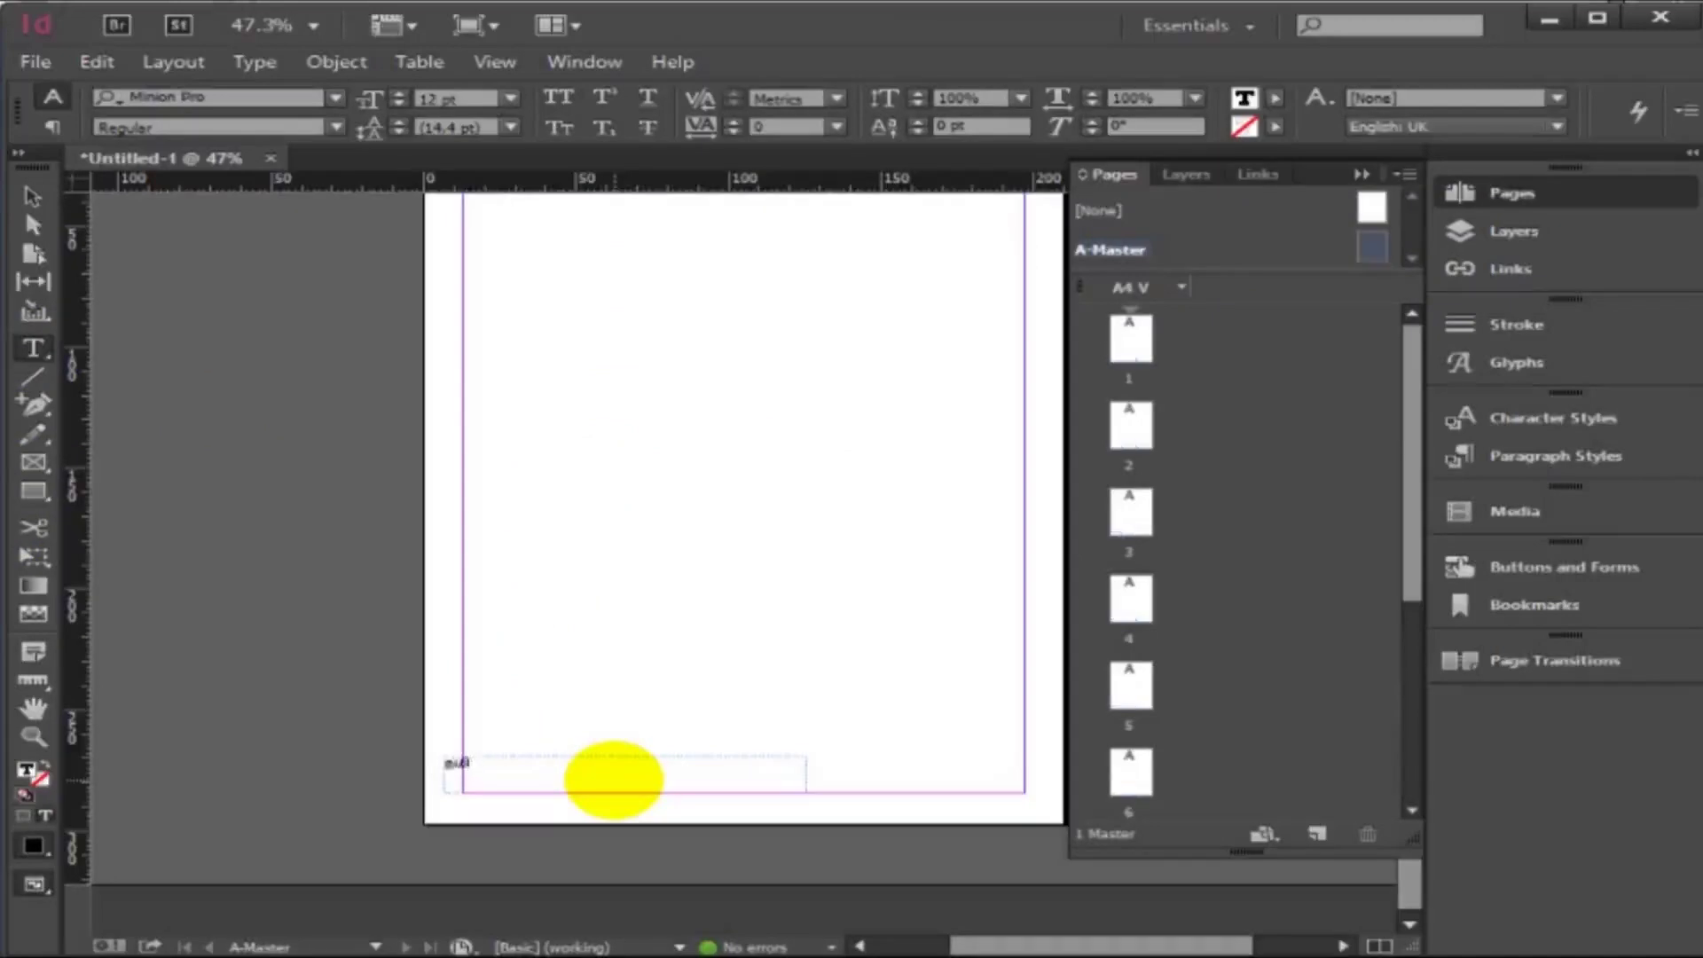
type("multipl")
type("ெய")
type("ர்")
type("கள்")
Shrink the footer frame to about 37.5 by 9 mm and move it just below the bottom margin, aligned with the left margin.
left_click(32, 196)
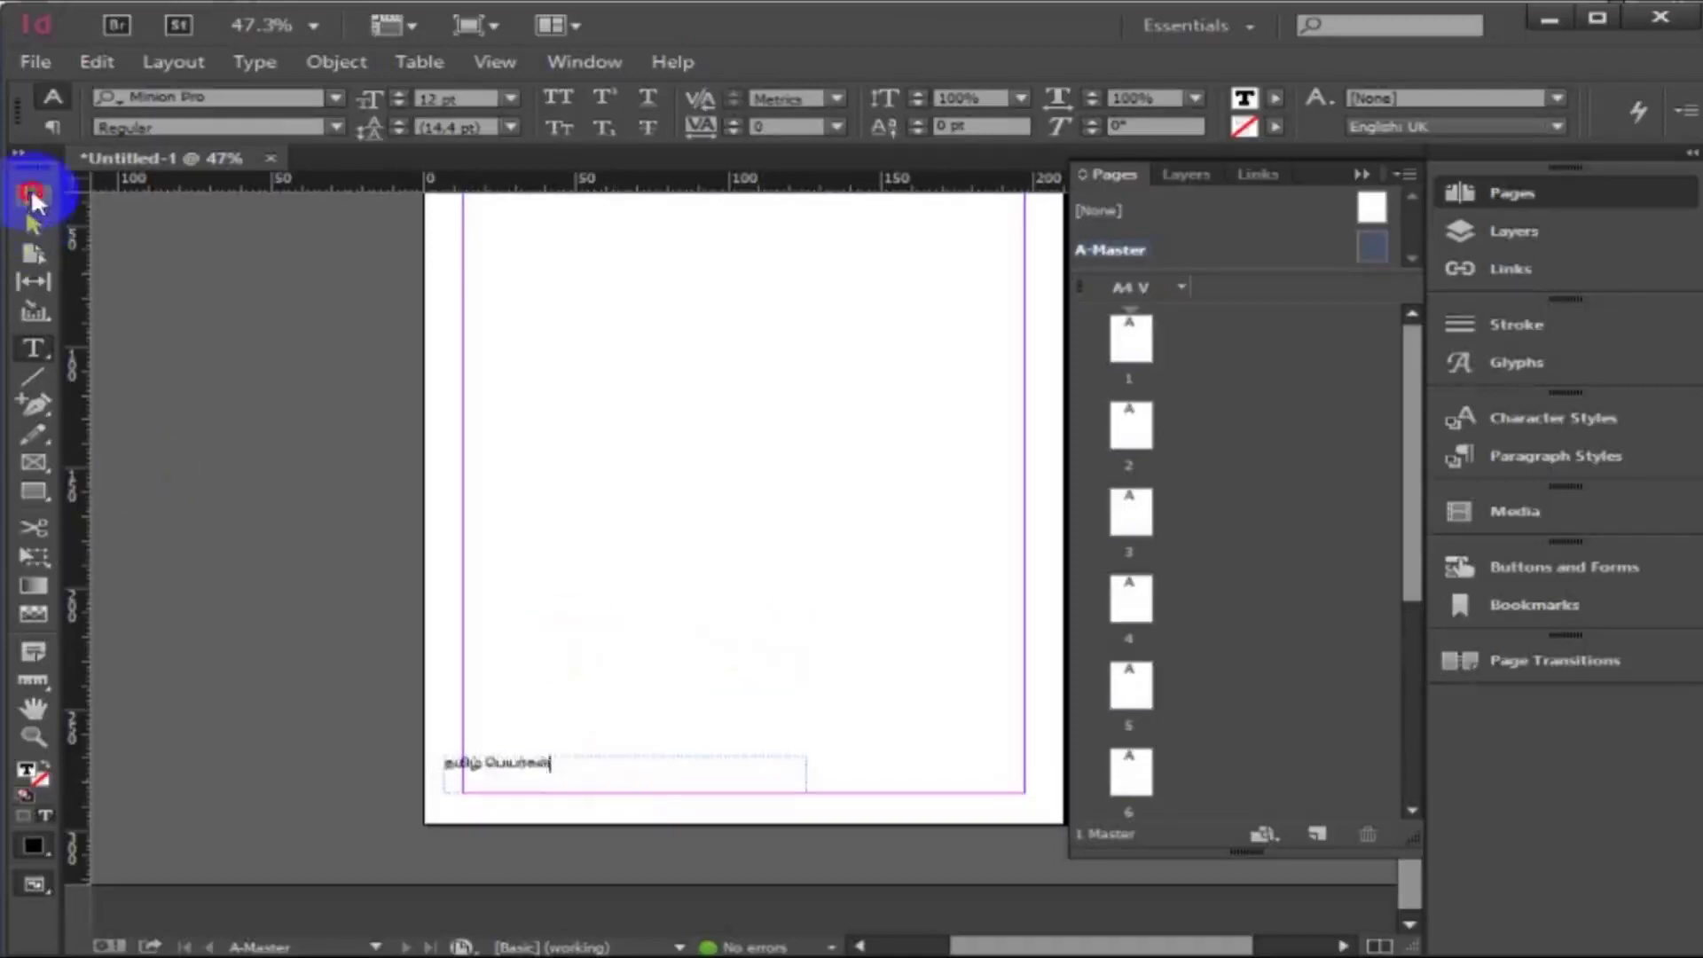
left_click(728, 783)
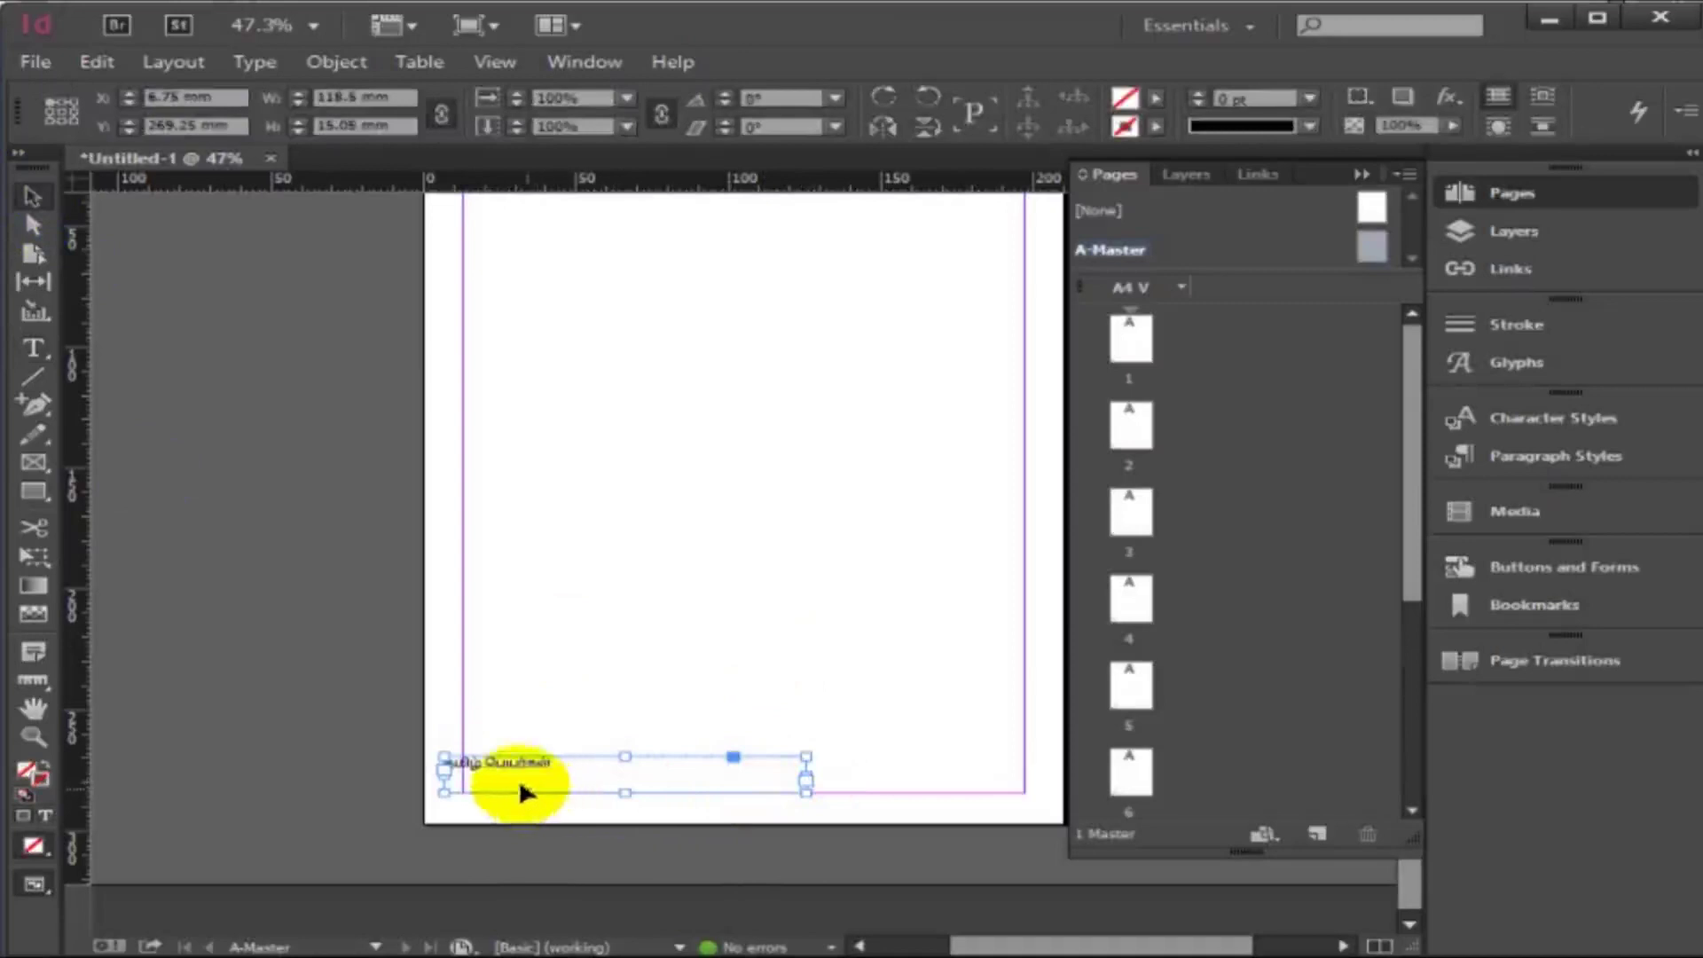
left_click_drag(806, 794, 559, 780)
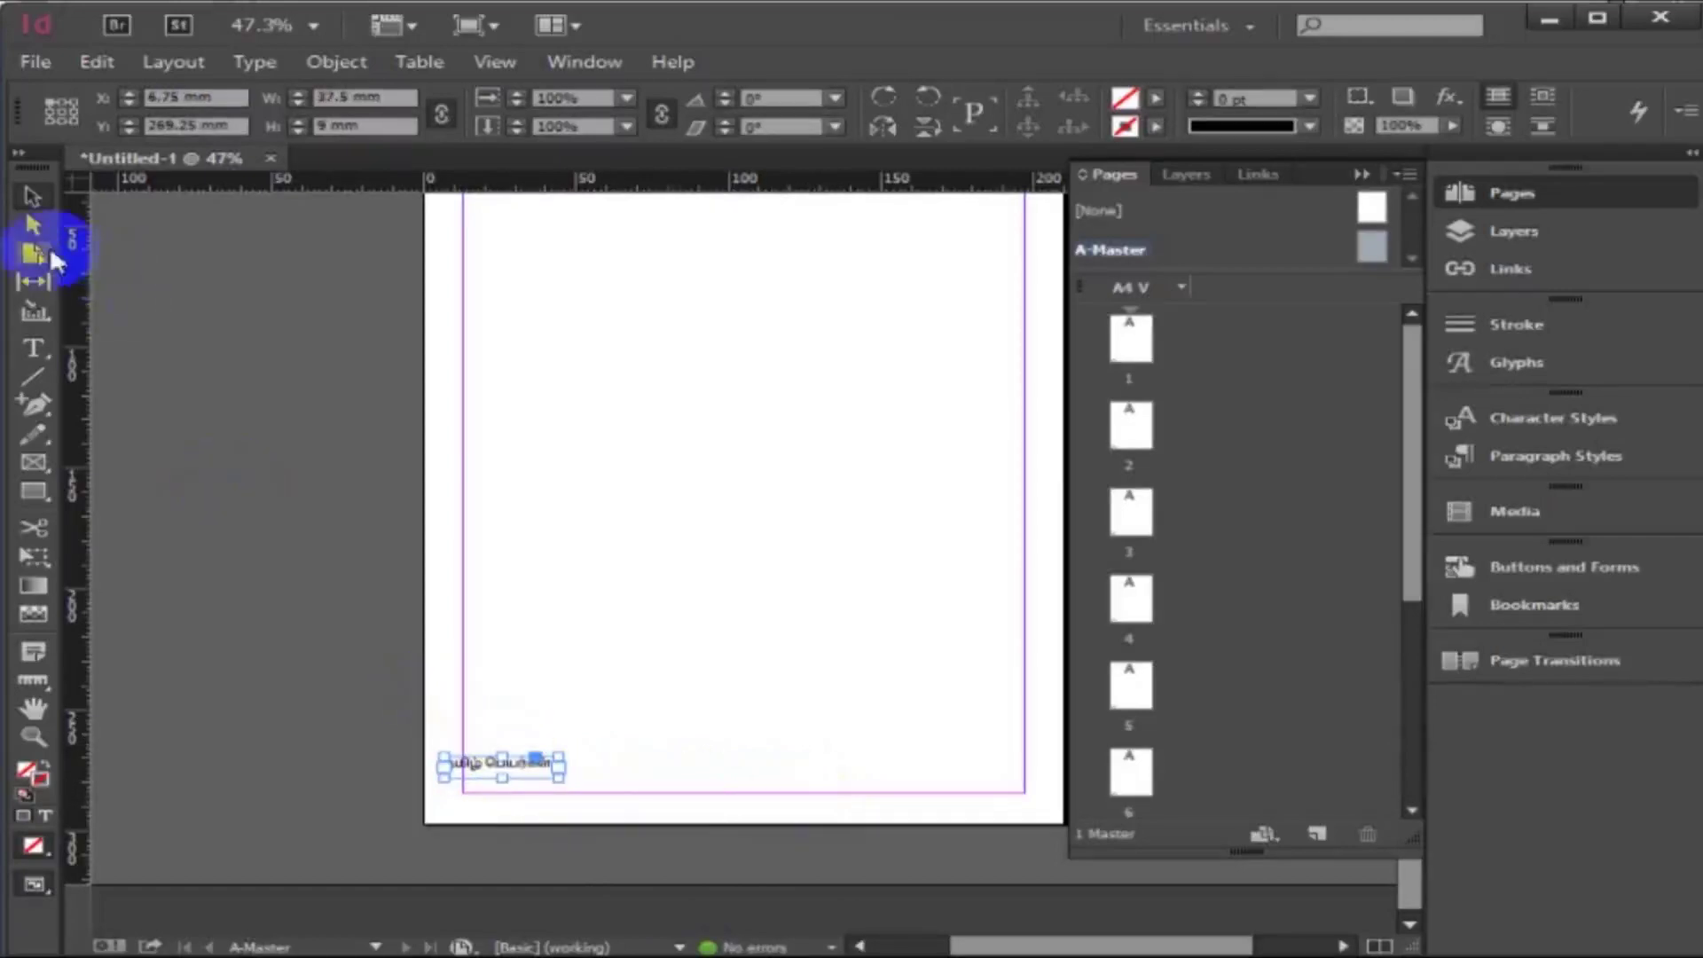
left_click(32, 196)
left_click(502, 761)
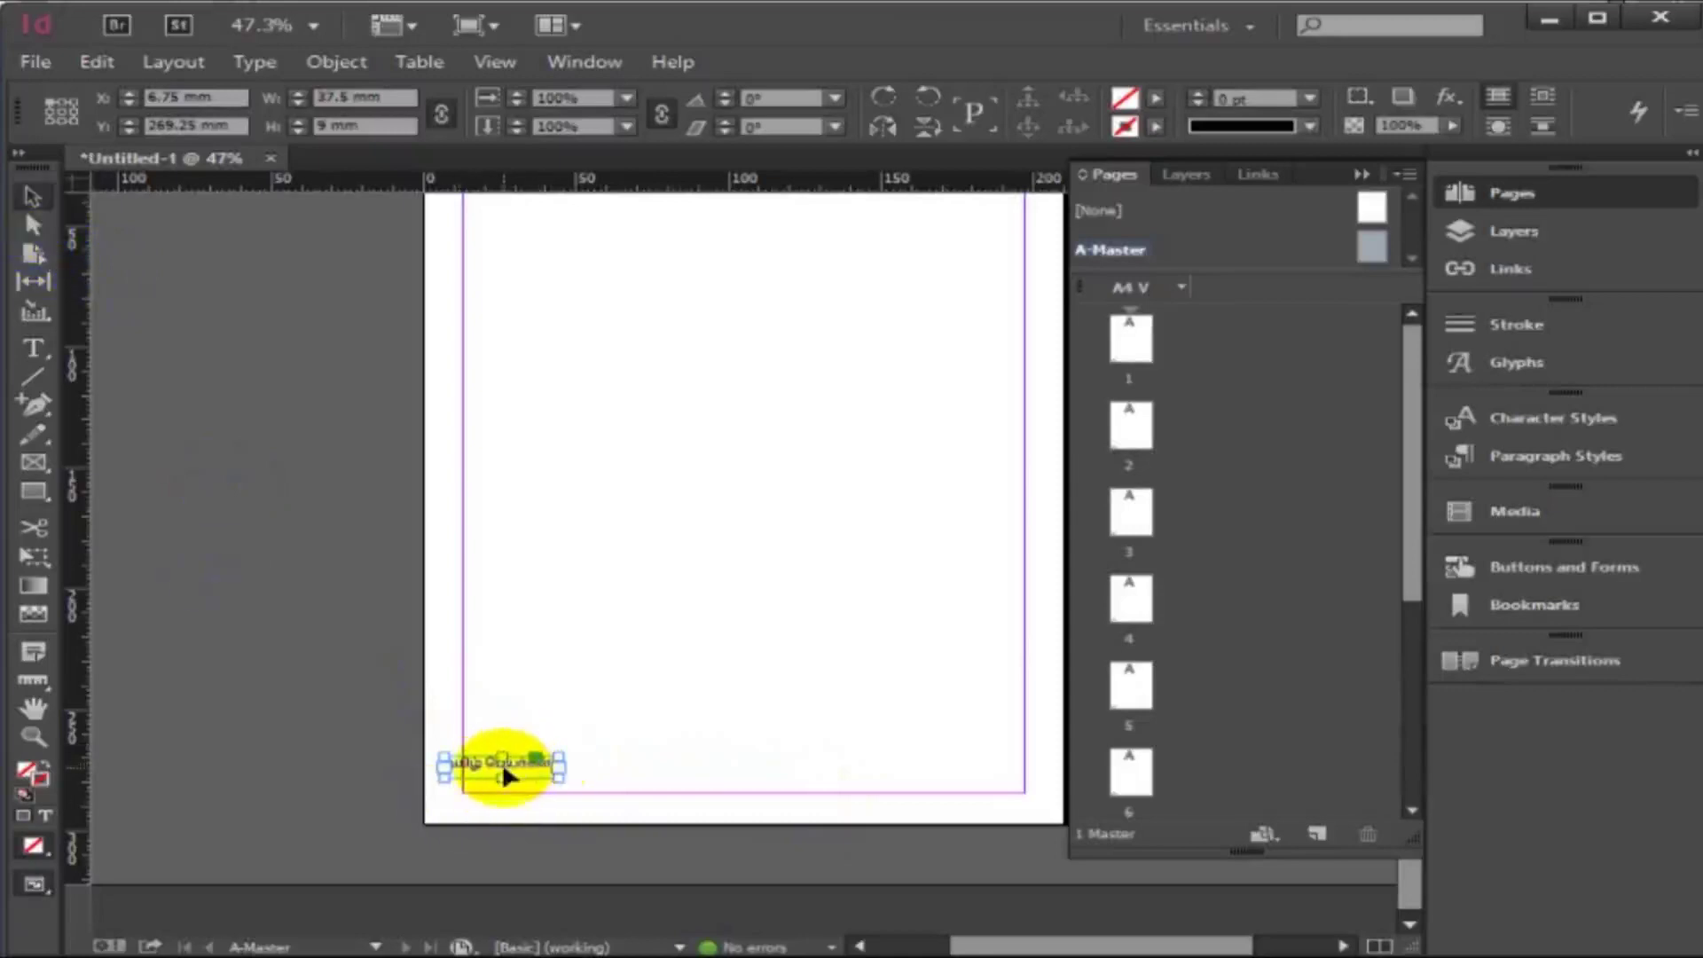
left_click_drag(502, 772, 518, 807)
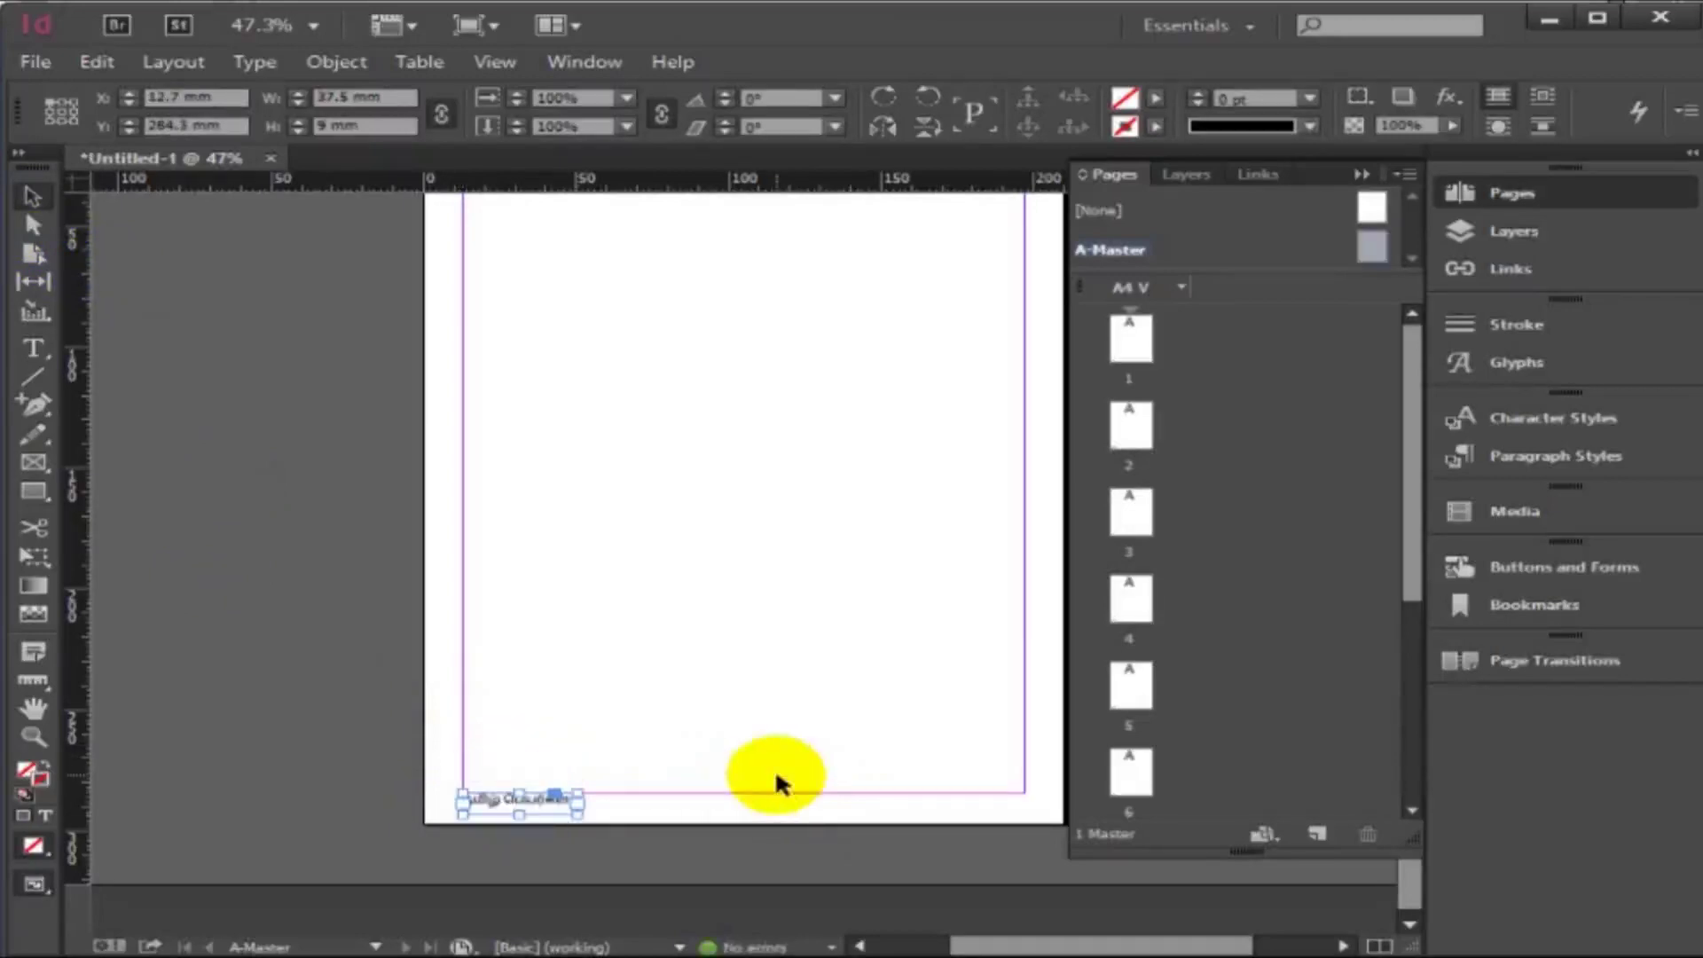
Add a text frame about 66 by 7.5 mm above the top margin of A-Master reading "Indesin Master page".
scroll(774, 780, "up", 5)
left_click(34, 347)
left_click_drag(761, 317, 965, 339)
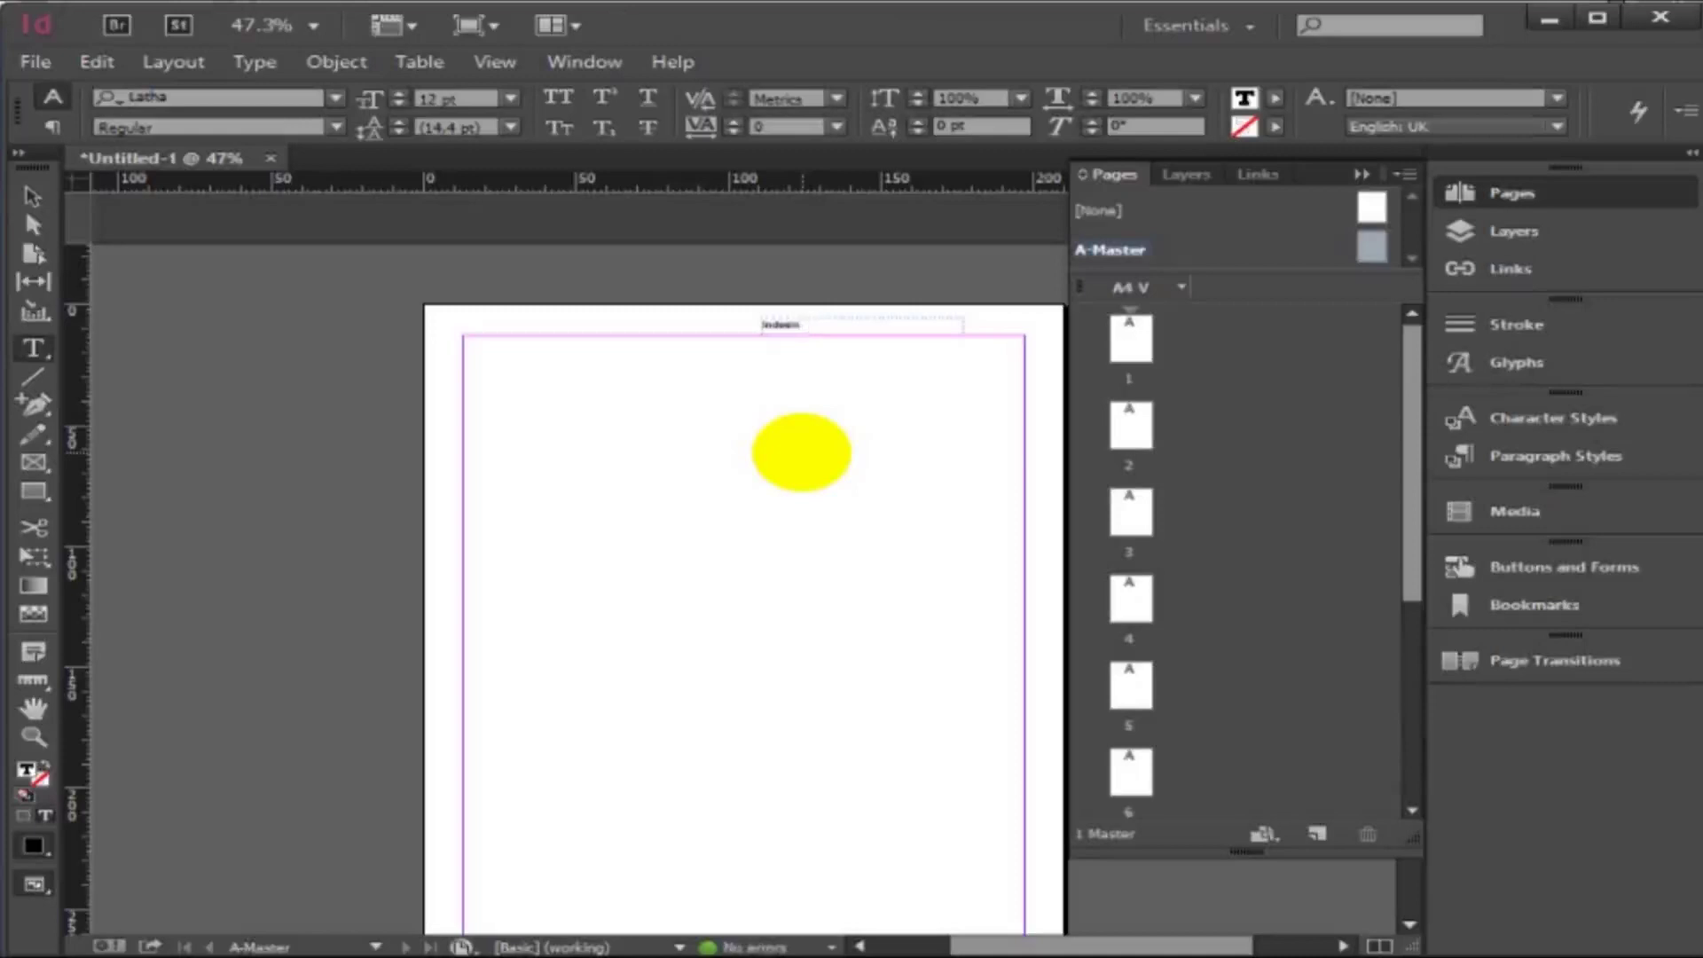
type("aster page")
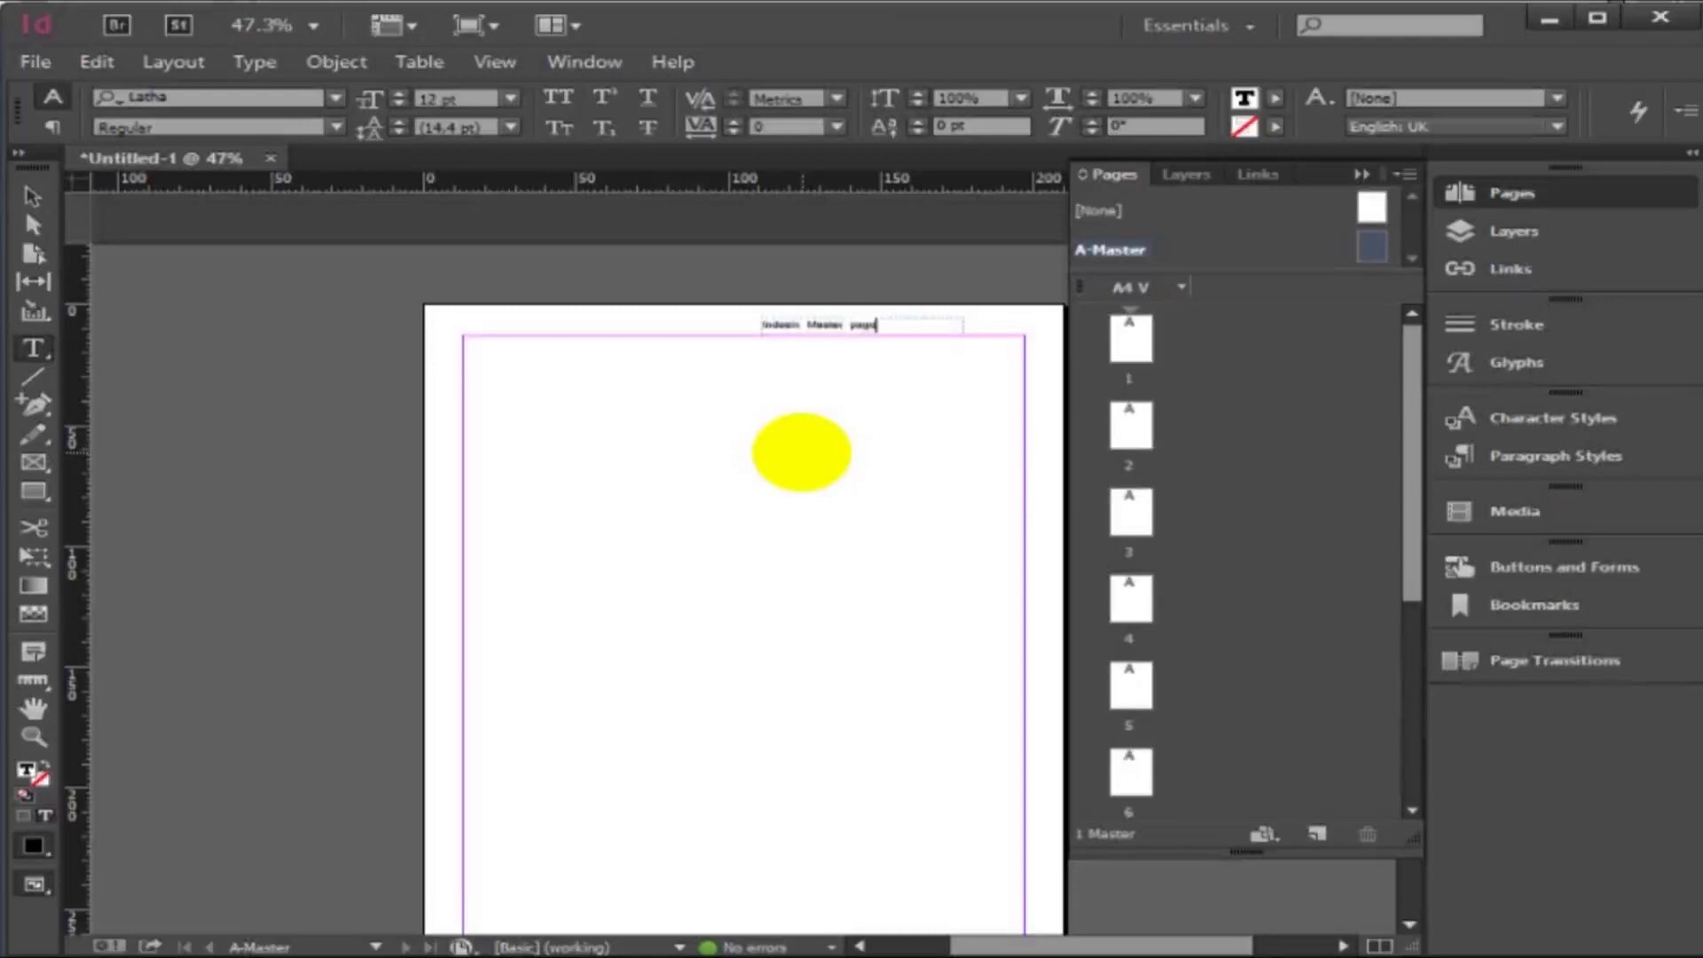
left_click(144, 311)
Set the font size of the whole header text on A-Master to 18 pt.
left_click(32, 197)
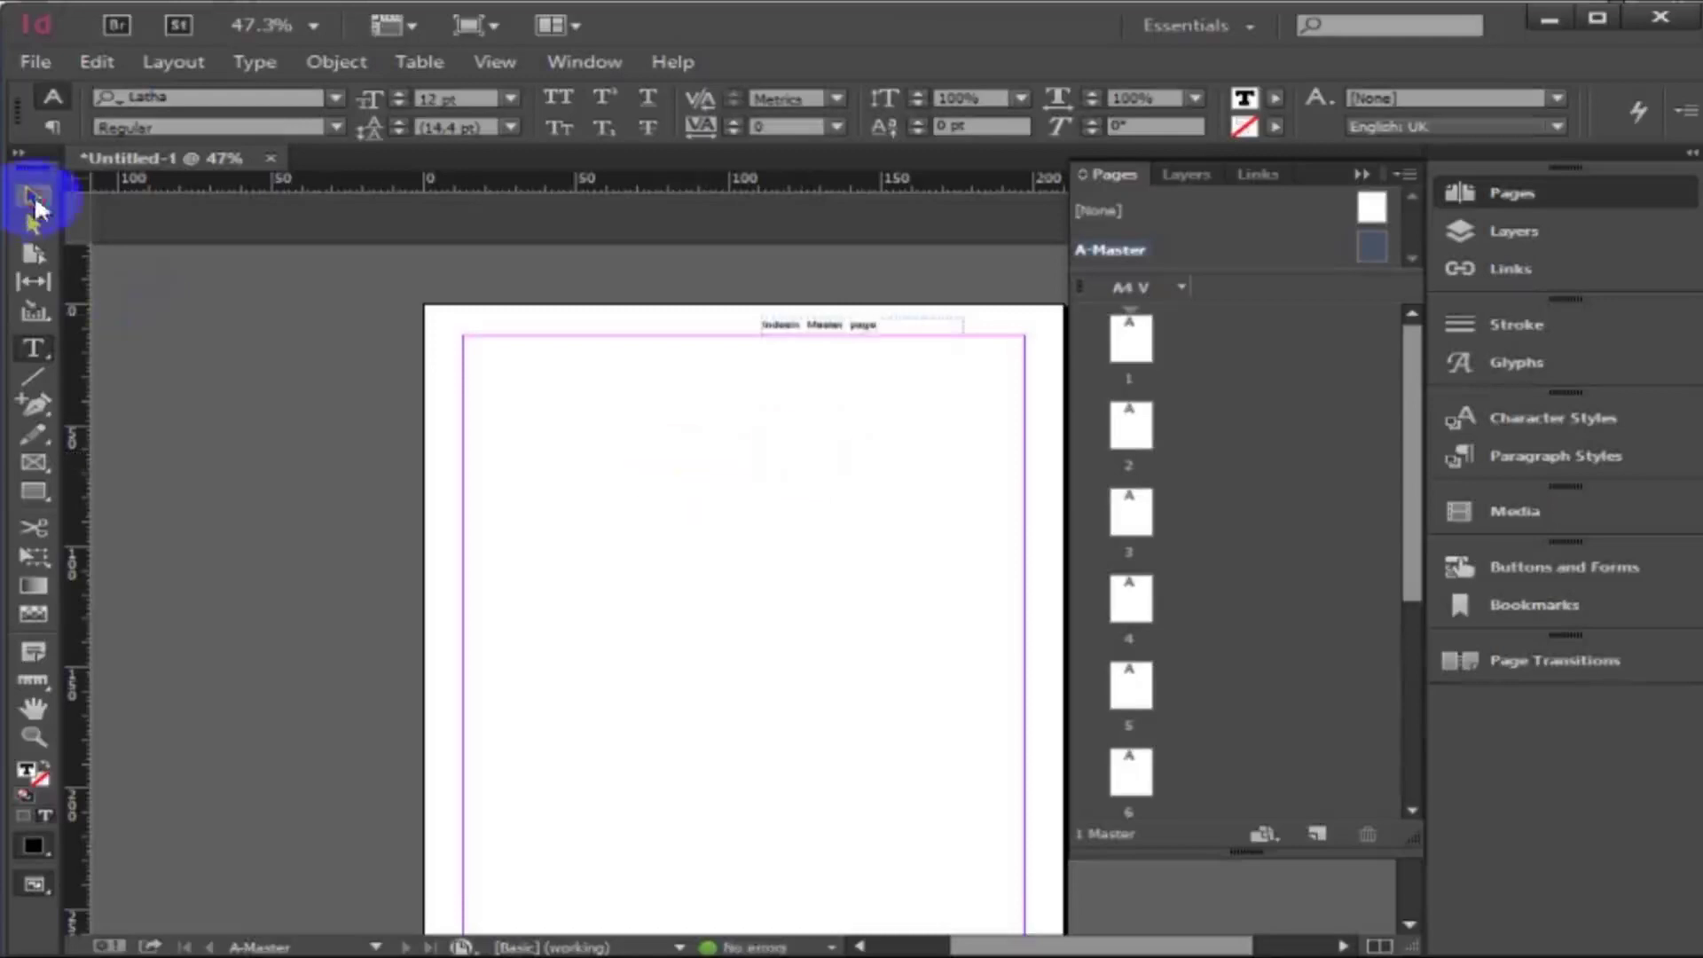
left_click(889, 328)
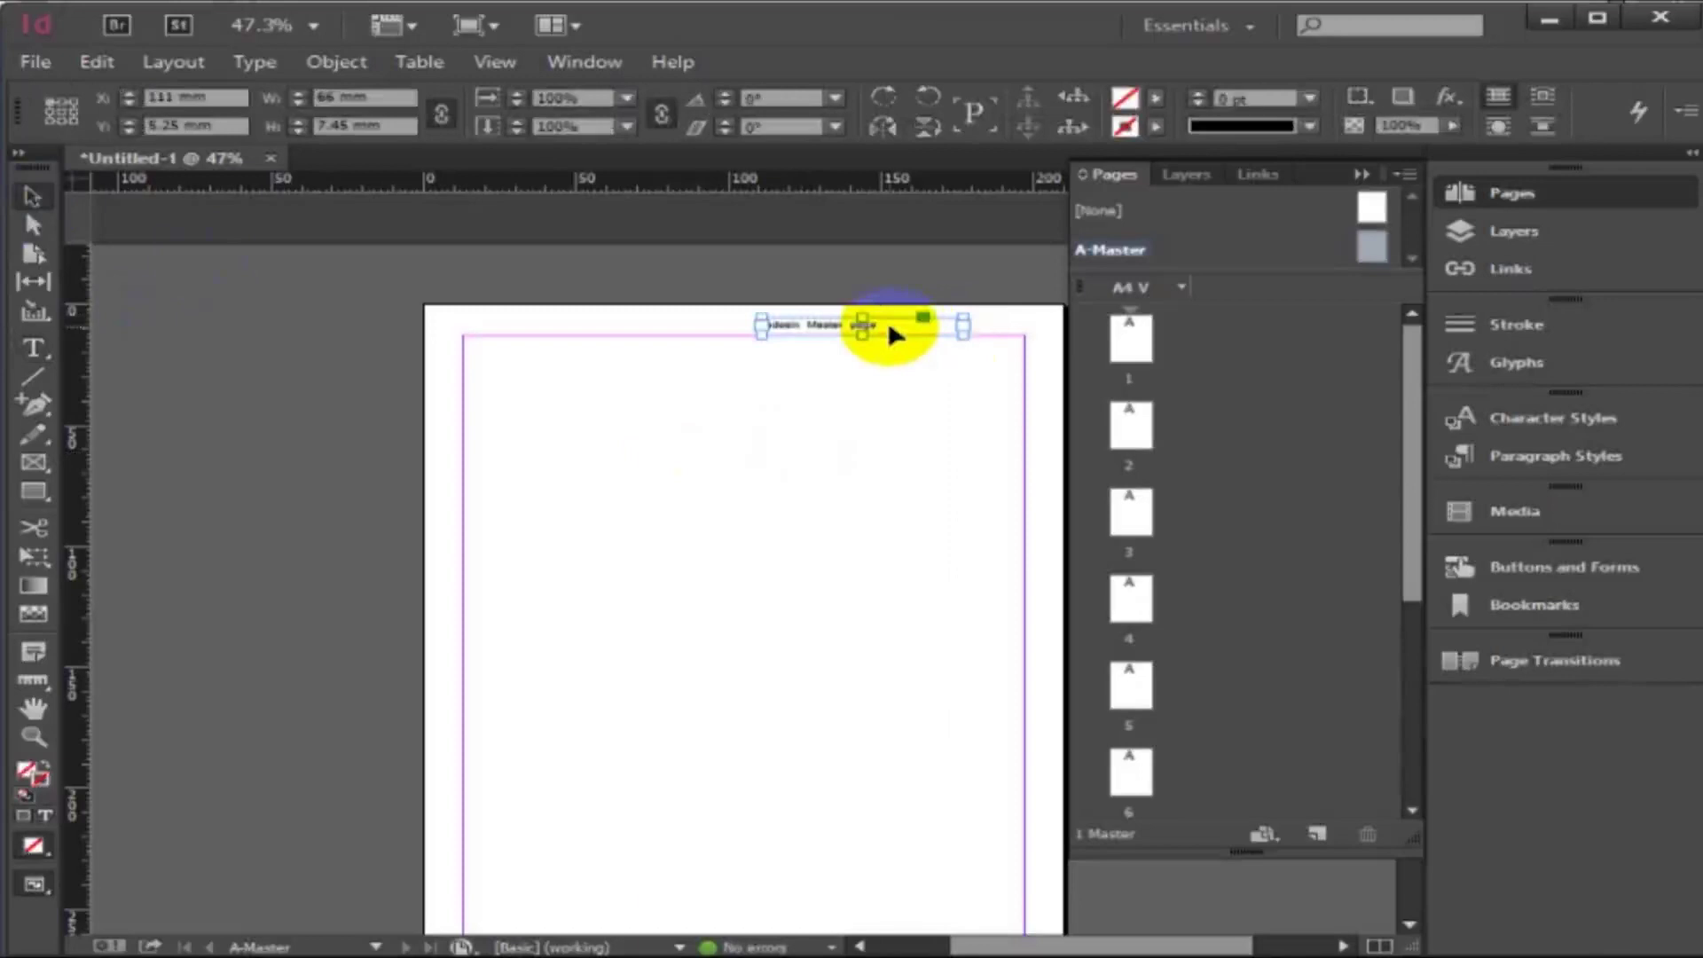
left_click(182, 64)
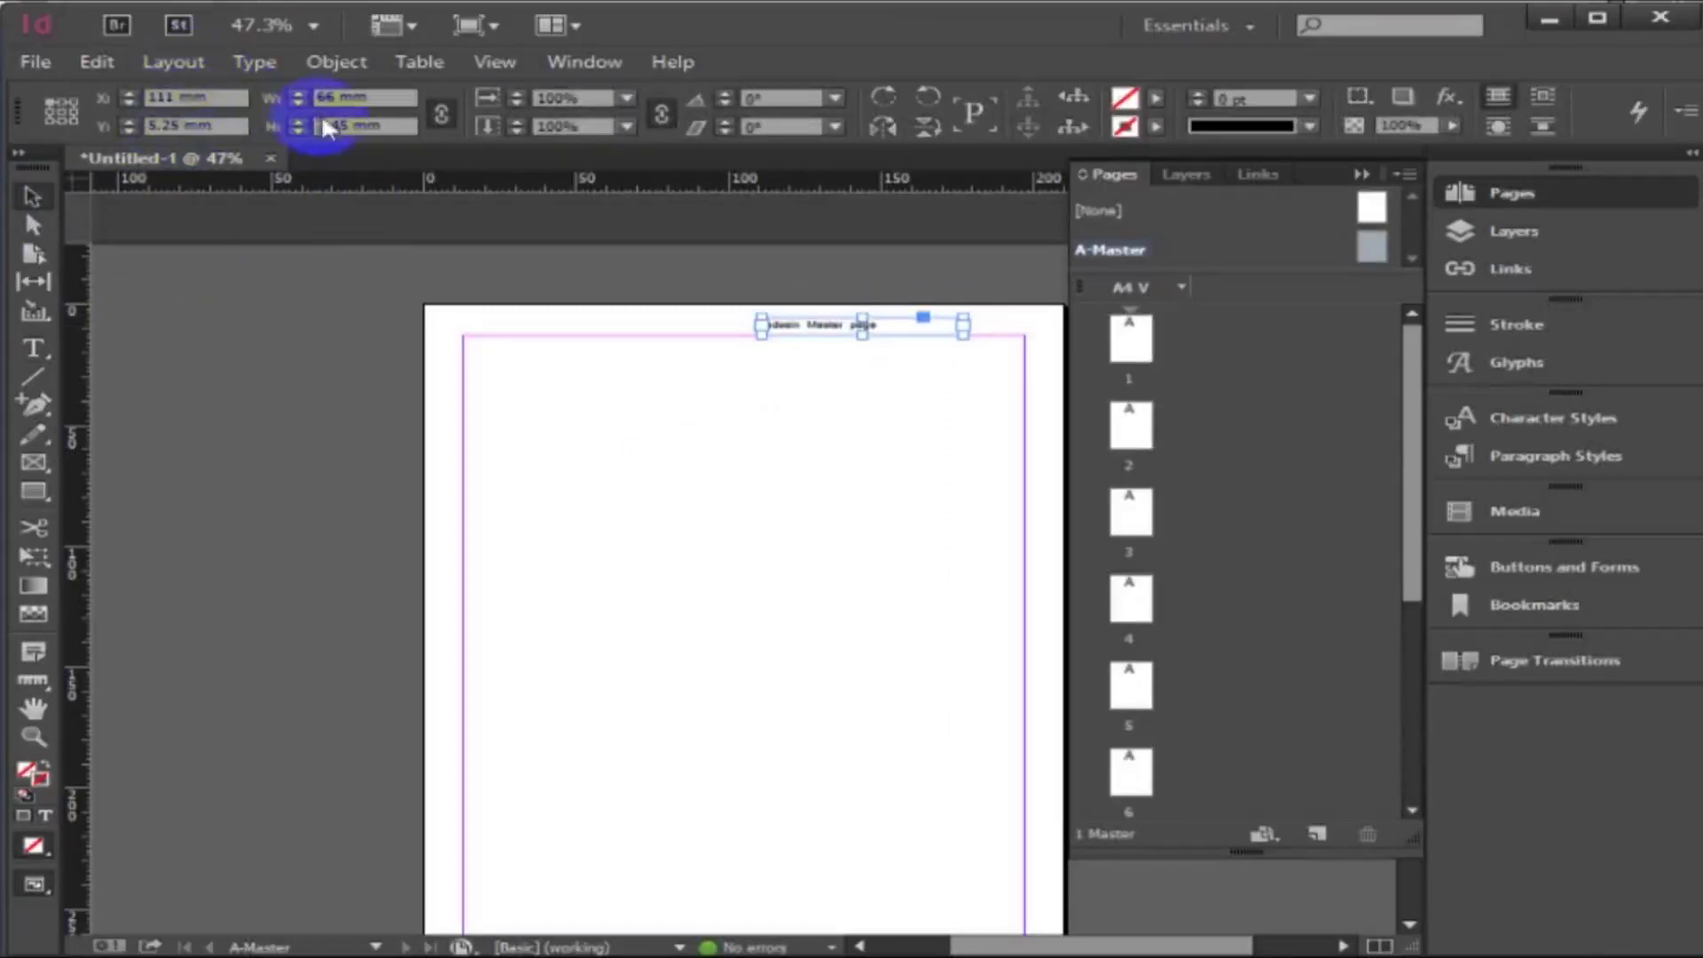
left_click(39, 351)
left_click(883, 325)
left_click_drag(883, 325, 722, 326)
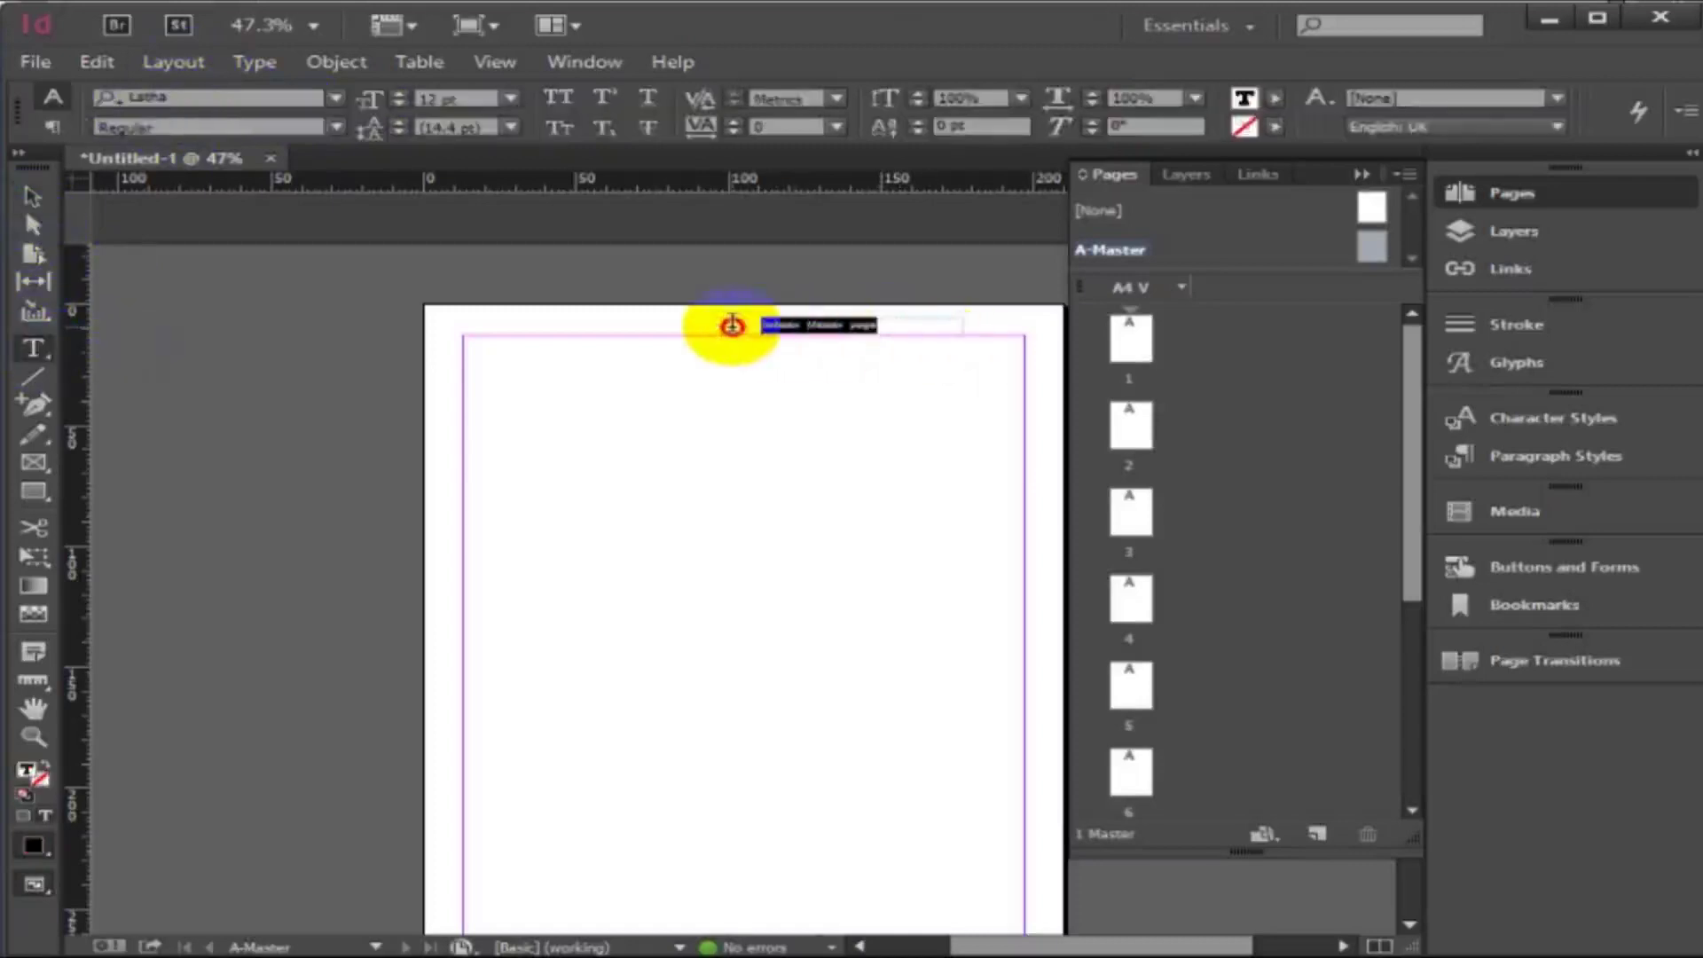
left_click(512, 96)
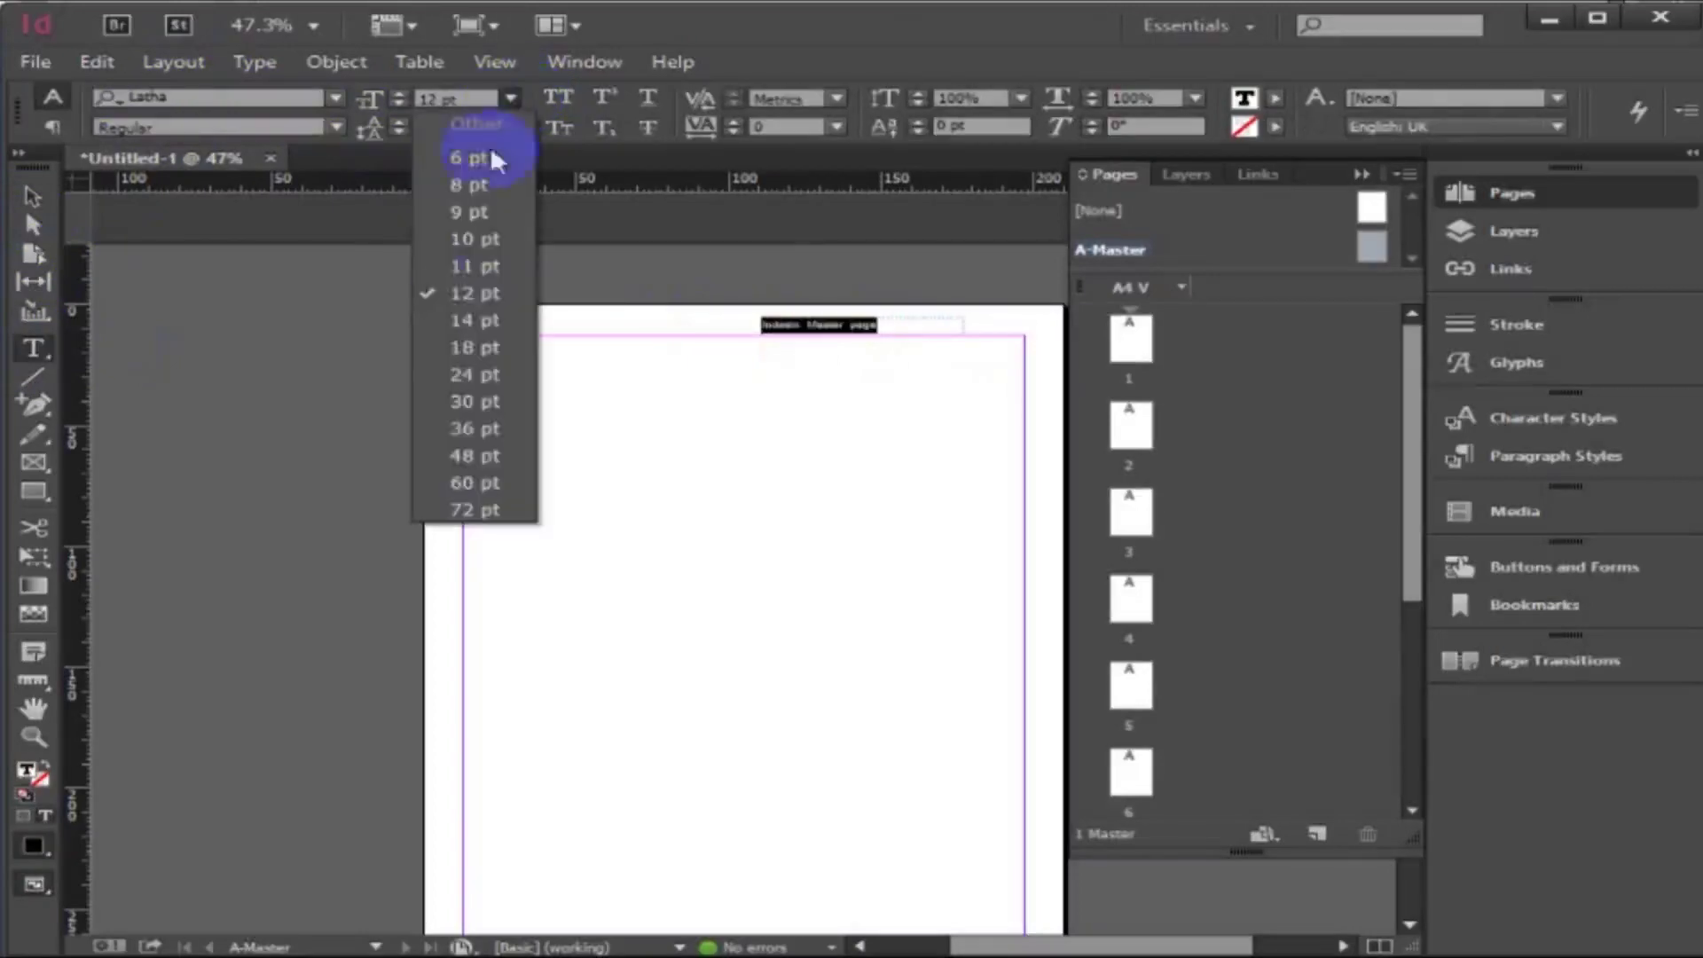
left_click(467, 348)
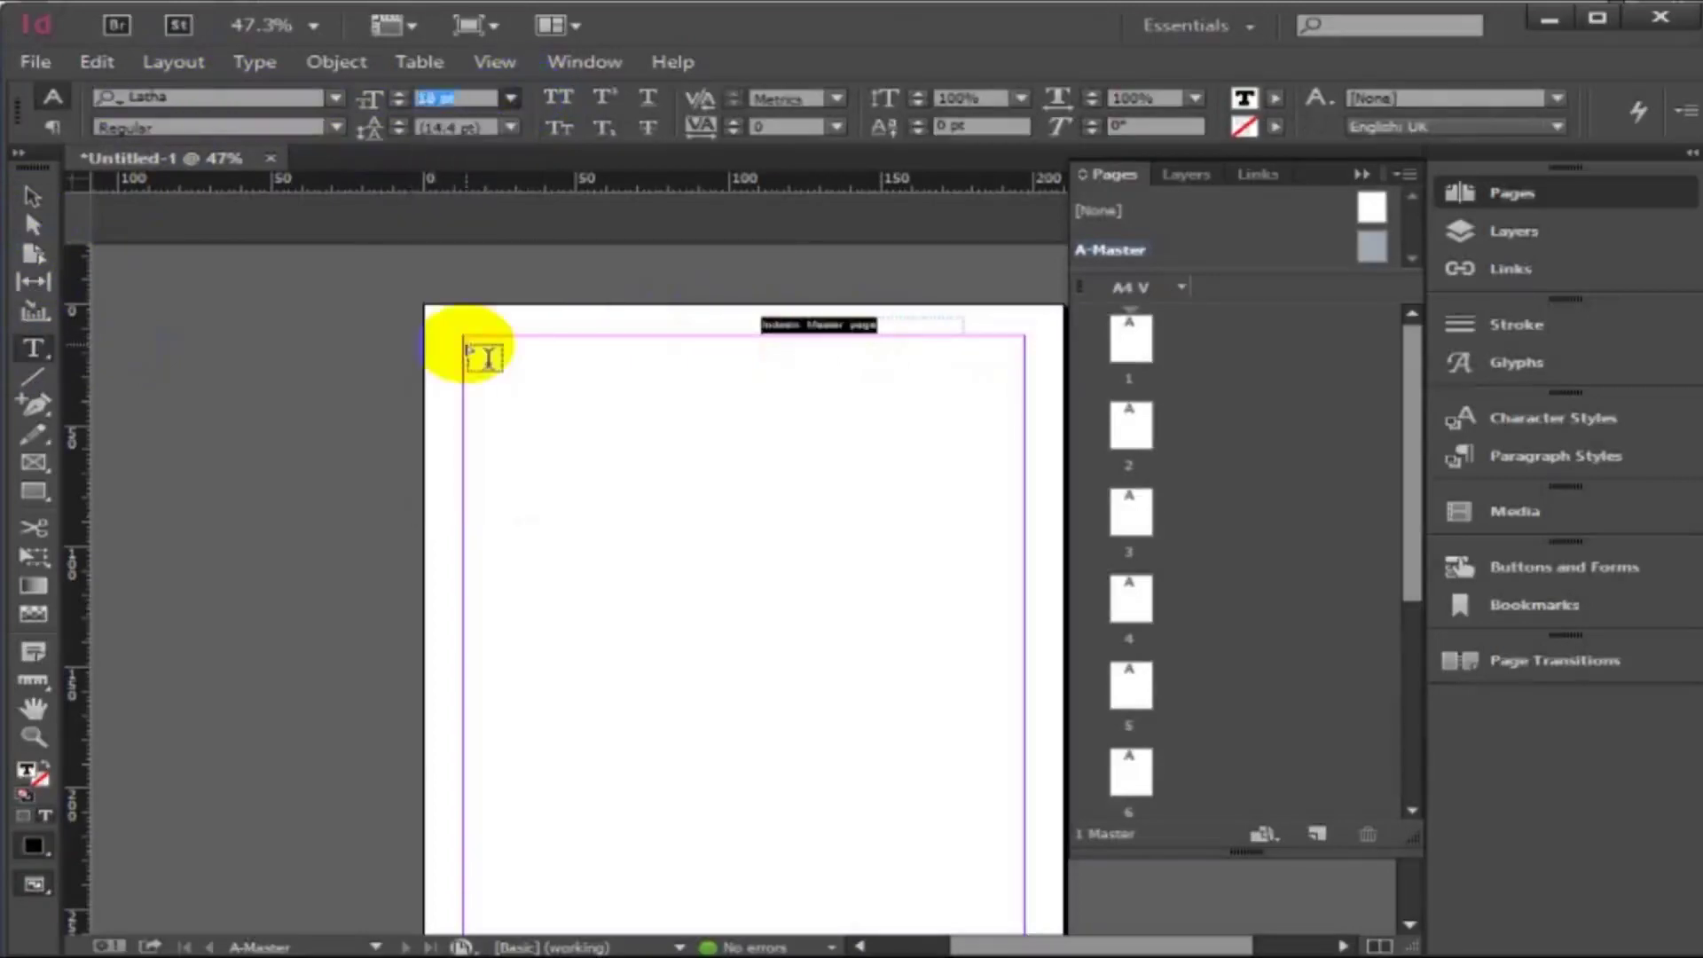
key("Return")
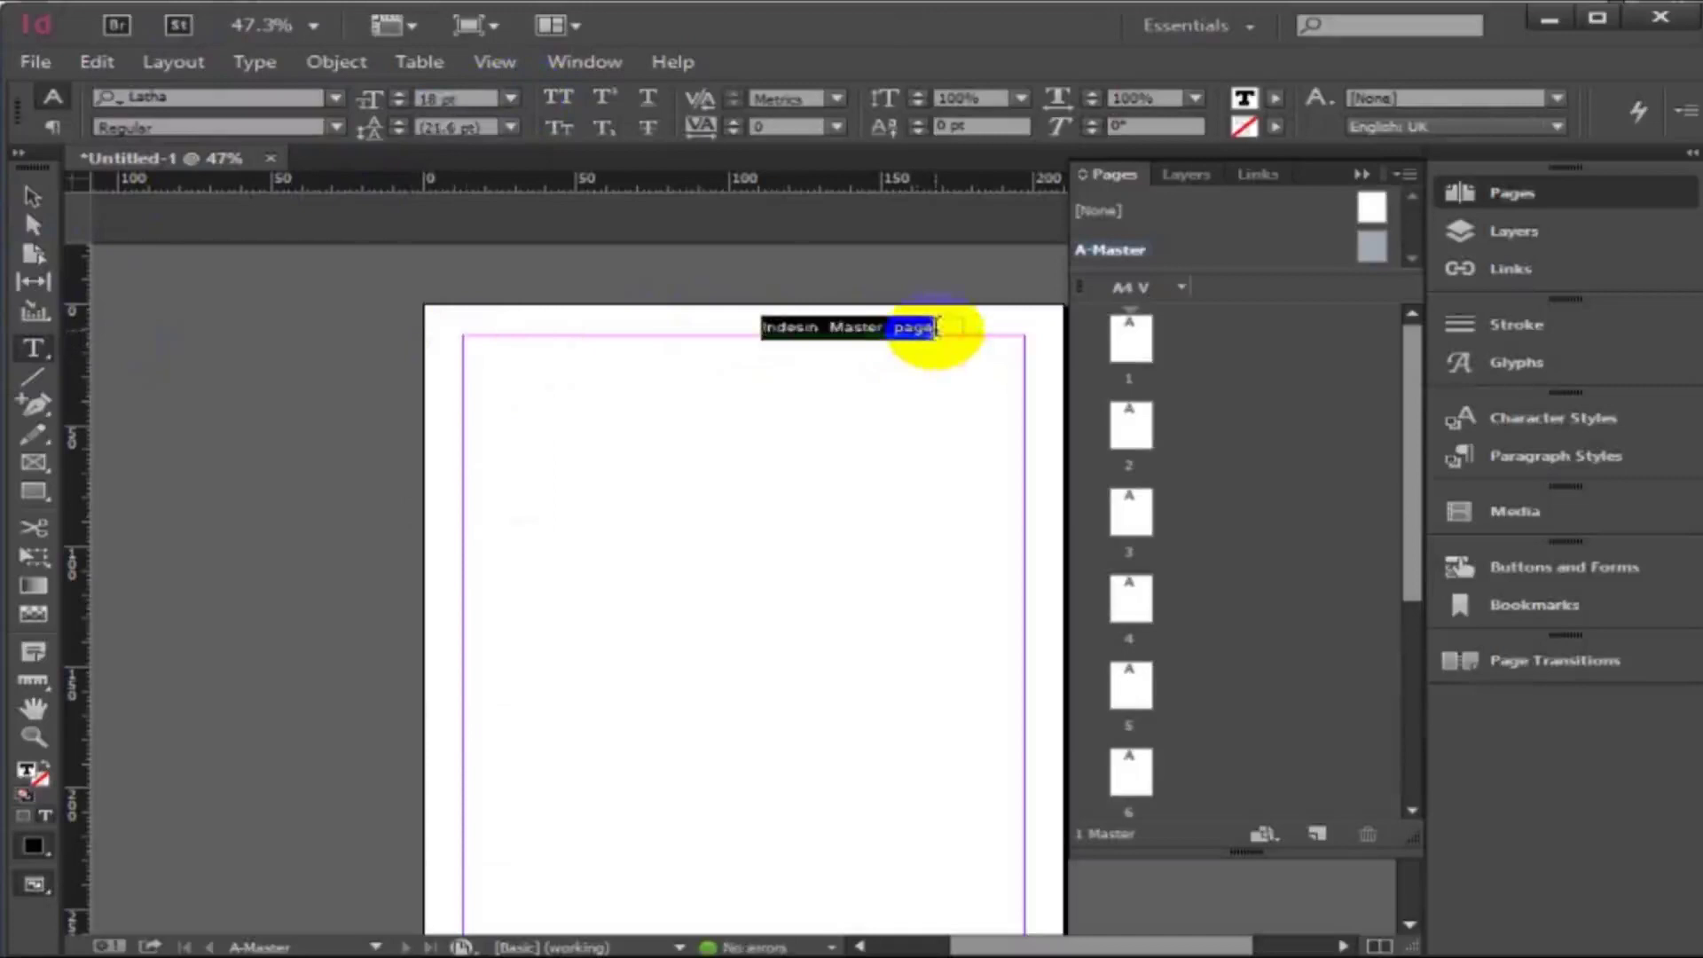
Move the header text frame horizontally until its right edge aligns with the page's right margin, at about X 131.3 mm.
left_click(31, 196)
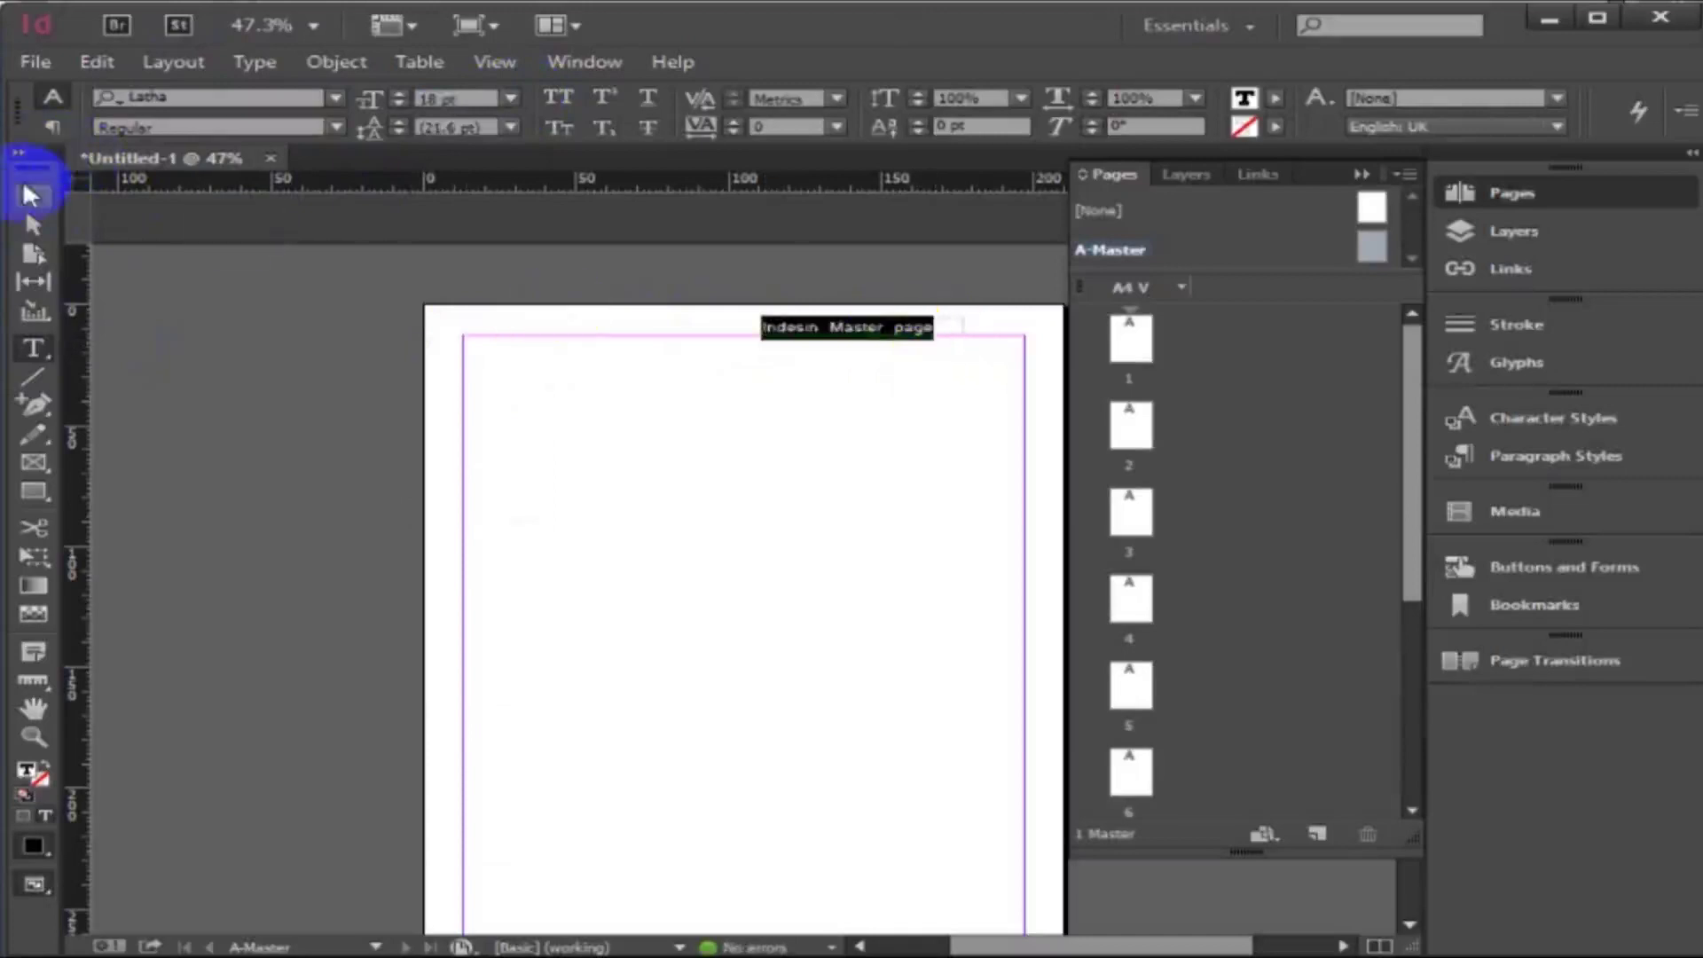
left_click(957, 332)
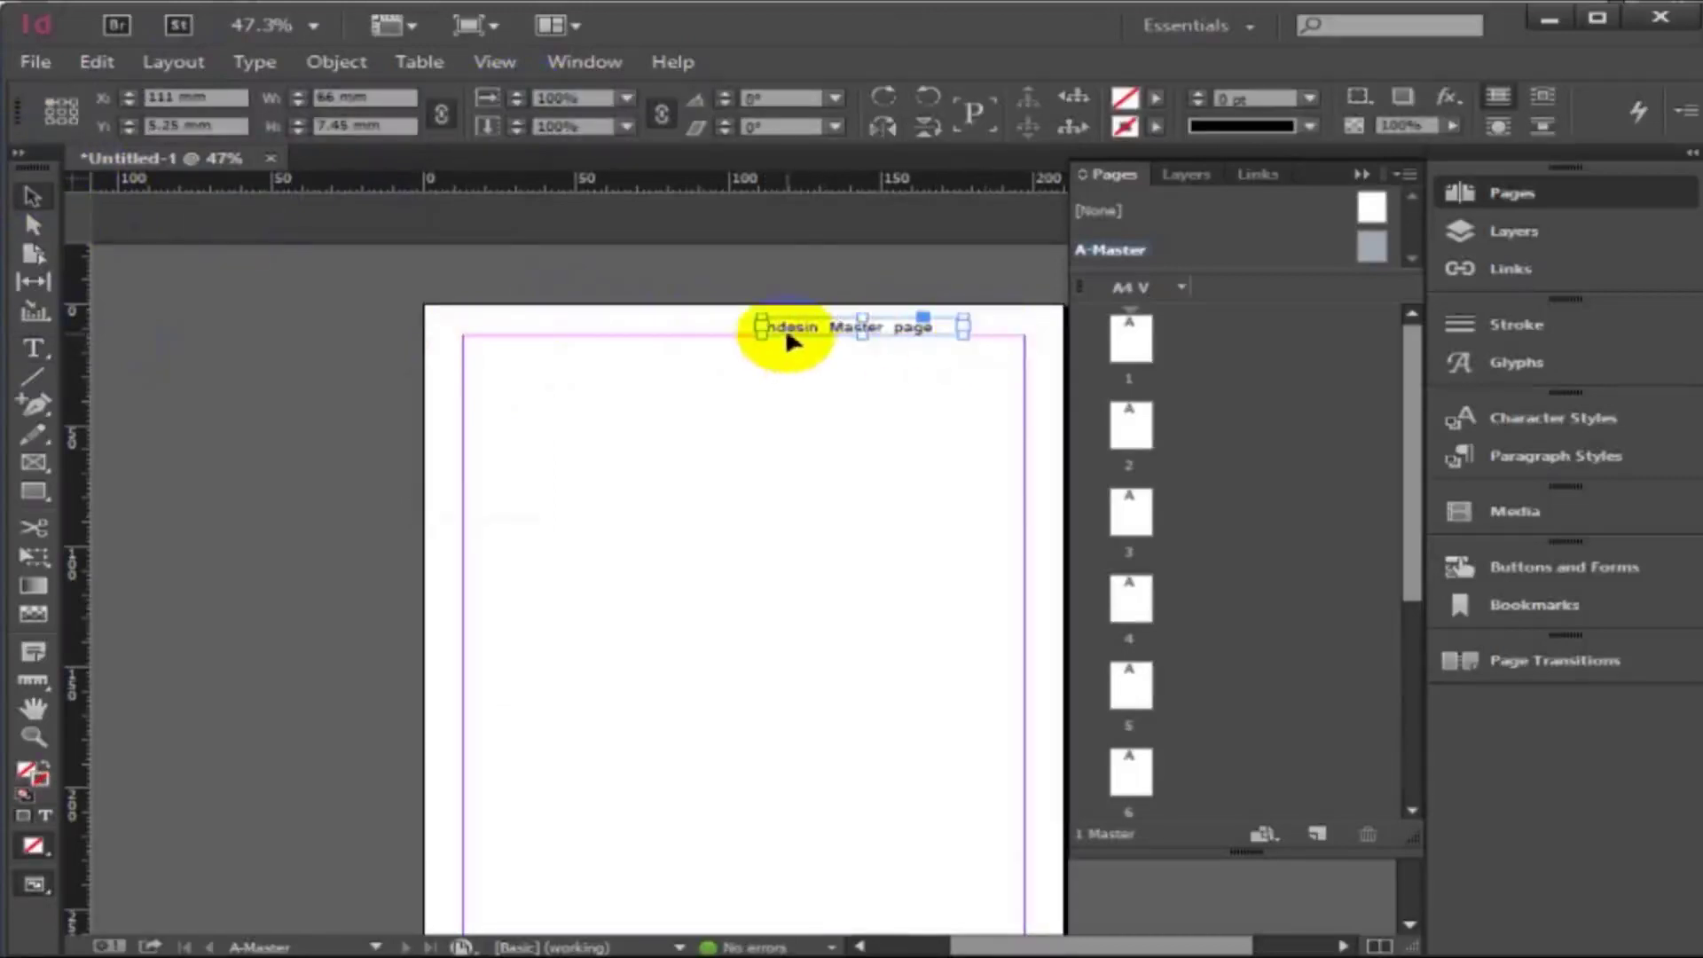
left_click(869, 327)
left_click_drag(870, 330, 932, 329)
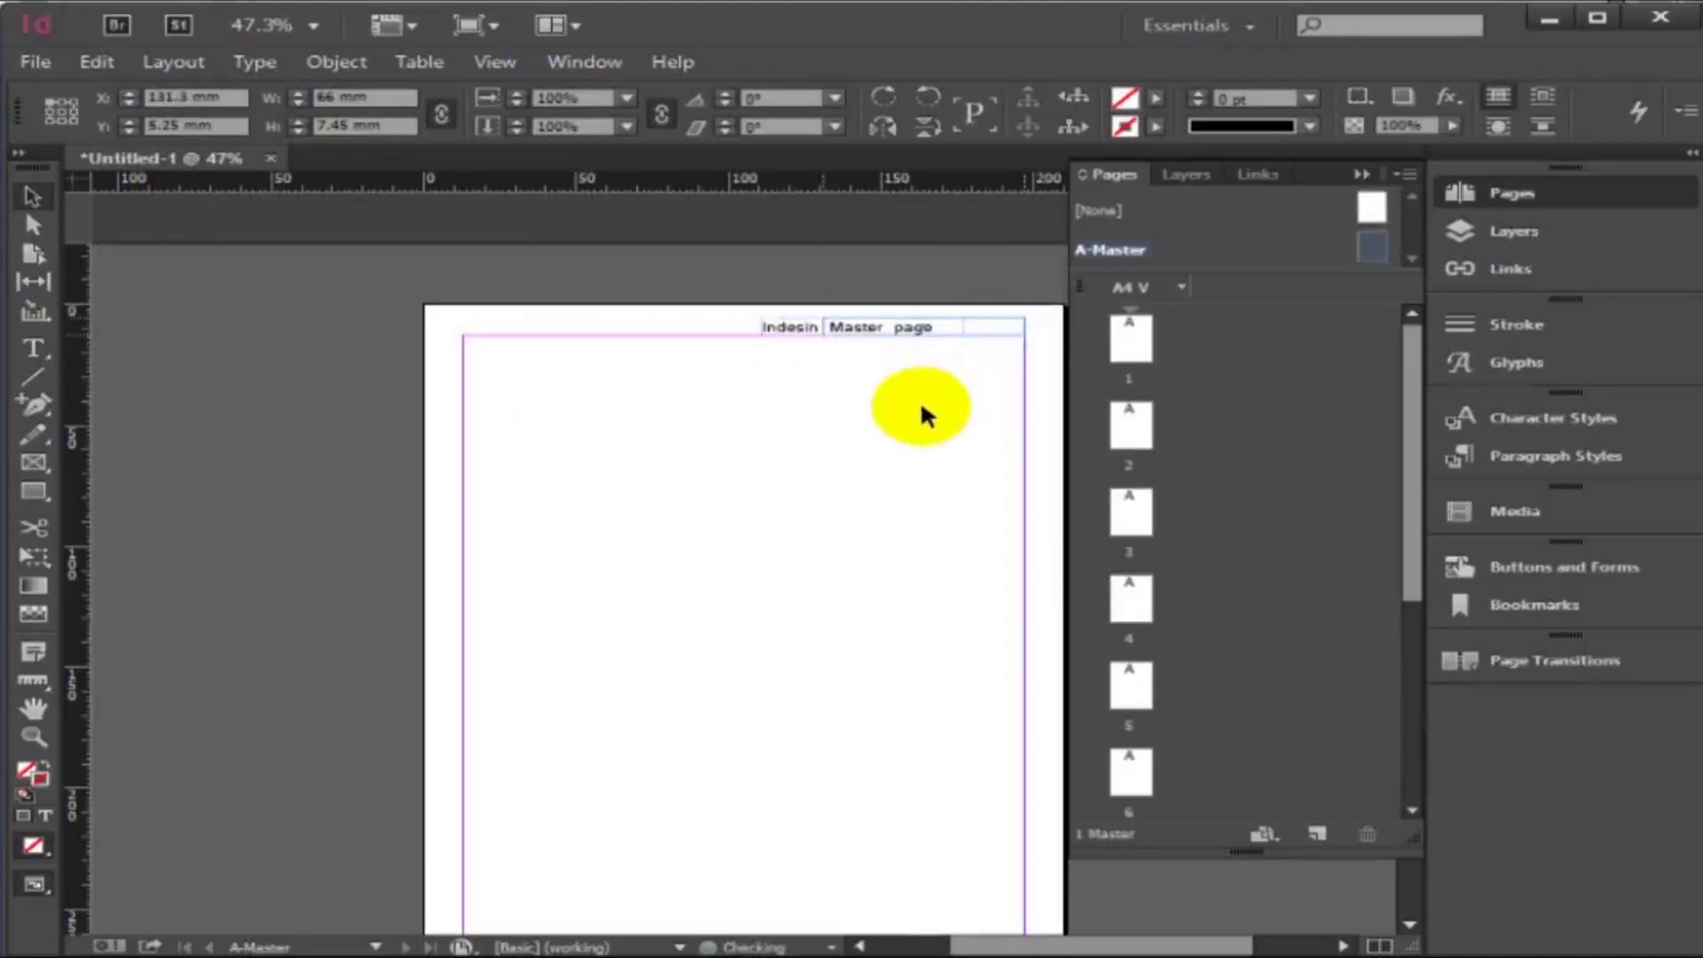
left_click(922, 411)
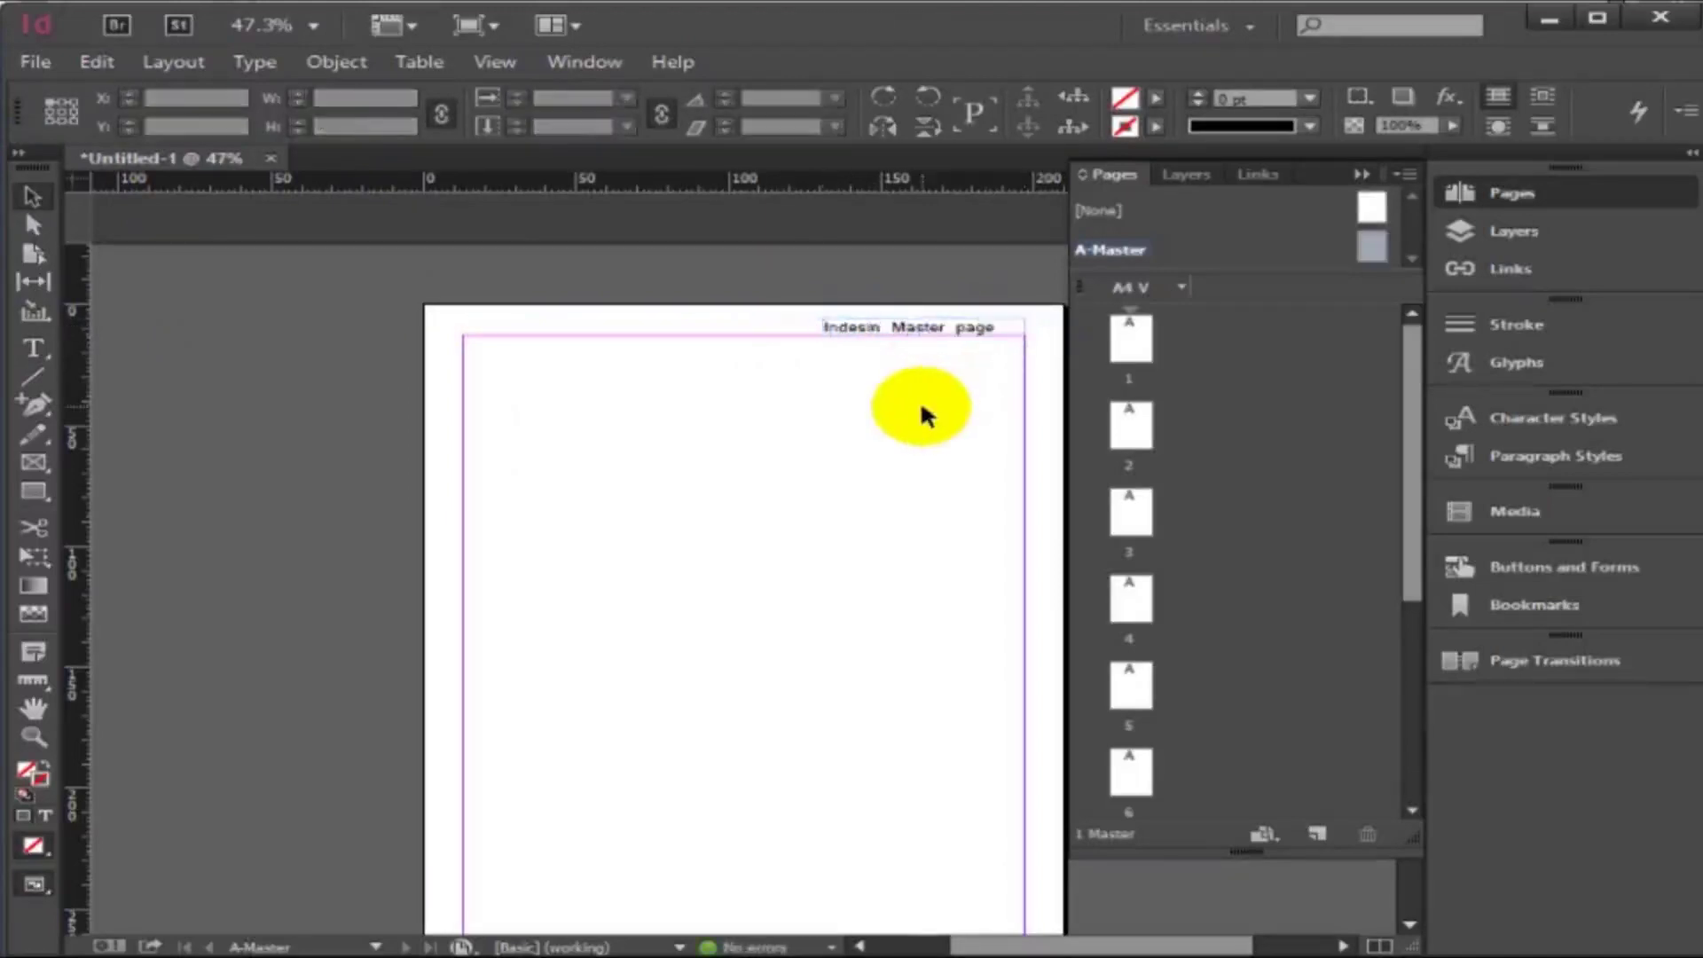
Return to page 1 and examine the master header and footer across the following document pages.
left_click_drag(1380, 248, 1145, 348)
left_click(1144, 346)
scroll(912, 445, "down", 5)
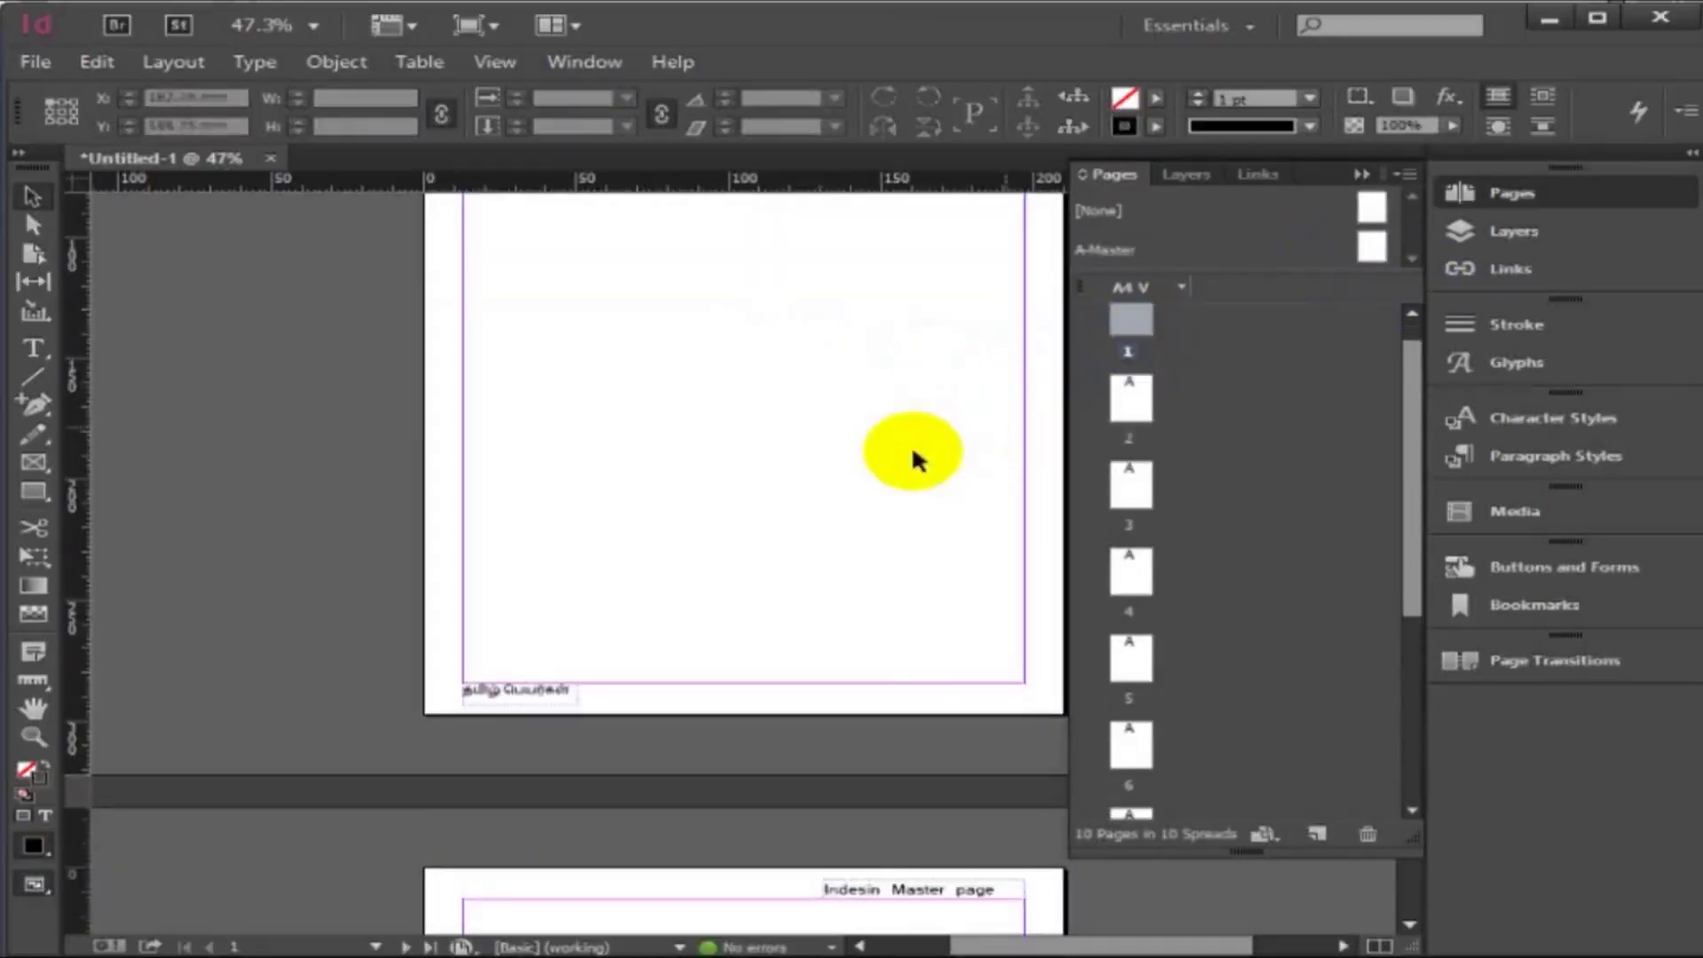
scroll(912, 454, "down", 3)
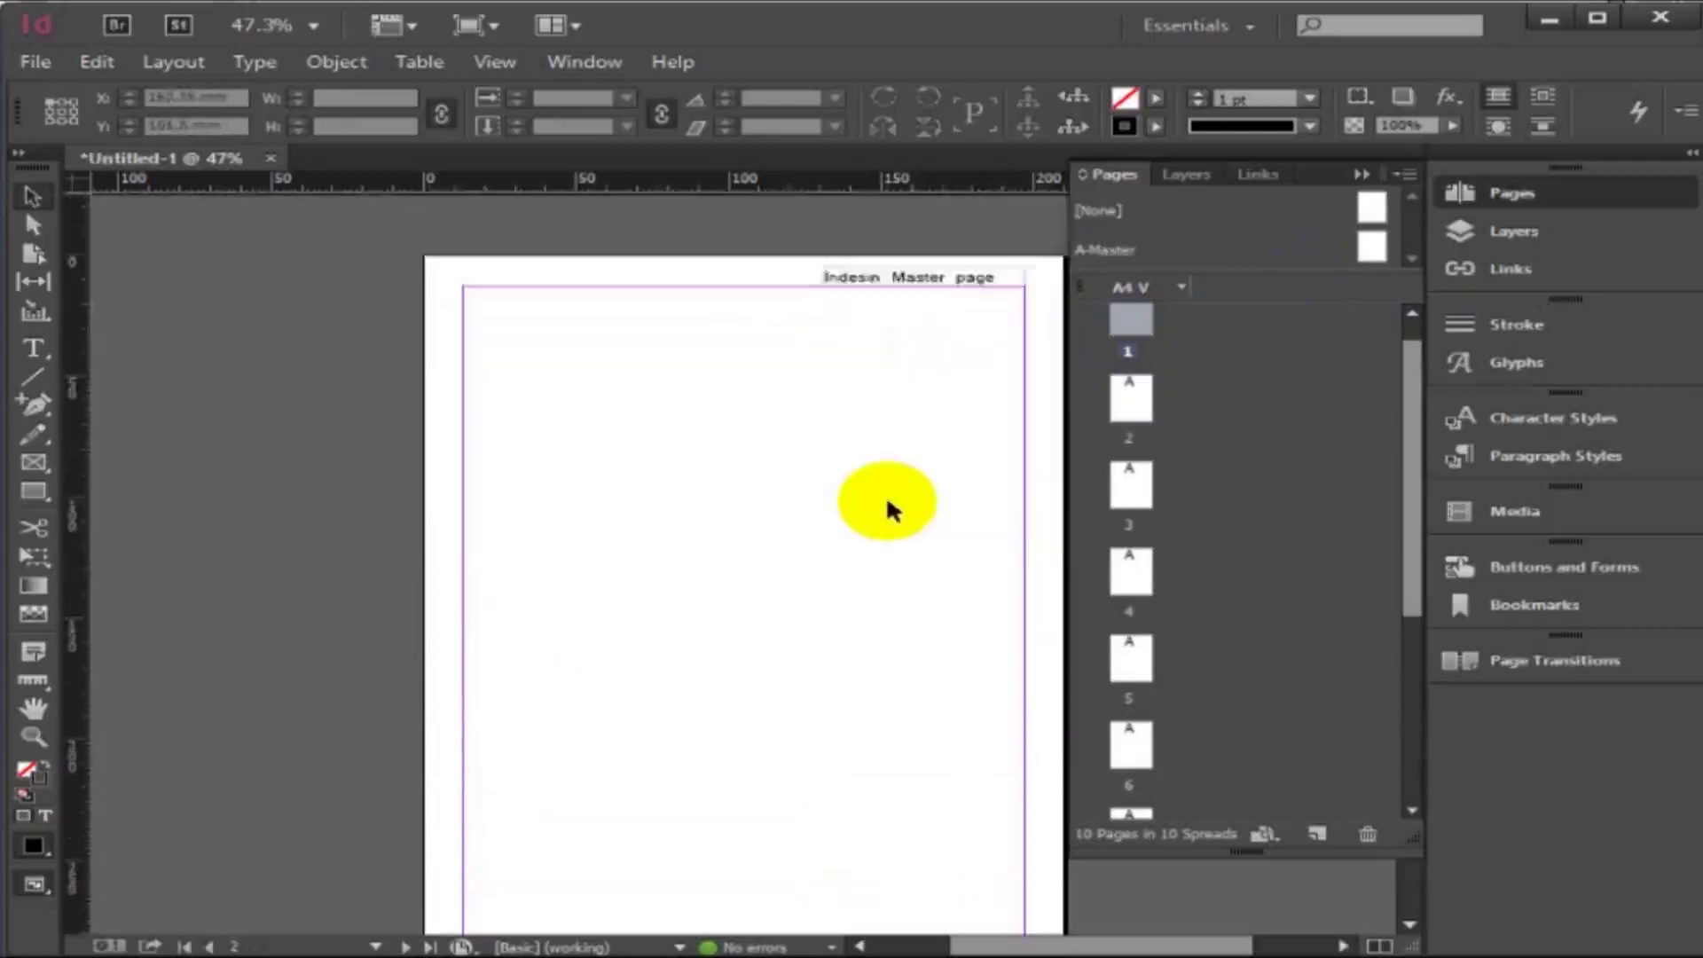
scroll(891, 502, "up", 6)
scroll(891, 506, "down", 1)
scroll(892, 510, "down", 8)
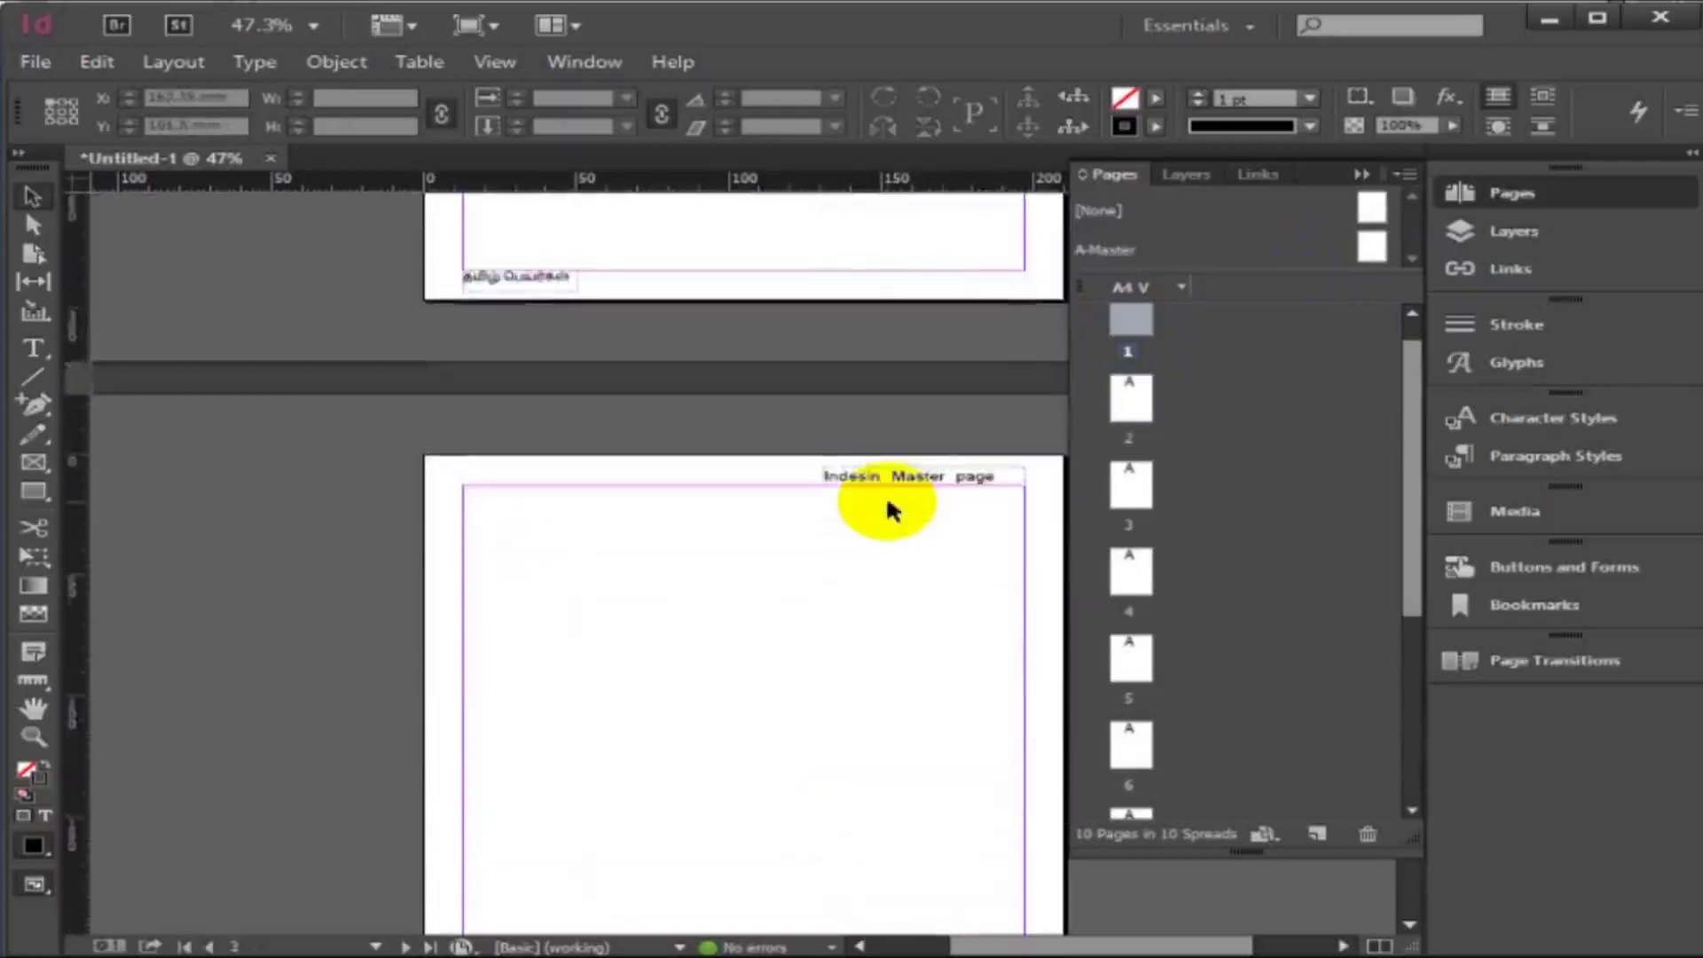
scroll(851, 541, "down", 4)
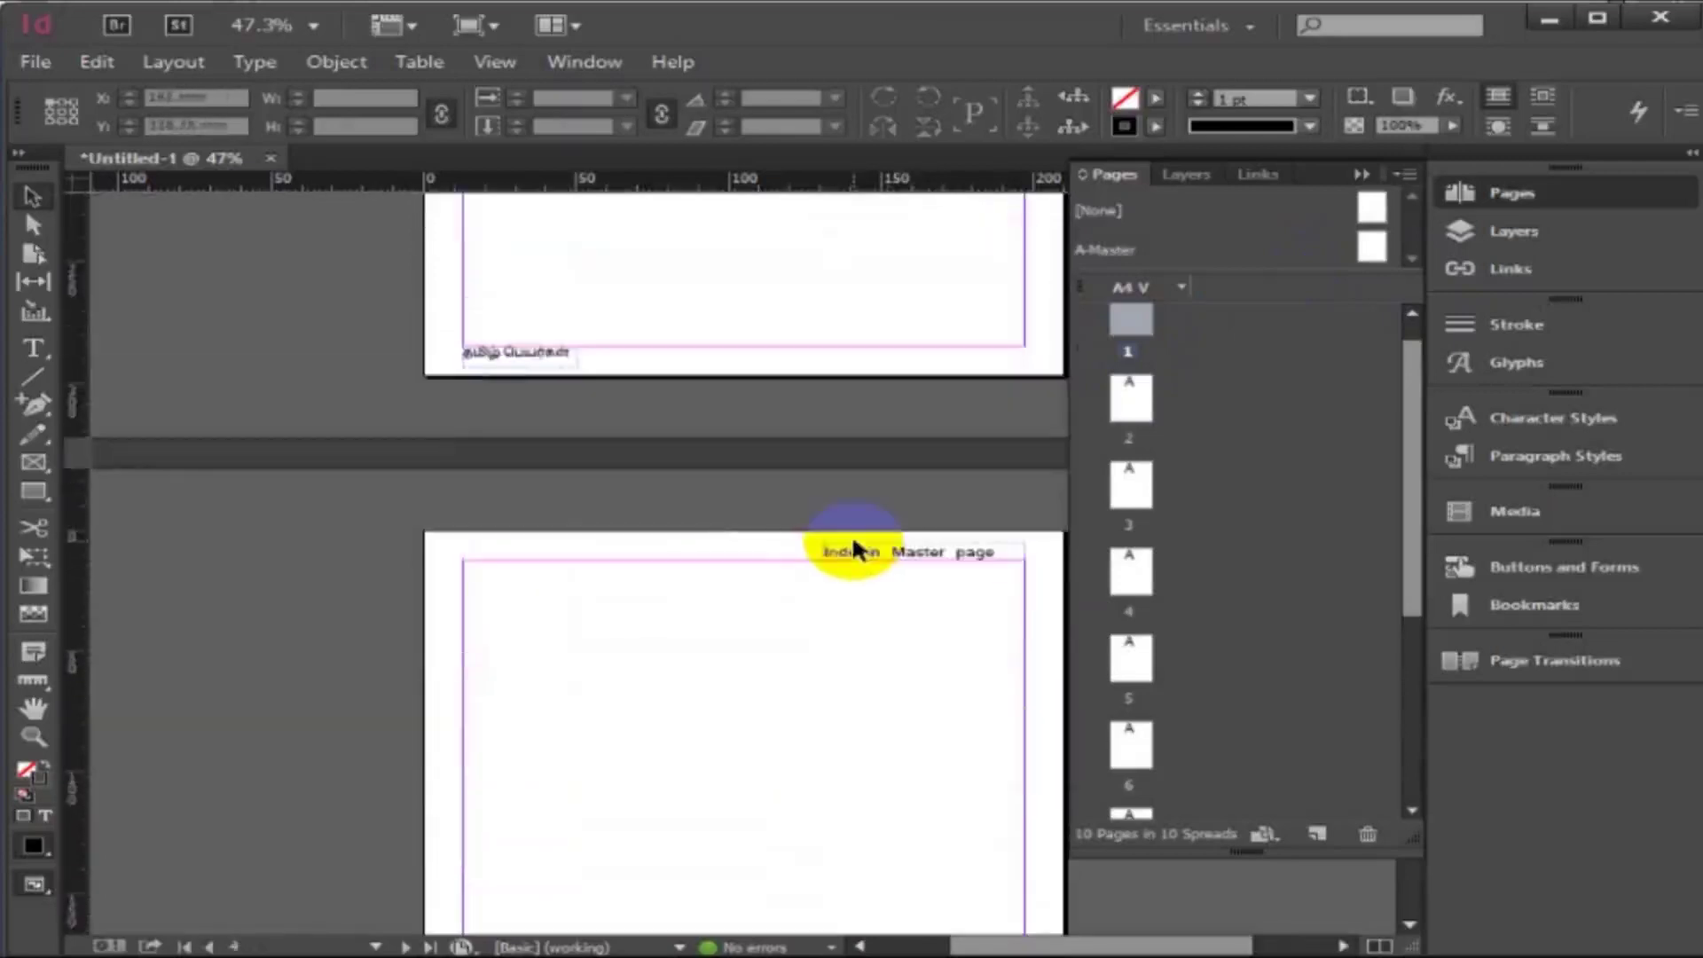
scroll(847, 546, "down", 5)
scroll(834, 443, "up", 2)
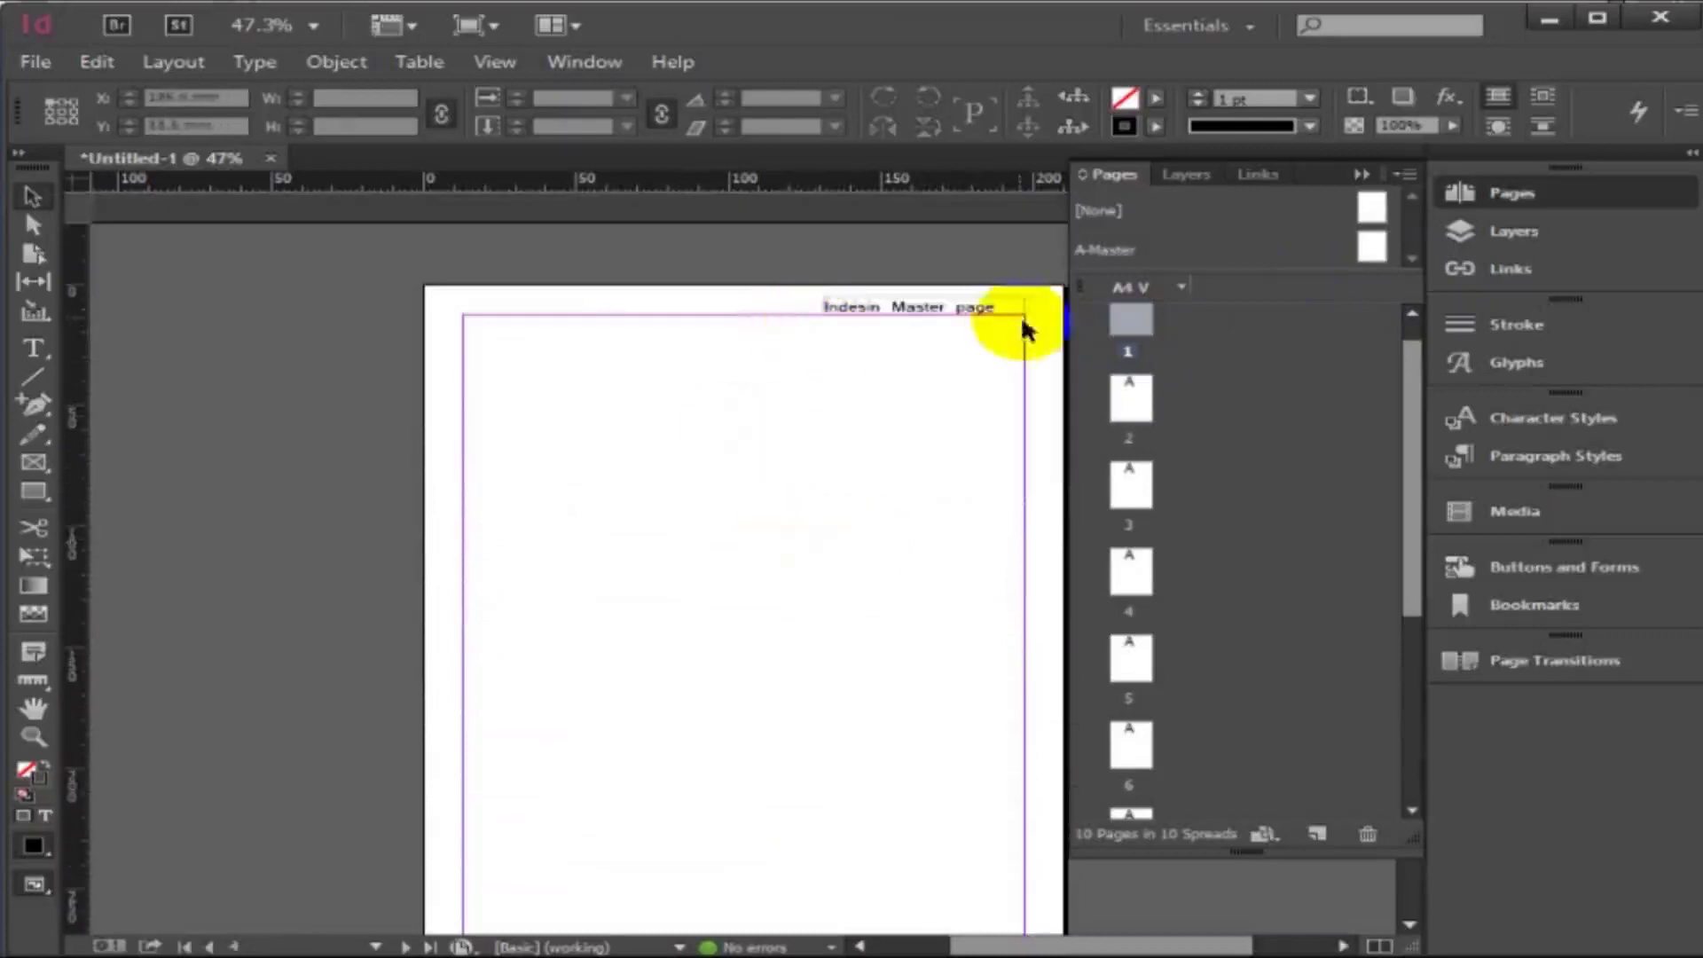
scroll(887, 496, "down", 2)
scroll(846, 565, "up", 7)
scroll(849, 570, "down", 3)
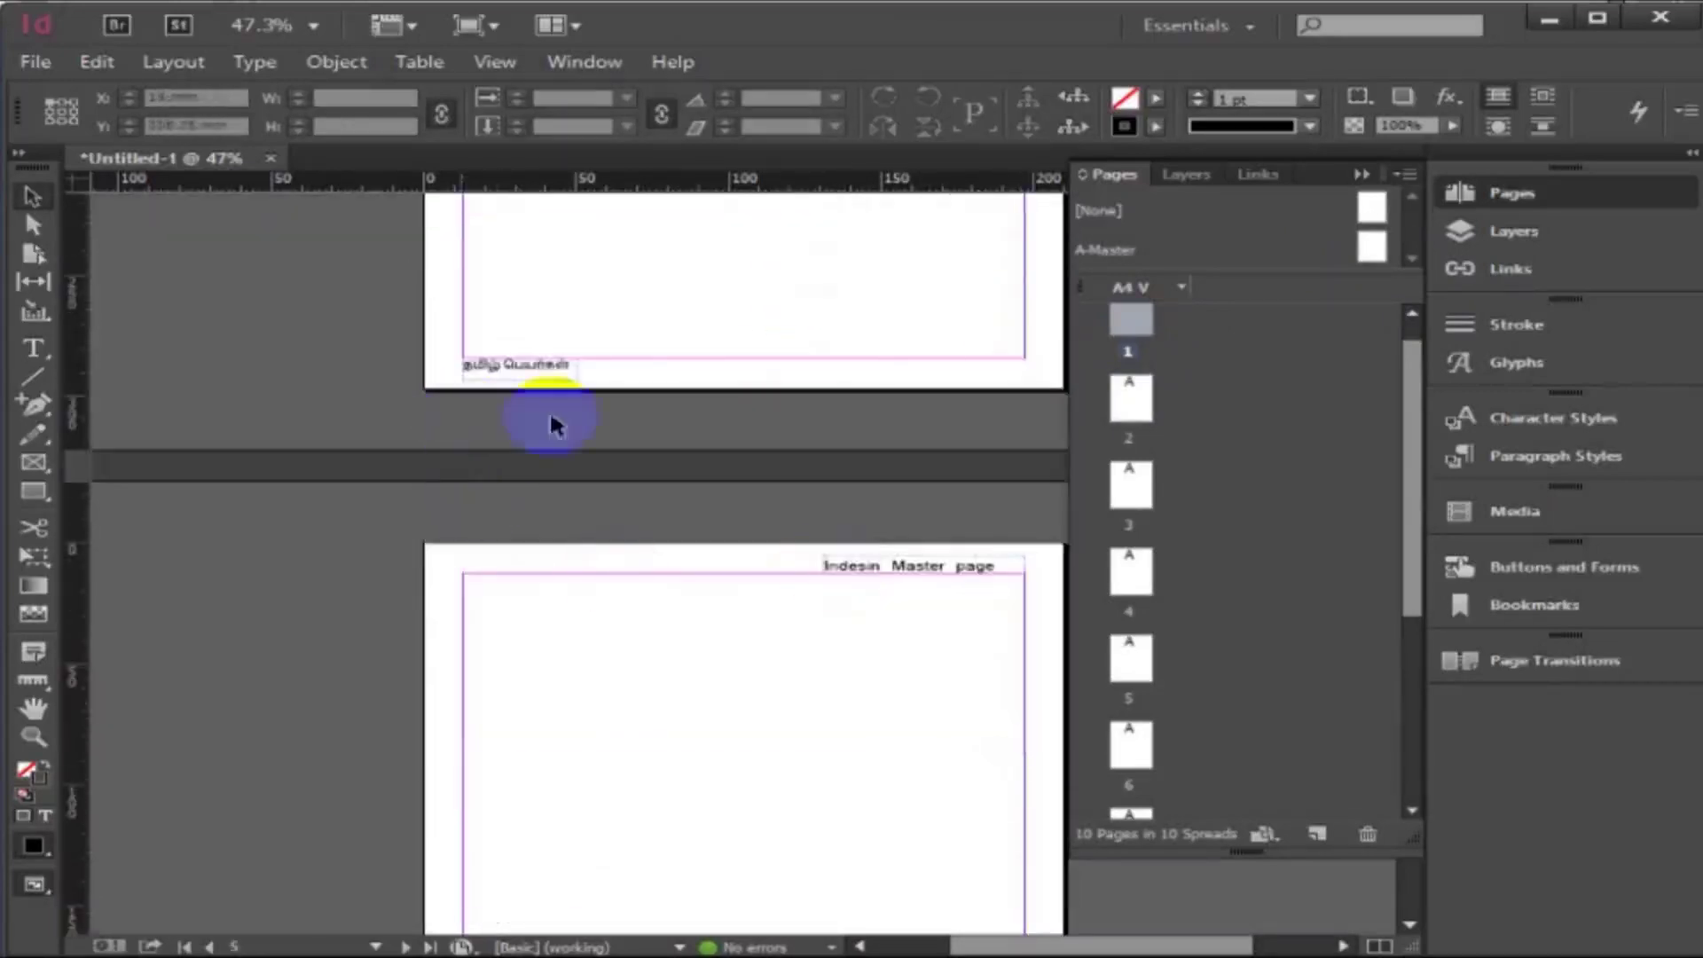
Examine the repeated master header and footer on pages 5 through 7.
scroll(809, 625, "down", 4)
scroll(810, 630, "up", 6)
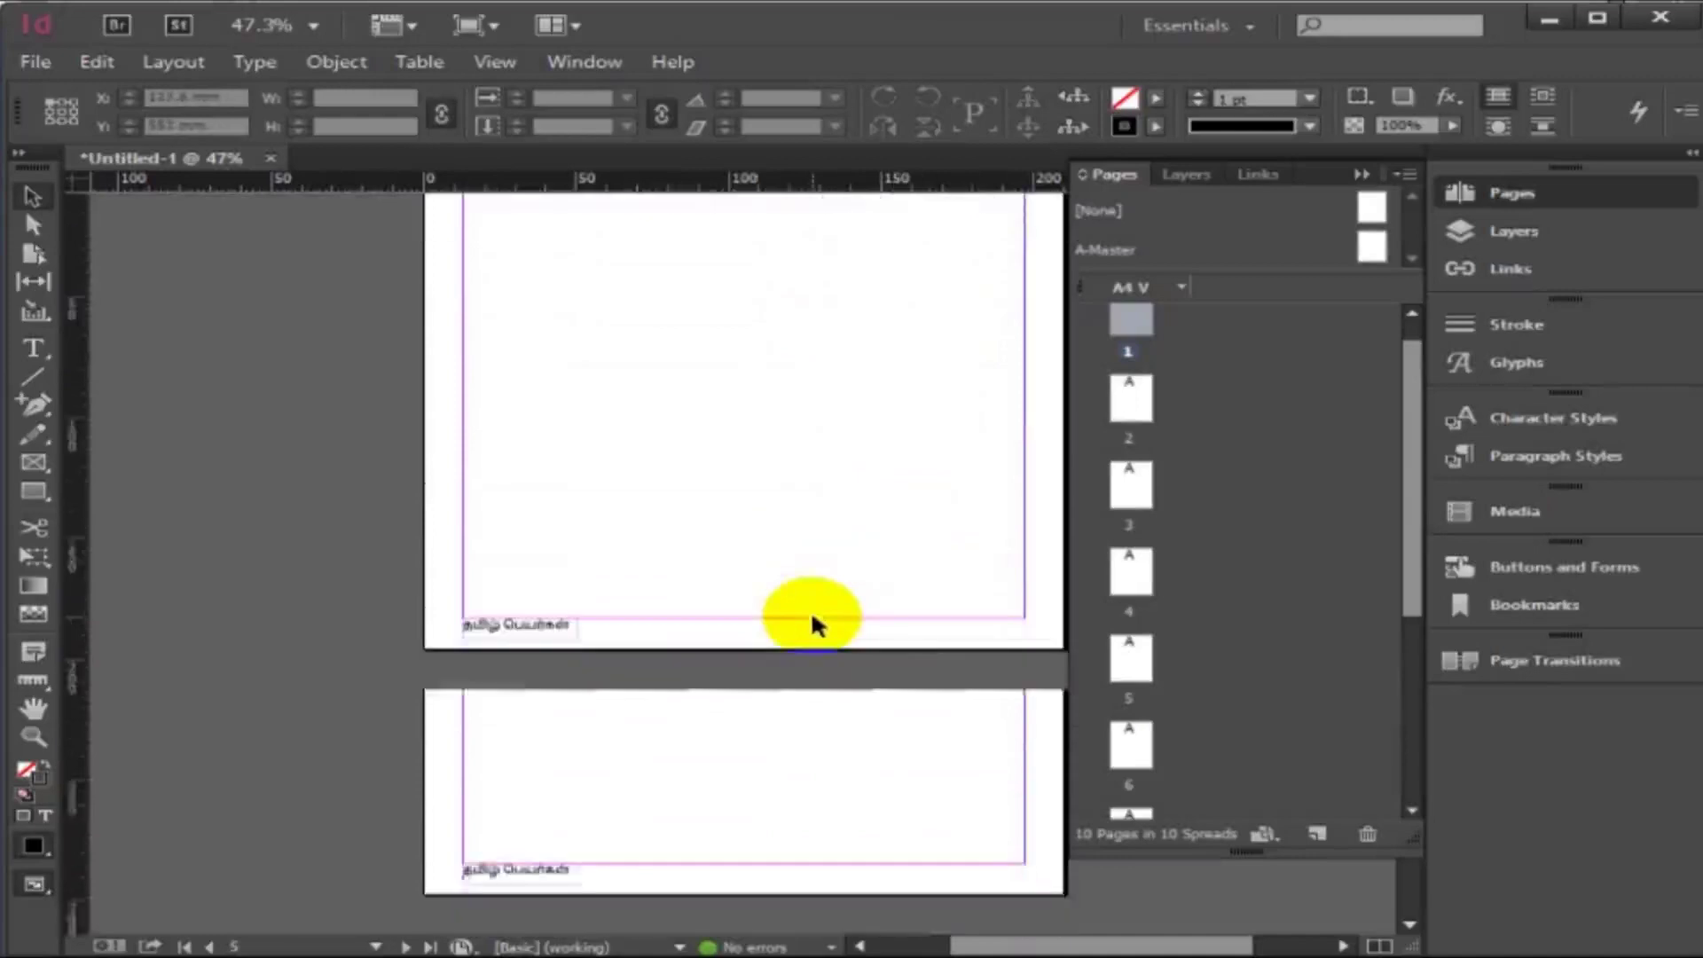
scroll(809, 639, "down", 5)
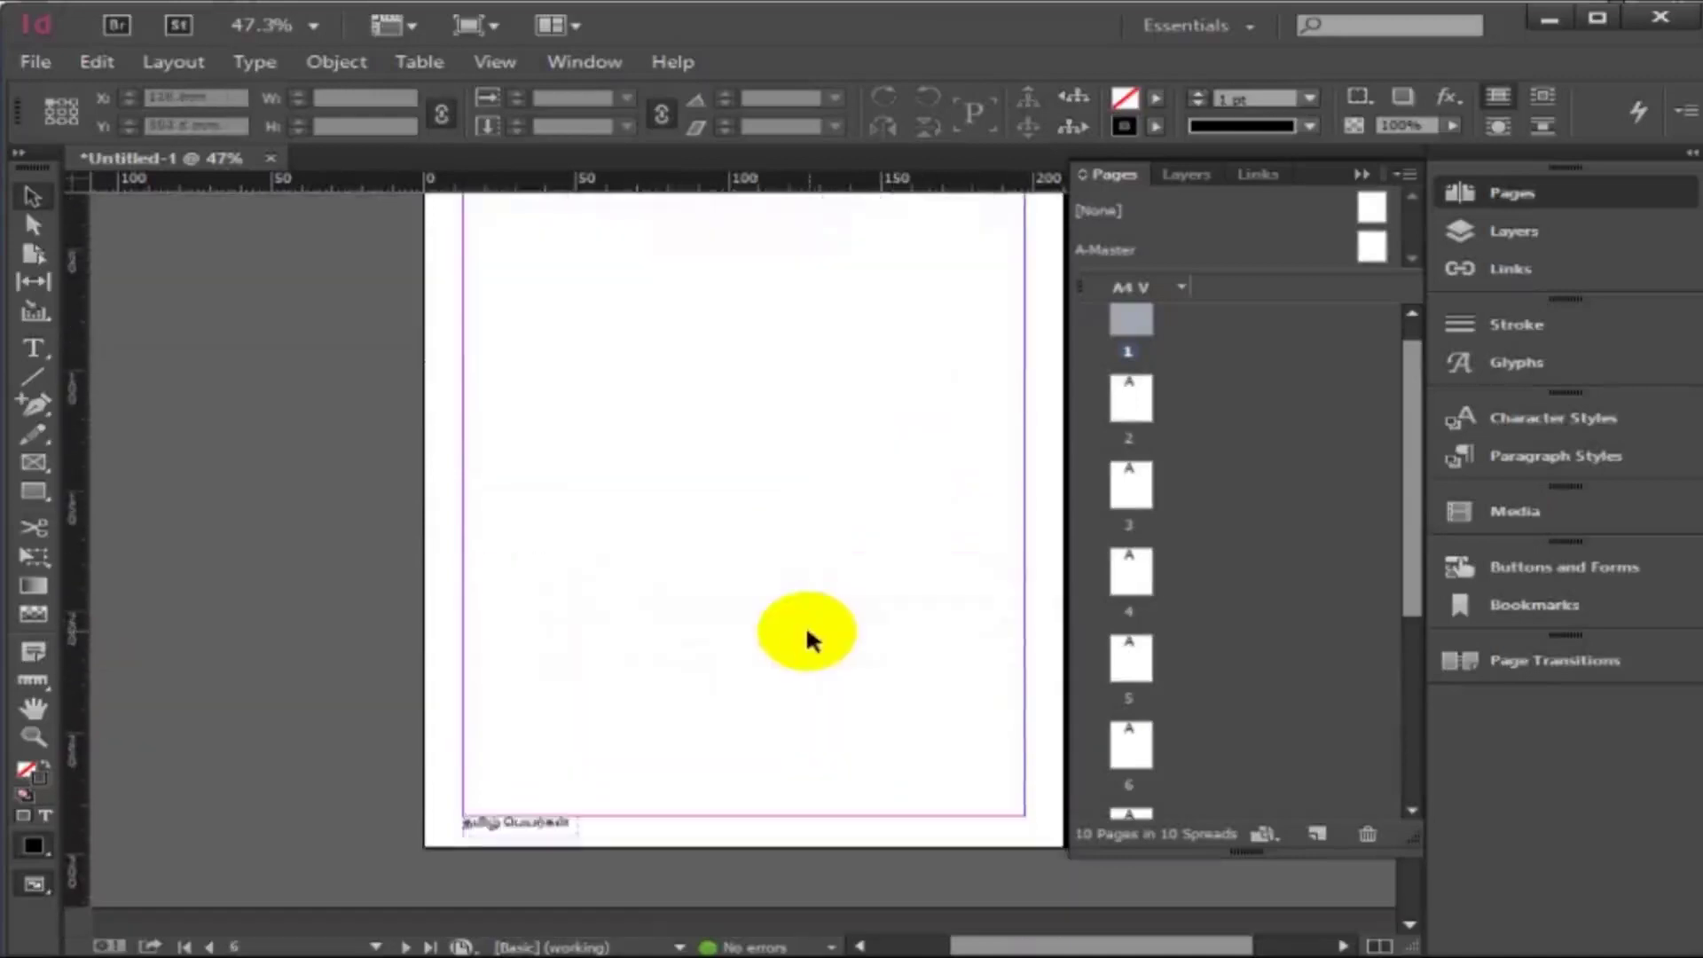
scroll(763, 665, "down", 3)
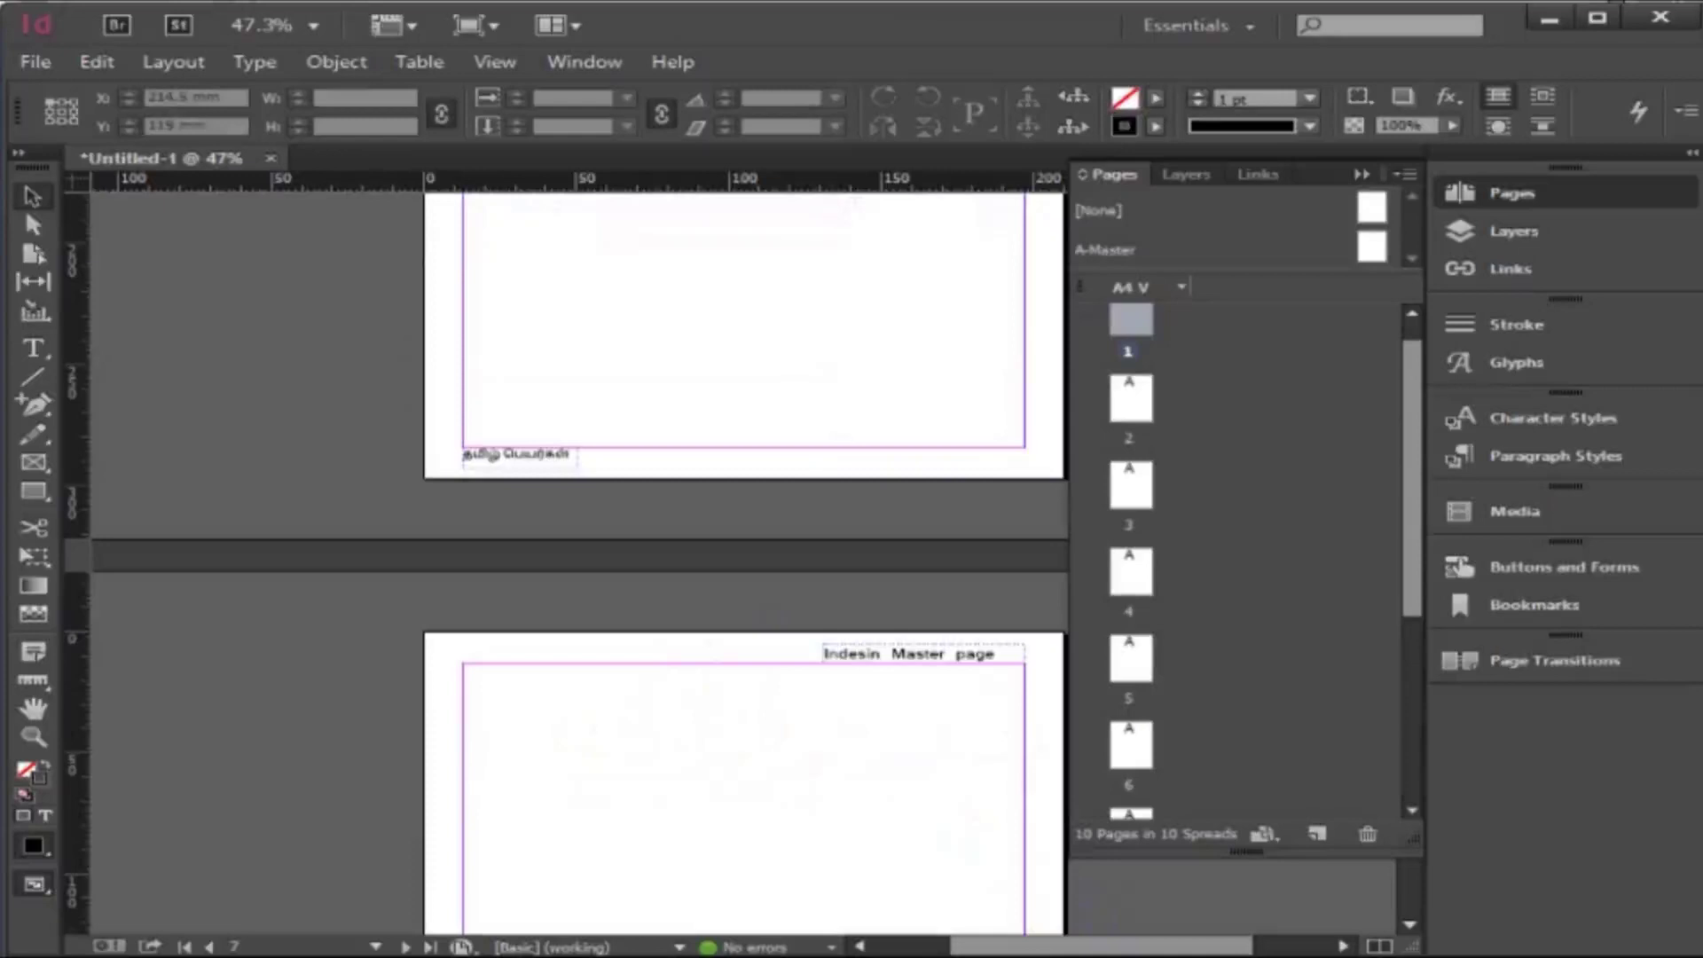
Create a second one-page A4 master with prefix B, named Master and based on no other master.
left_click(1369, 250)
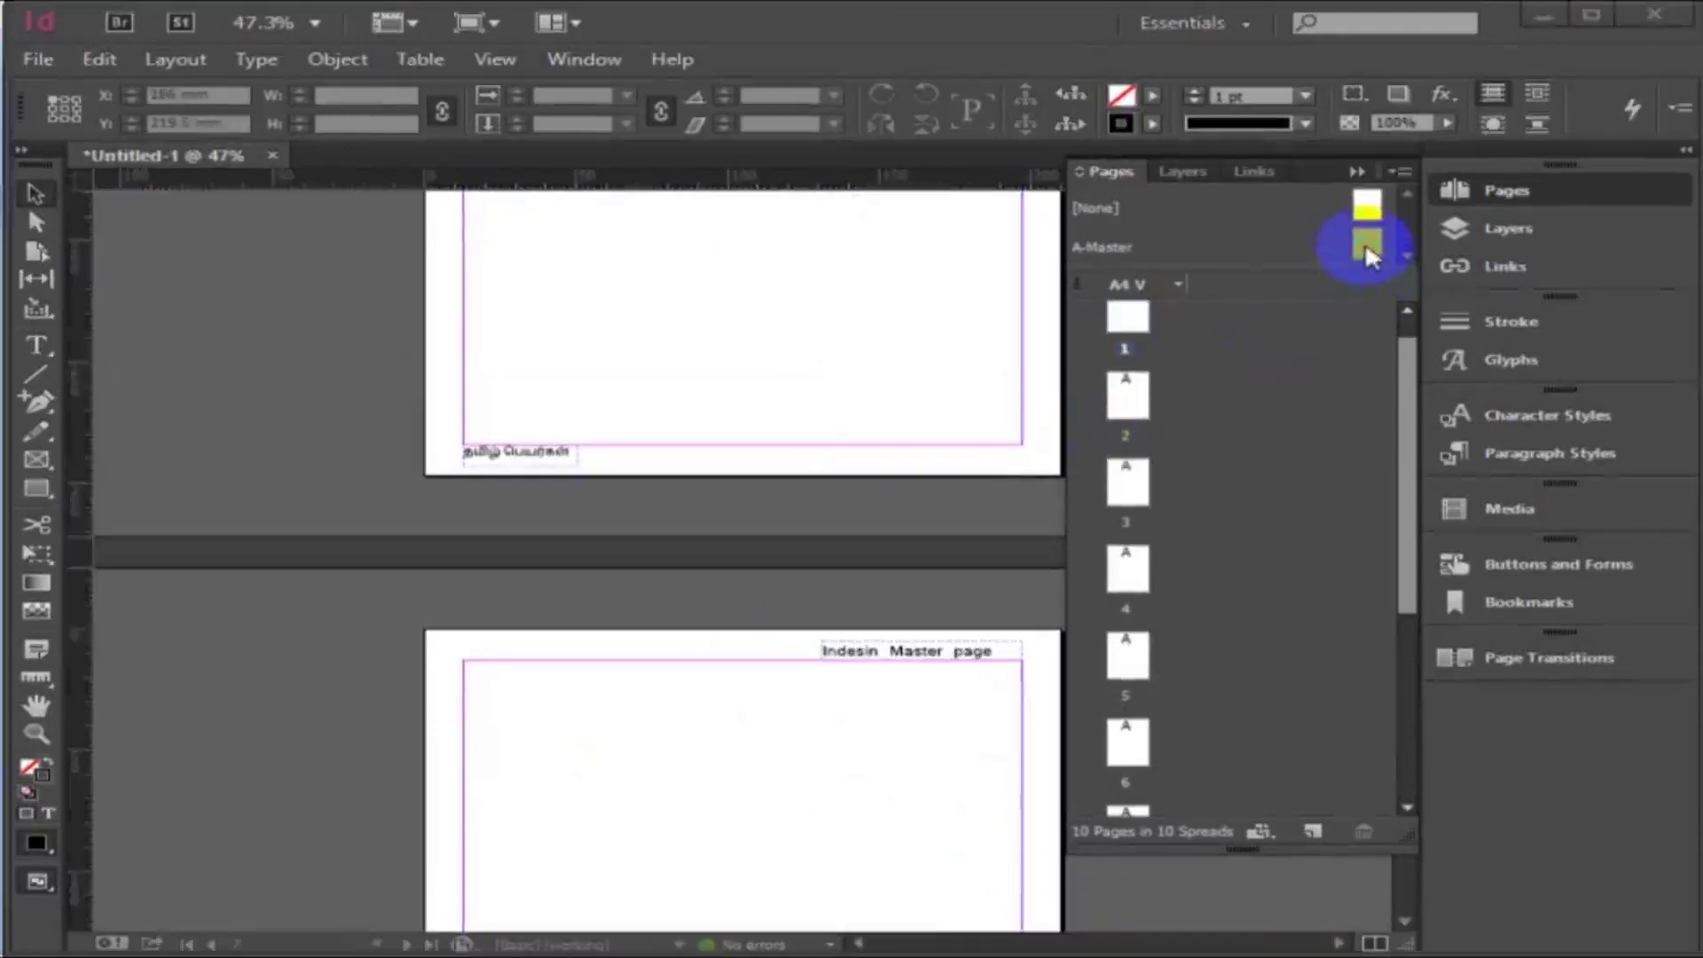
right_click(1367, 250)
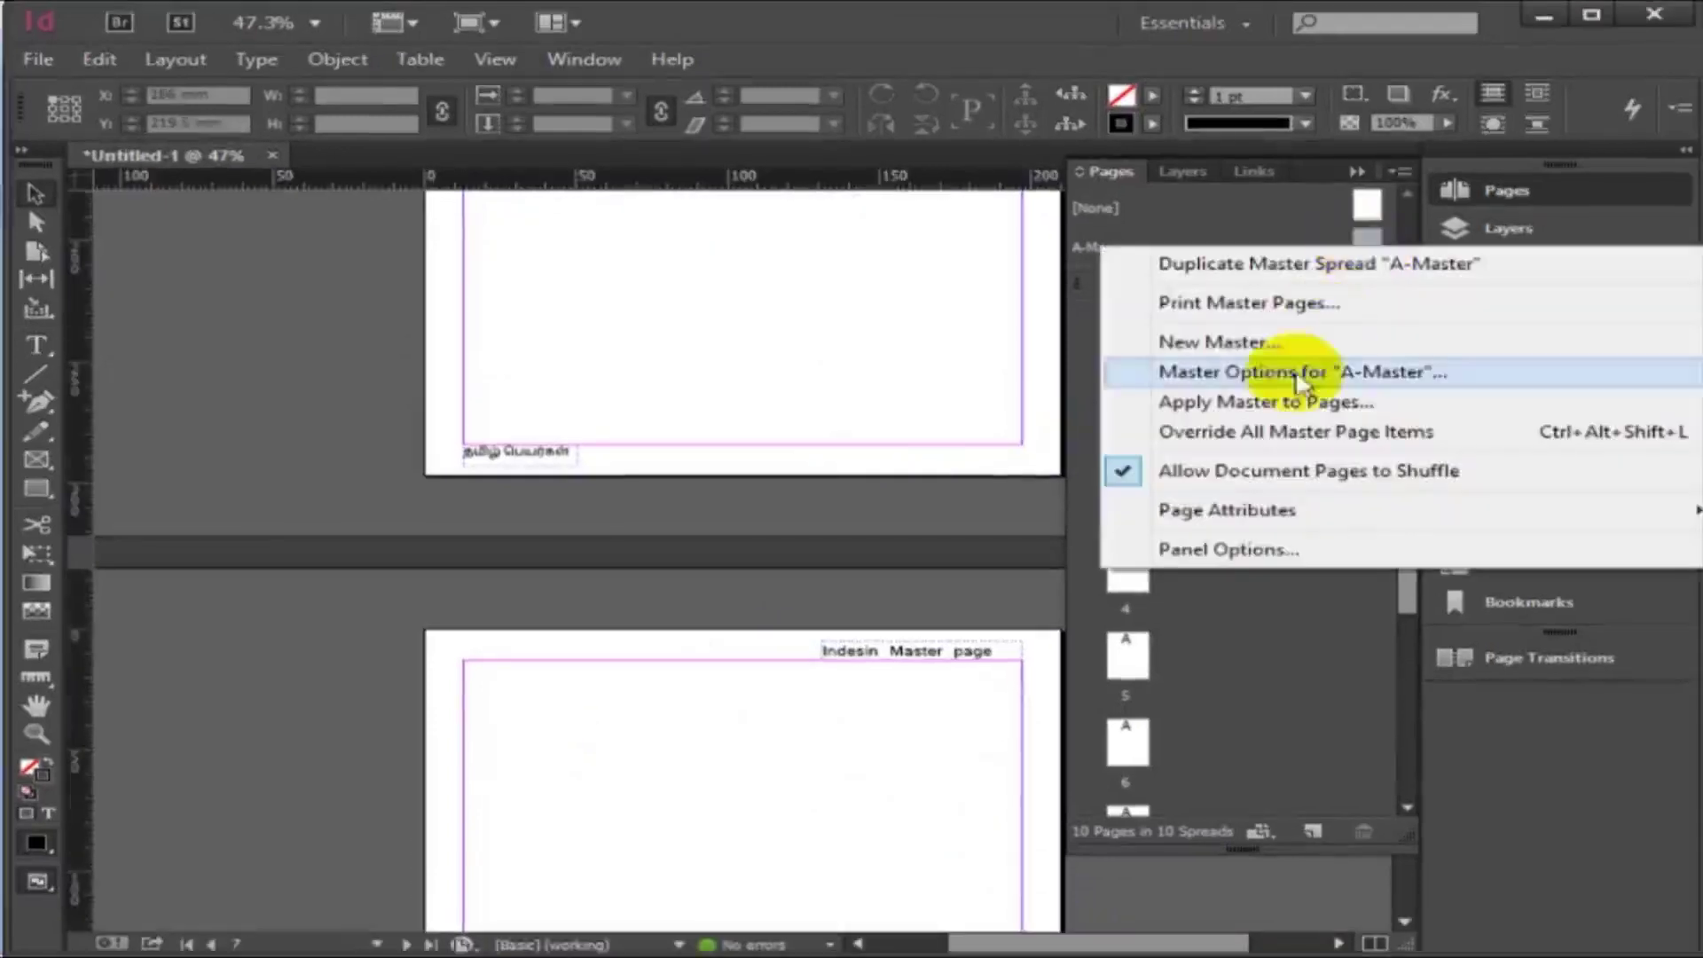
double_click(1367, 239)
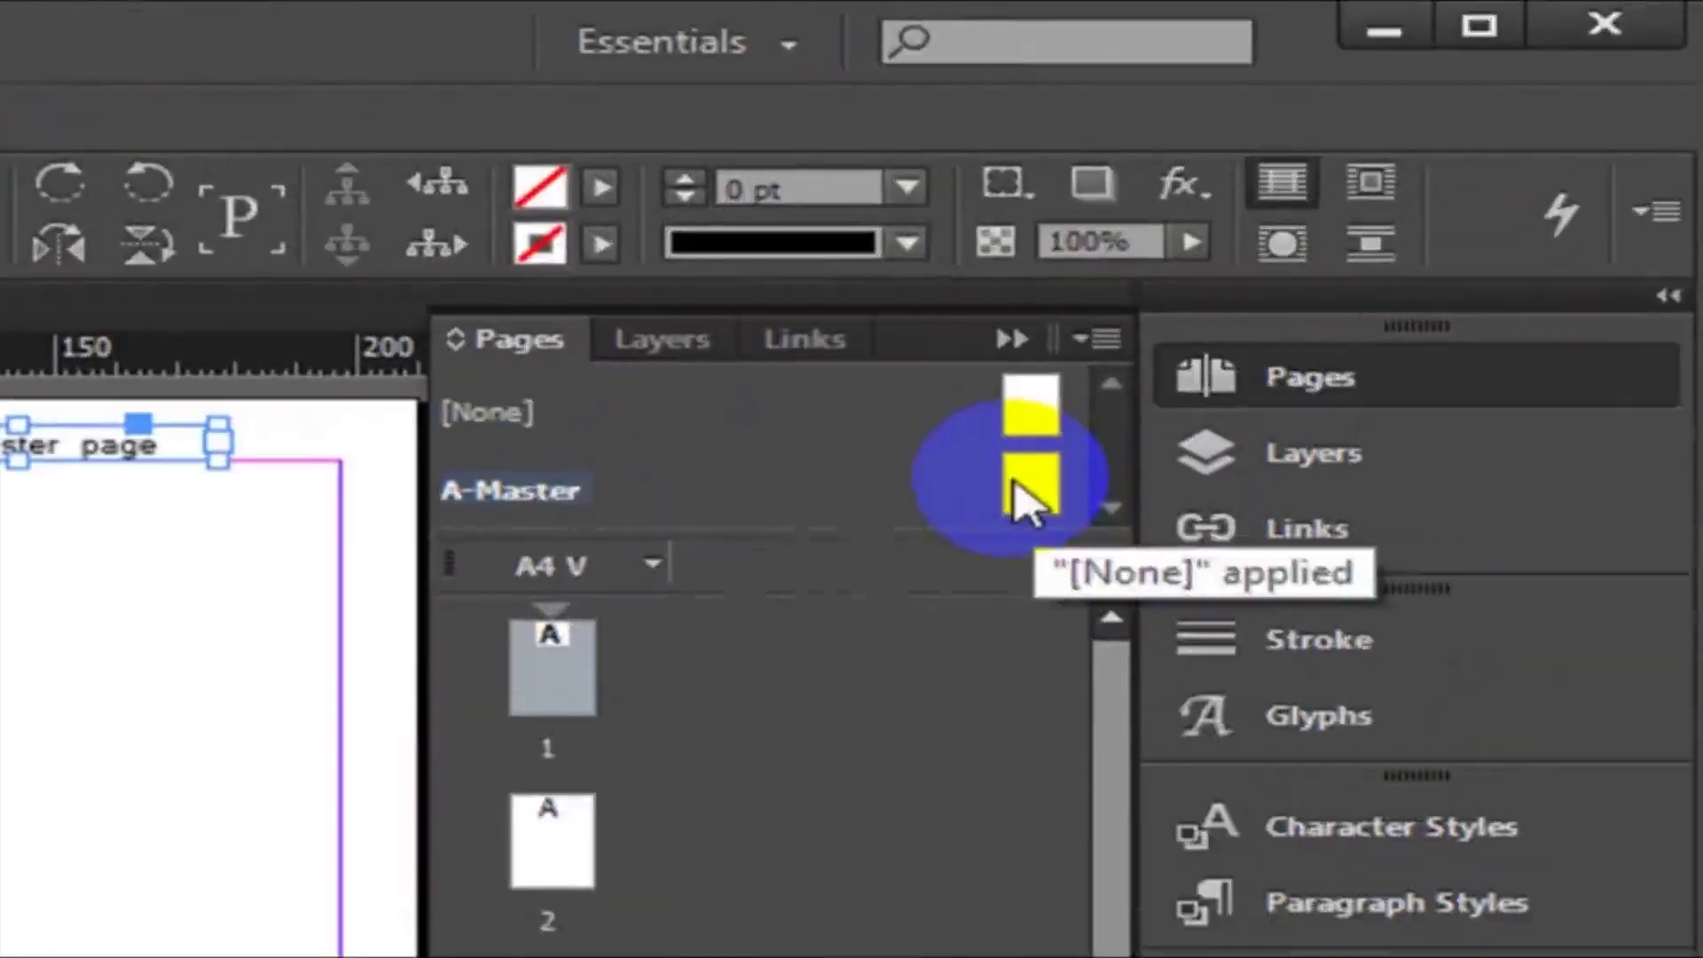
right_click(1021, 502)
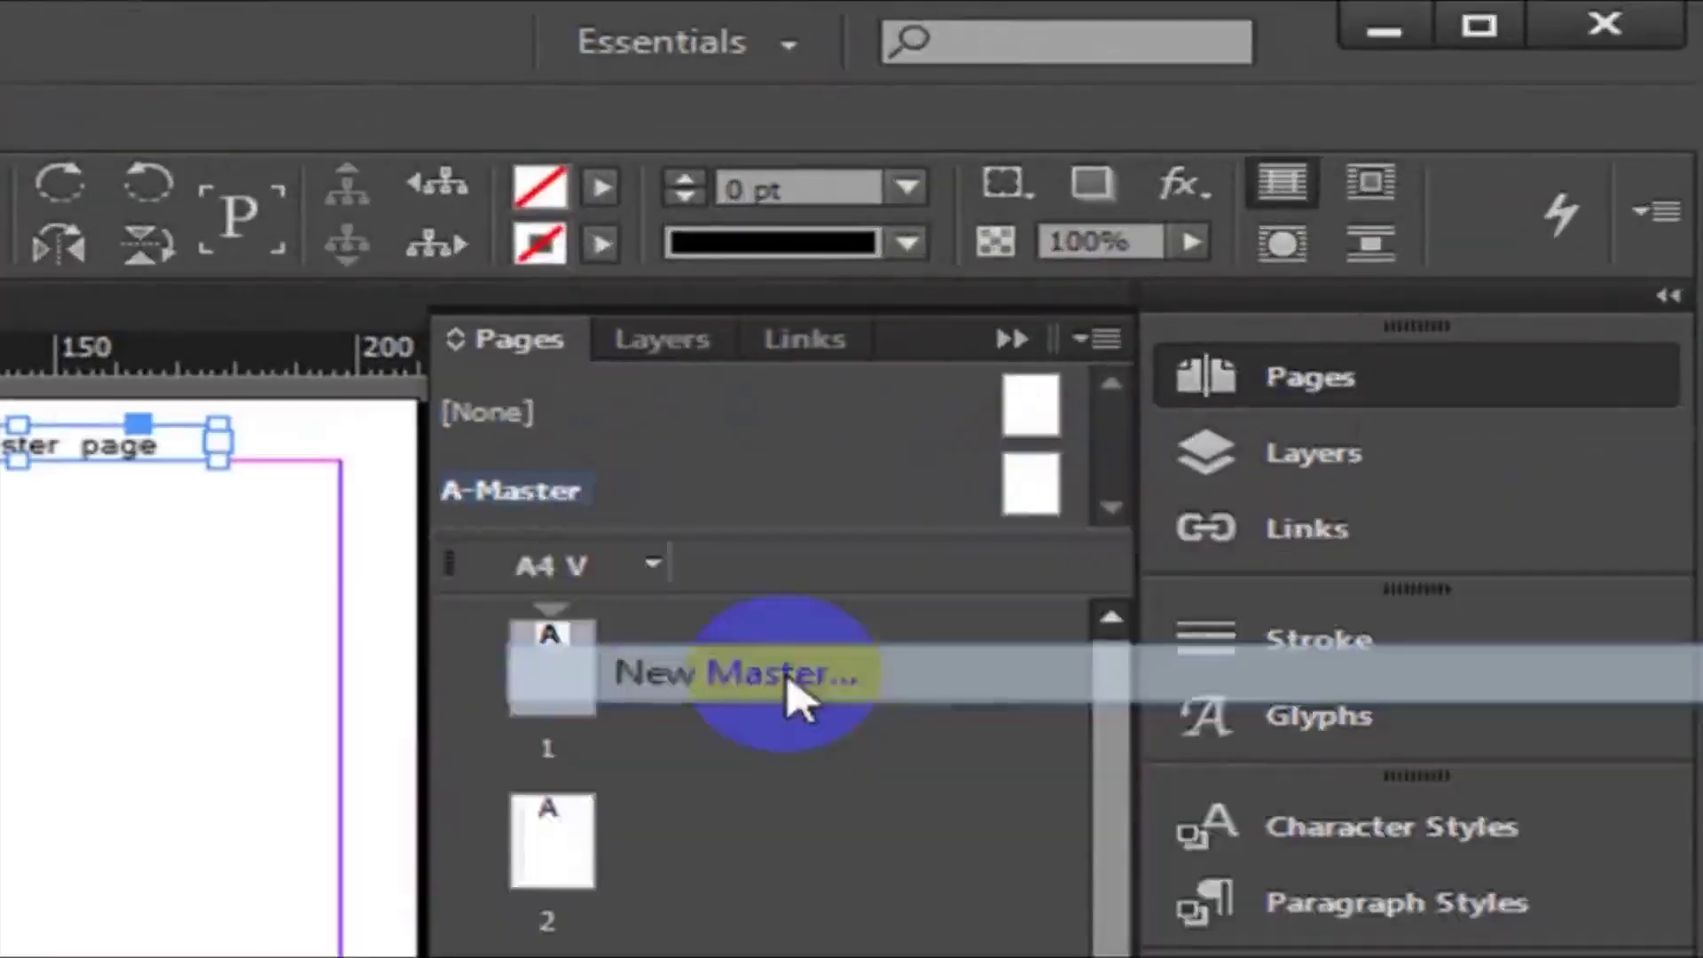
left_click(788, 678)
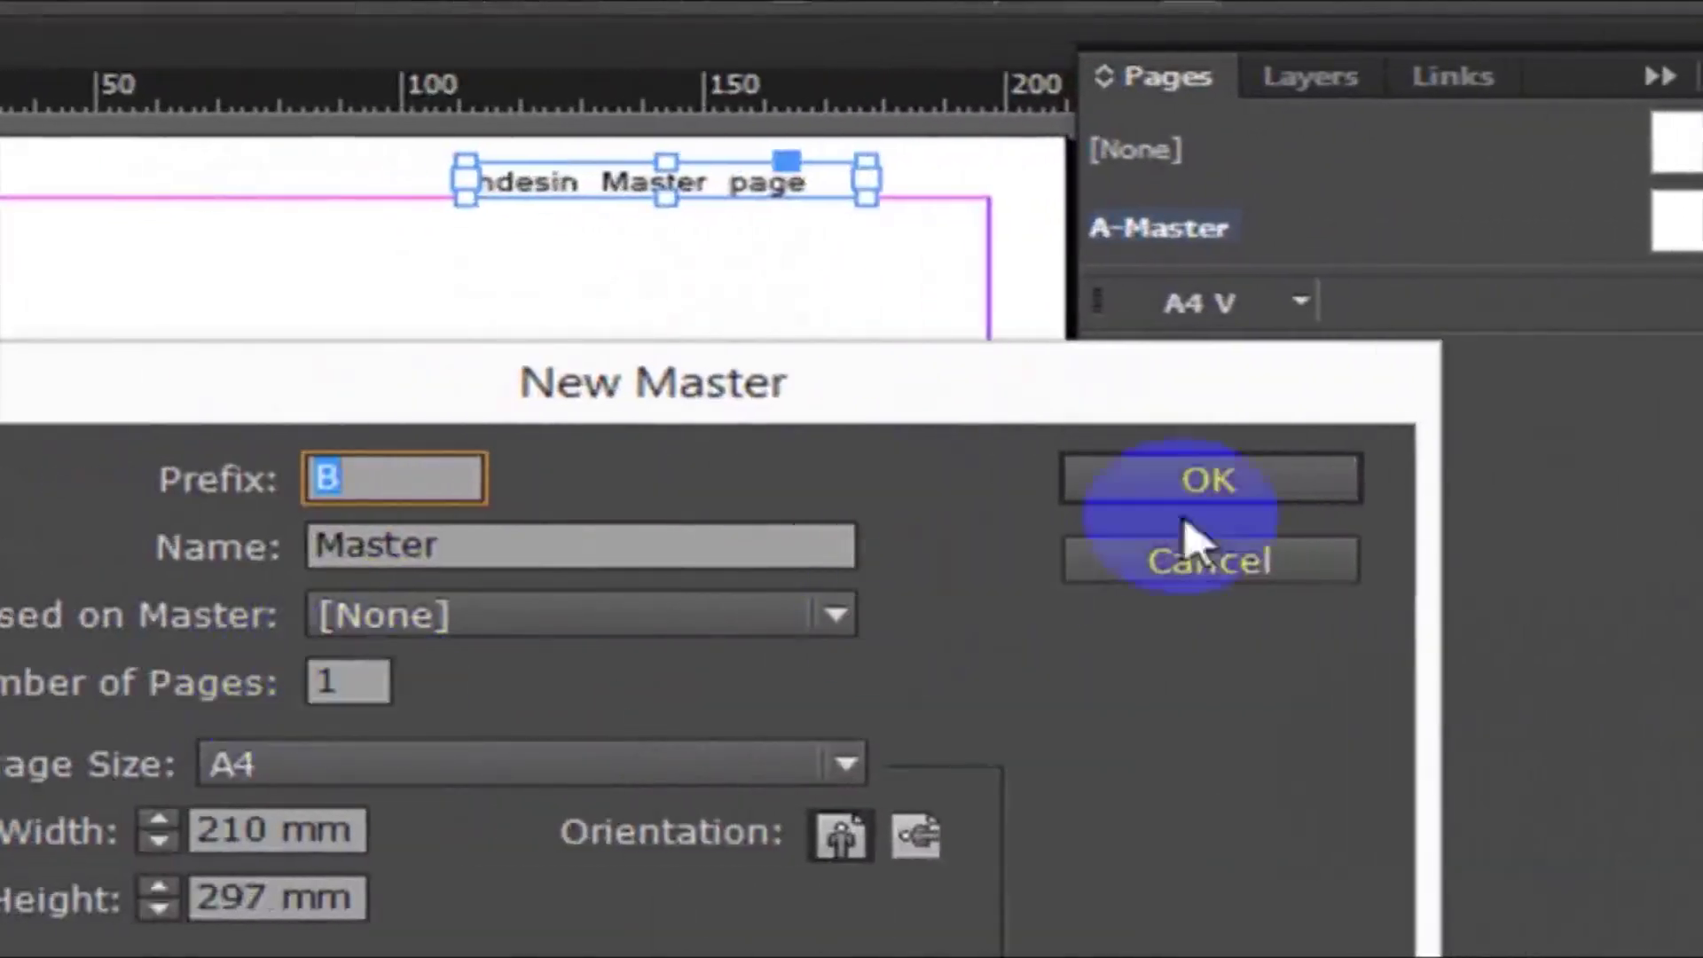
left_click(1206, 479)
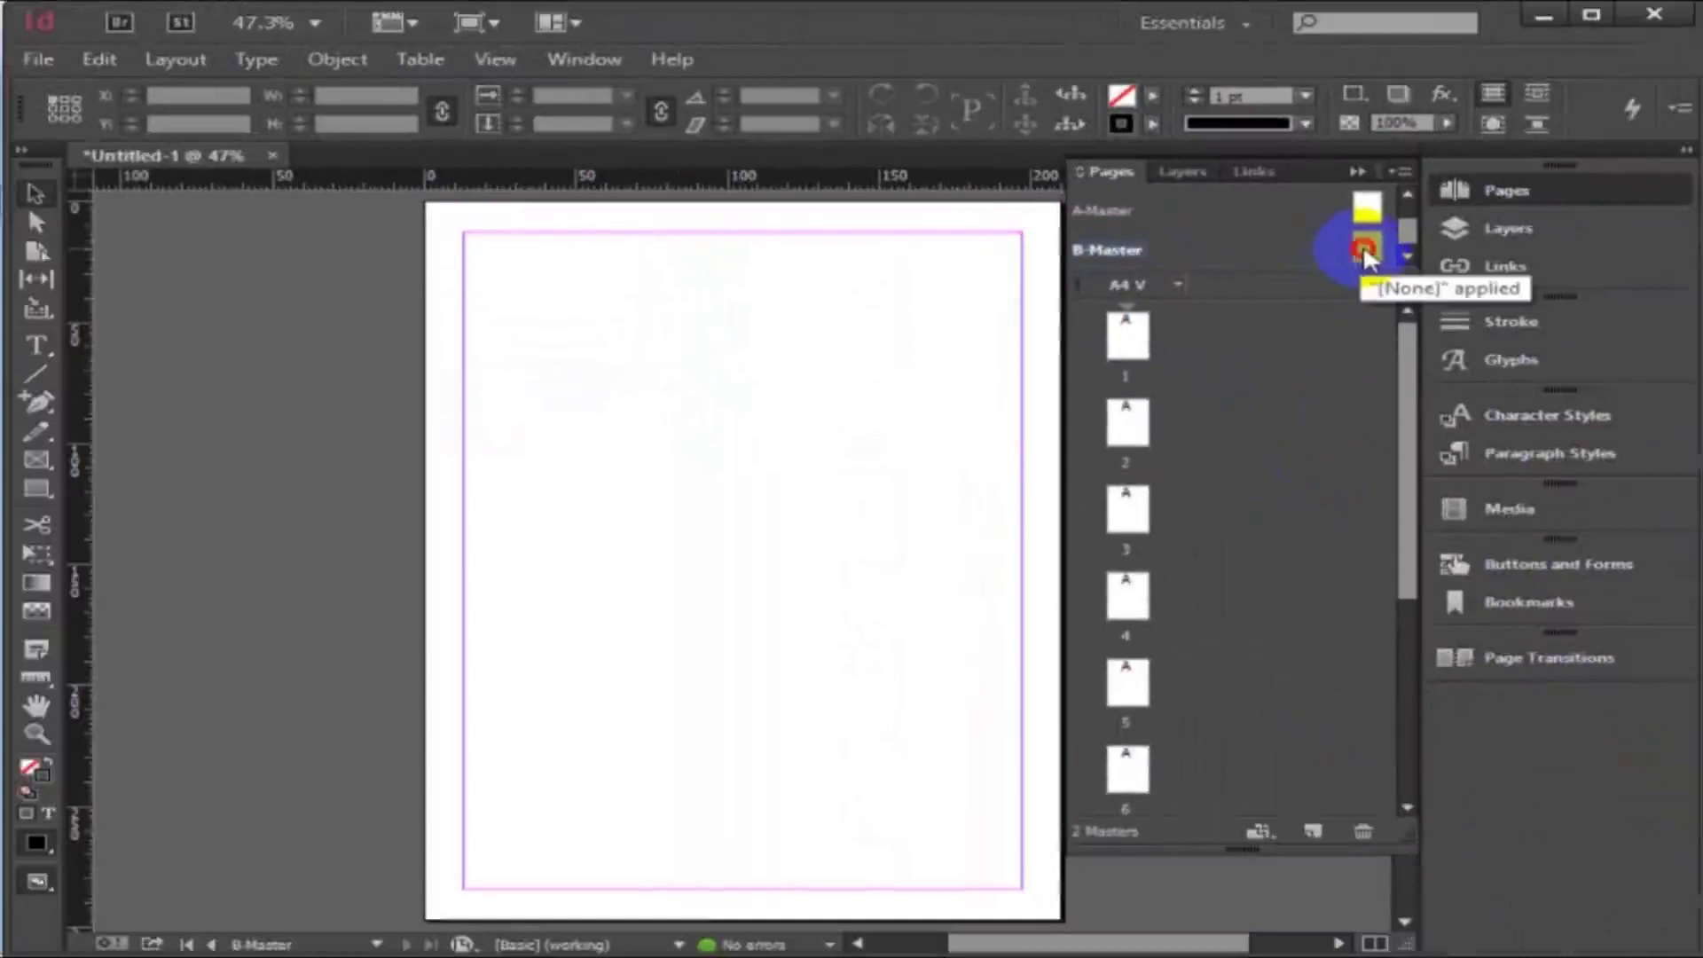
Add a text frame about 102 by 12 mm just below the top margin of B-Master reading "B Masterr page".
left_click(679, 282)
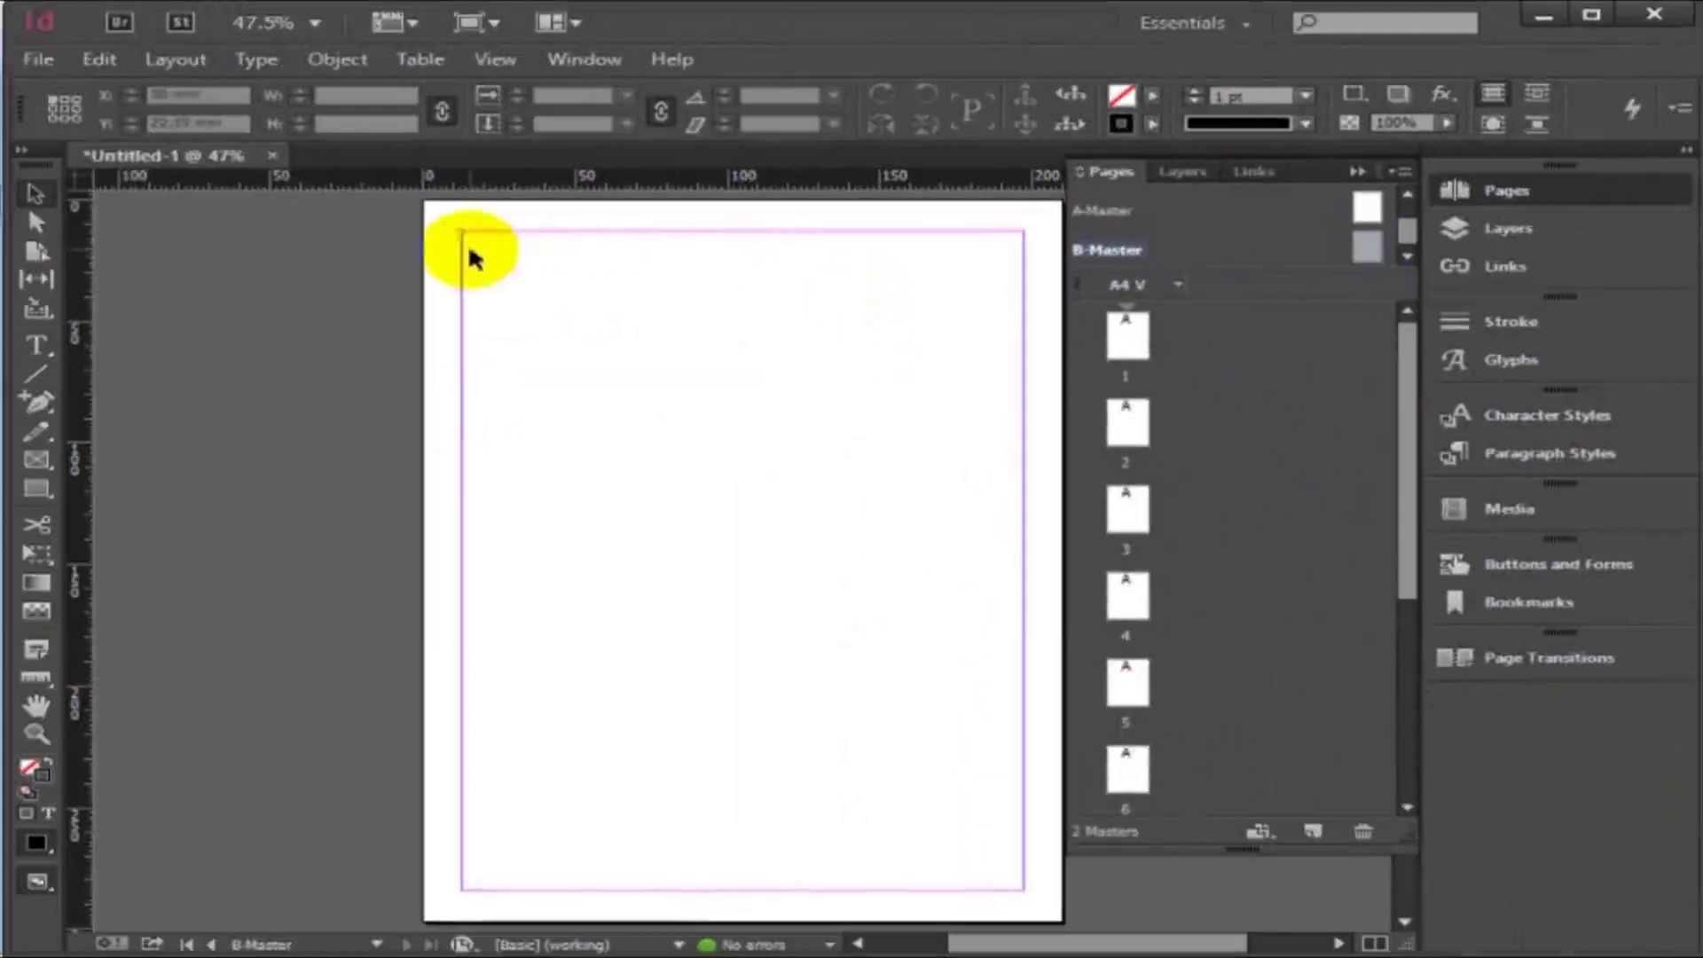
left_click(36, 345)
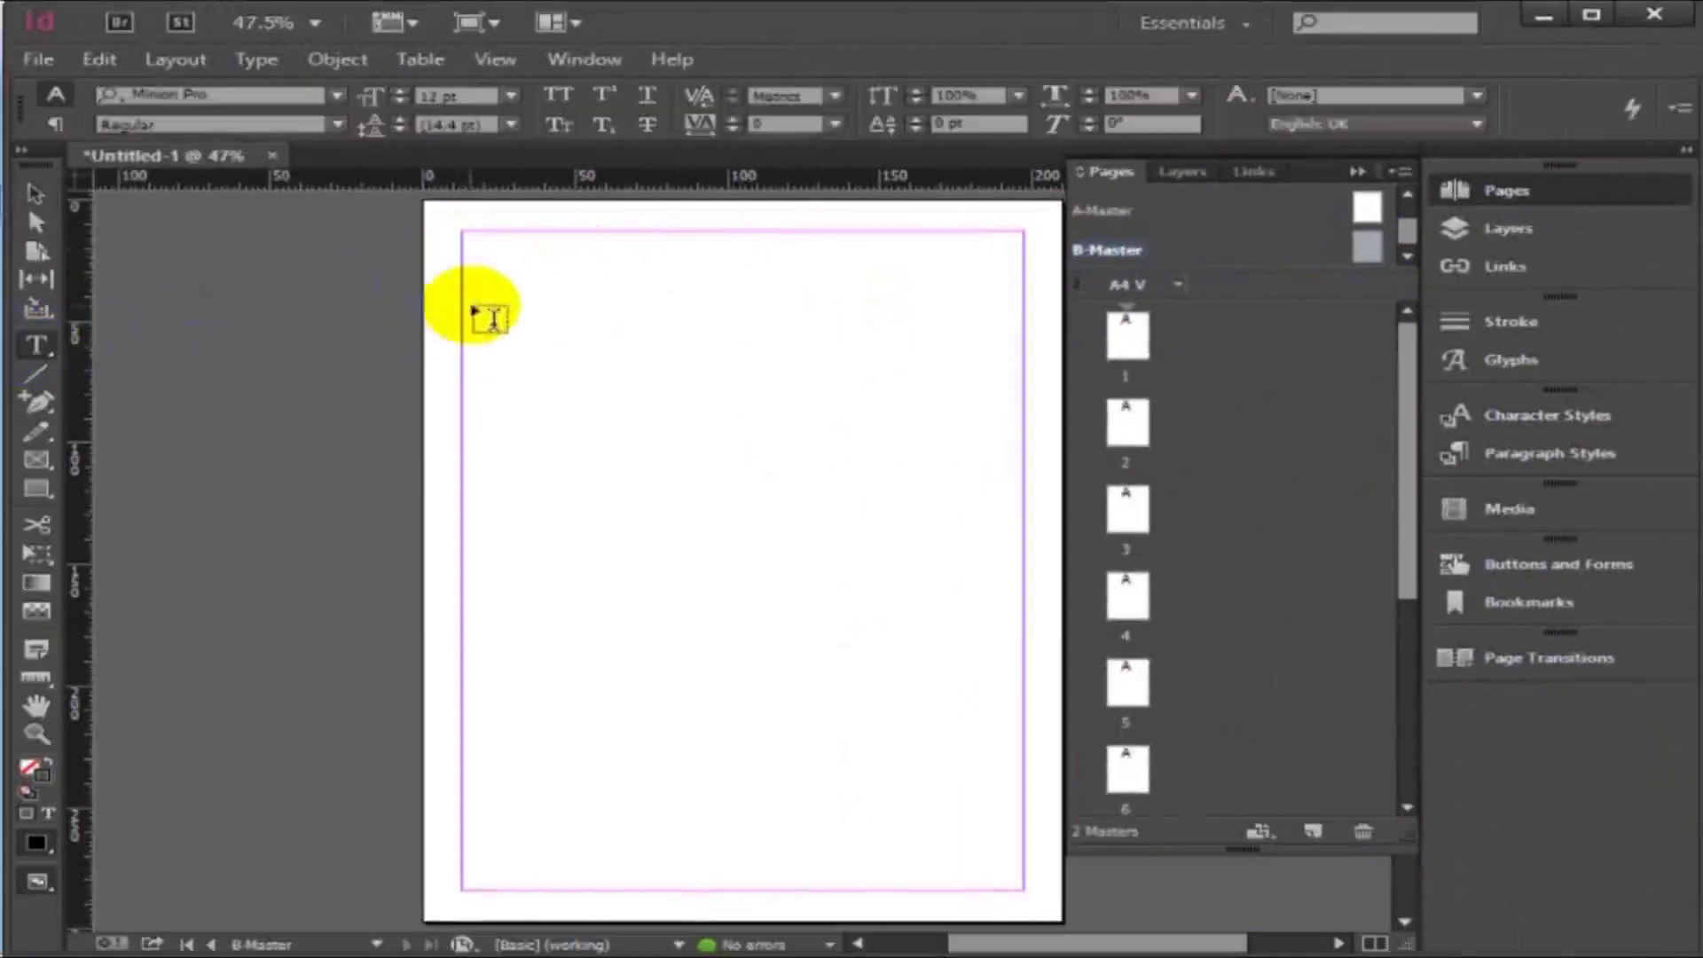
left_click(519, 302)
left_click_drag(781, 297, 782, 295)
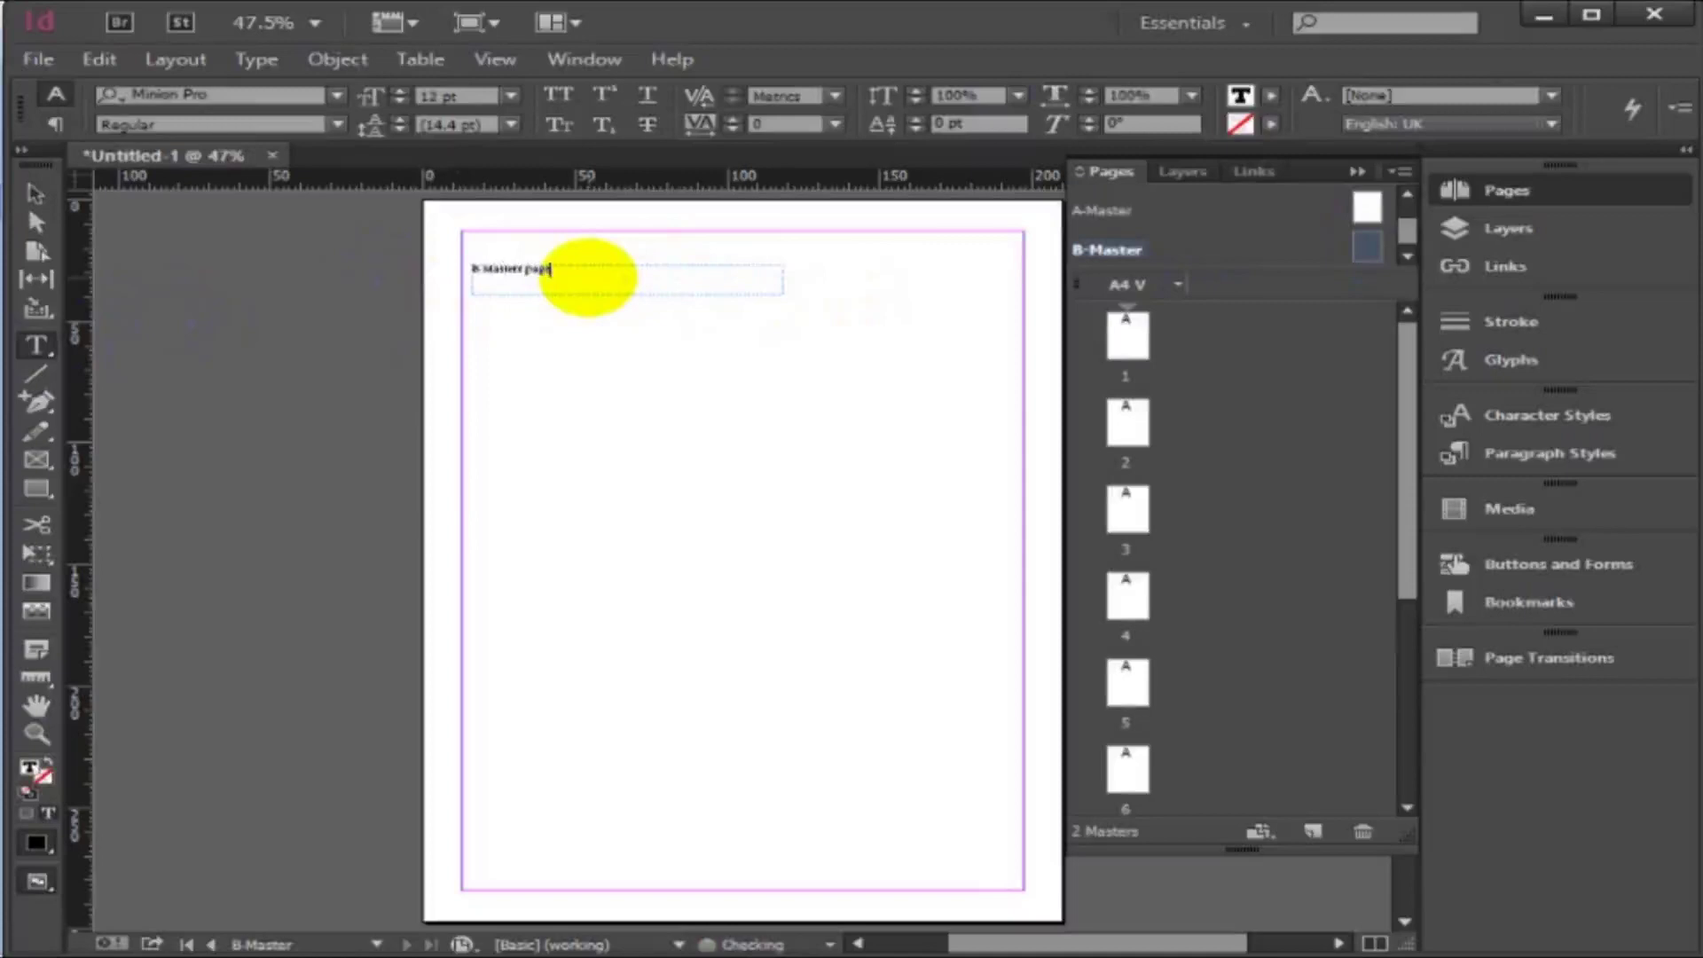
Set the font size of the whole B-Master header text to 24 pt.
left_click(36, 192)
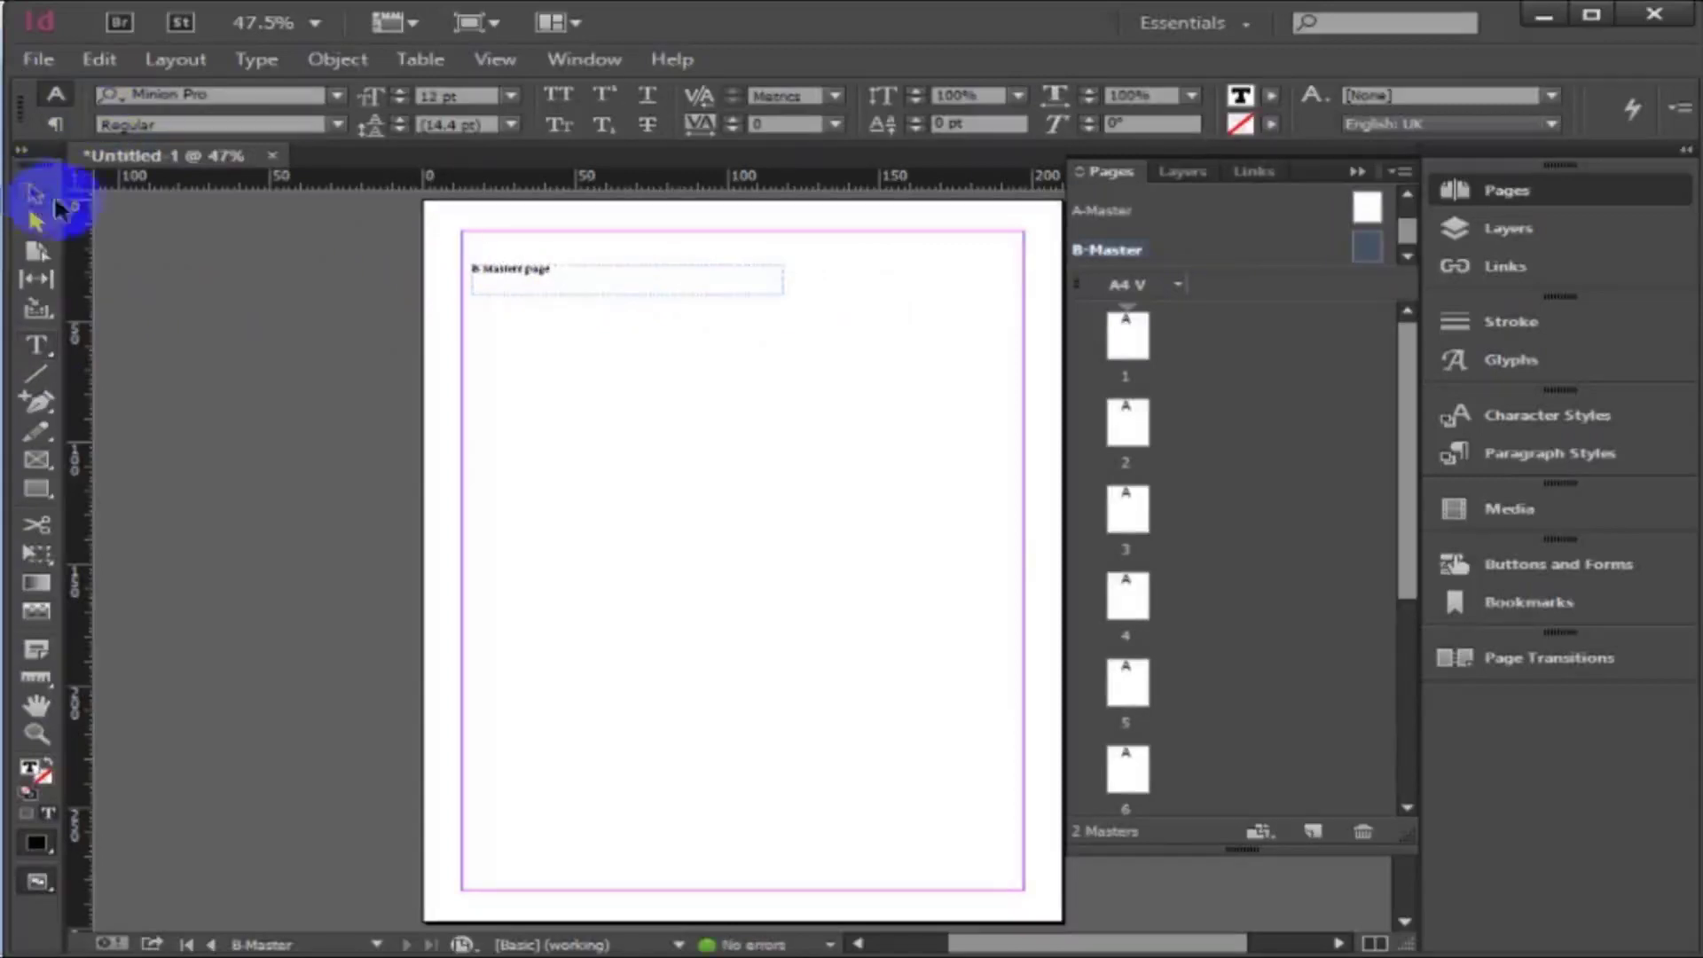
left_click(568, 281)
left_click(41, 343)
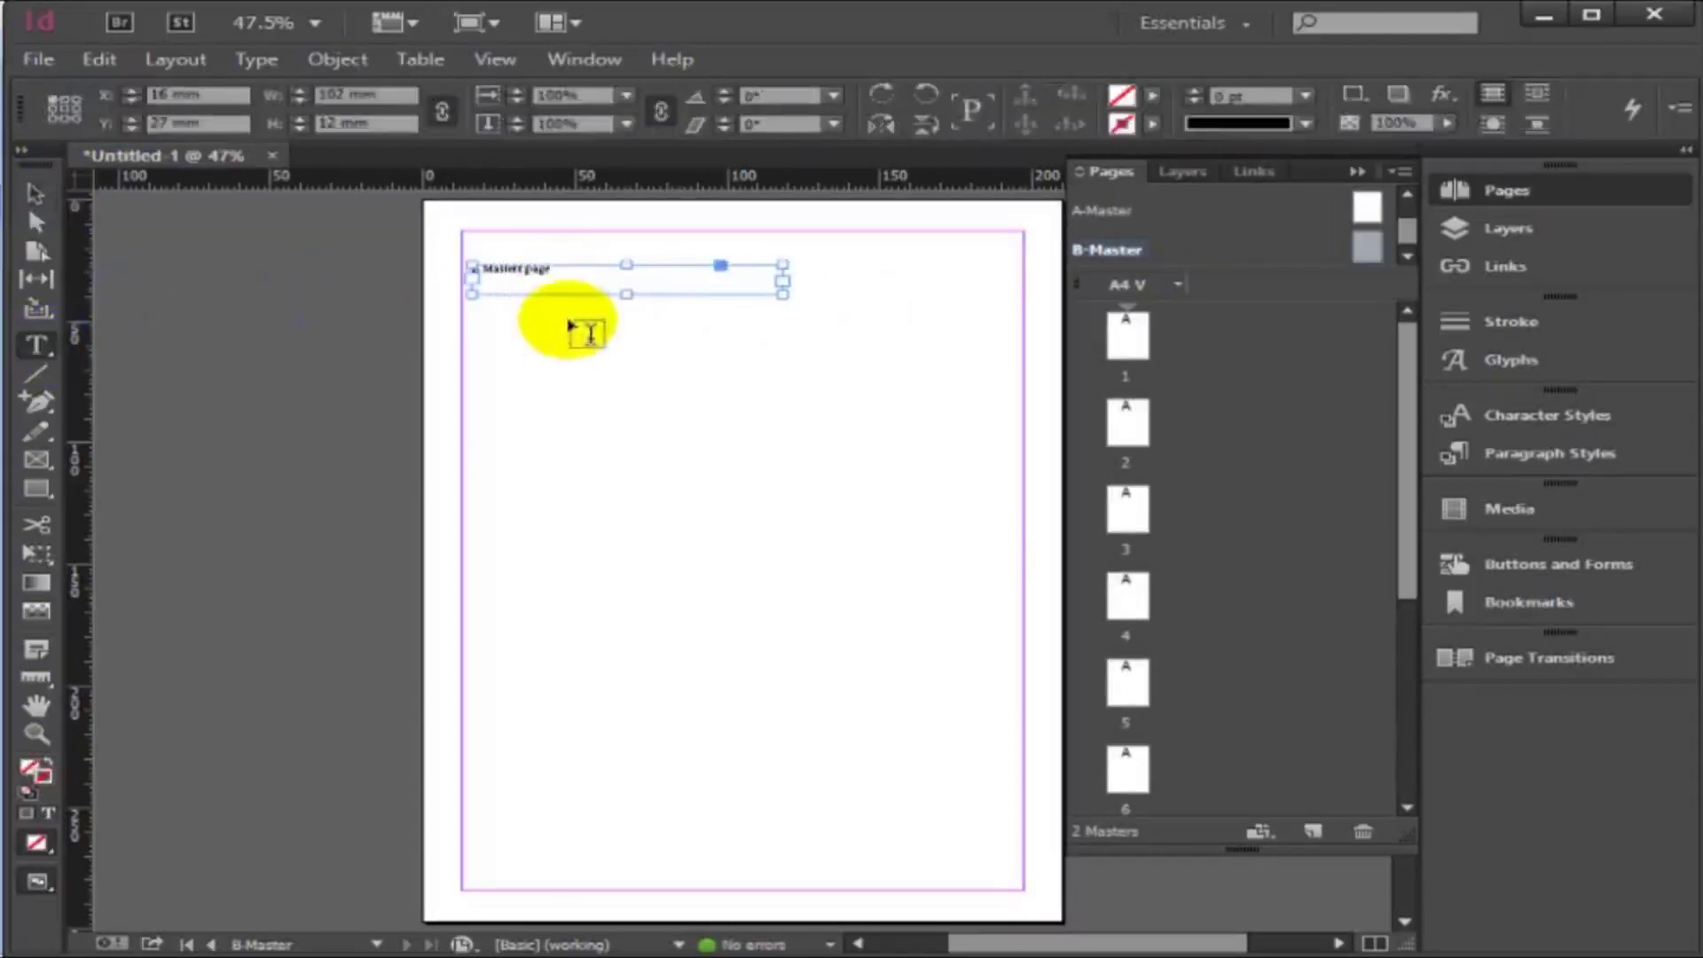
left_click(556, 277)
left_click_drag(555, 278, 406, 274)
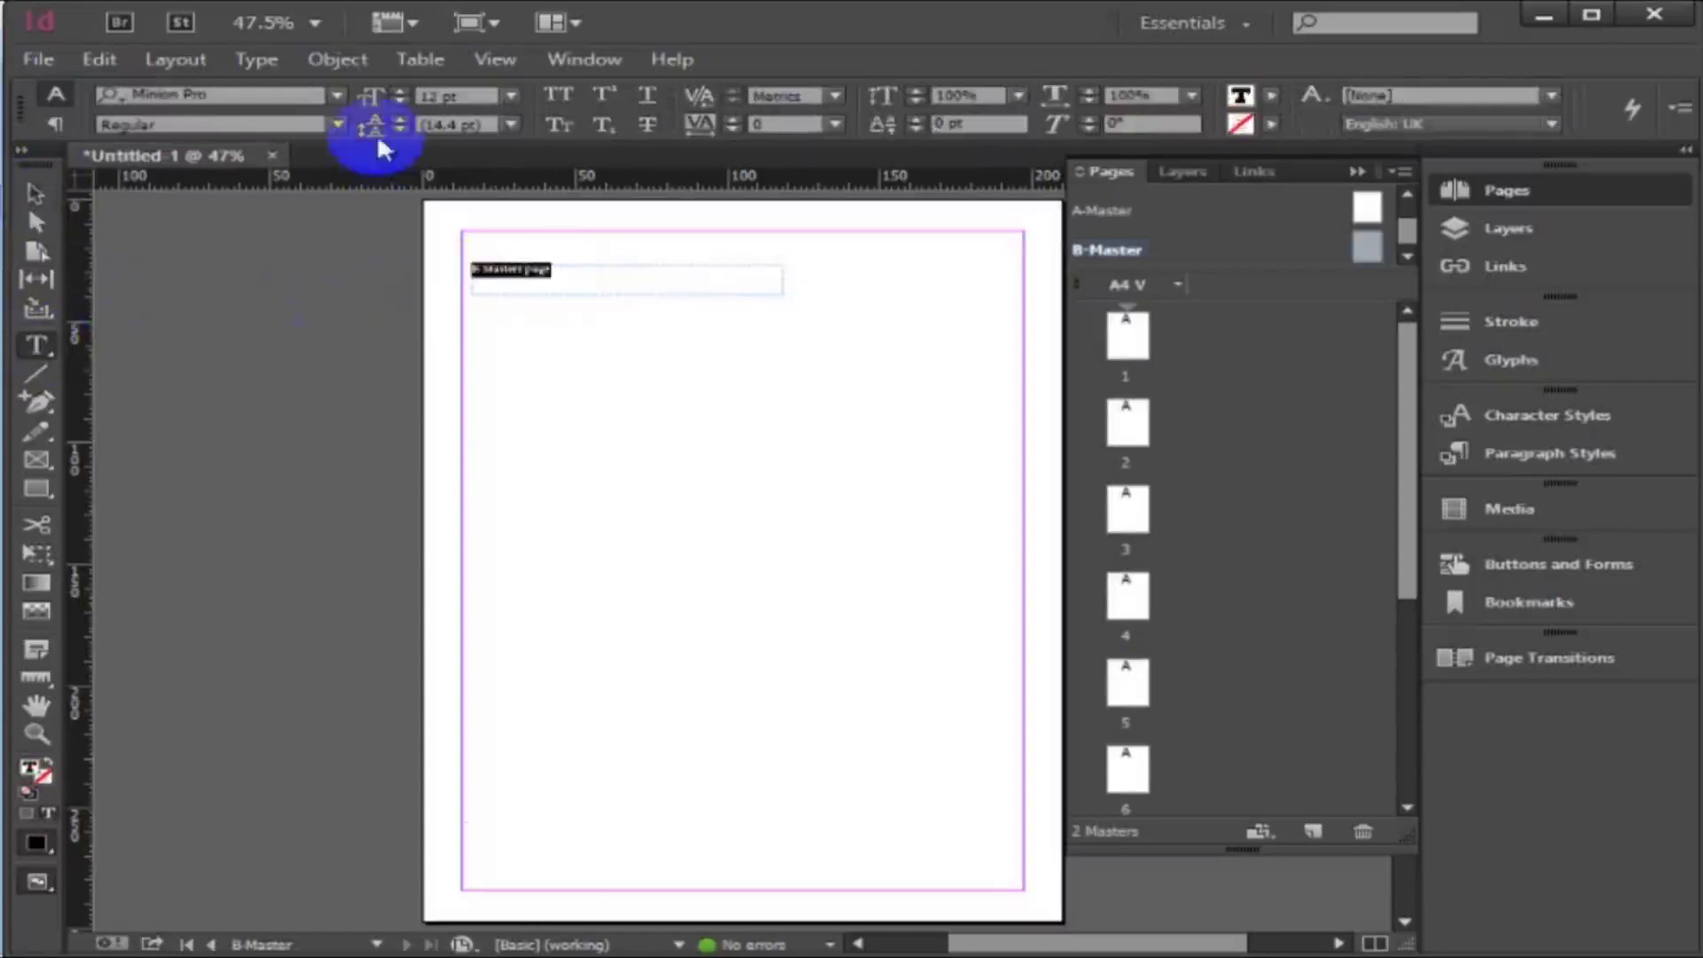
left_click(506, 96)
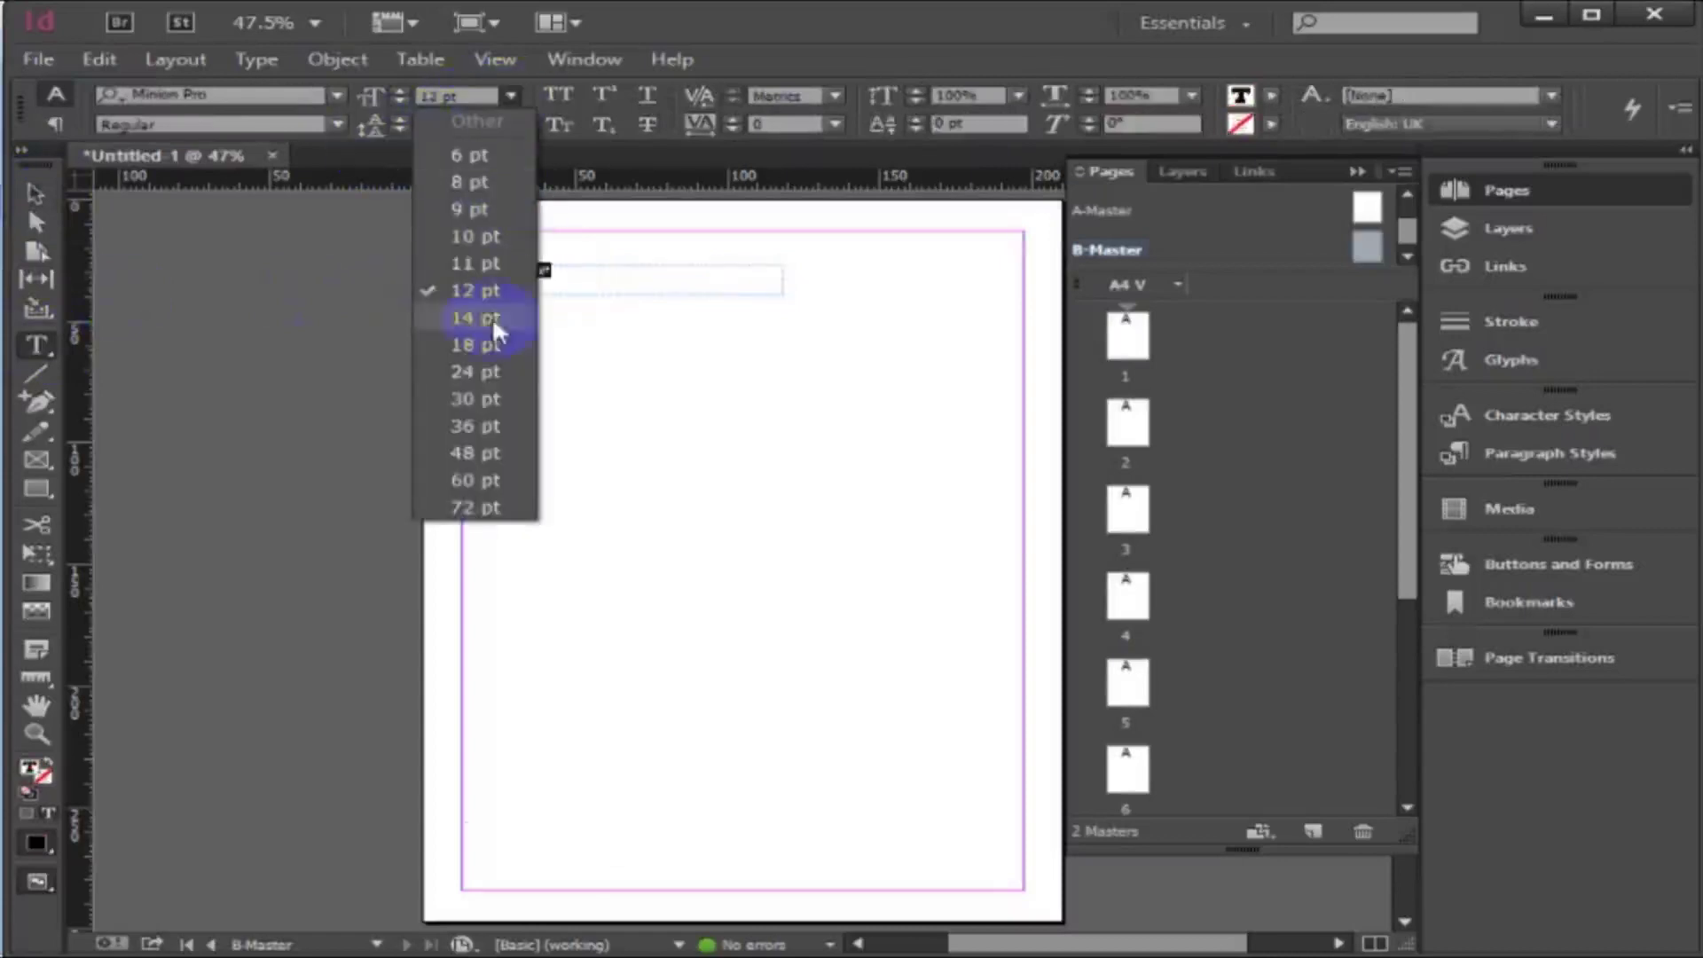
left_click(480, 371)
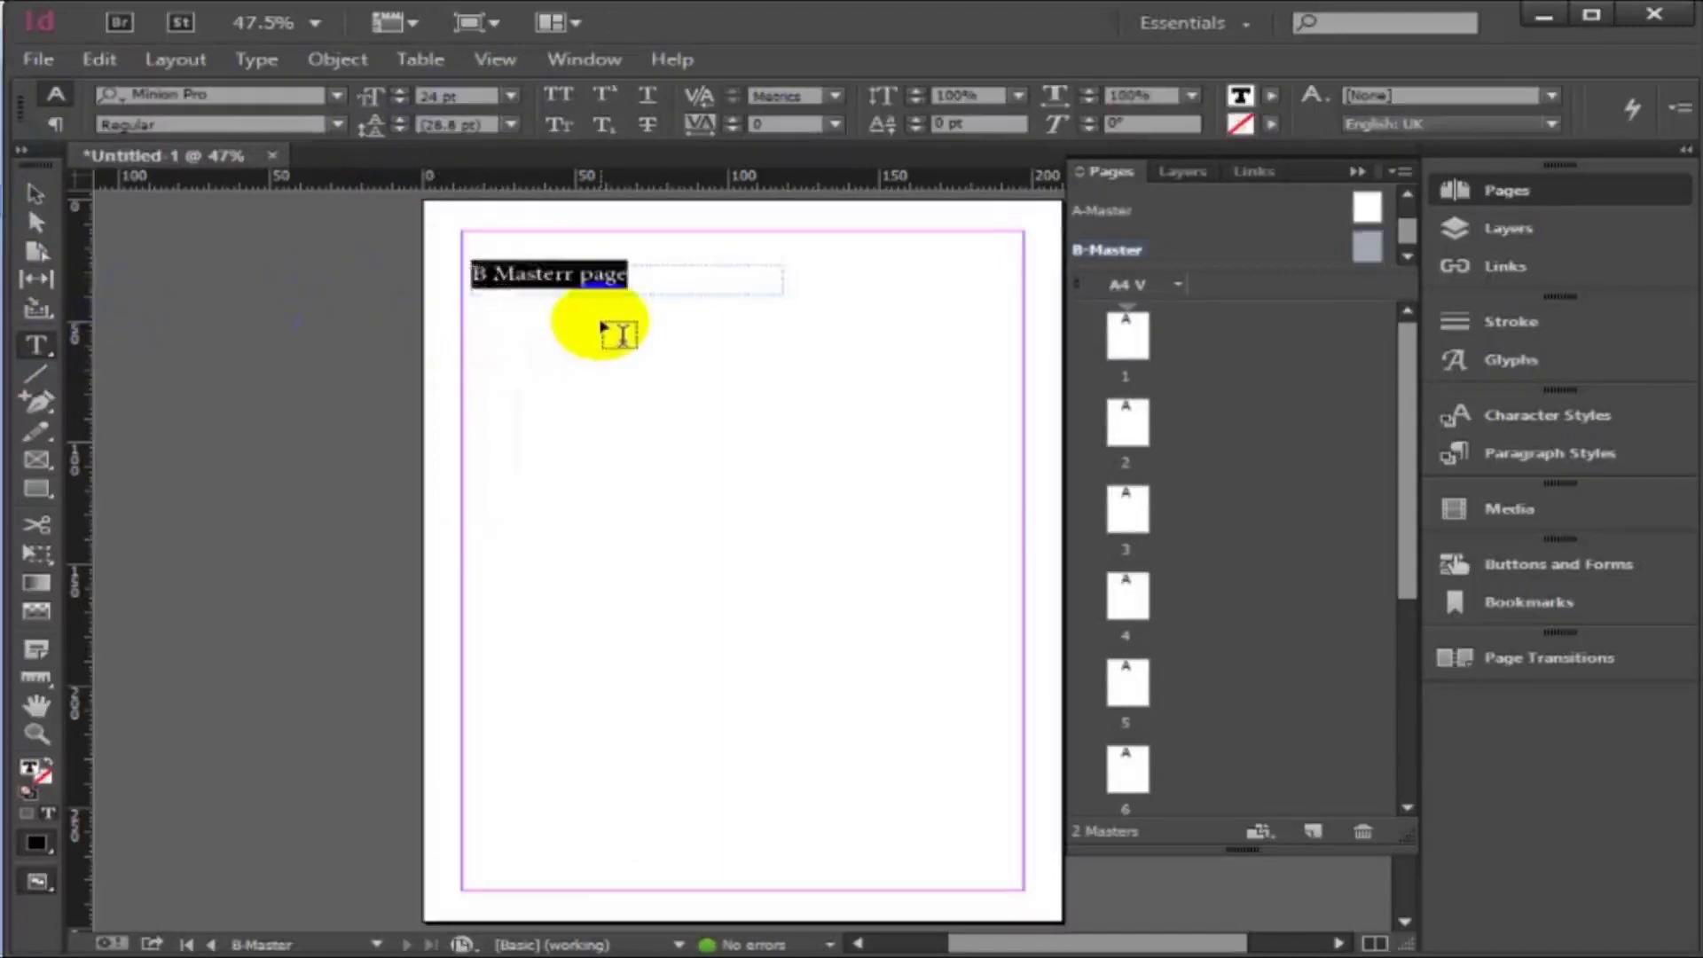
left_click(684, 282)
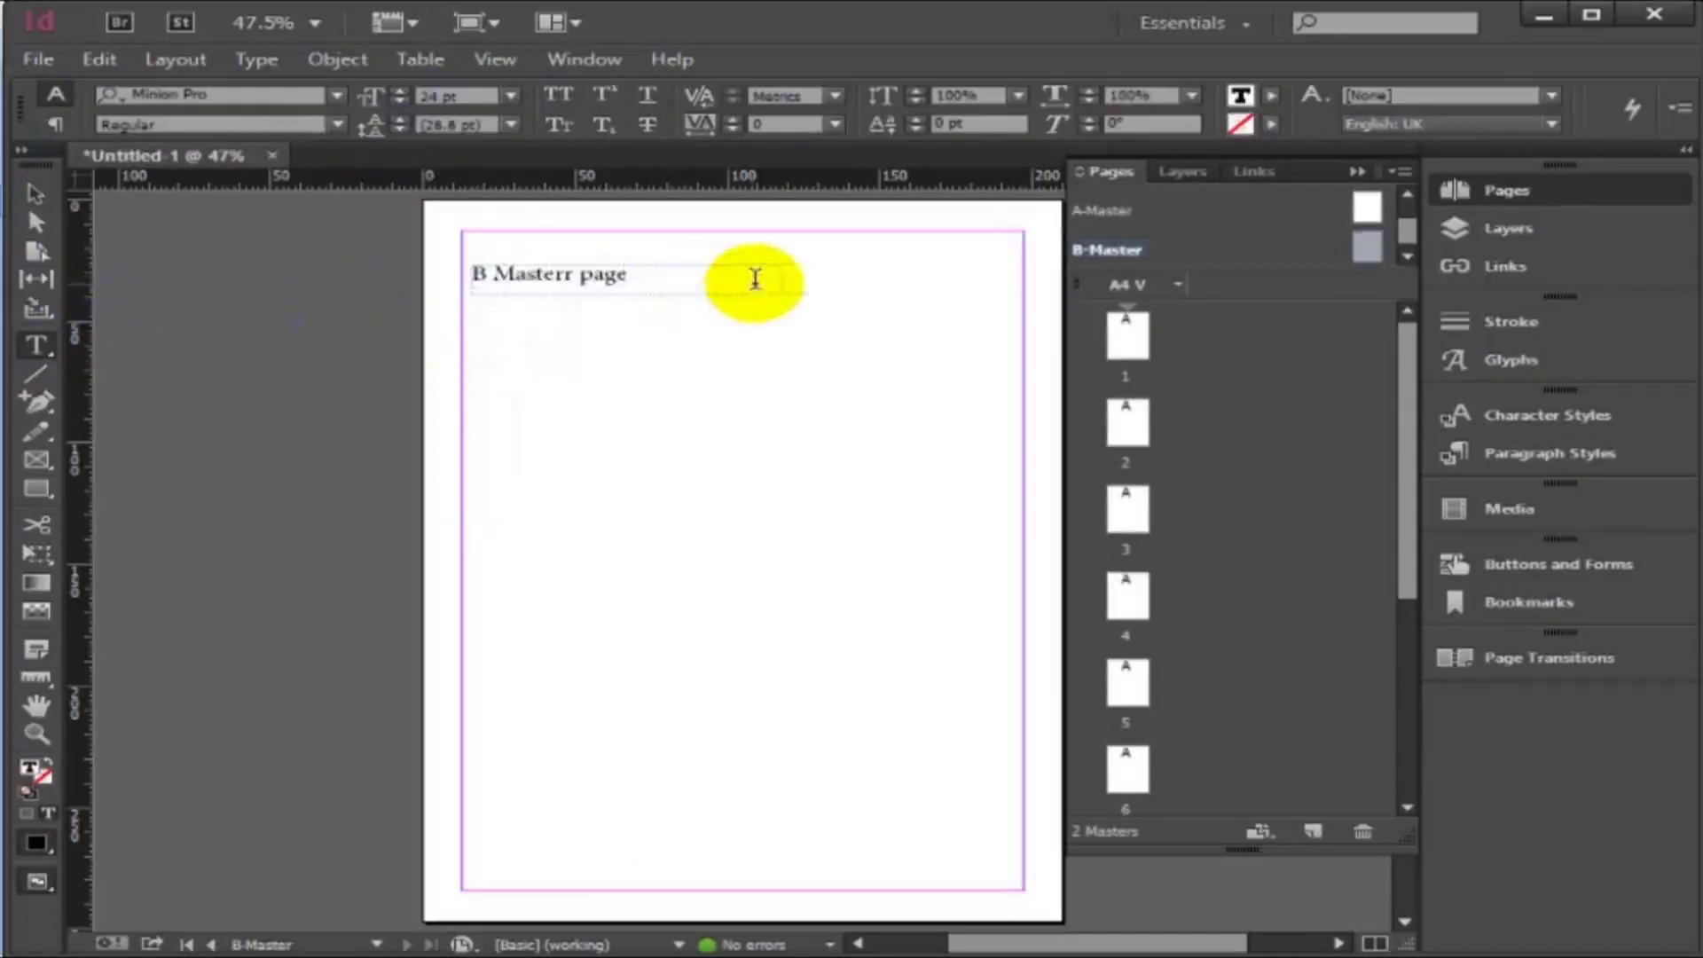
Shrink the B-Master header frame to about 54.5 by 9 mm and move it above the top margin, ending at the right margin.
left_click(34, 193)
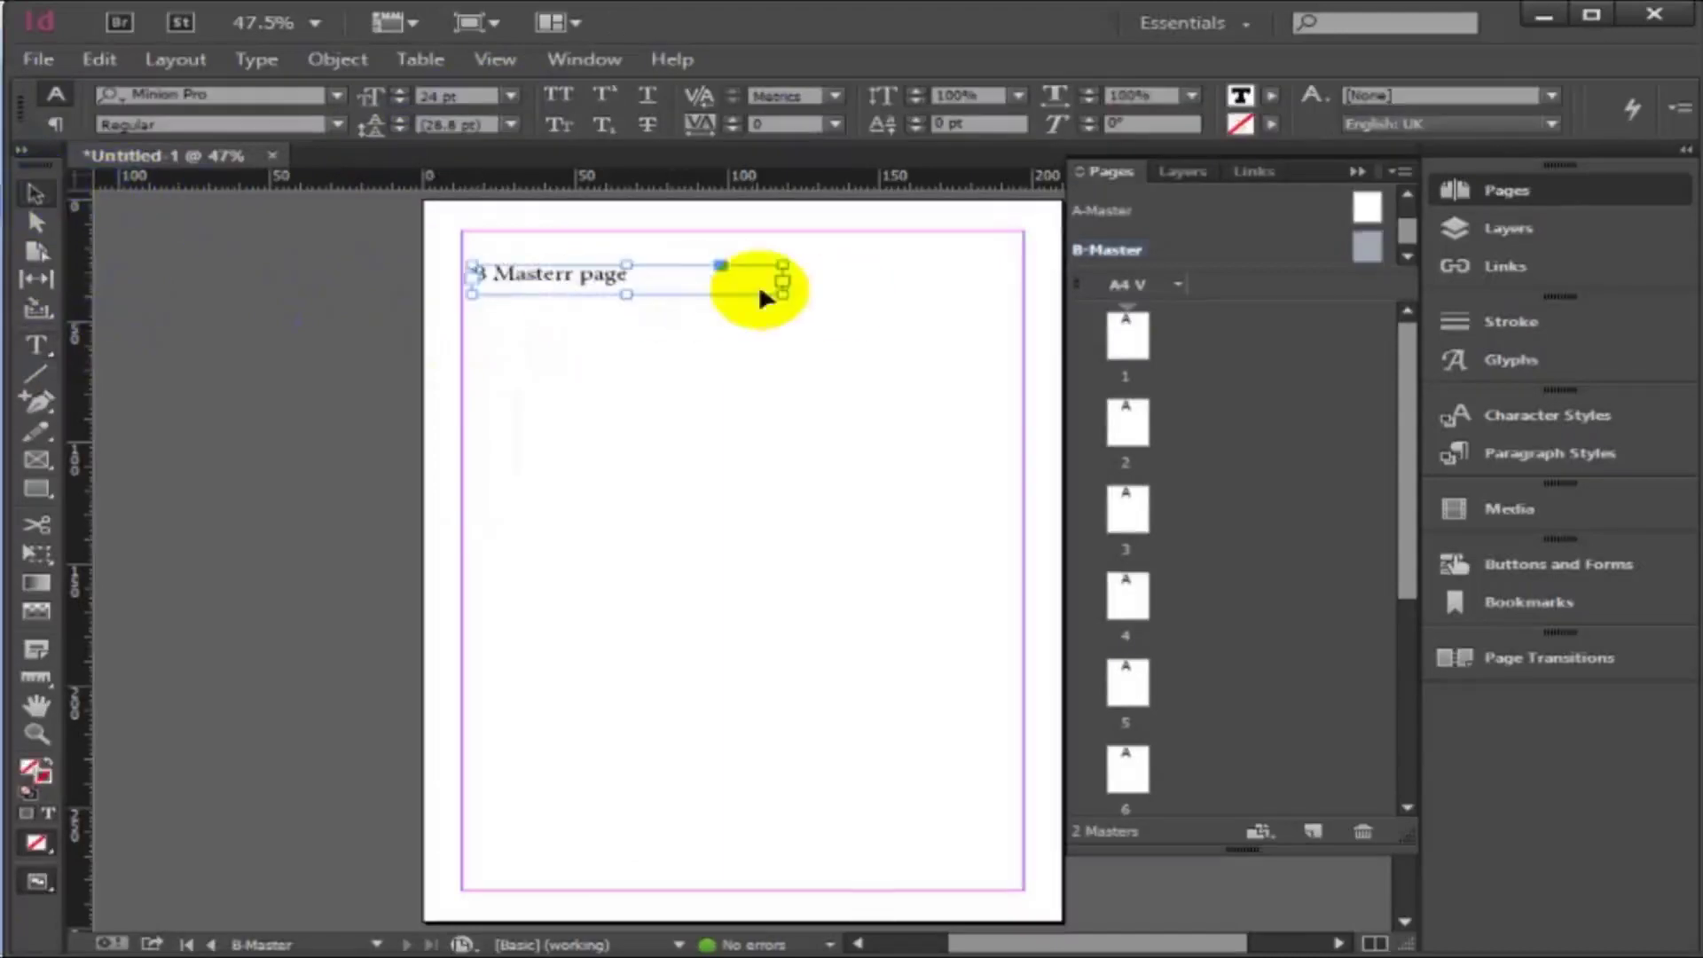
left_click_drag(779, 294, 638, 285)
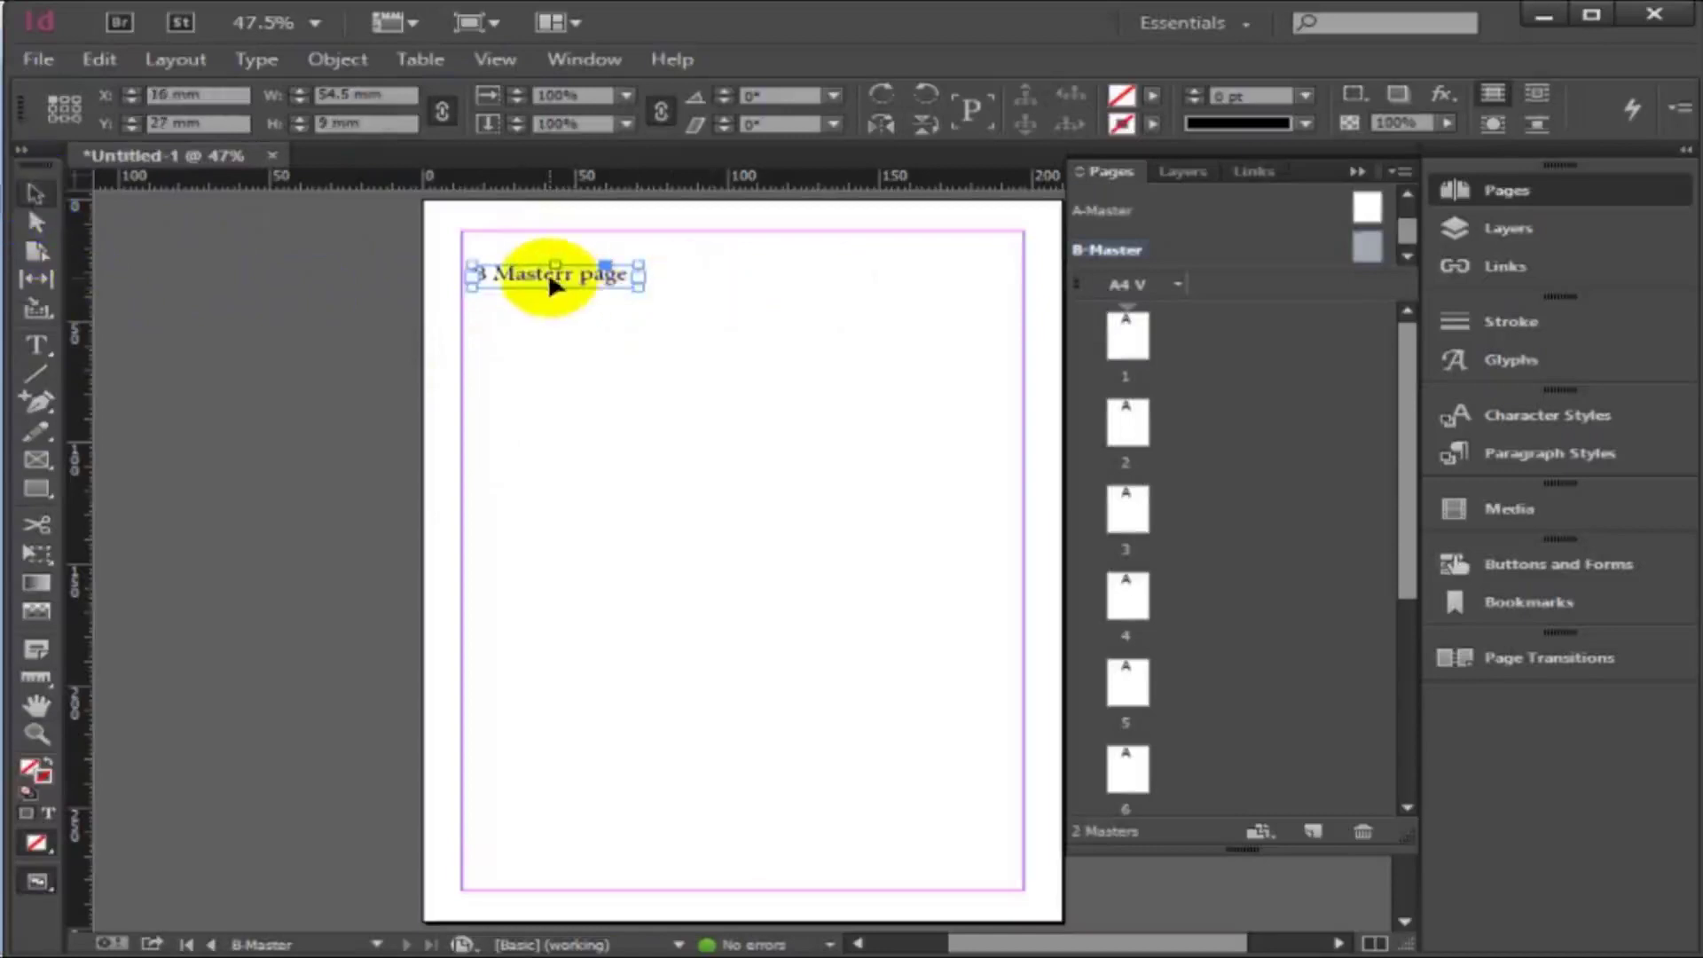
left_click_drag(550, 282, 932, 236)
Insert 10 new pages after page 10 with B-Master applied.
left_click(176, 60)
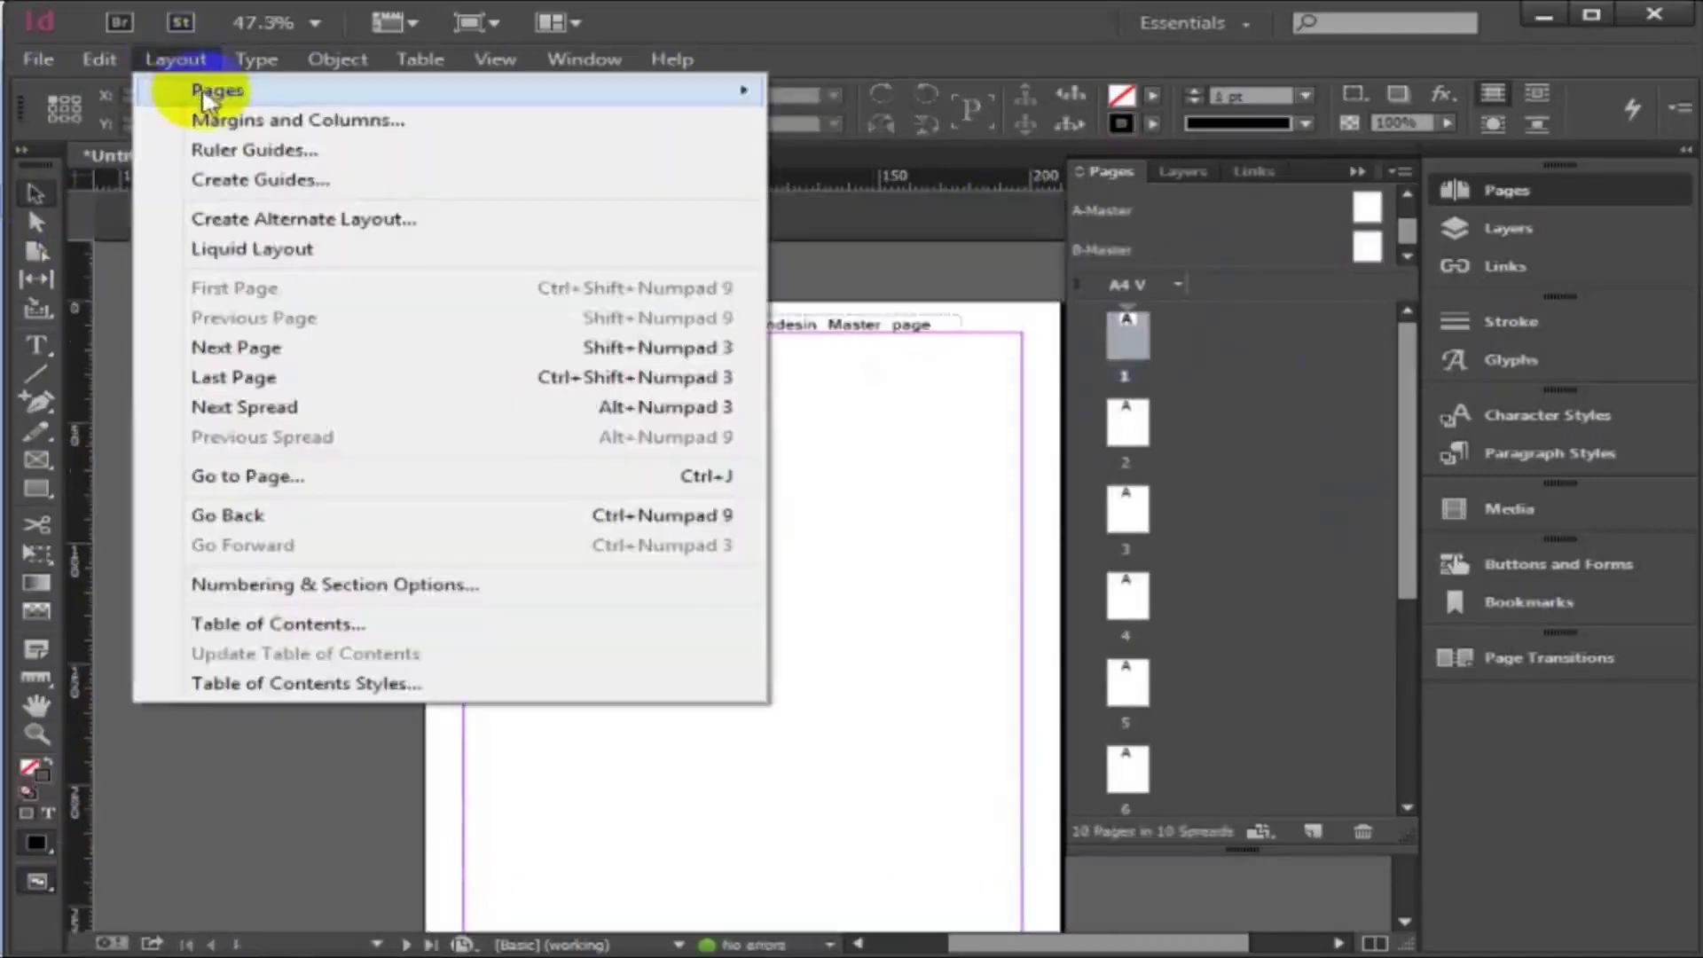
mouse_move(191, 92)
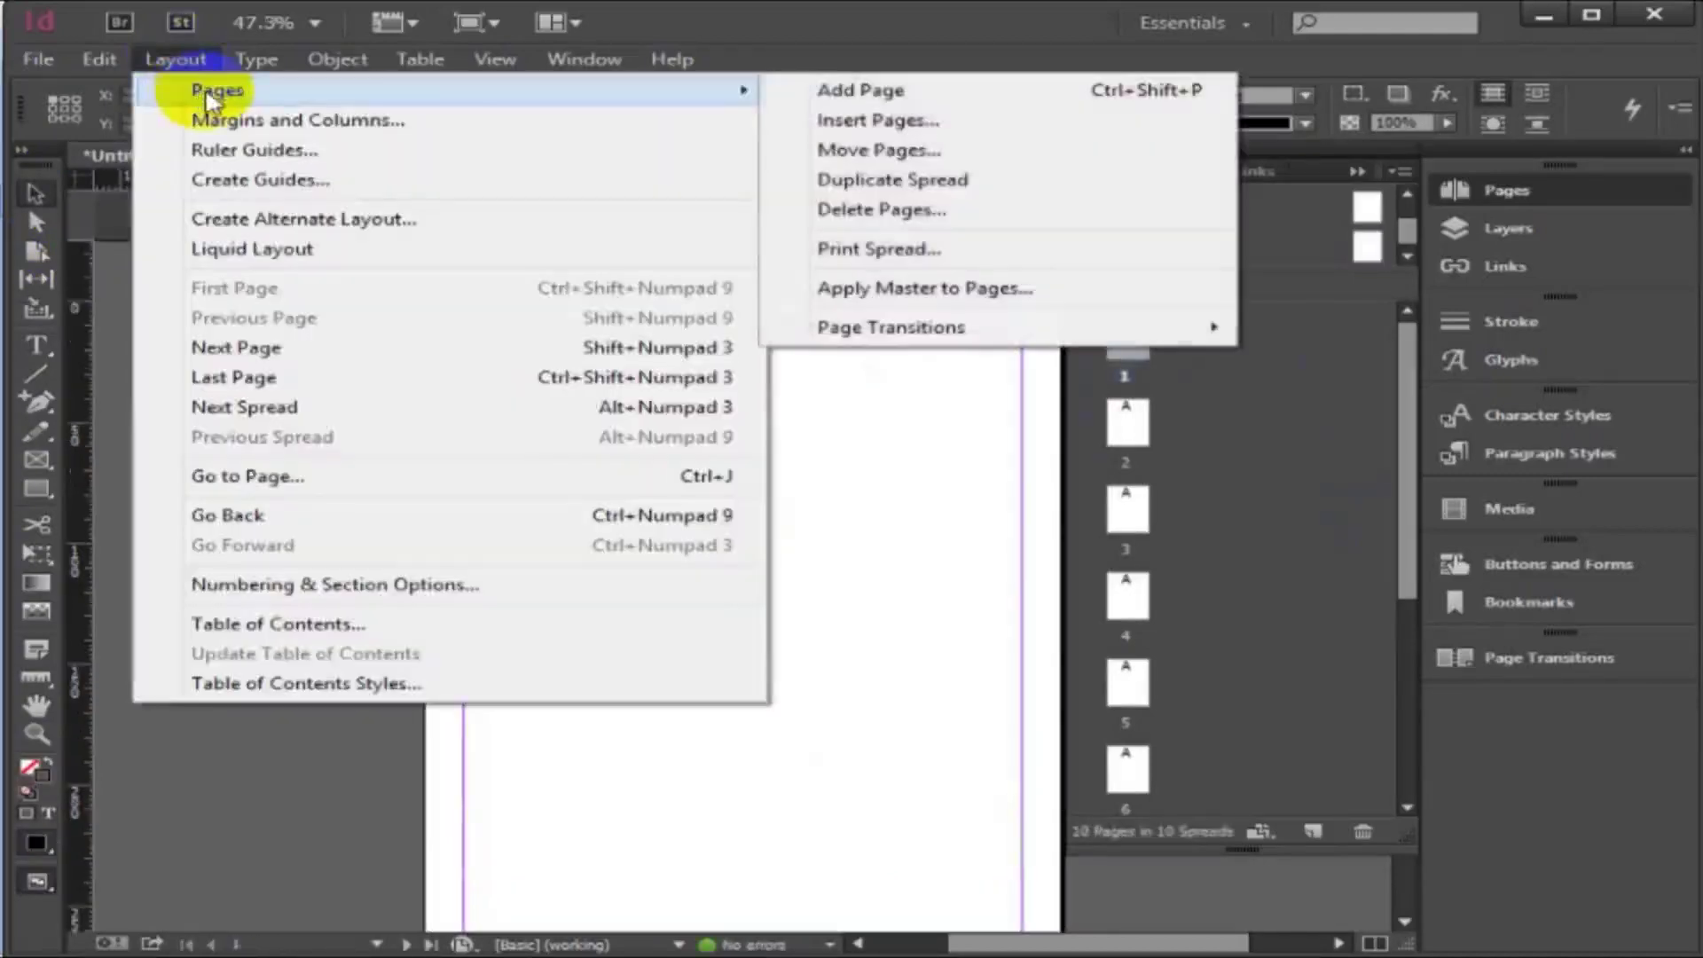
left_click(898, 124)
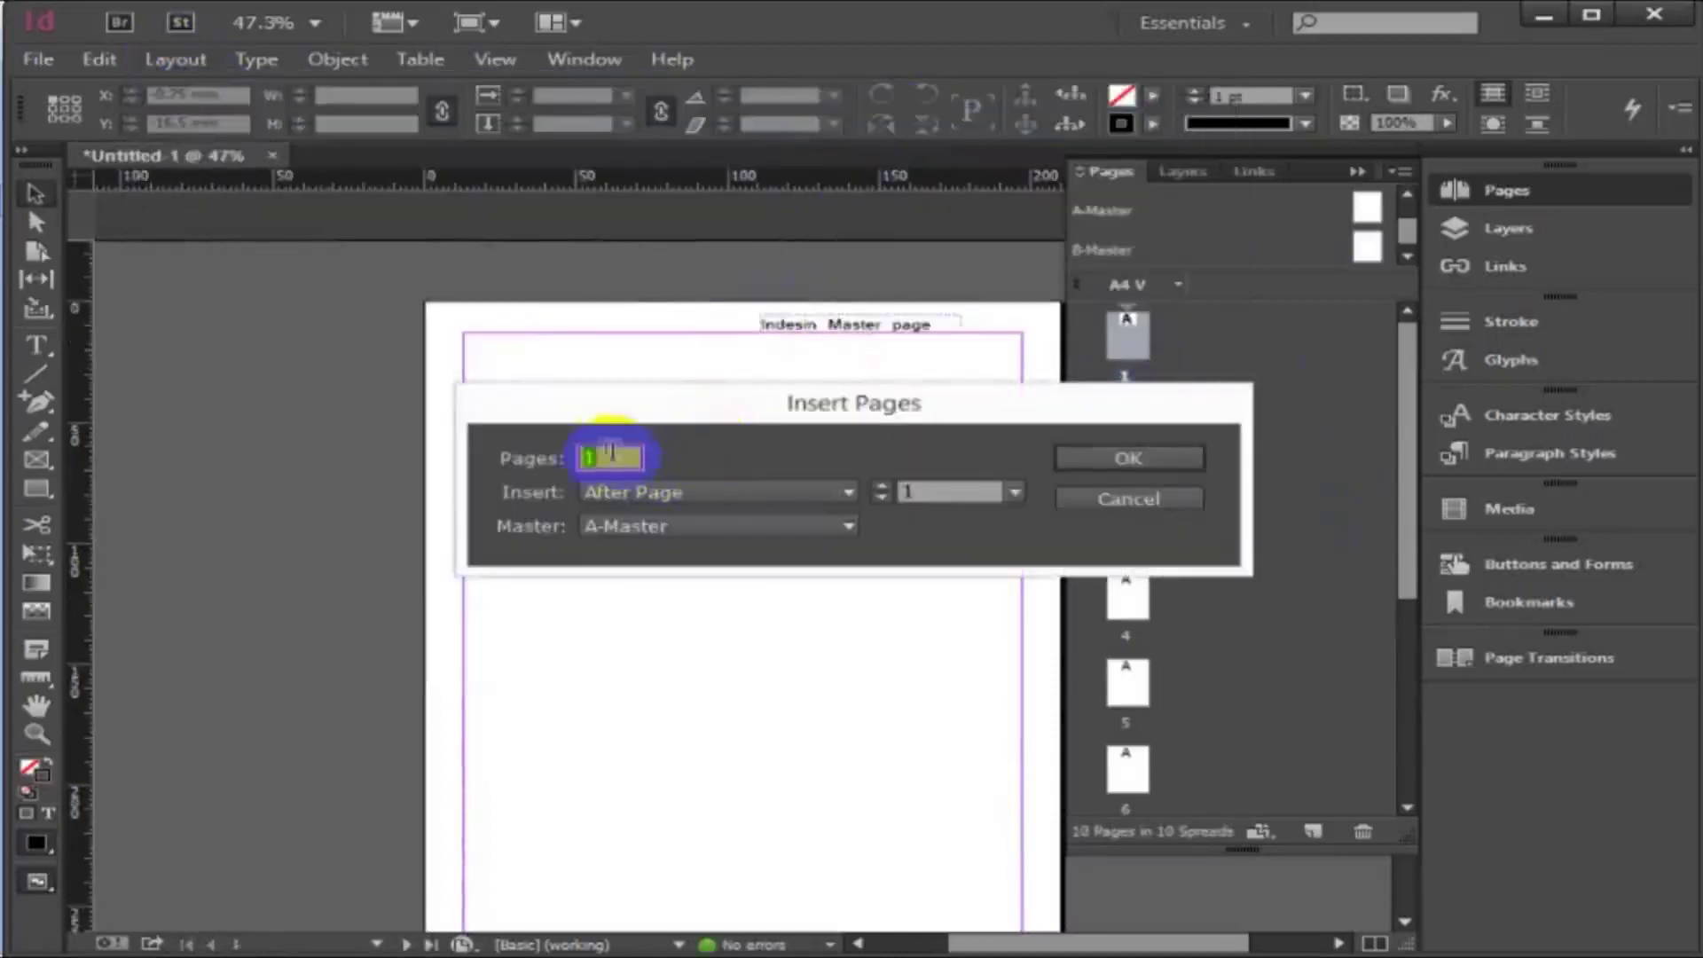
left_click(603, 457)
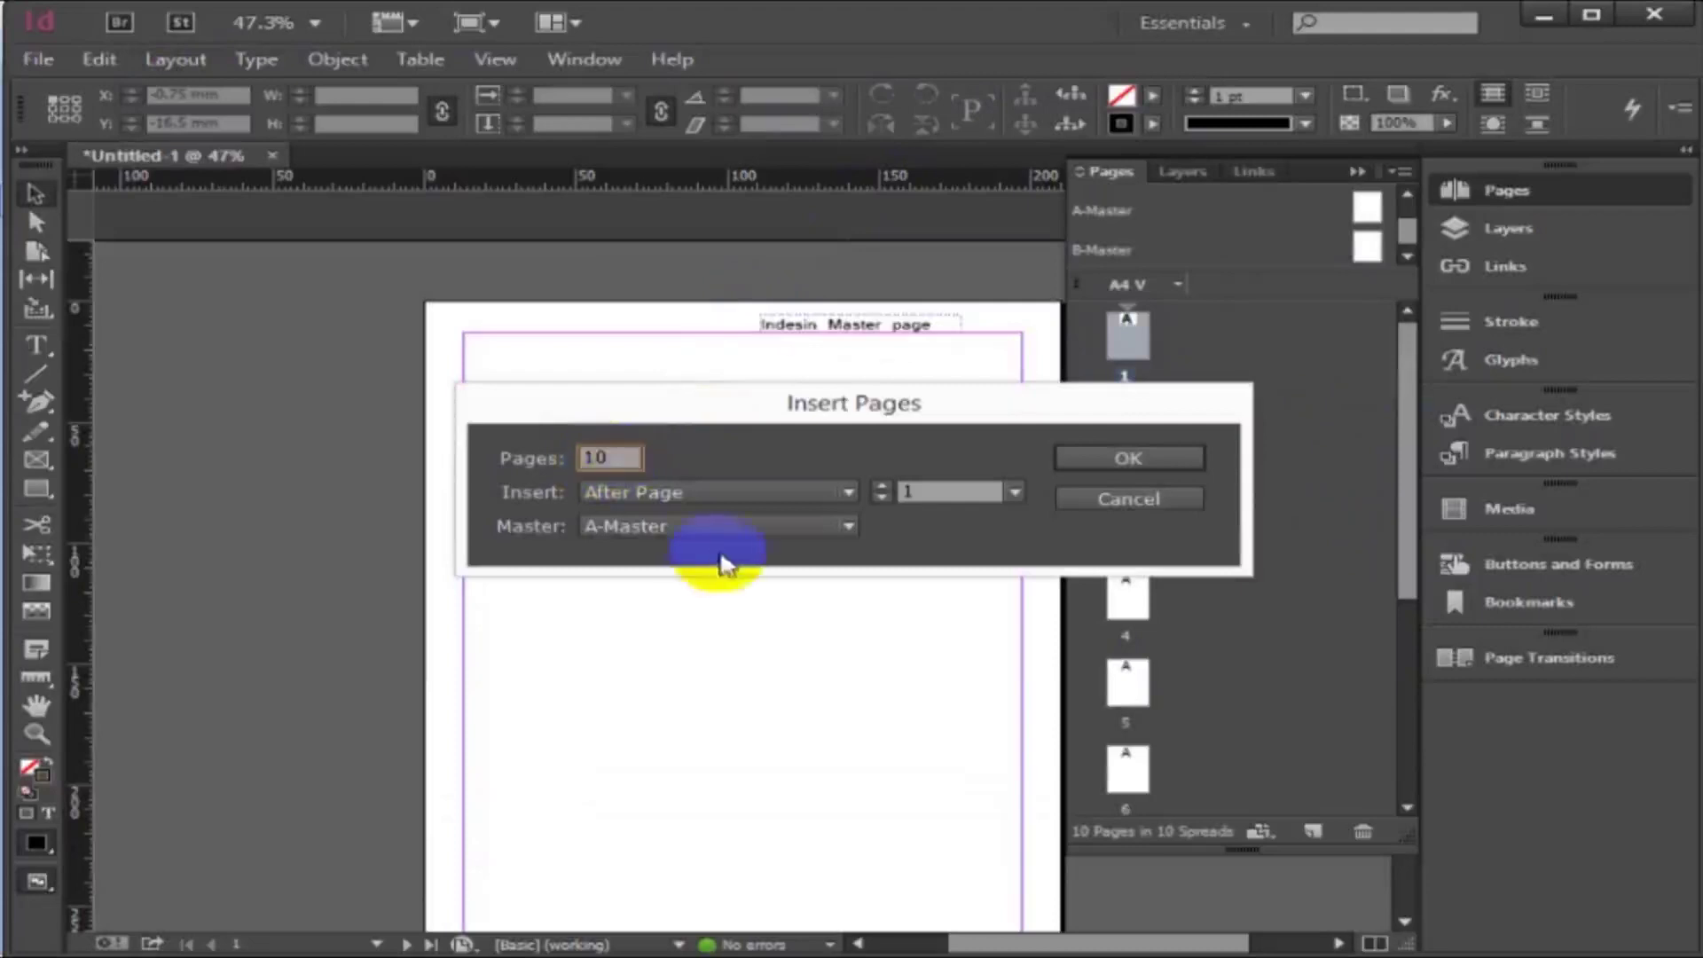
left_click(926, 505)
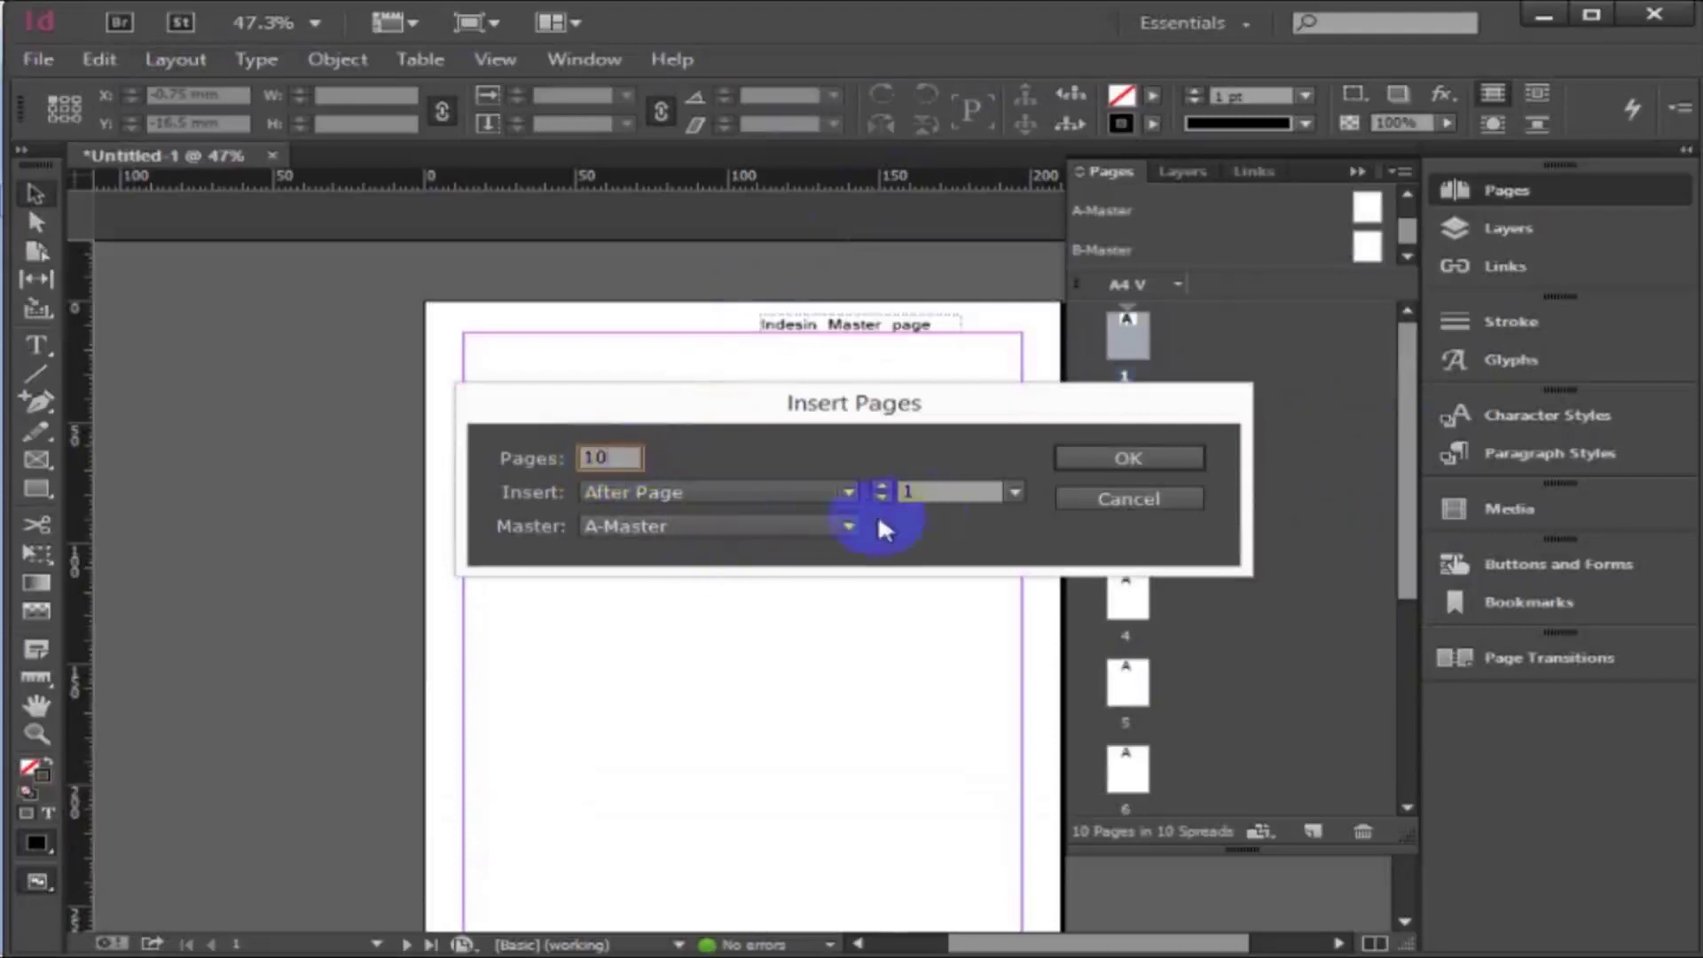
left_click(848, 523)
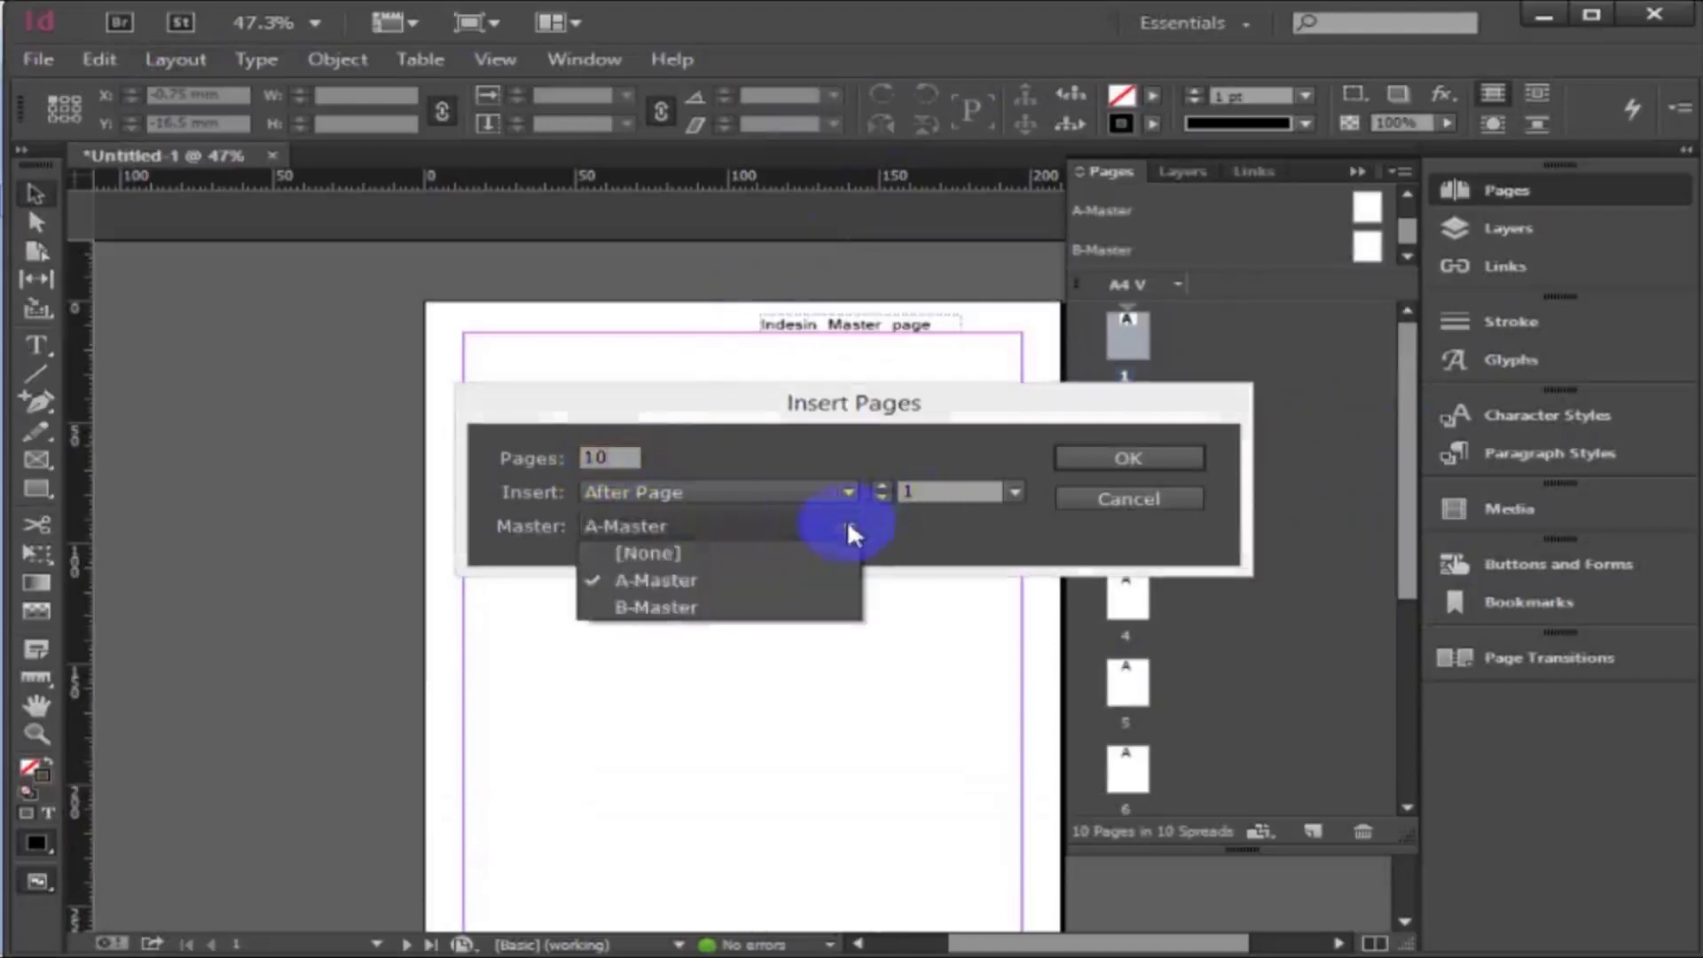
left_click(703, 609)
left_click(1016, 495)
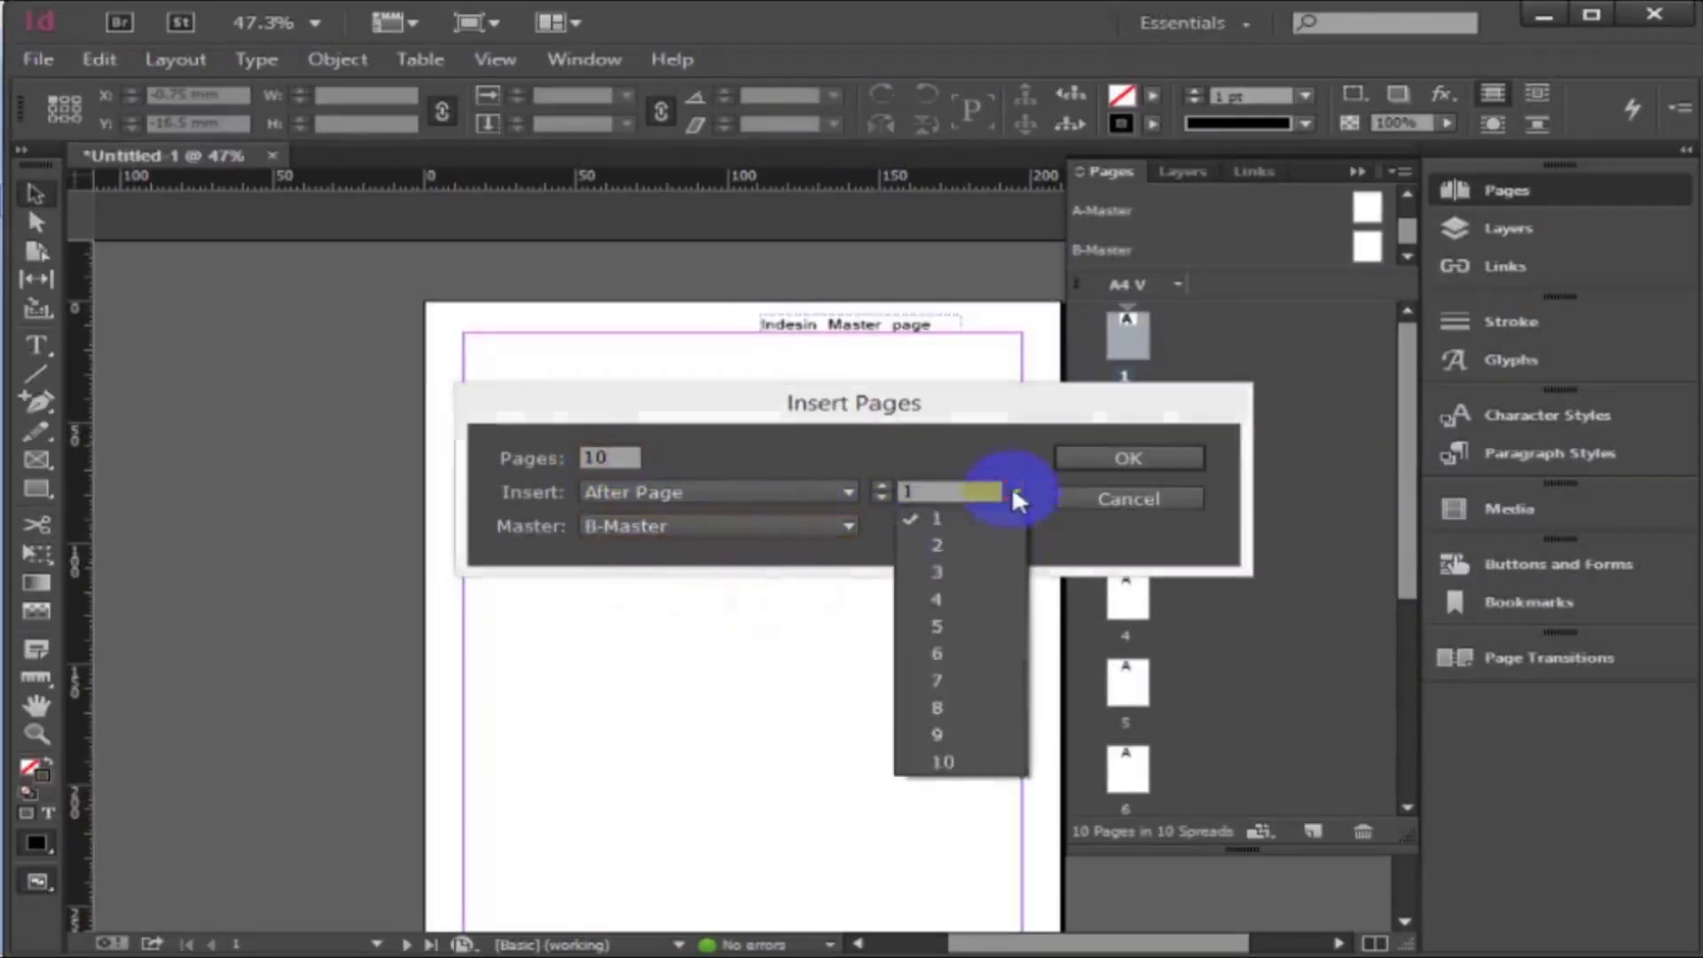
left_click(949, 762)
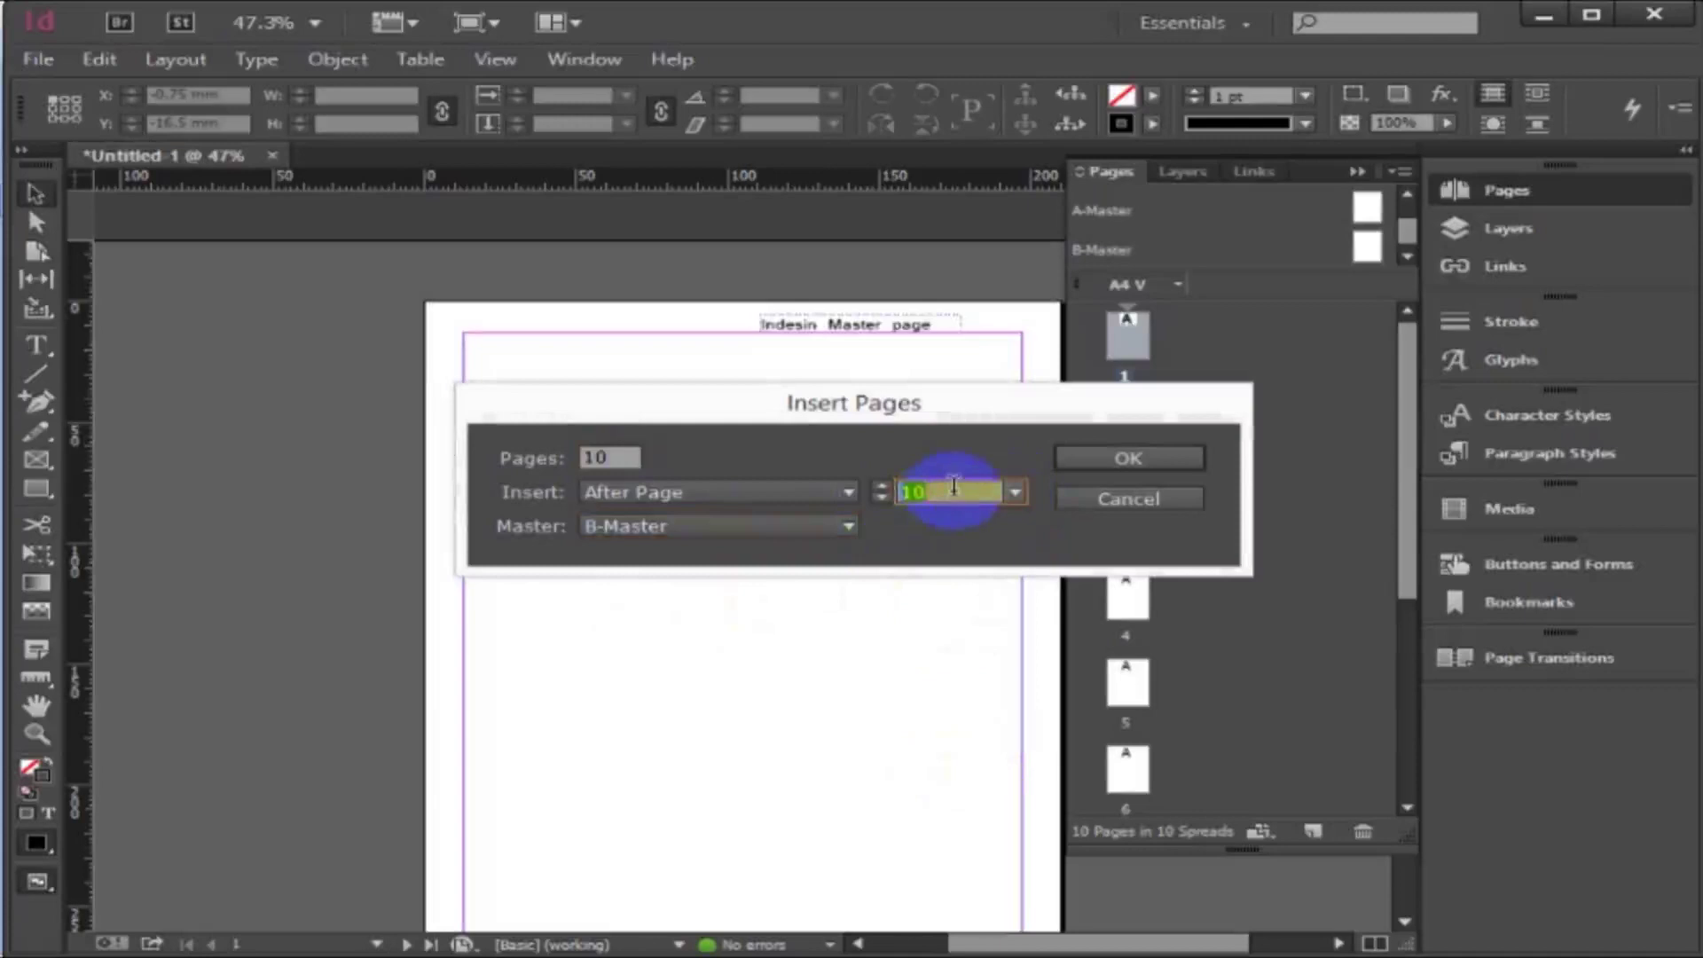
left_click(1131, 456)
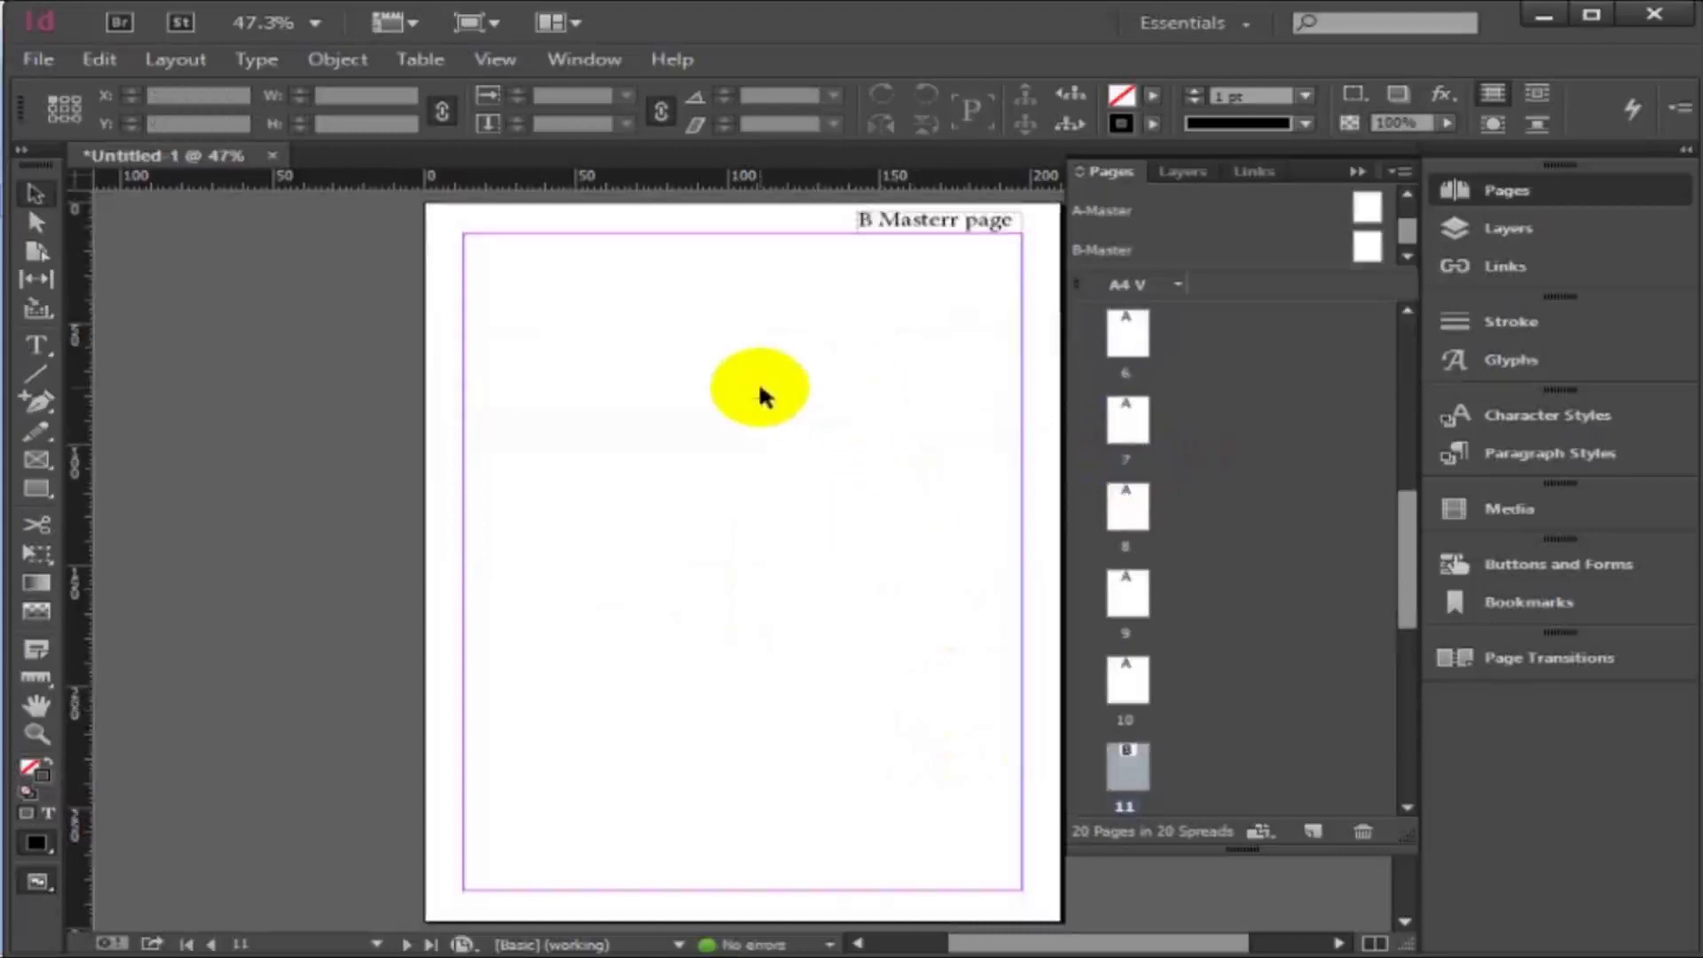
Compare the A-Master header and footer on page 10 with the B-Master header on page 11 and the following pages.
scroll(817, 363, "up", 8)
left_click(1128, 772)
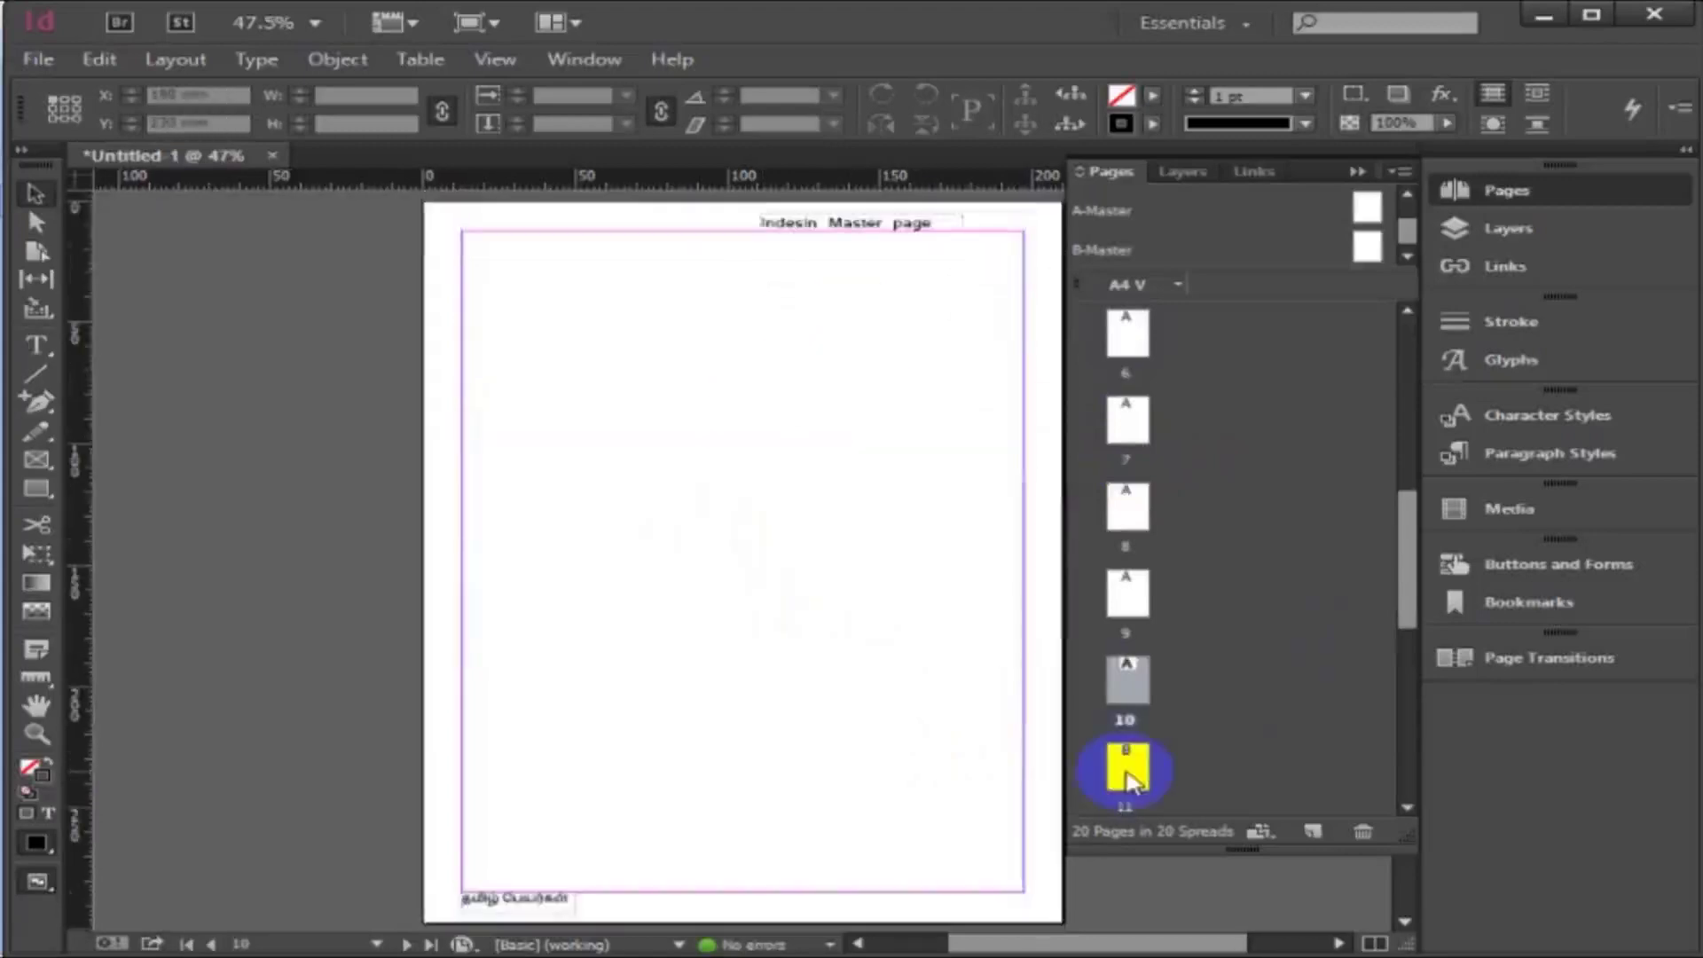
left_click(1131, 772)
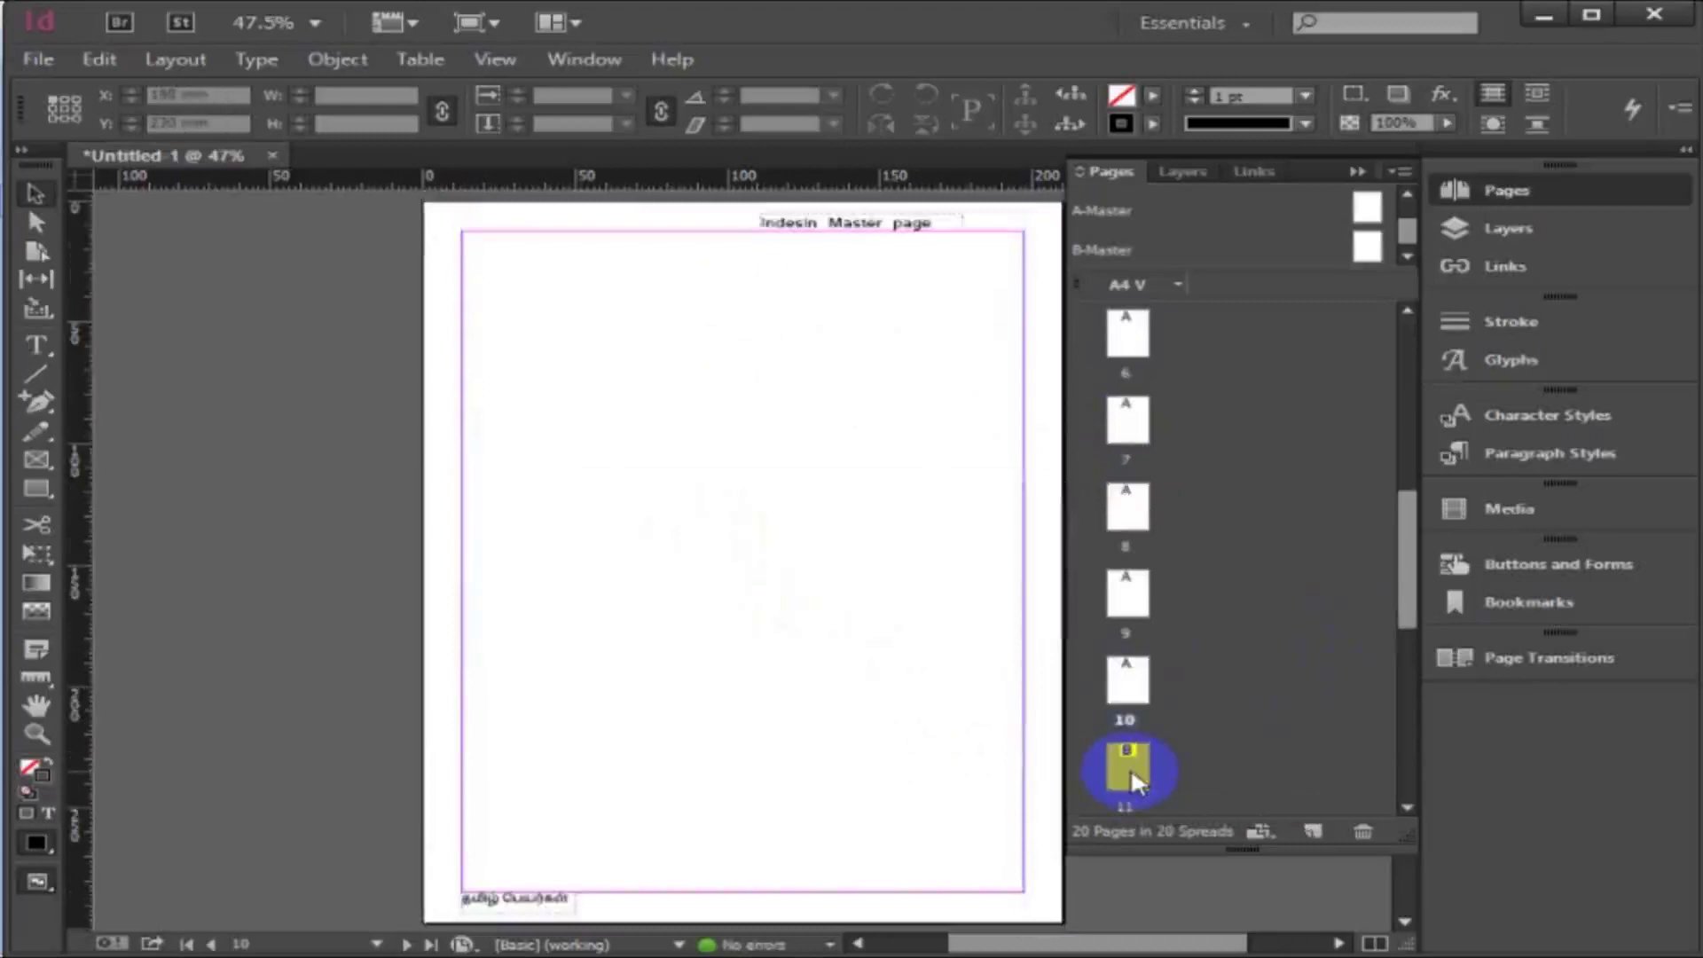
double_click(1130, 768)
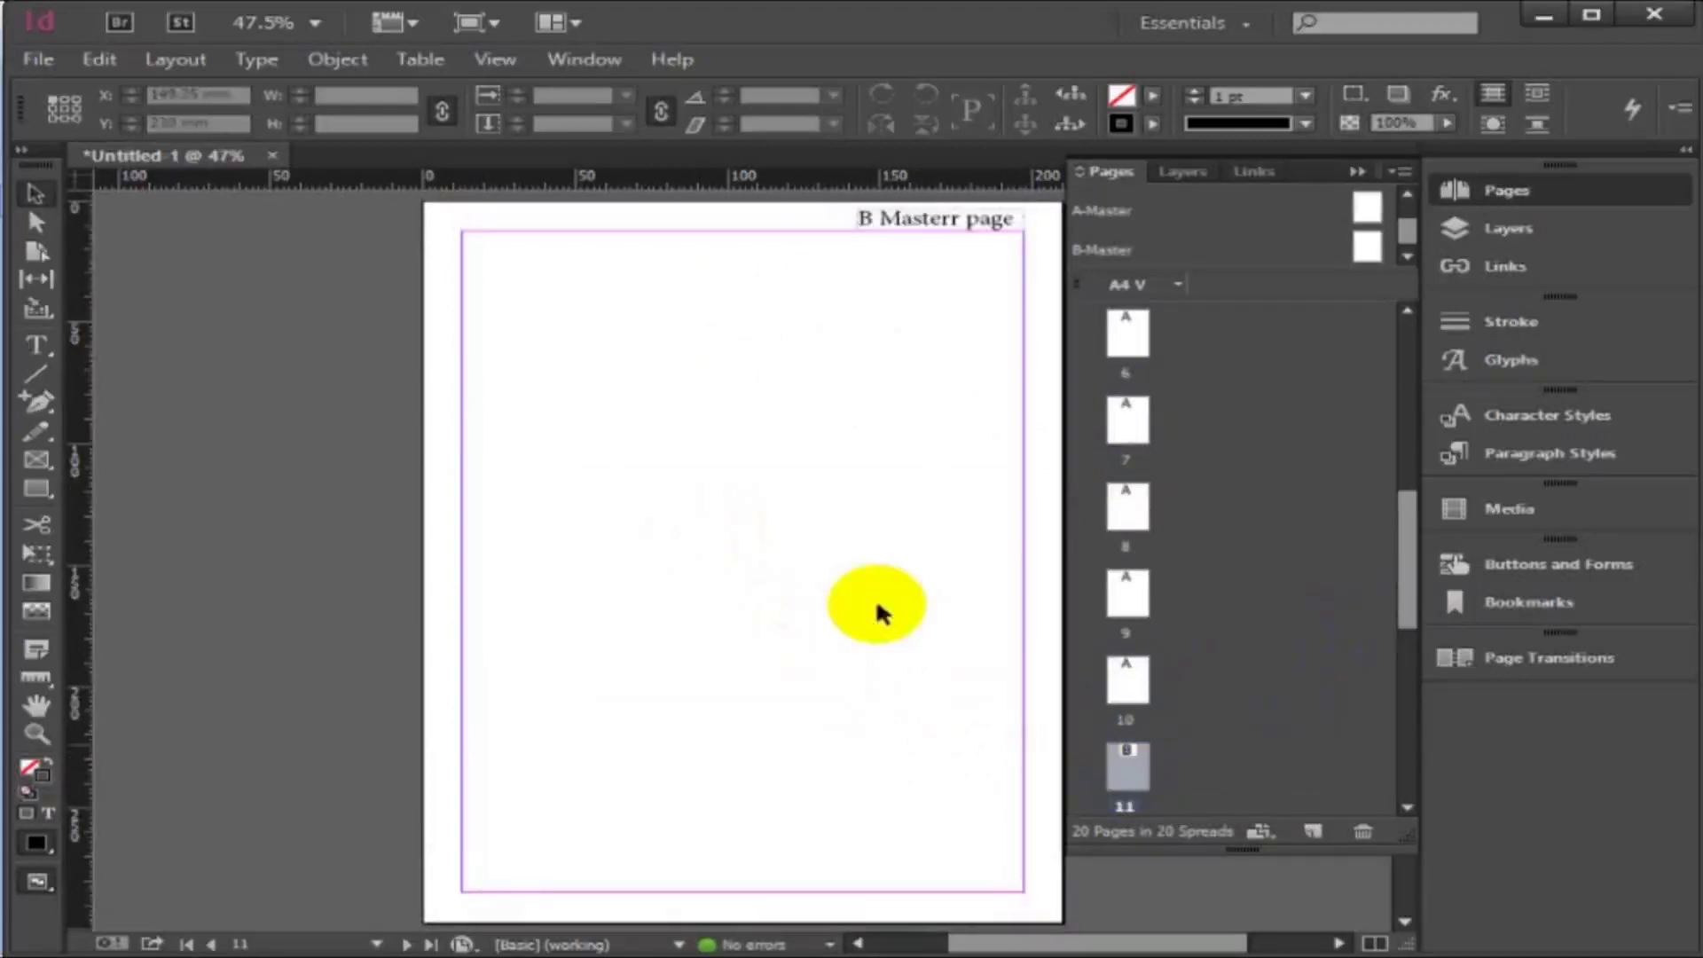
scroll(885, 248, "up", 5)
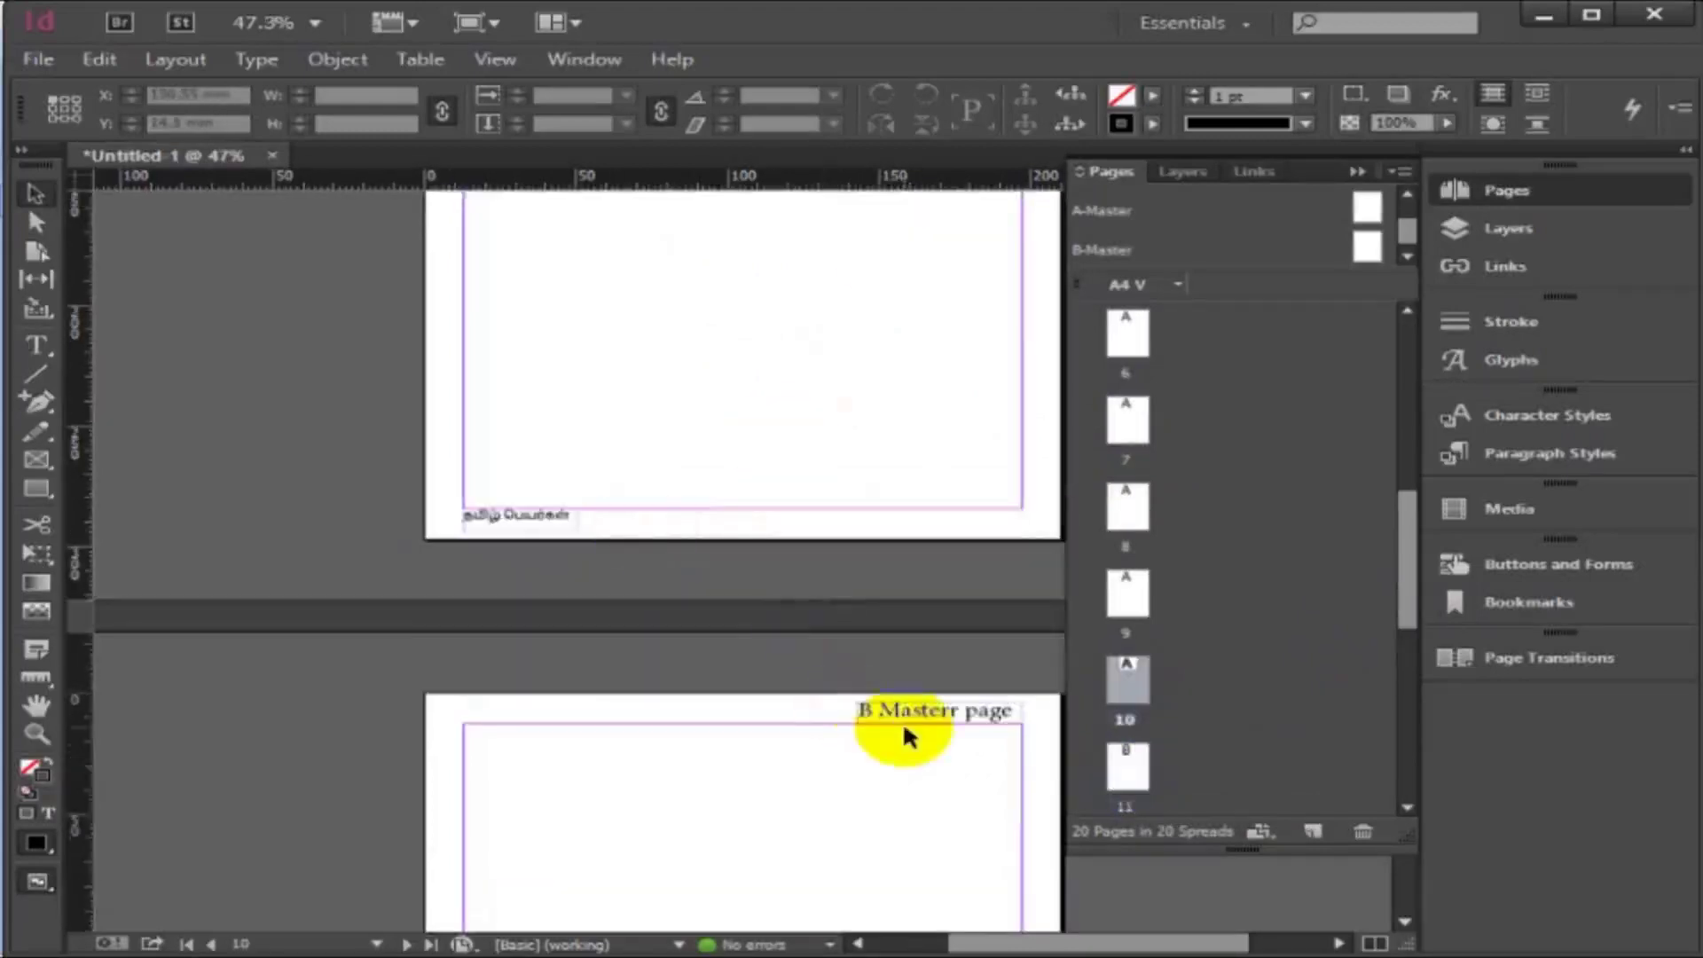
scroll(928, 729, "down", 5)
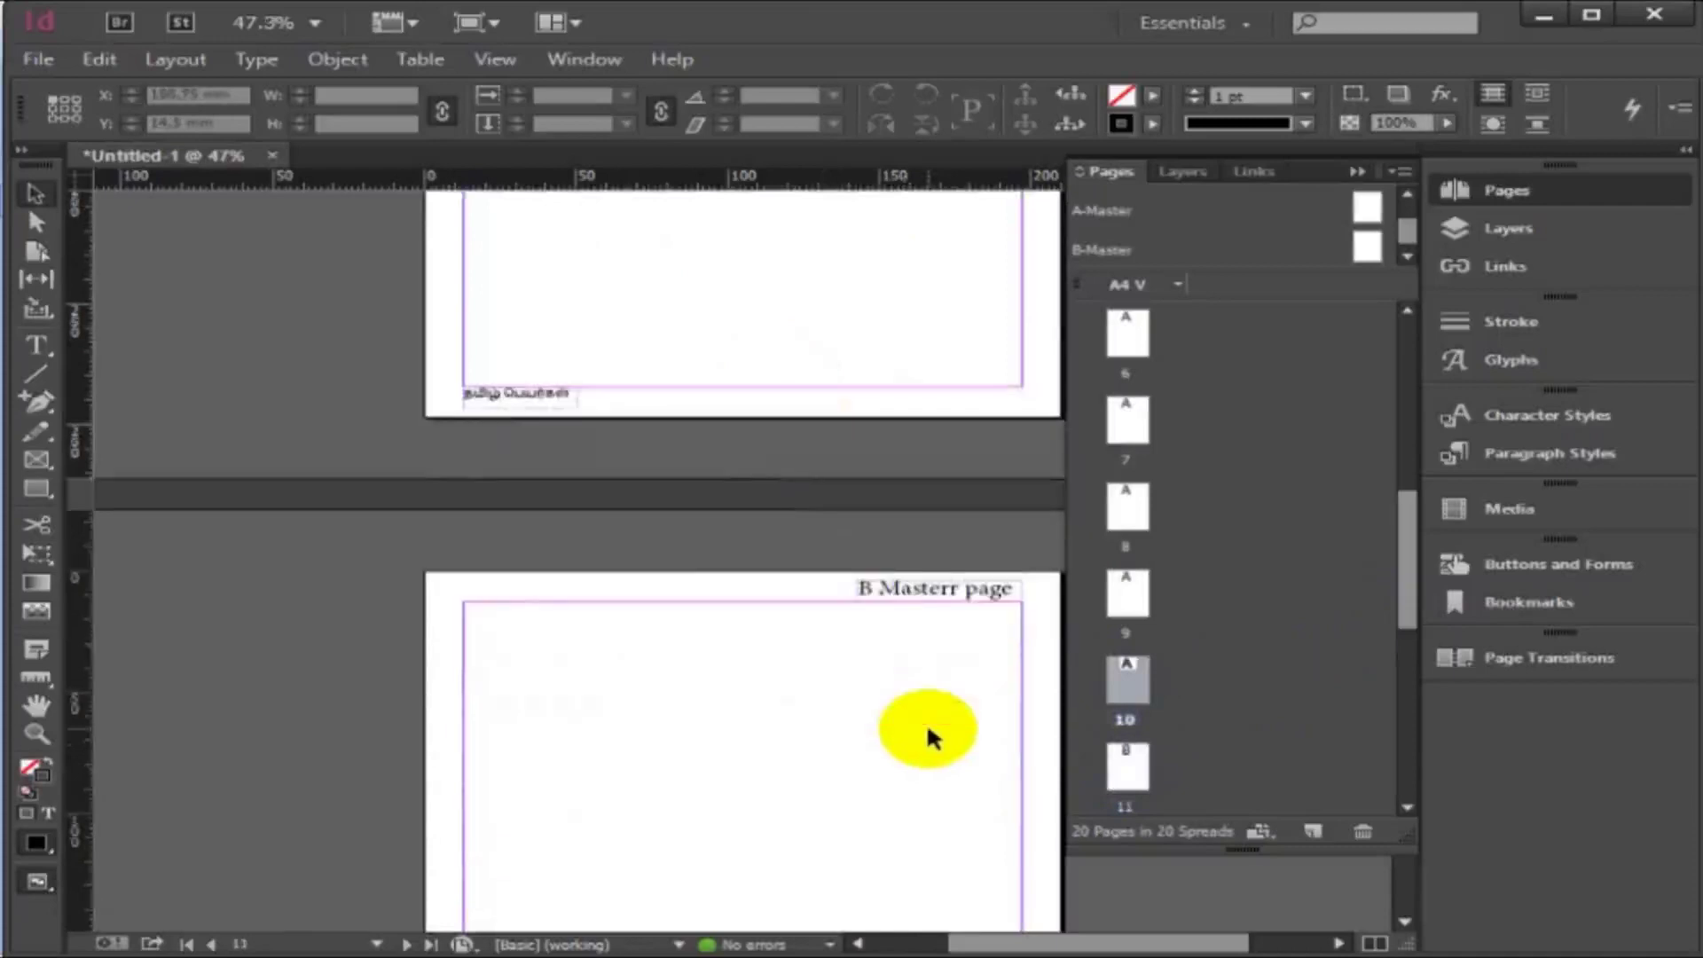
scroll(929, 734, "down", 5)
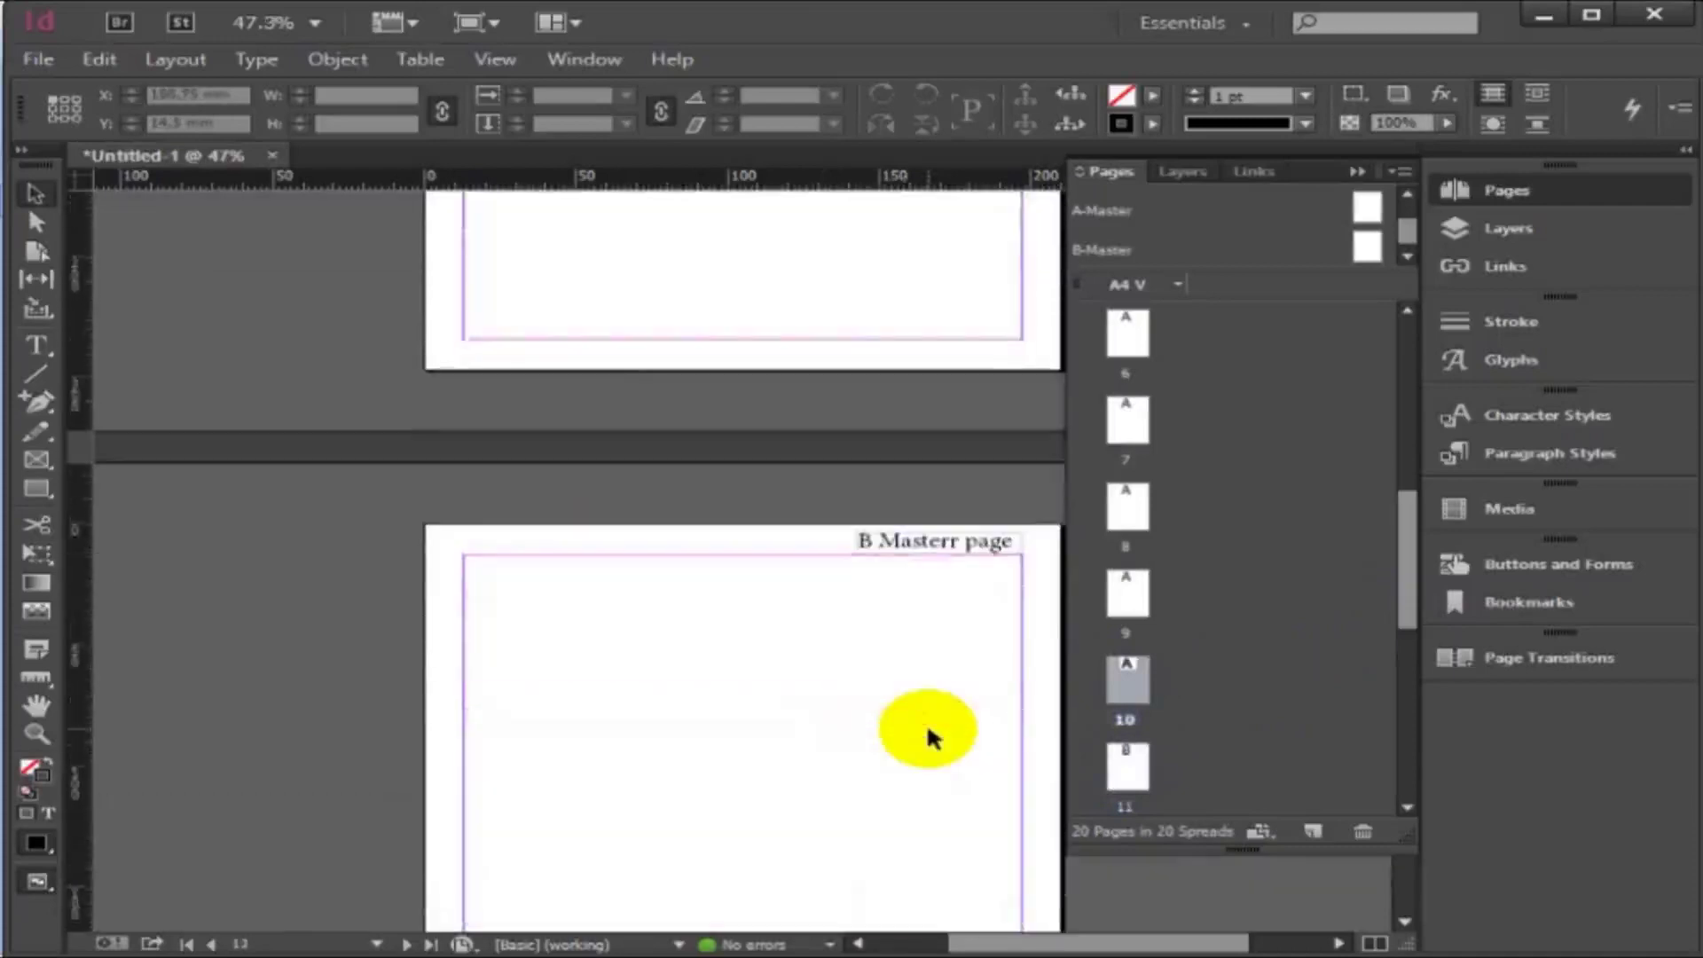
scroll(928, 736, "up", 5)
scroll(929, 737, "down", 2)
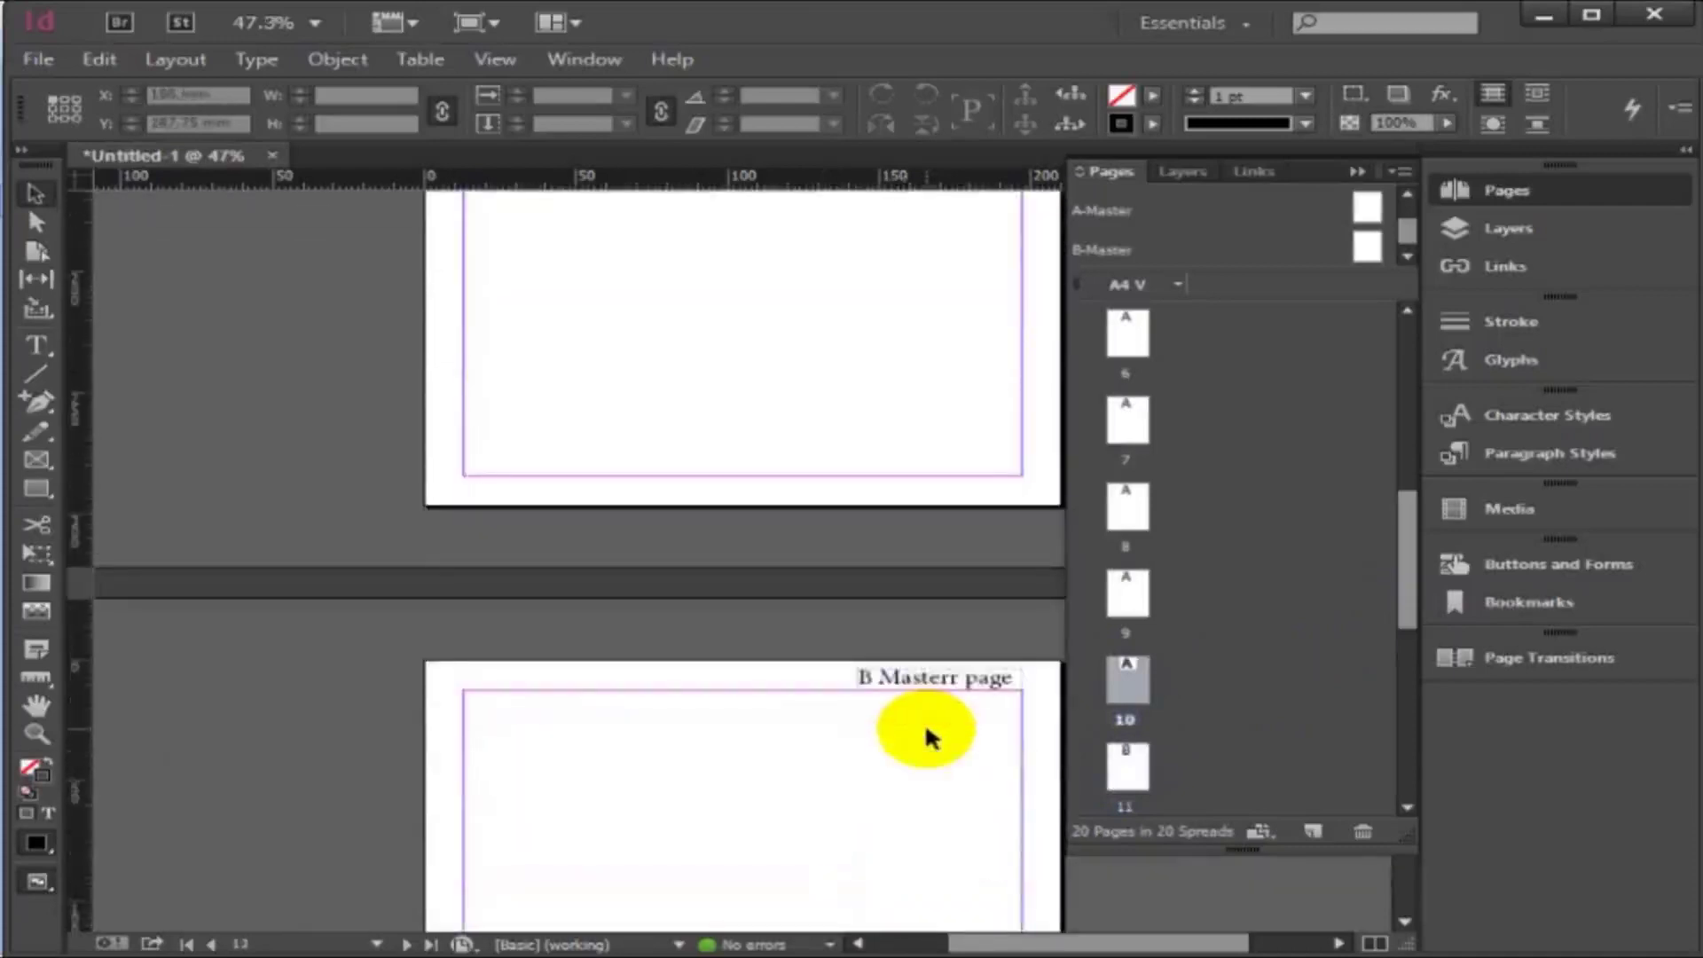
scroll(929, 737, "down", 2)
scroll(929, 736, "up", 2)
scroll(926, 735, "down", 4)
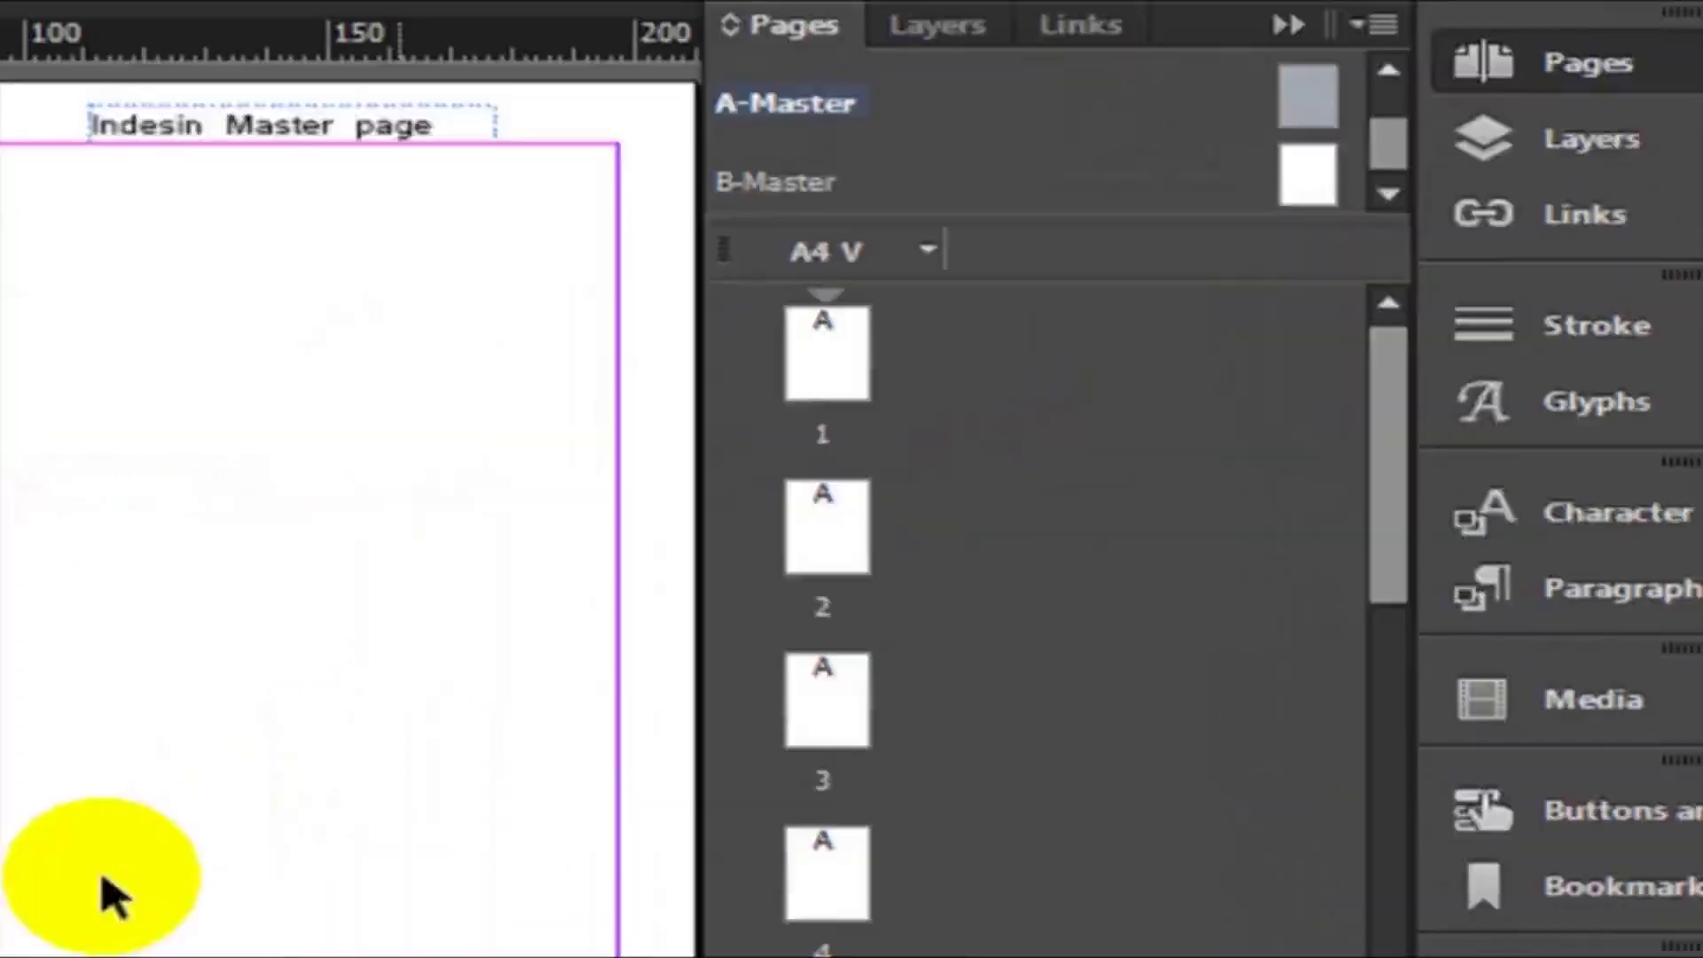
On A-Master, draw a text frame about 67 mm wide across the bottom margin near the right margin and enter the placeholder text kjkd.
scroll(670, 735, "down", 2)
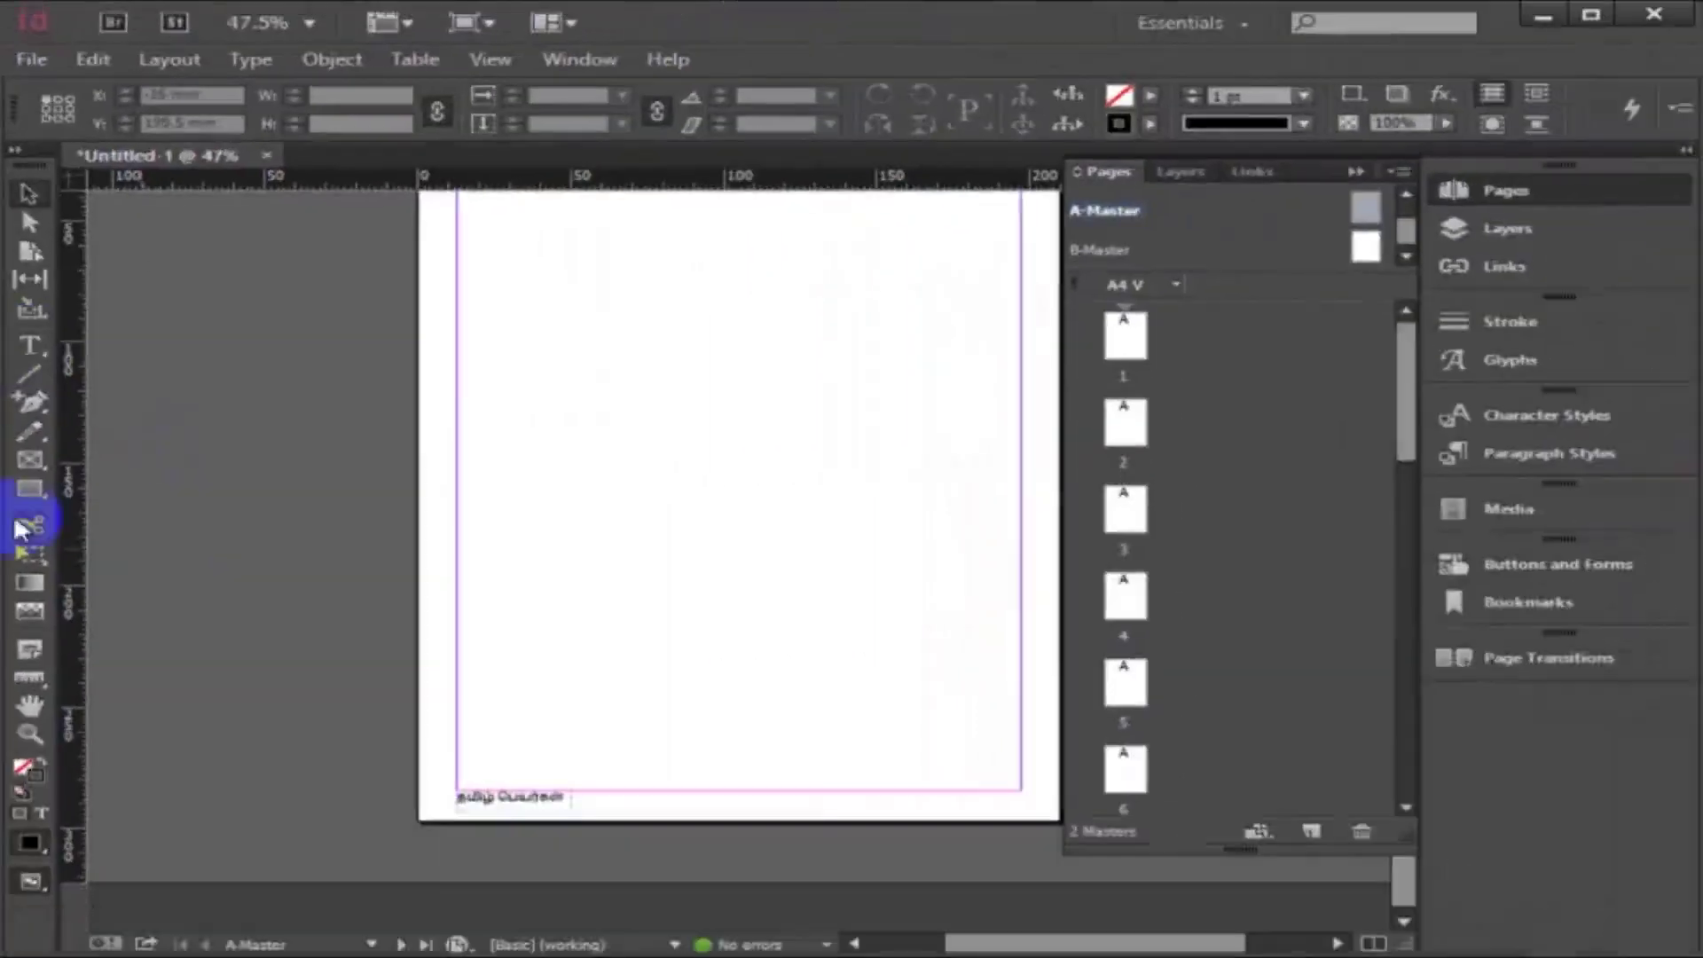
left_click(29, 342)
left_click_drag(792, 762, 999, 800)
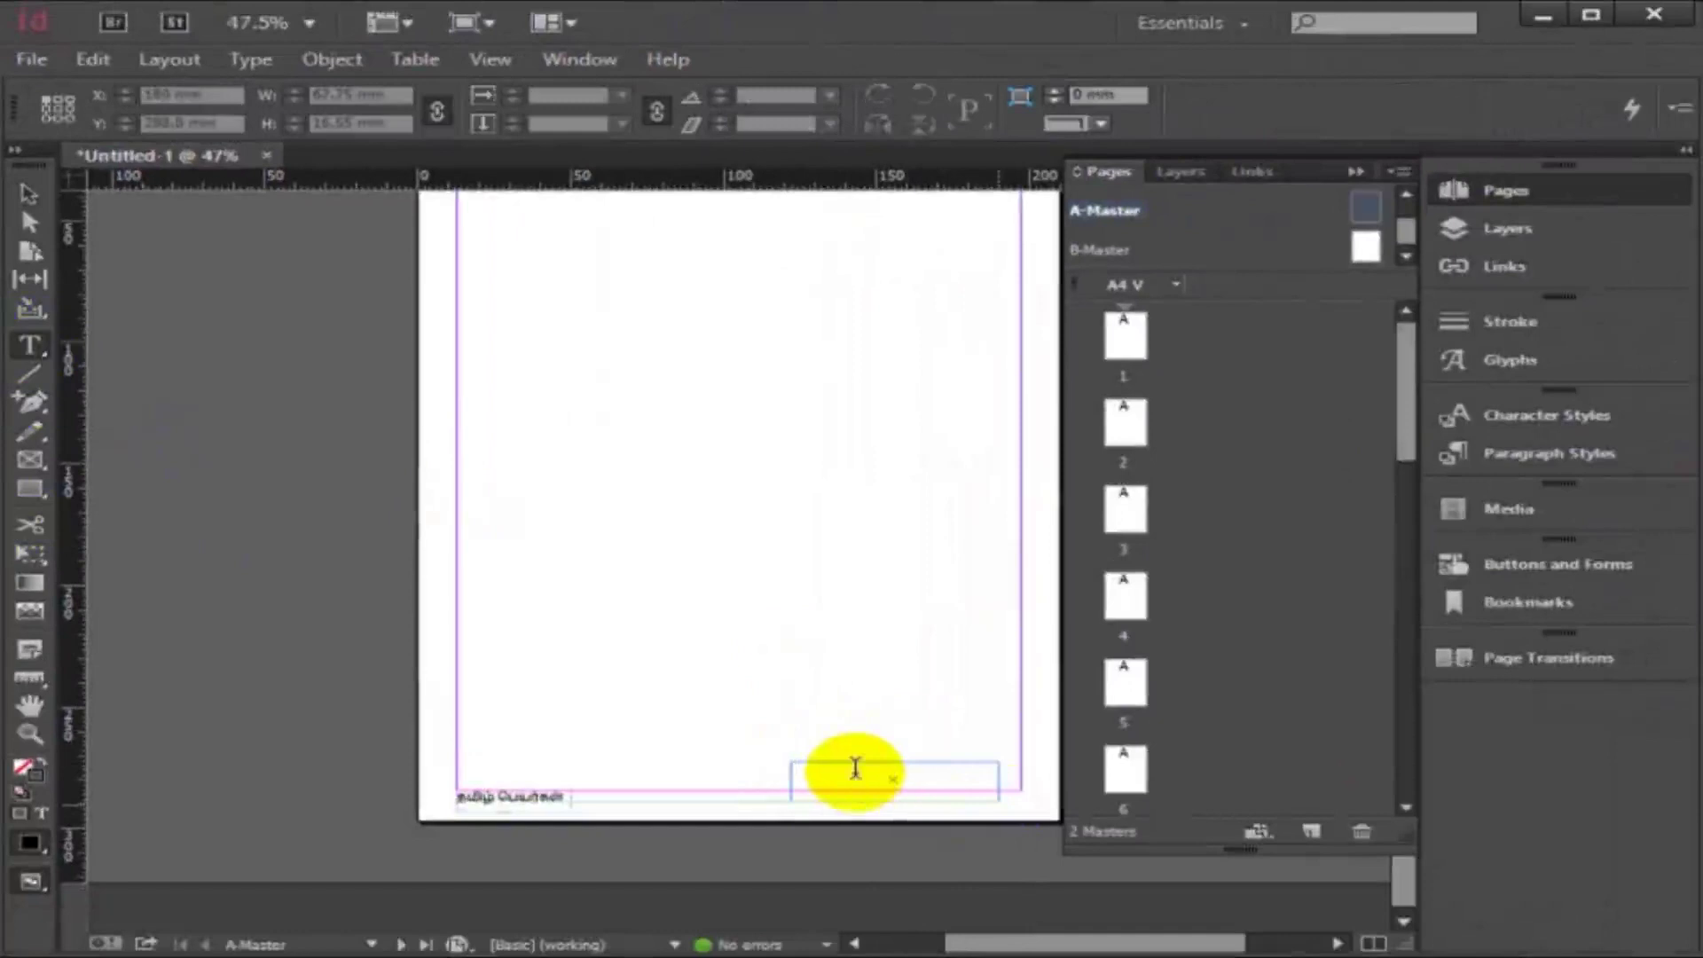
left_click(855, 768)
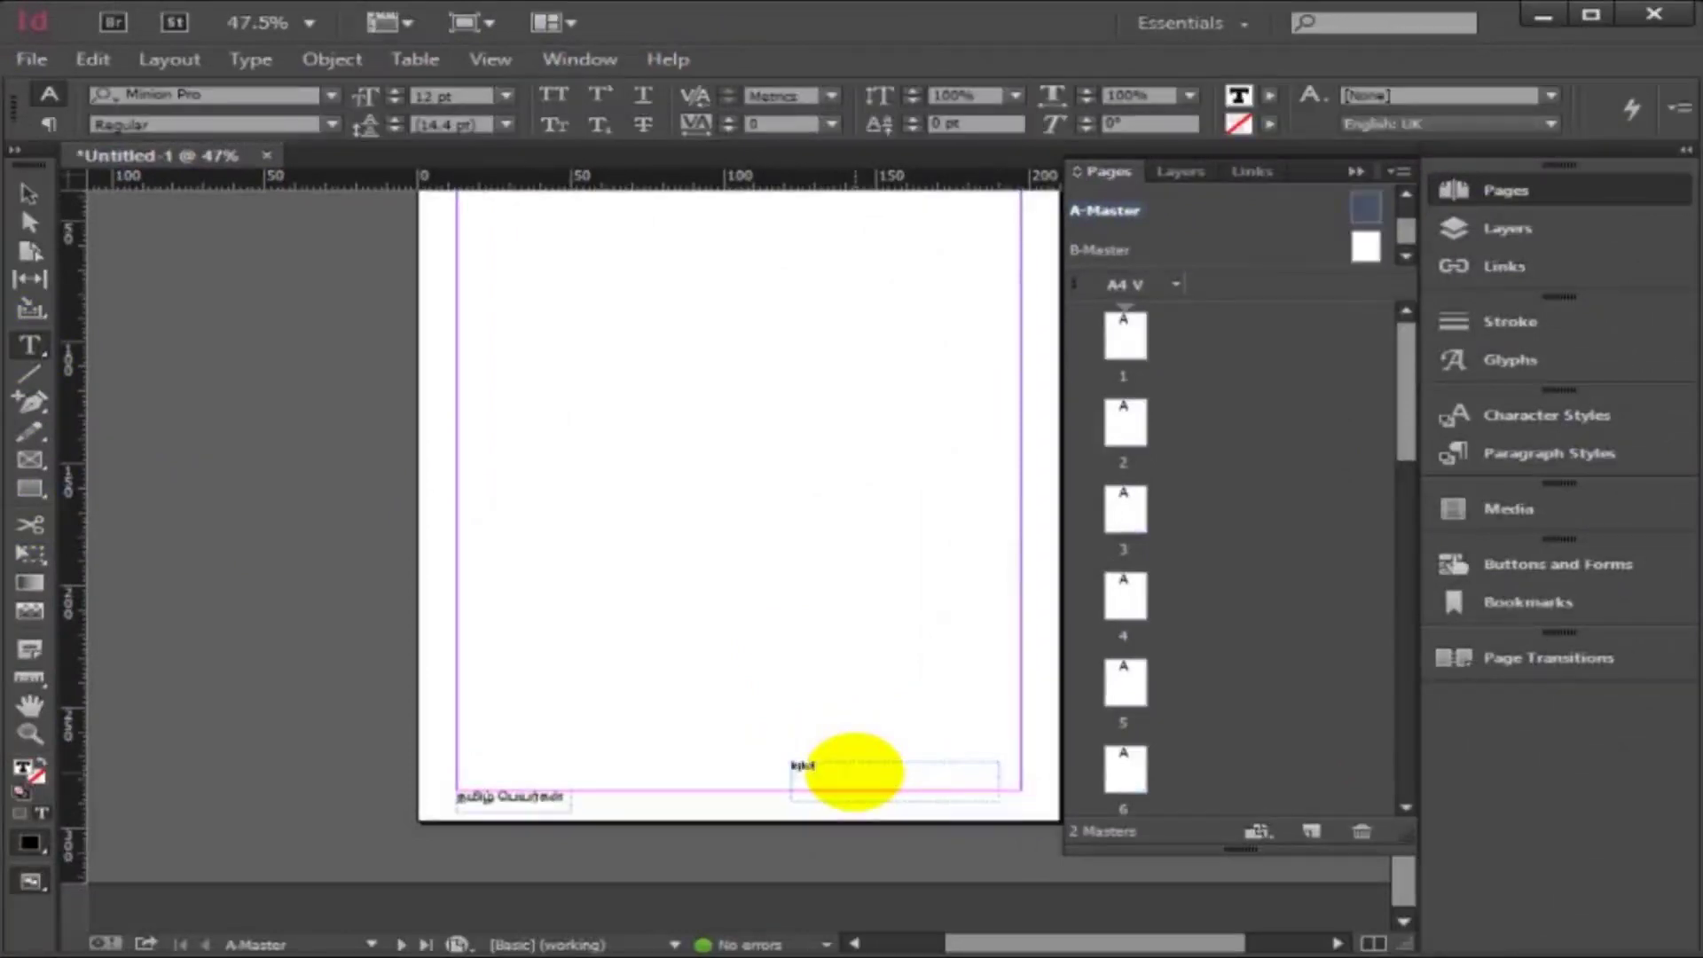
Format the placeholder text kjkd in the A-Master footer as 18 pt Microsoft Sans Serif.
left_click(825, 769)
left_click_drag(819, 769, 790, 768)
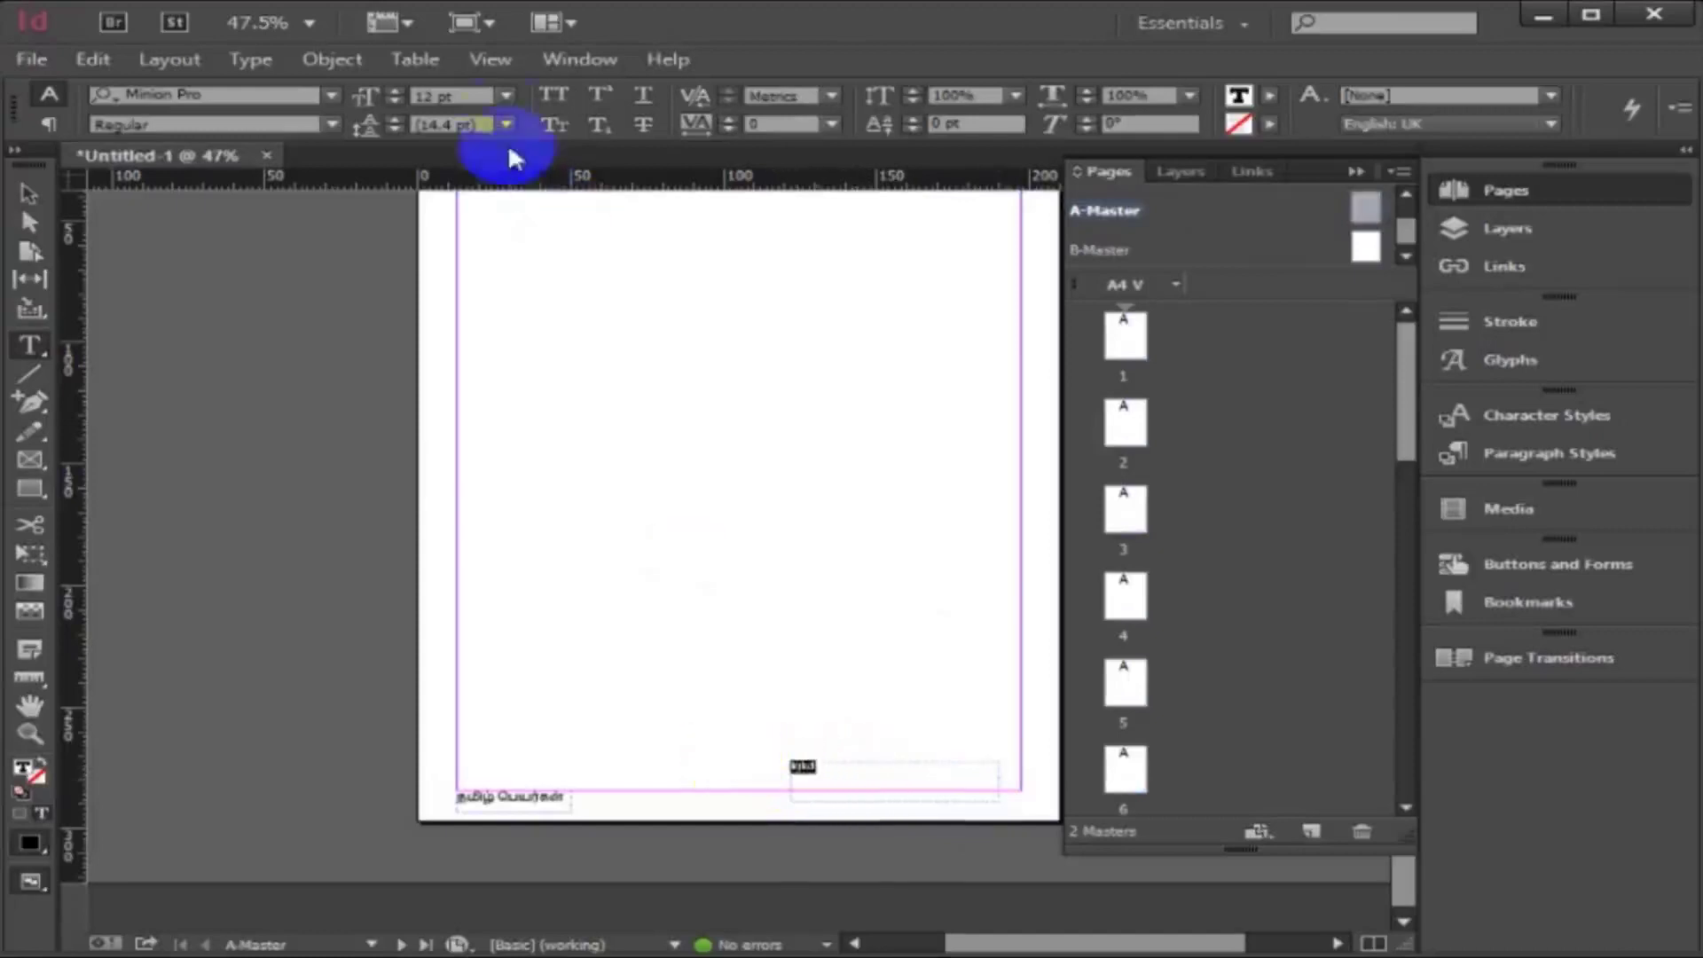
left_click(505, 95)
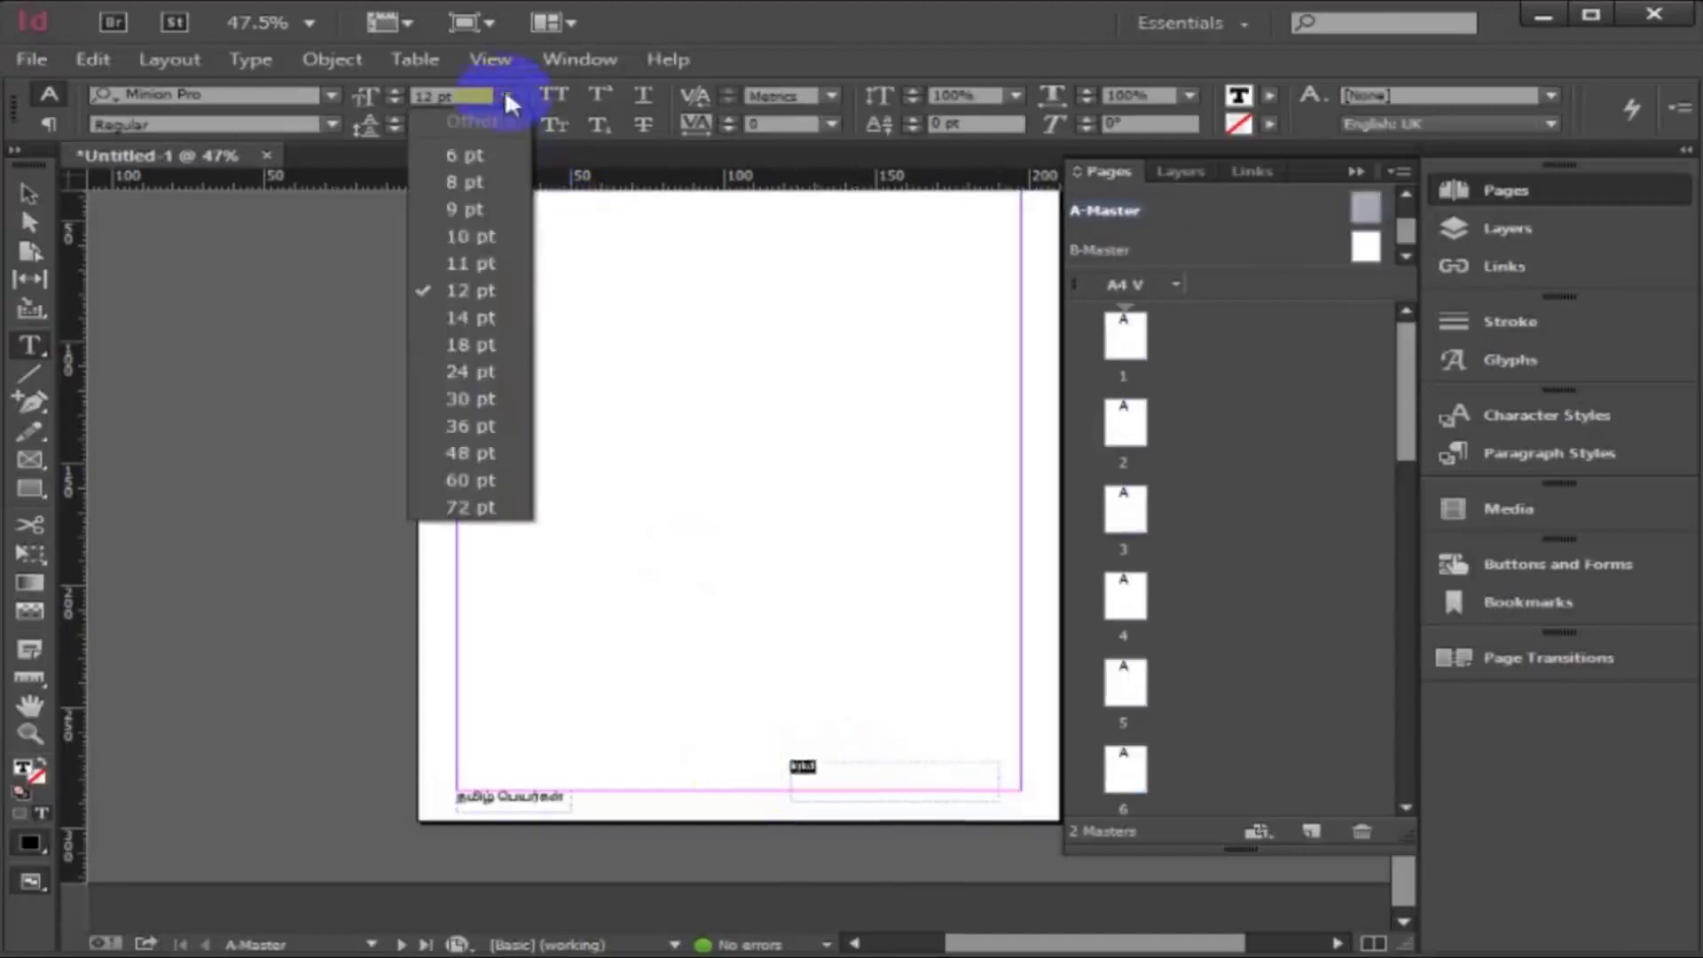
left_click(468, 341)
left_click(326, 94)
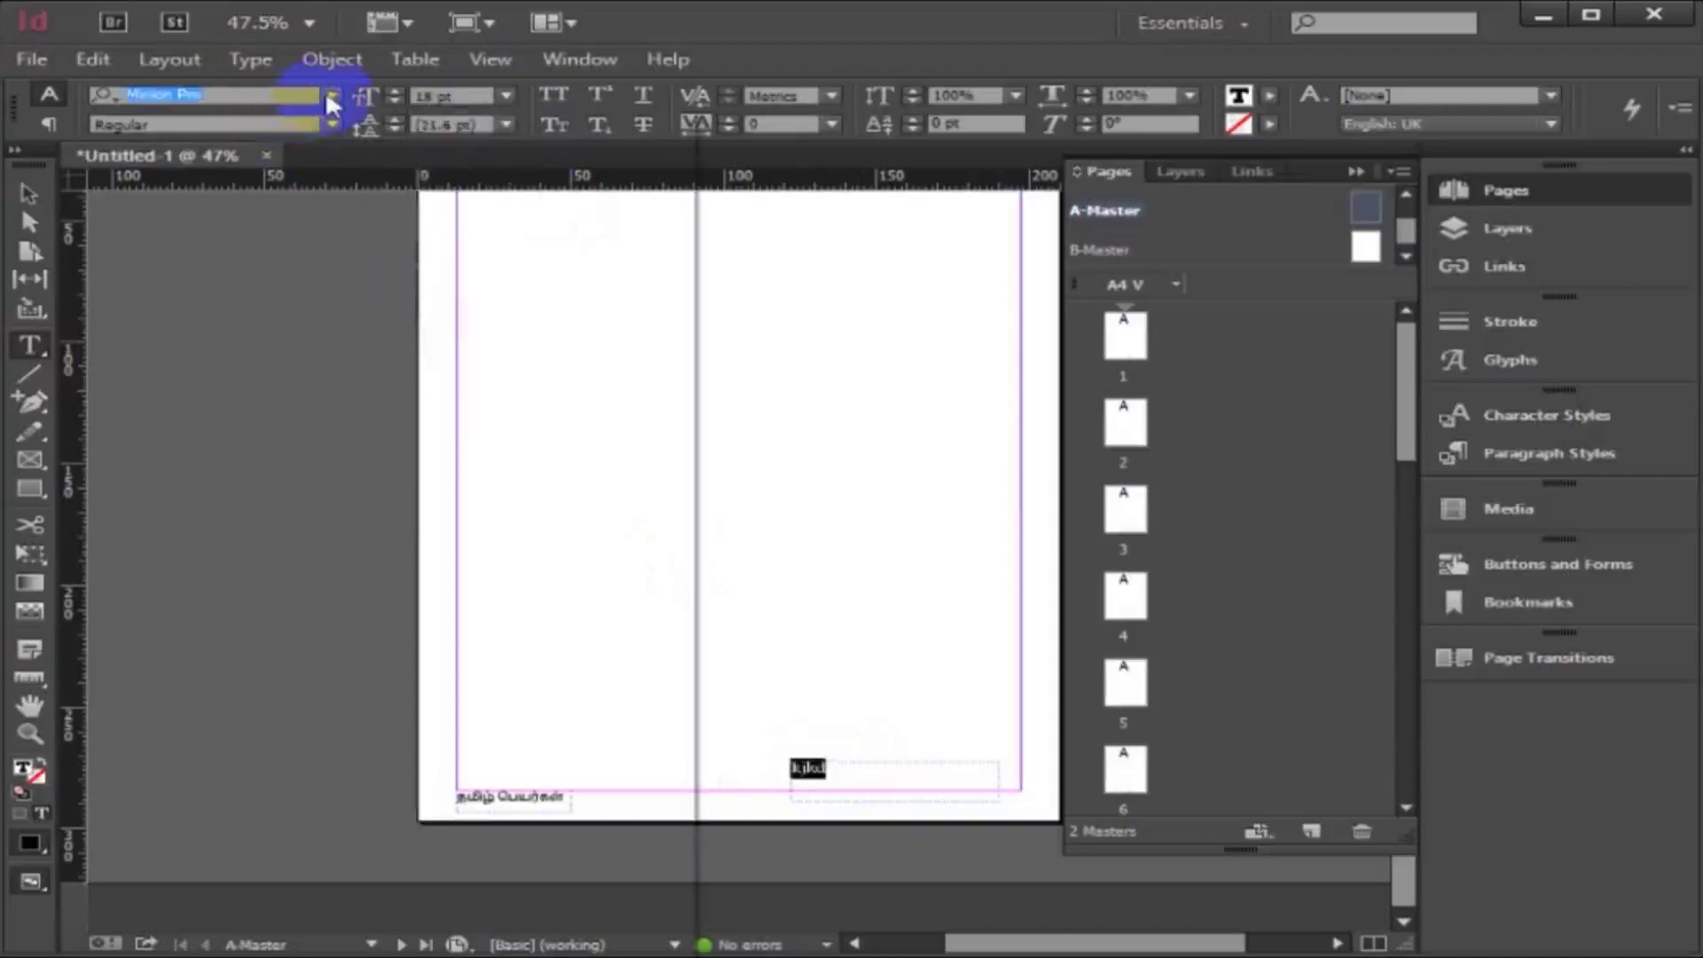
left_click(327, 96)
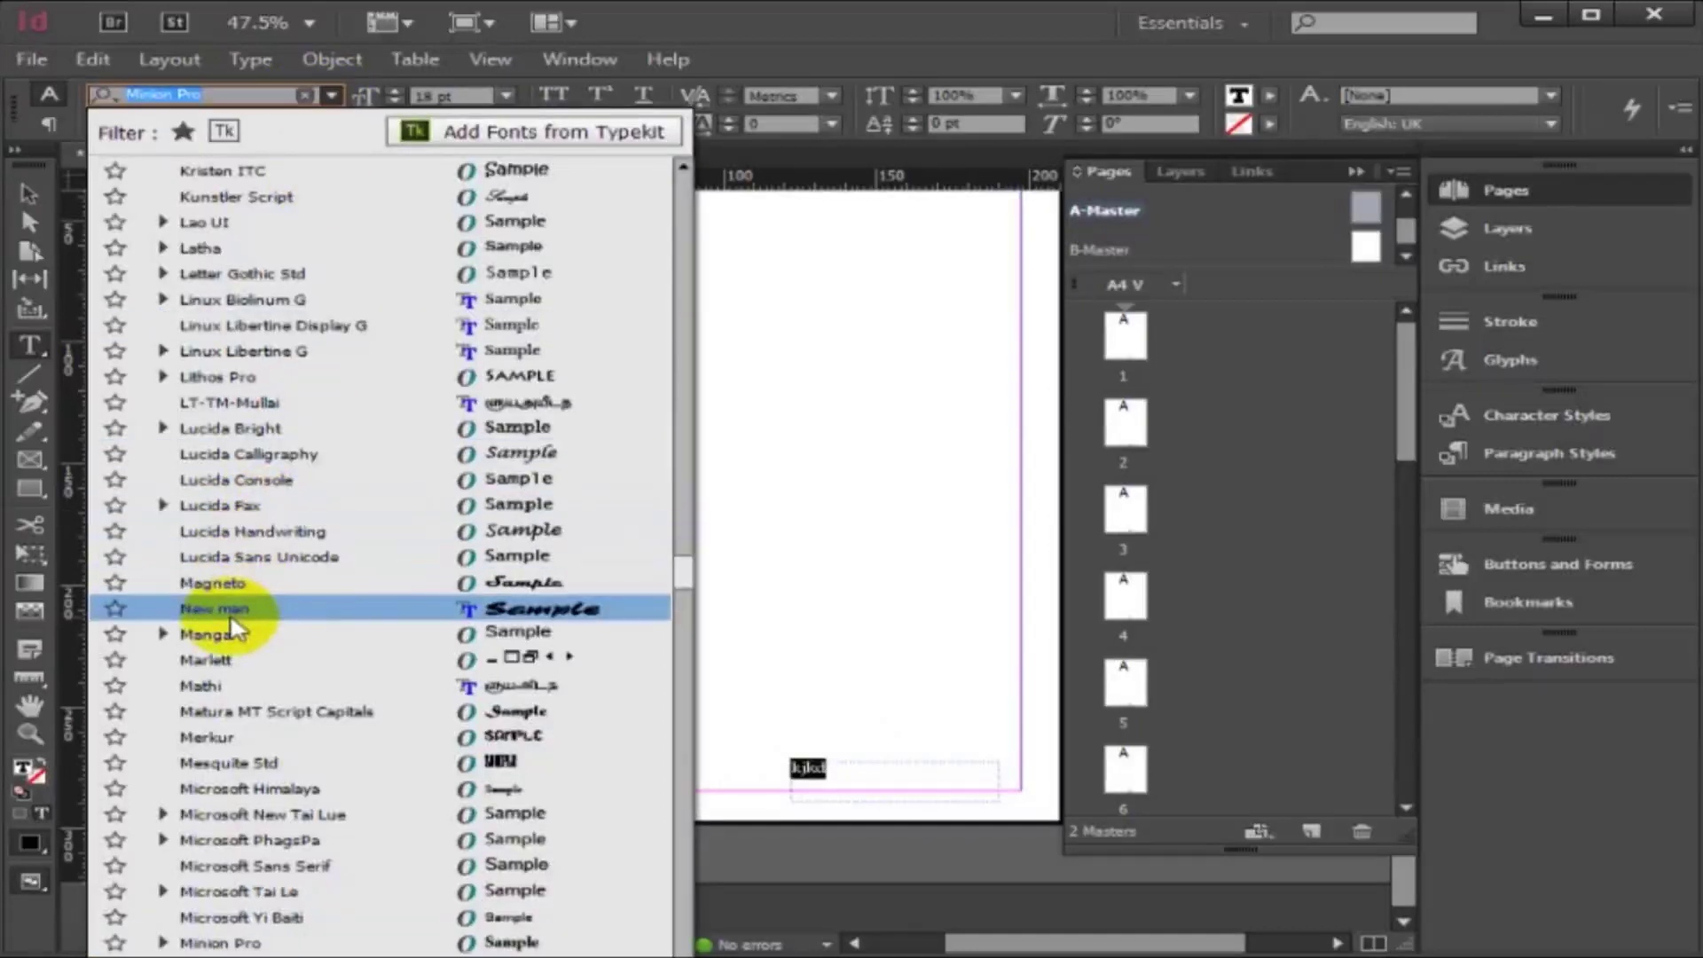
left_click(237, 869)
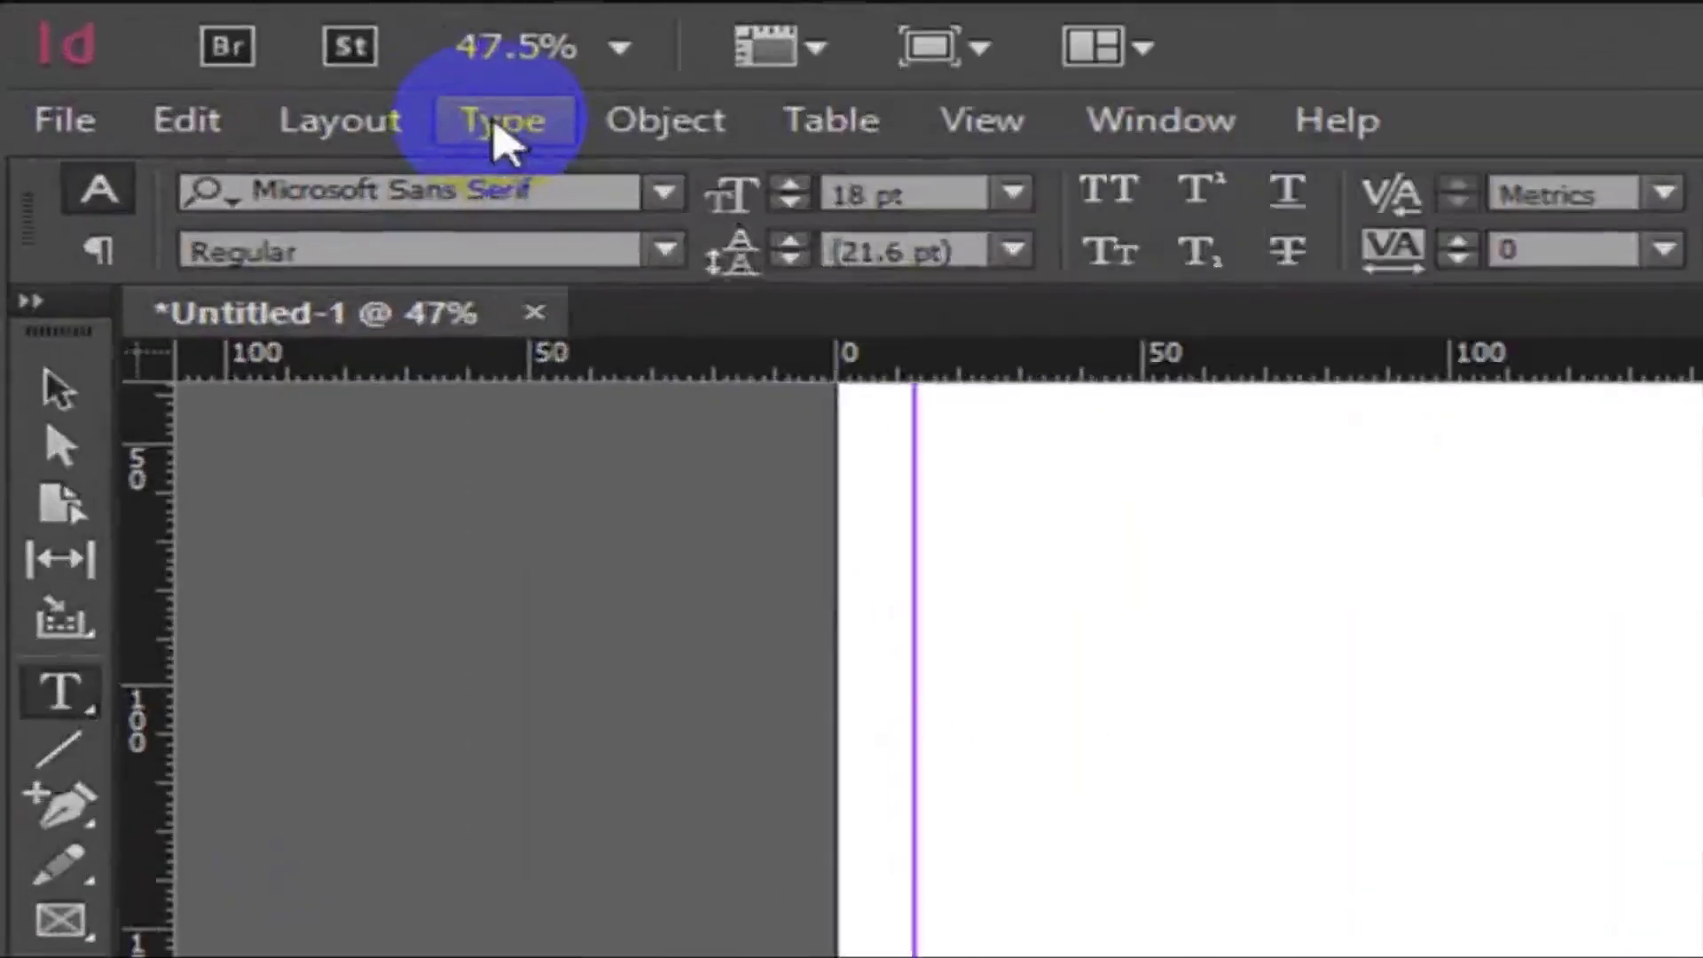
Replace the selected placeholder text in the A-Master footer with the Current Page Number marker.
left_click(396, 100)
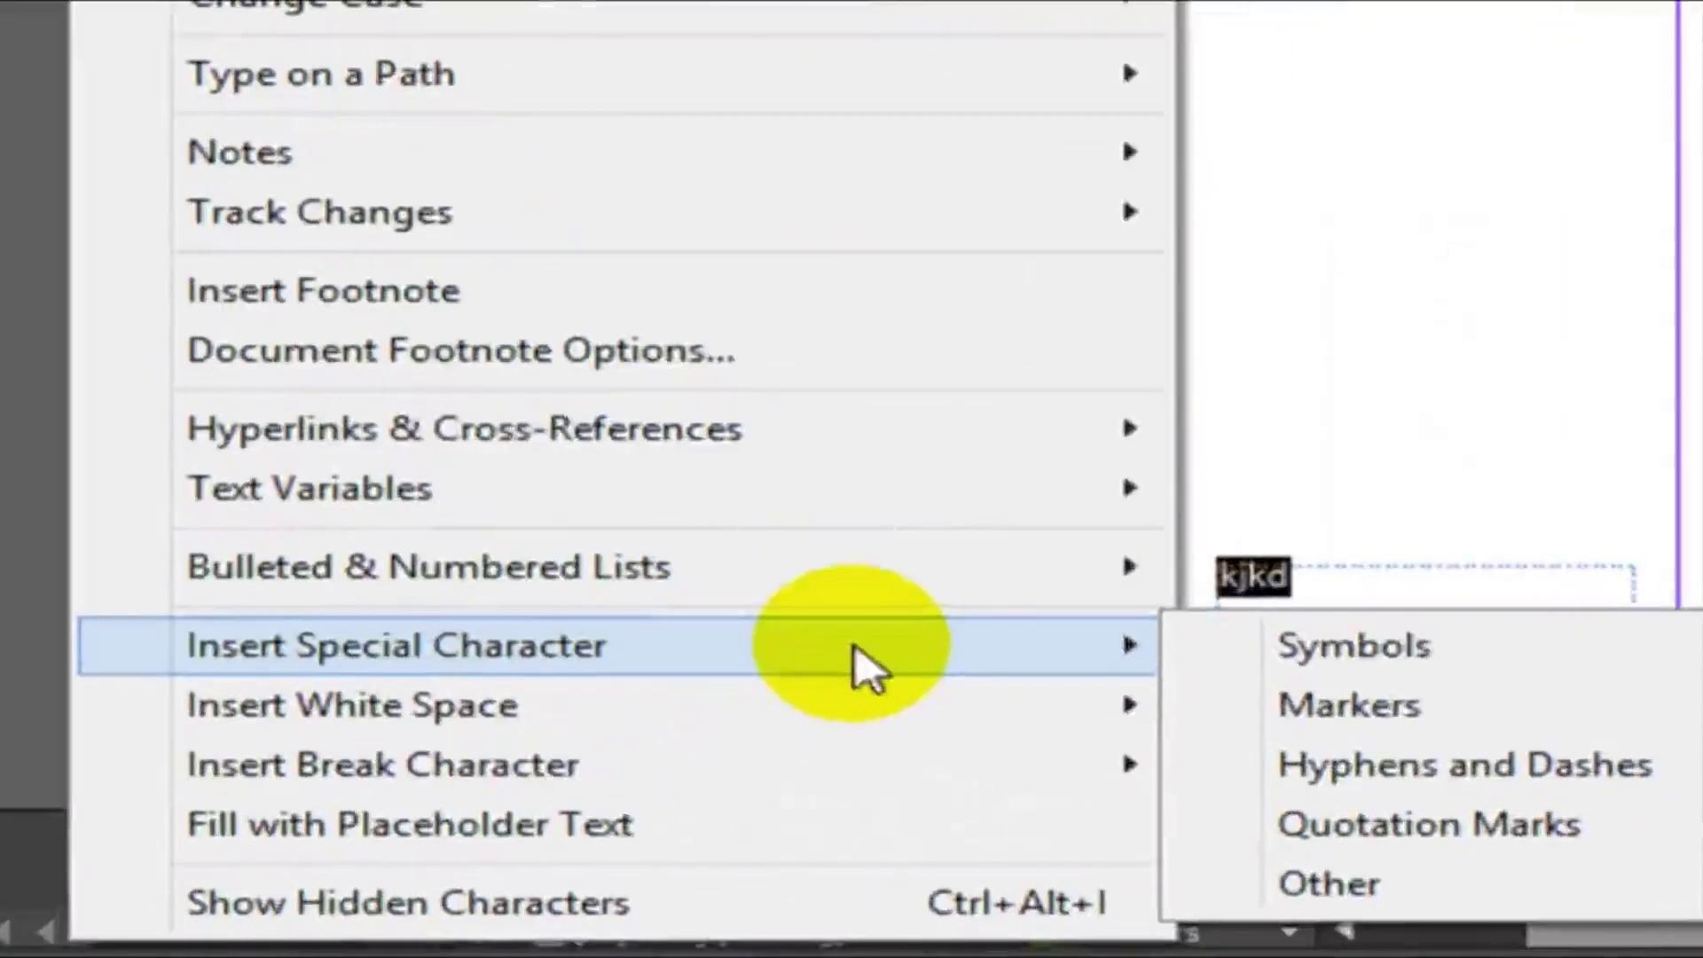
mouse_move(1691, 705)
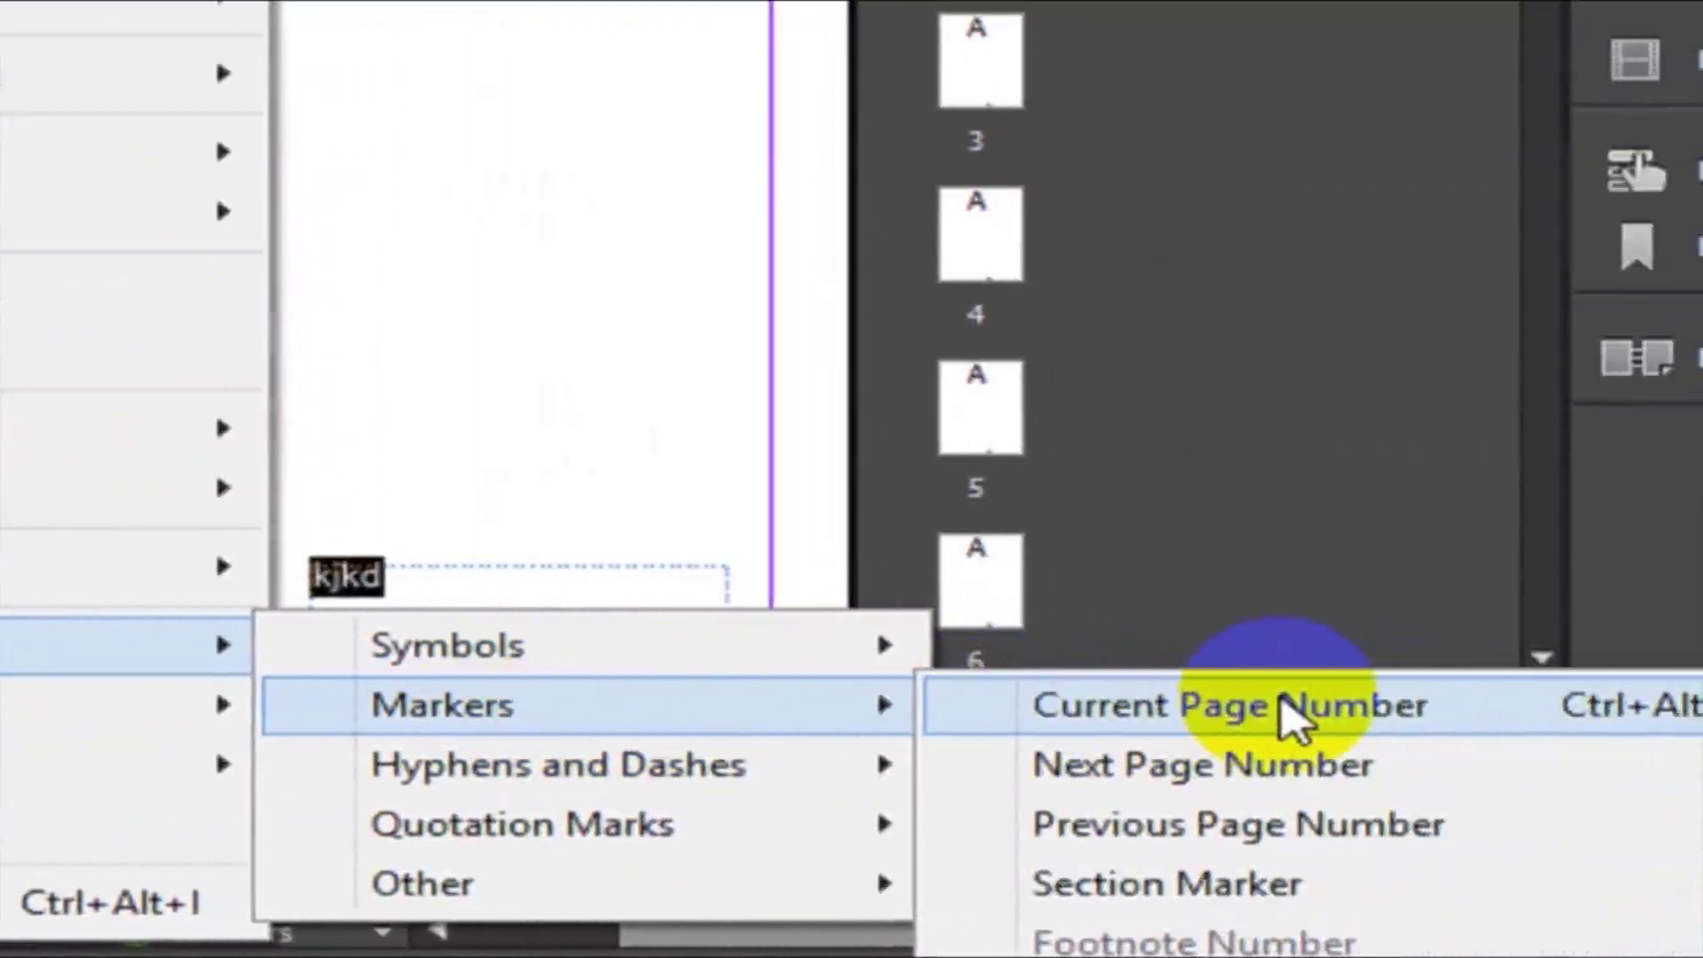
left_click(1288, 710)
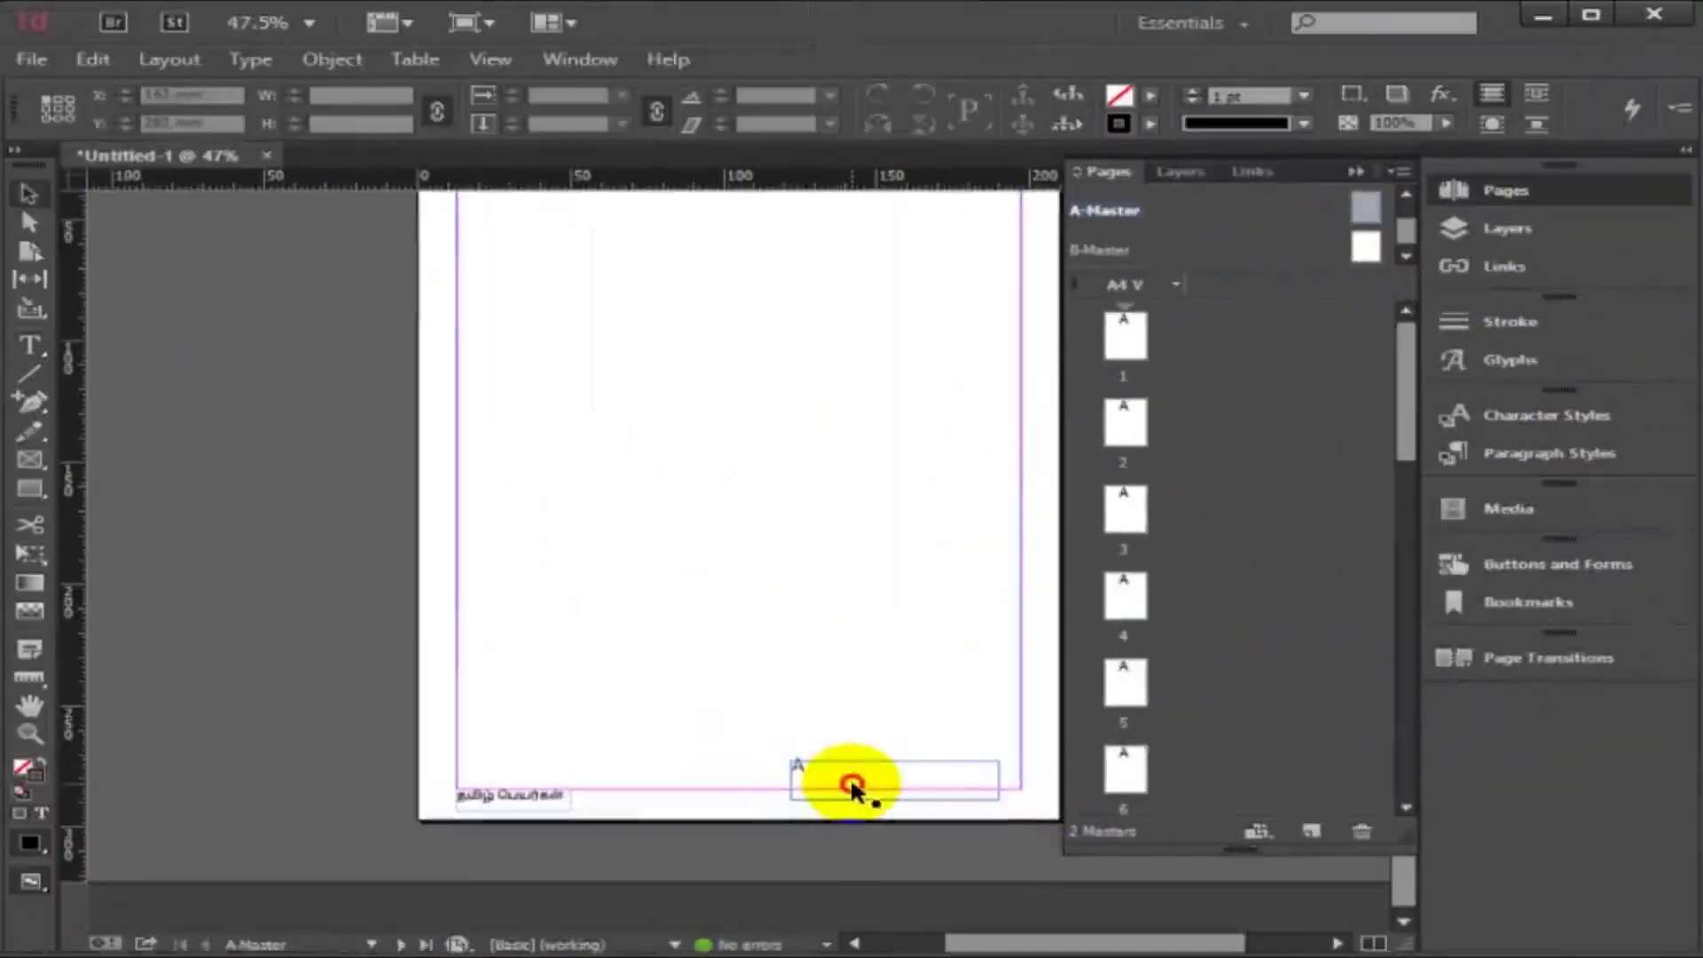
Shrink the A-Master page number frame to 16.5 by 9 mm and move it below the bottom margin, ending at the right margin.
left_click(851, 788)
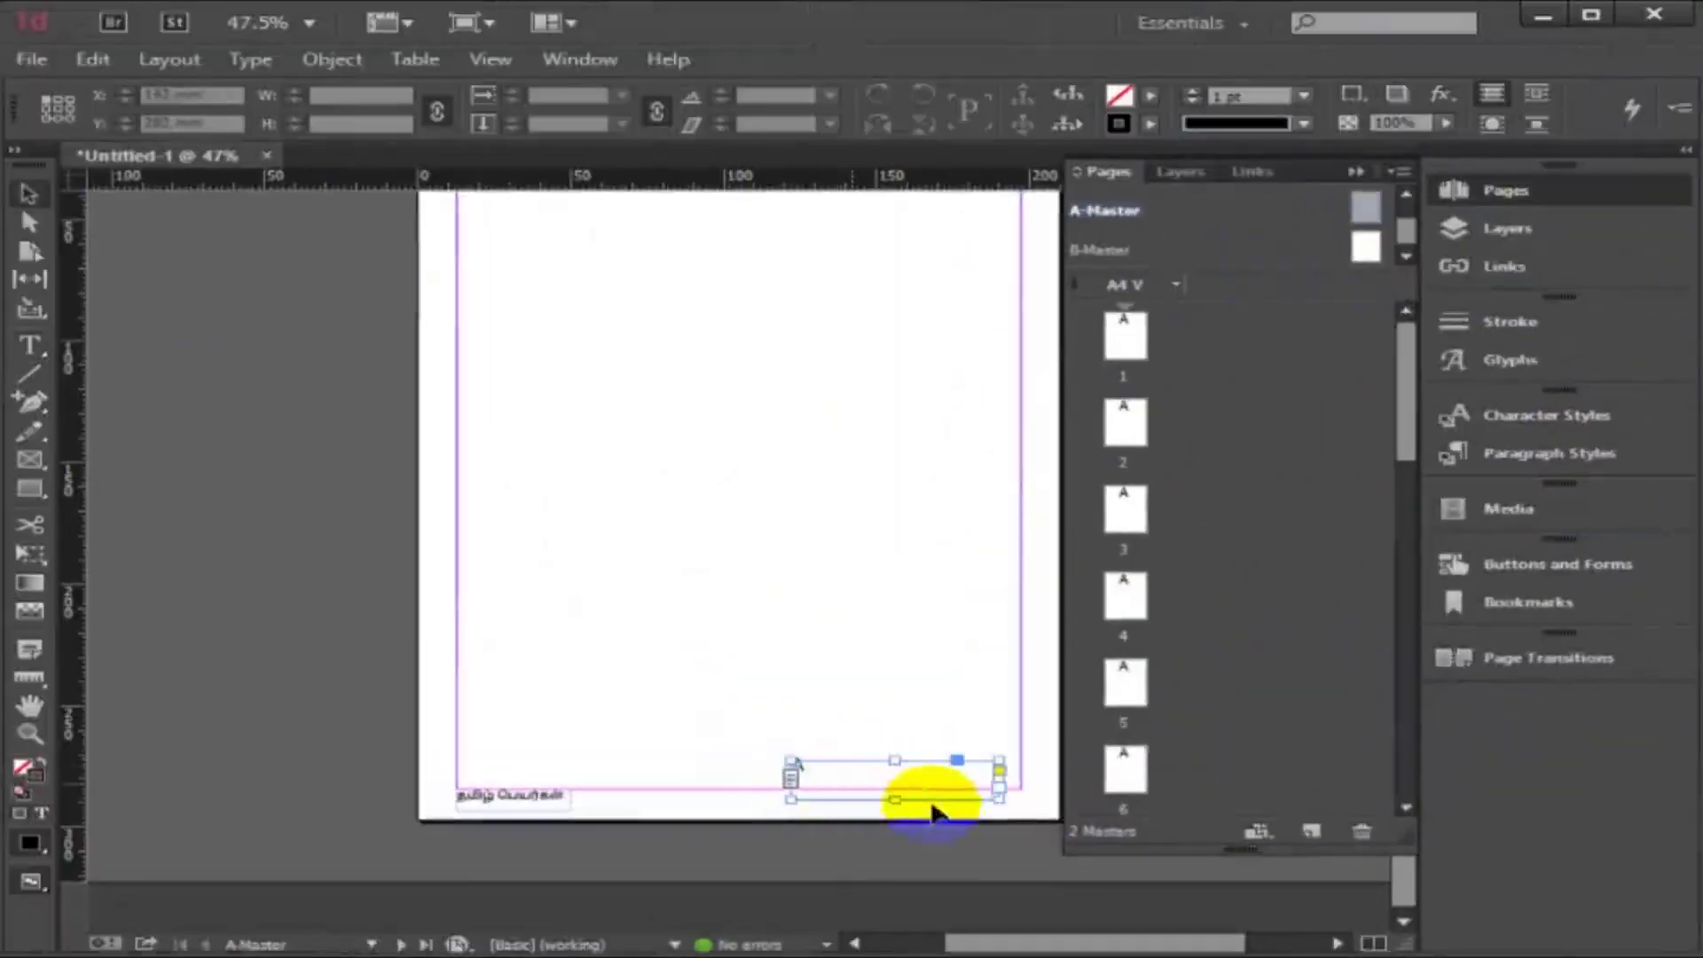
mouse_move(1000, 798)
left_mouse_down()
mouse_move(810, 772)
mouse_move(998, 802)
left_mouse_up()
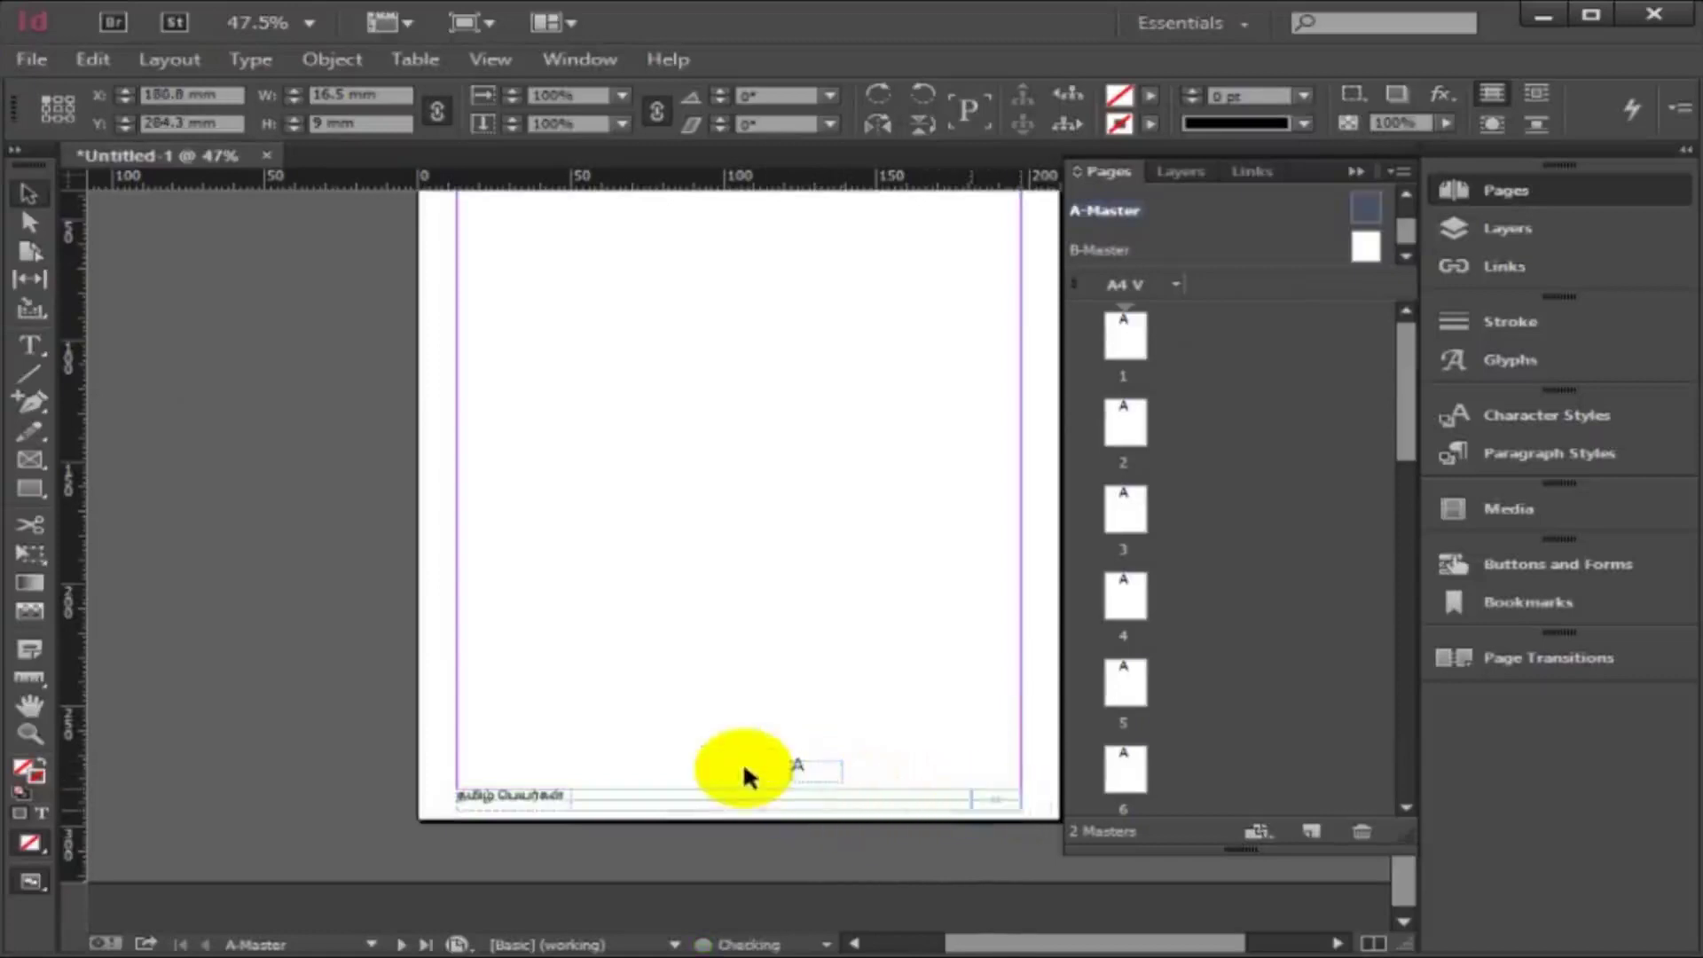
Examine the footer page numbers from page 1 through page 10 and compare them with page 11, which uses B-Master.
left_click(1140, 355)
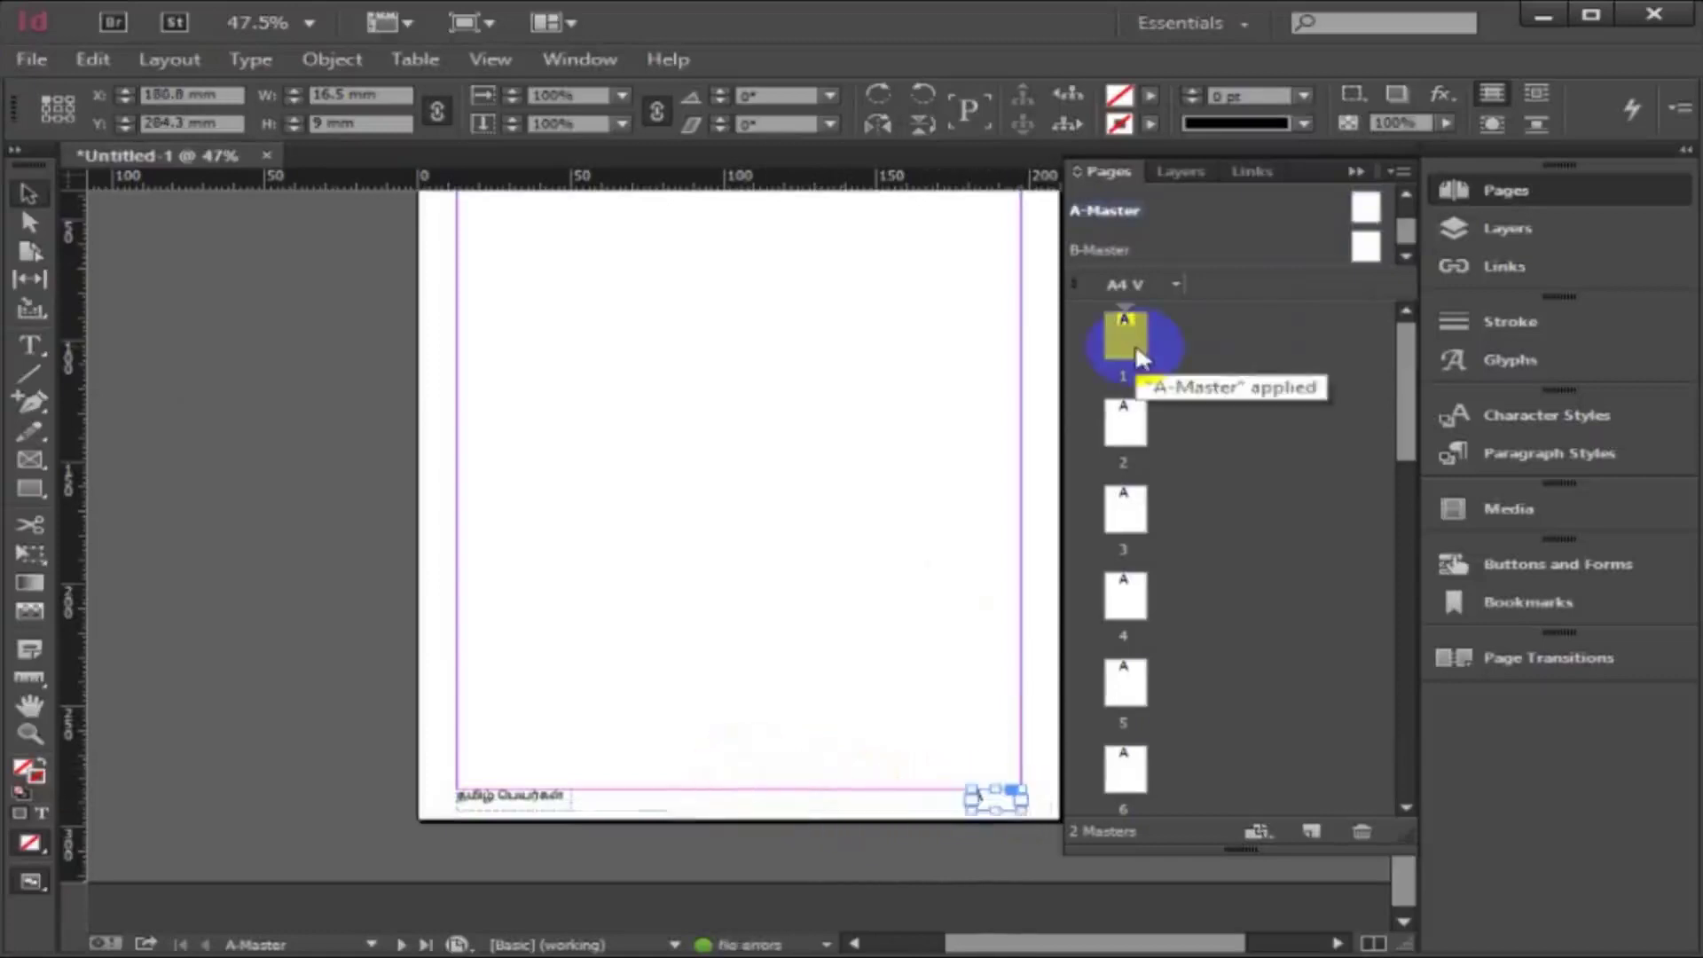
double_click(1137, 348)
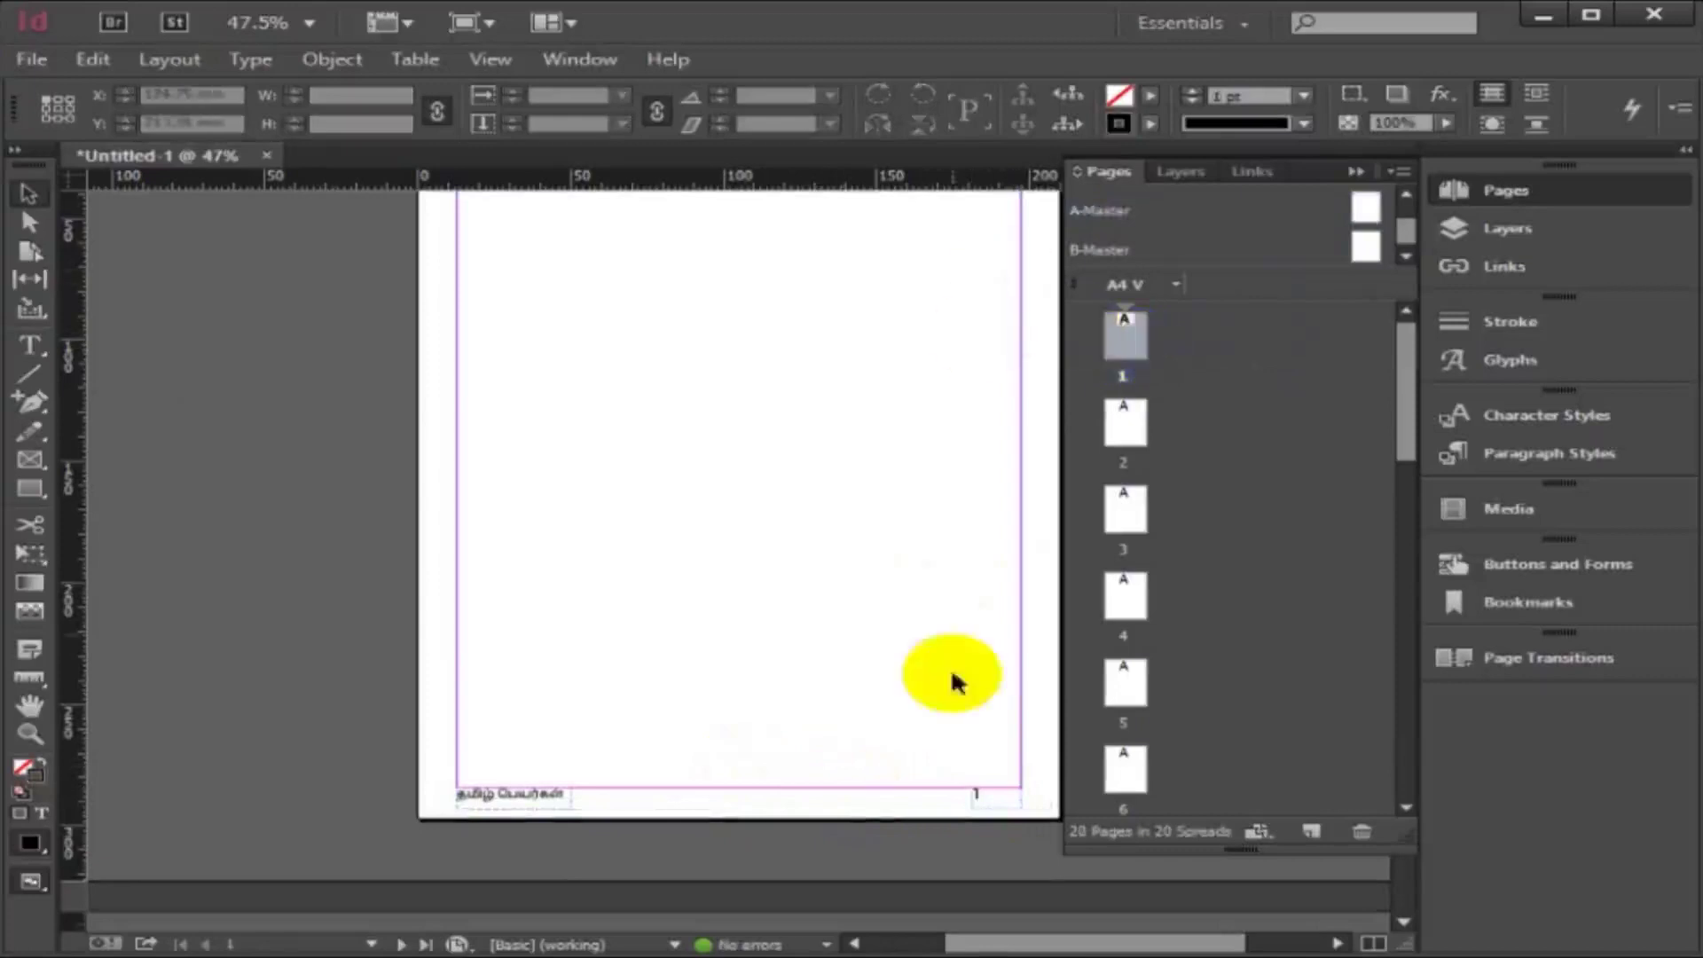
scroll(959, 794, "down", 3)
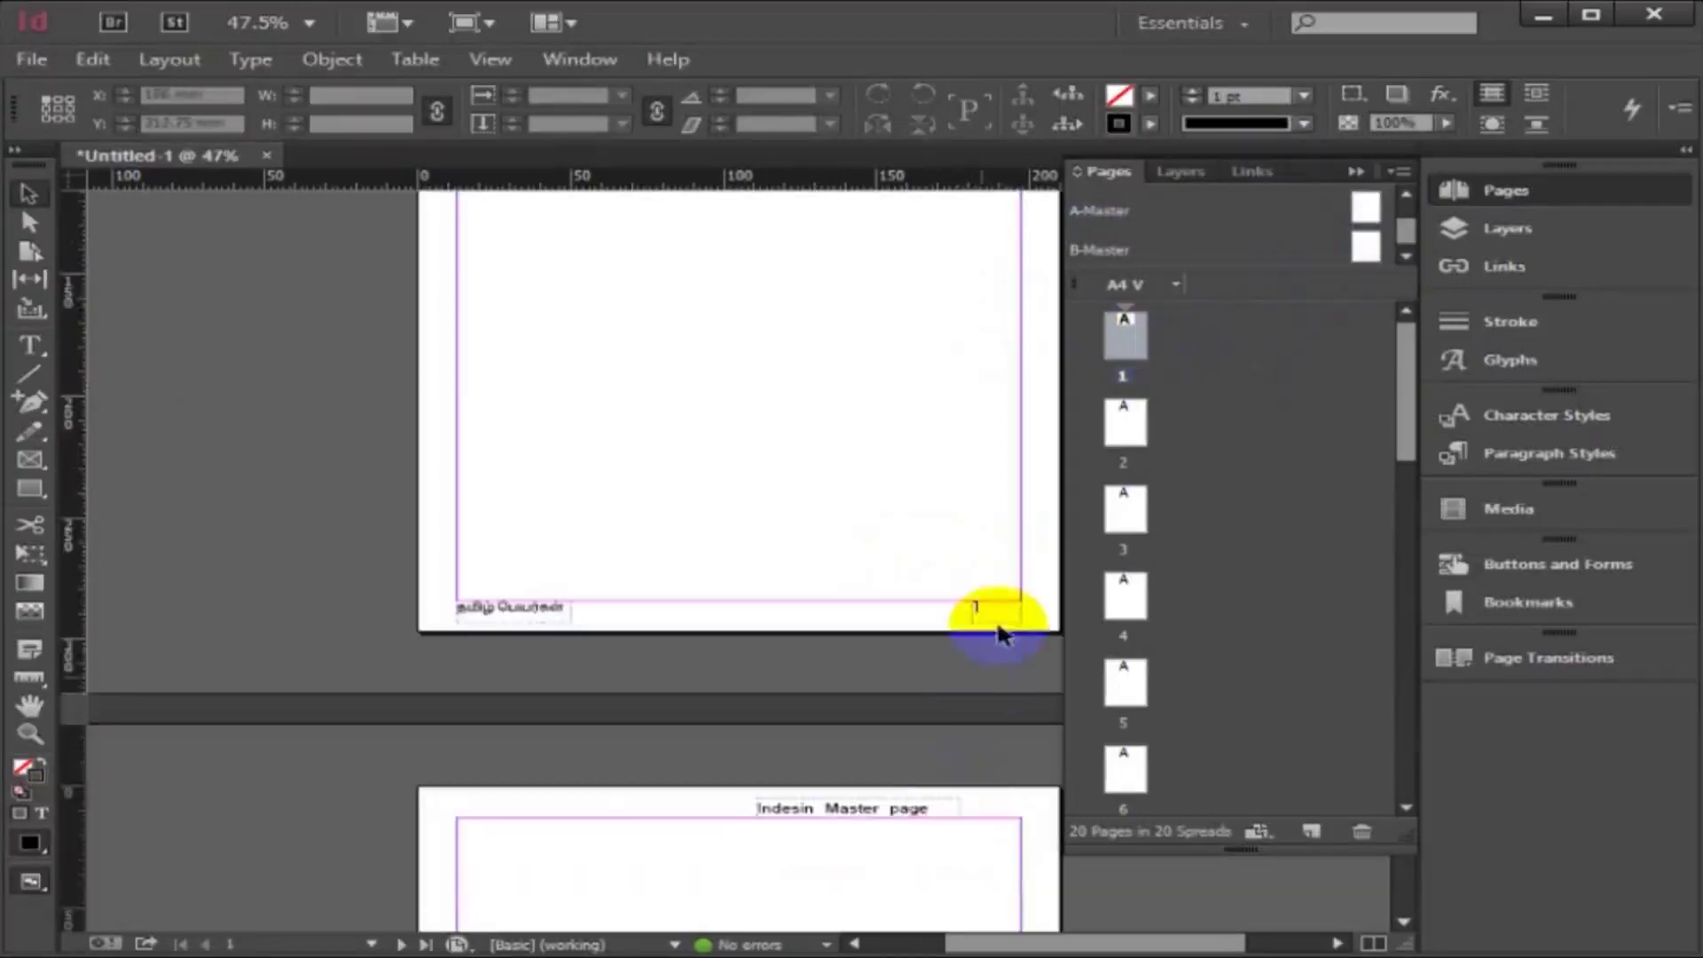
scroll(953, 684, "down", 8)
scroll(950, 696, "down", 5)
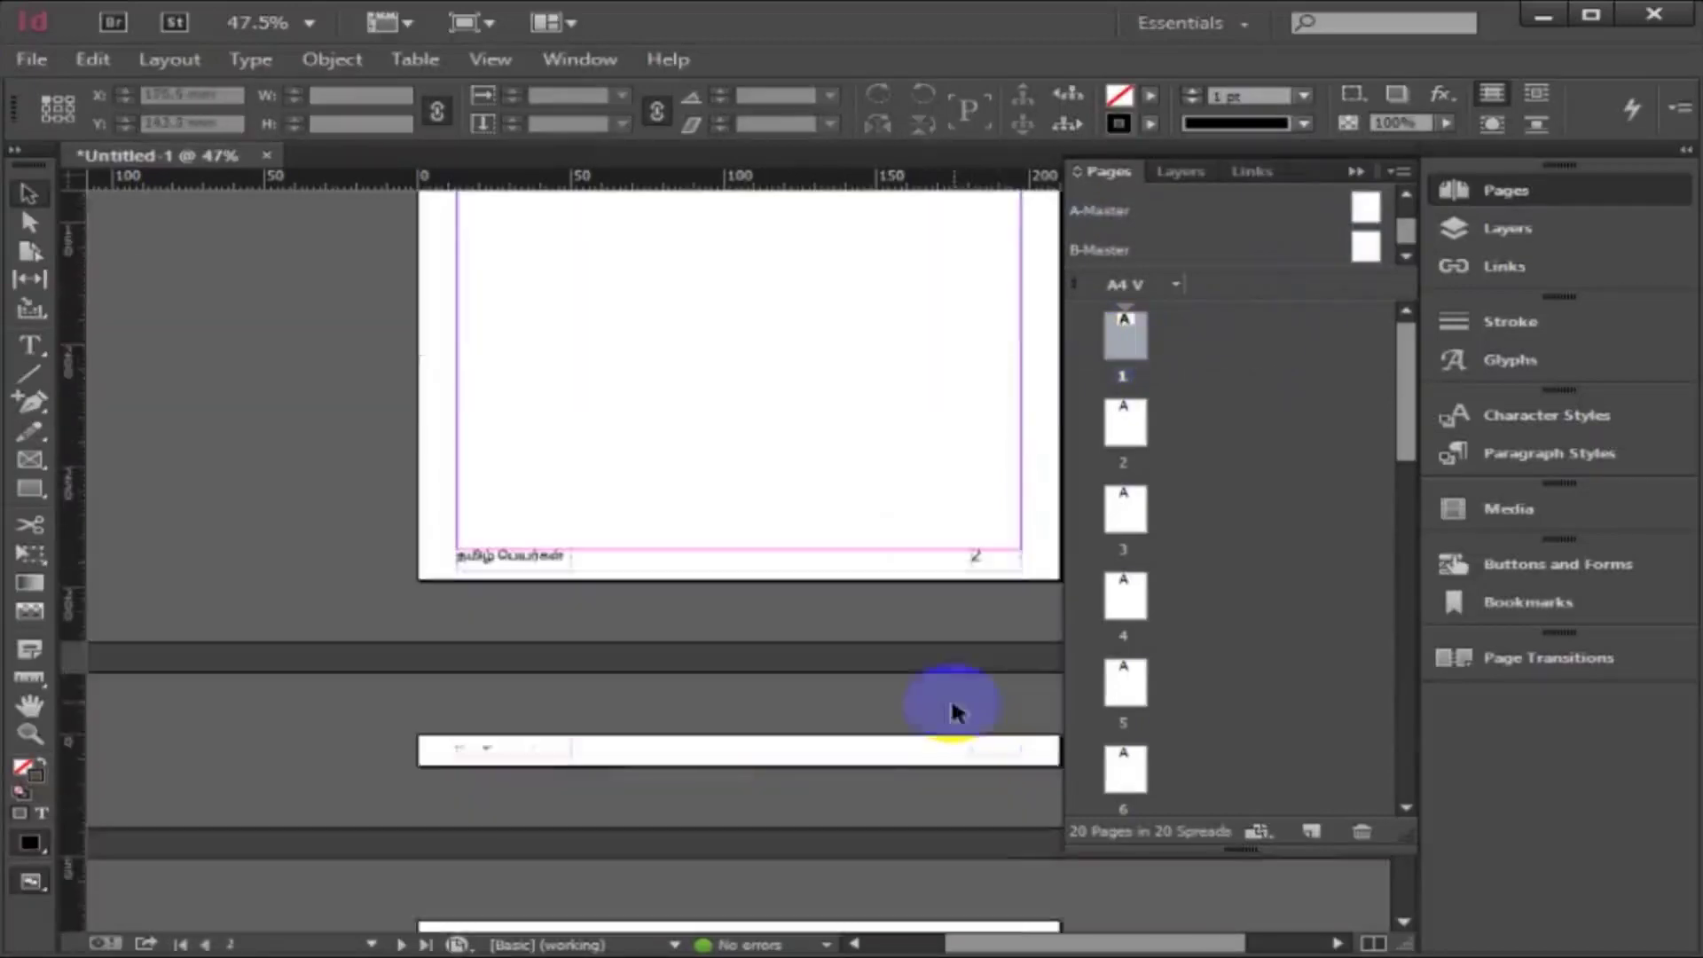
scroll(976, 579, "down", 20)
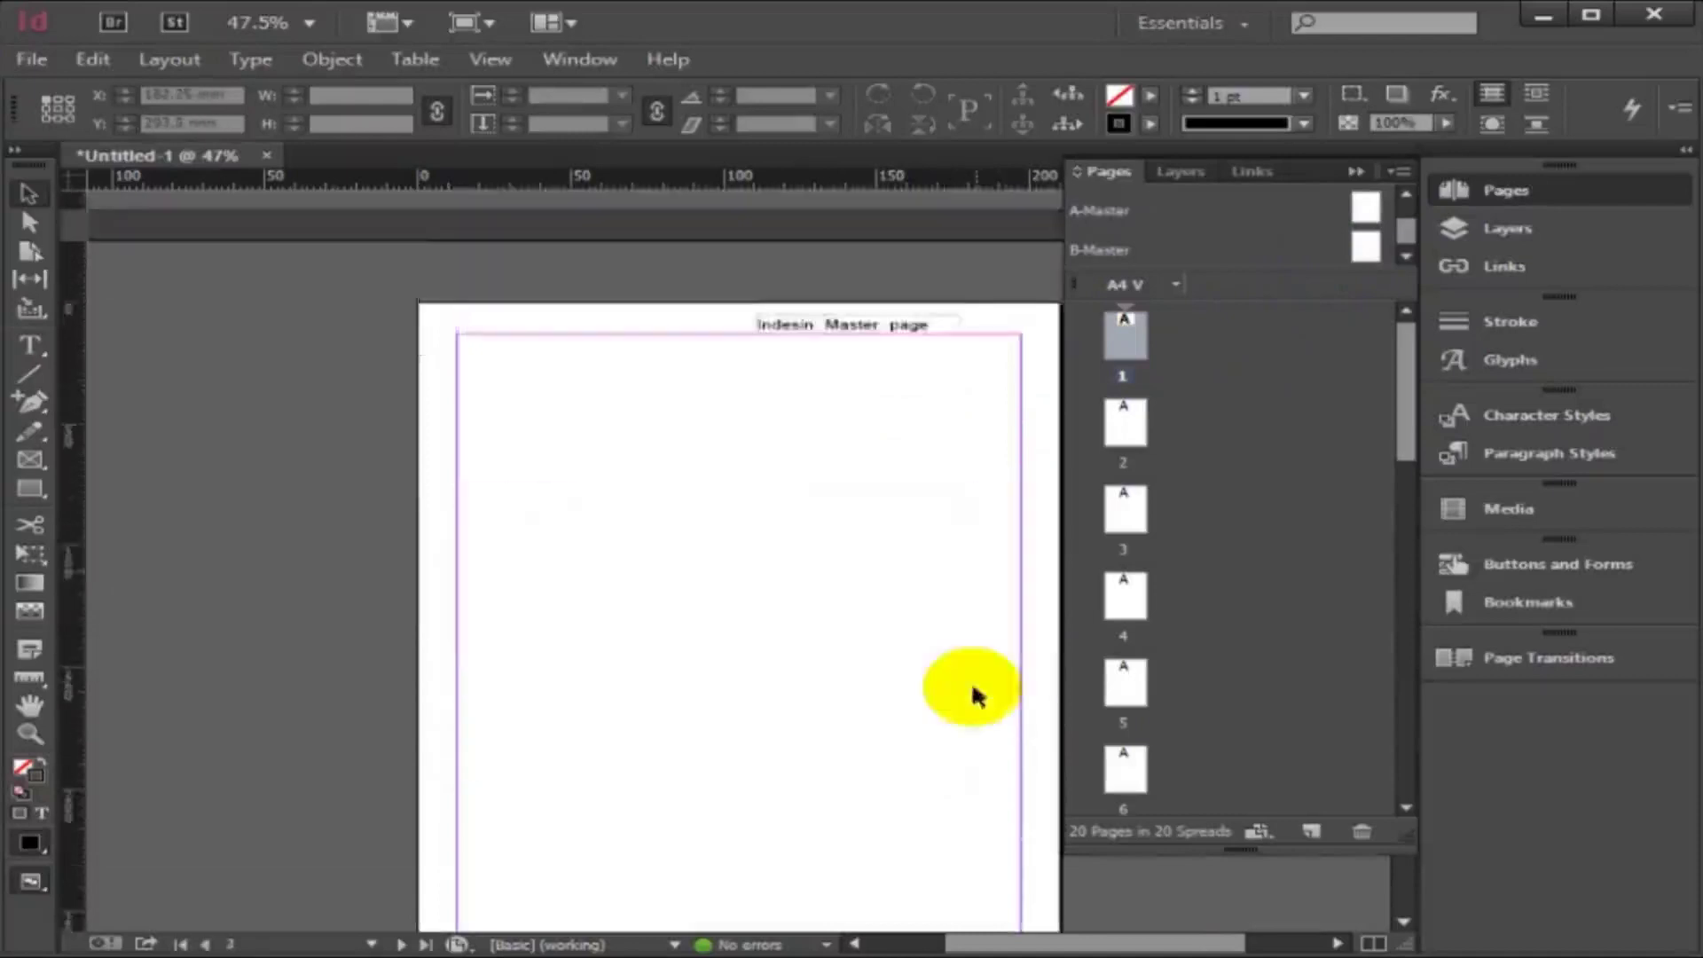
left_click(979, 346)
scroll(932, 749, "down", 15)
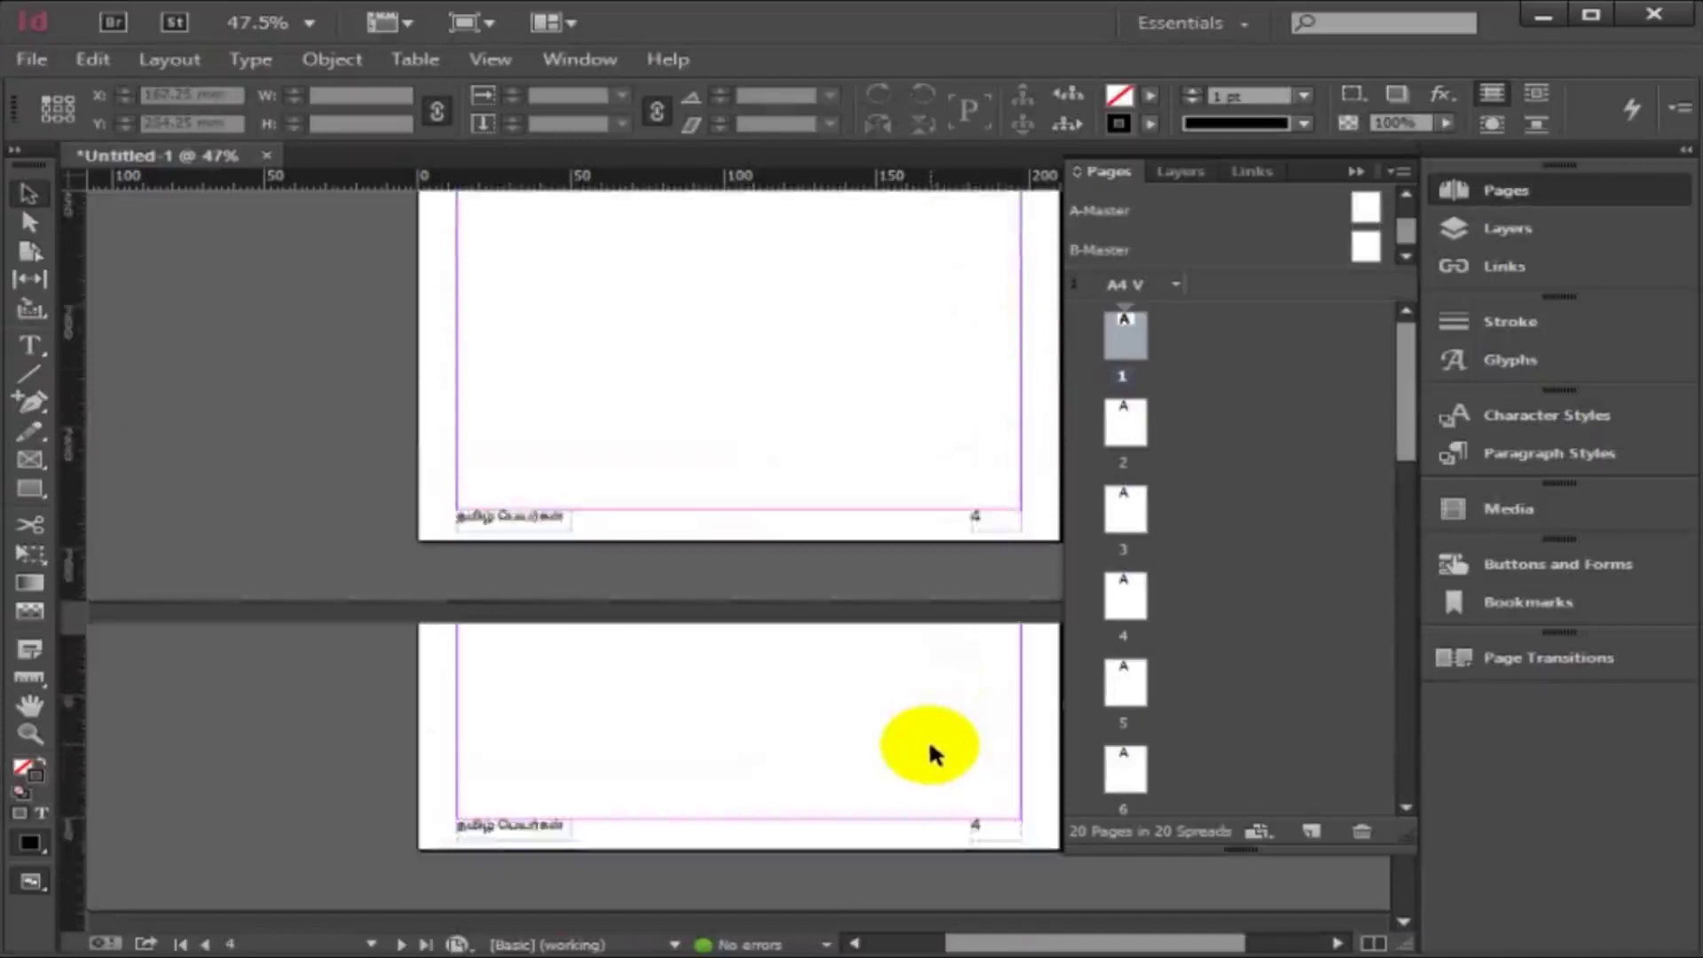
scroll(931, 754, "down", 8)
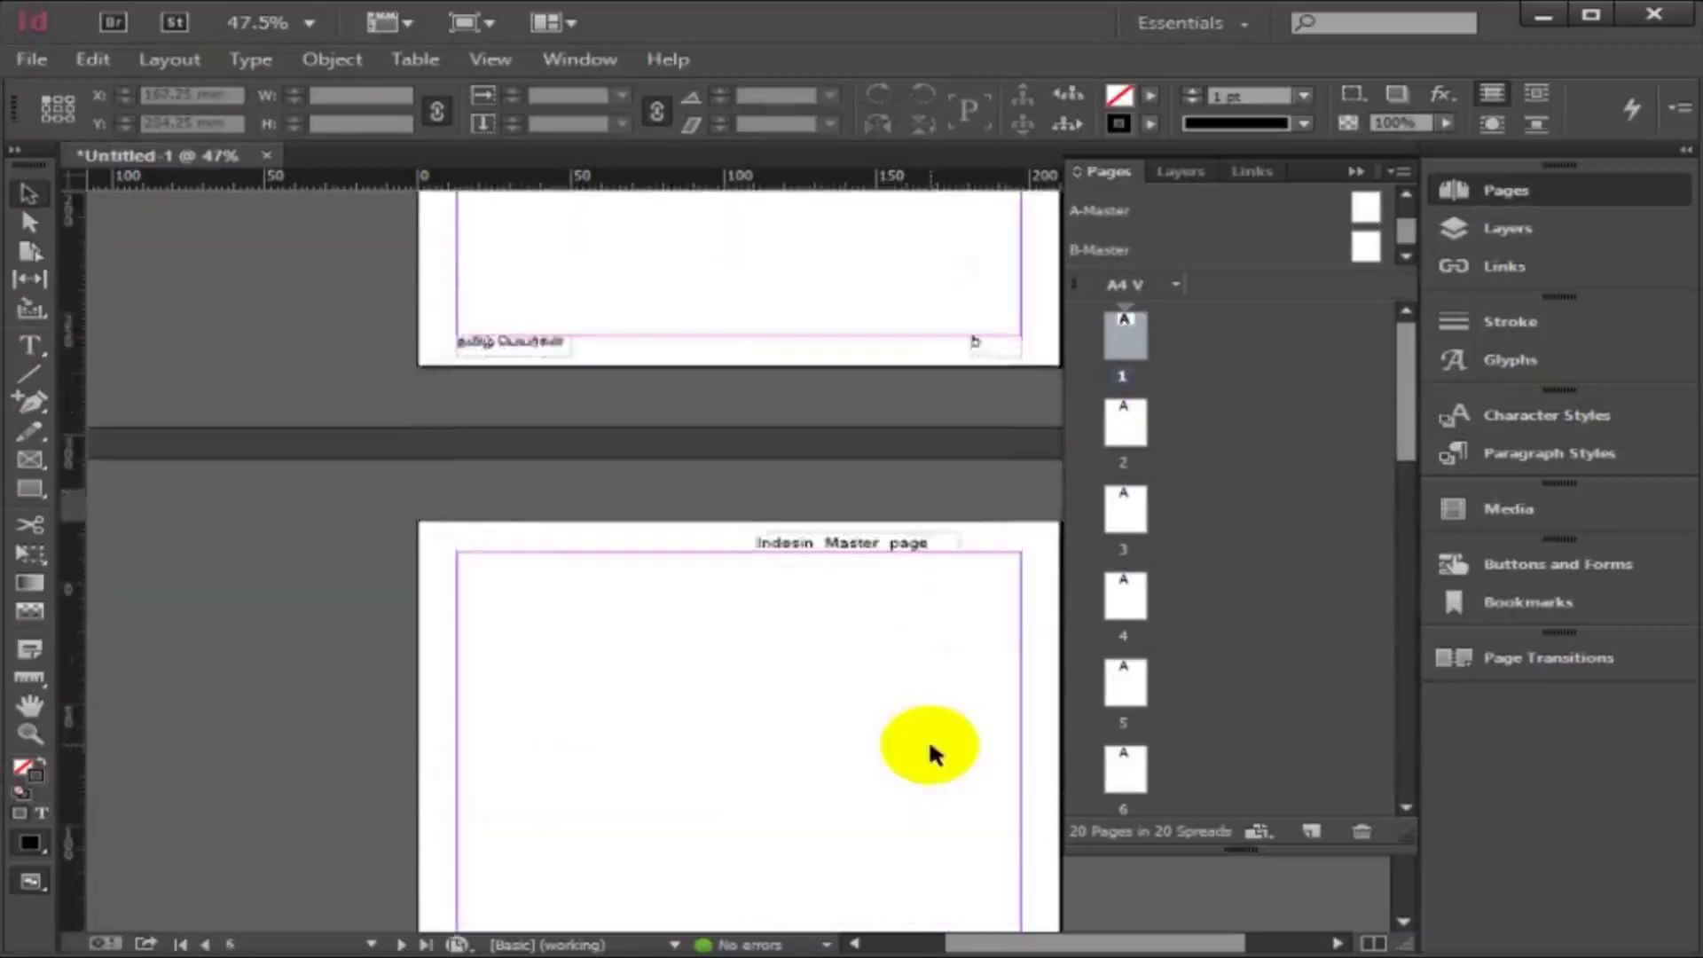
scroll(932, 754, "up", 2)
scroll(929, 755, "down", 10)
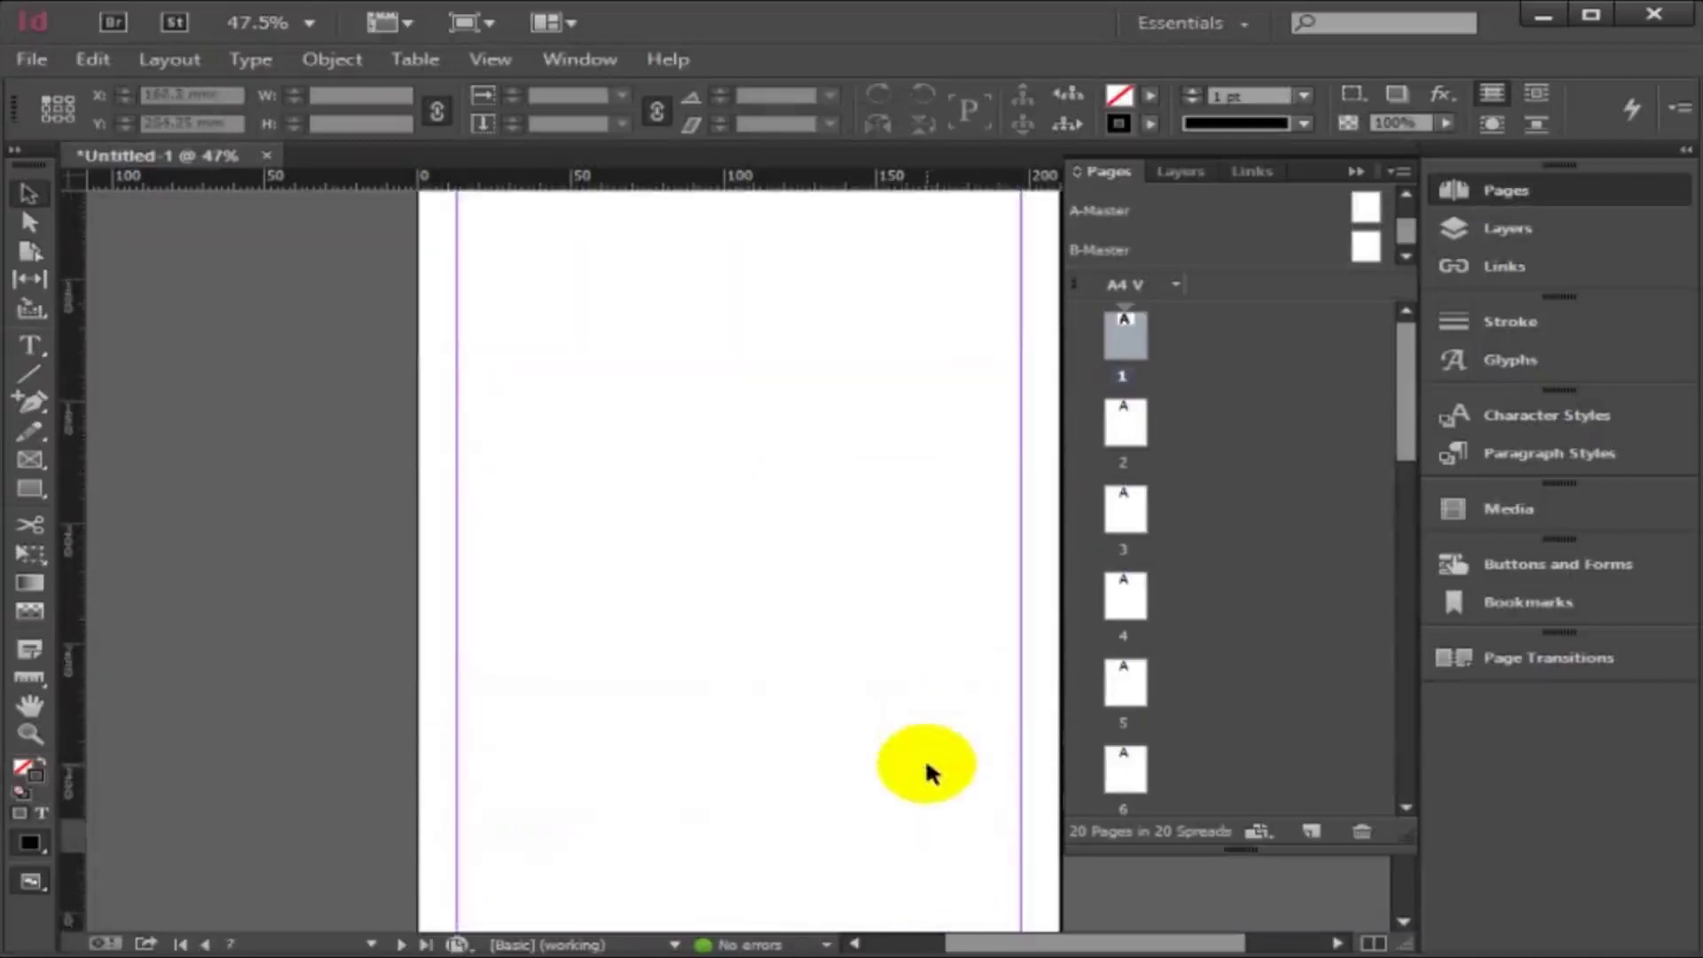
scroll(925, 760, "down", 10)
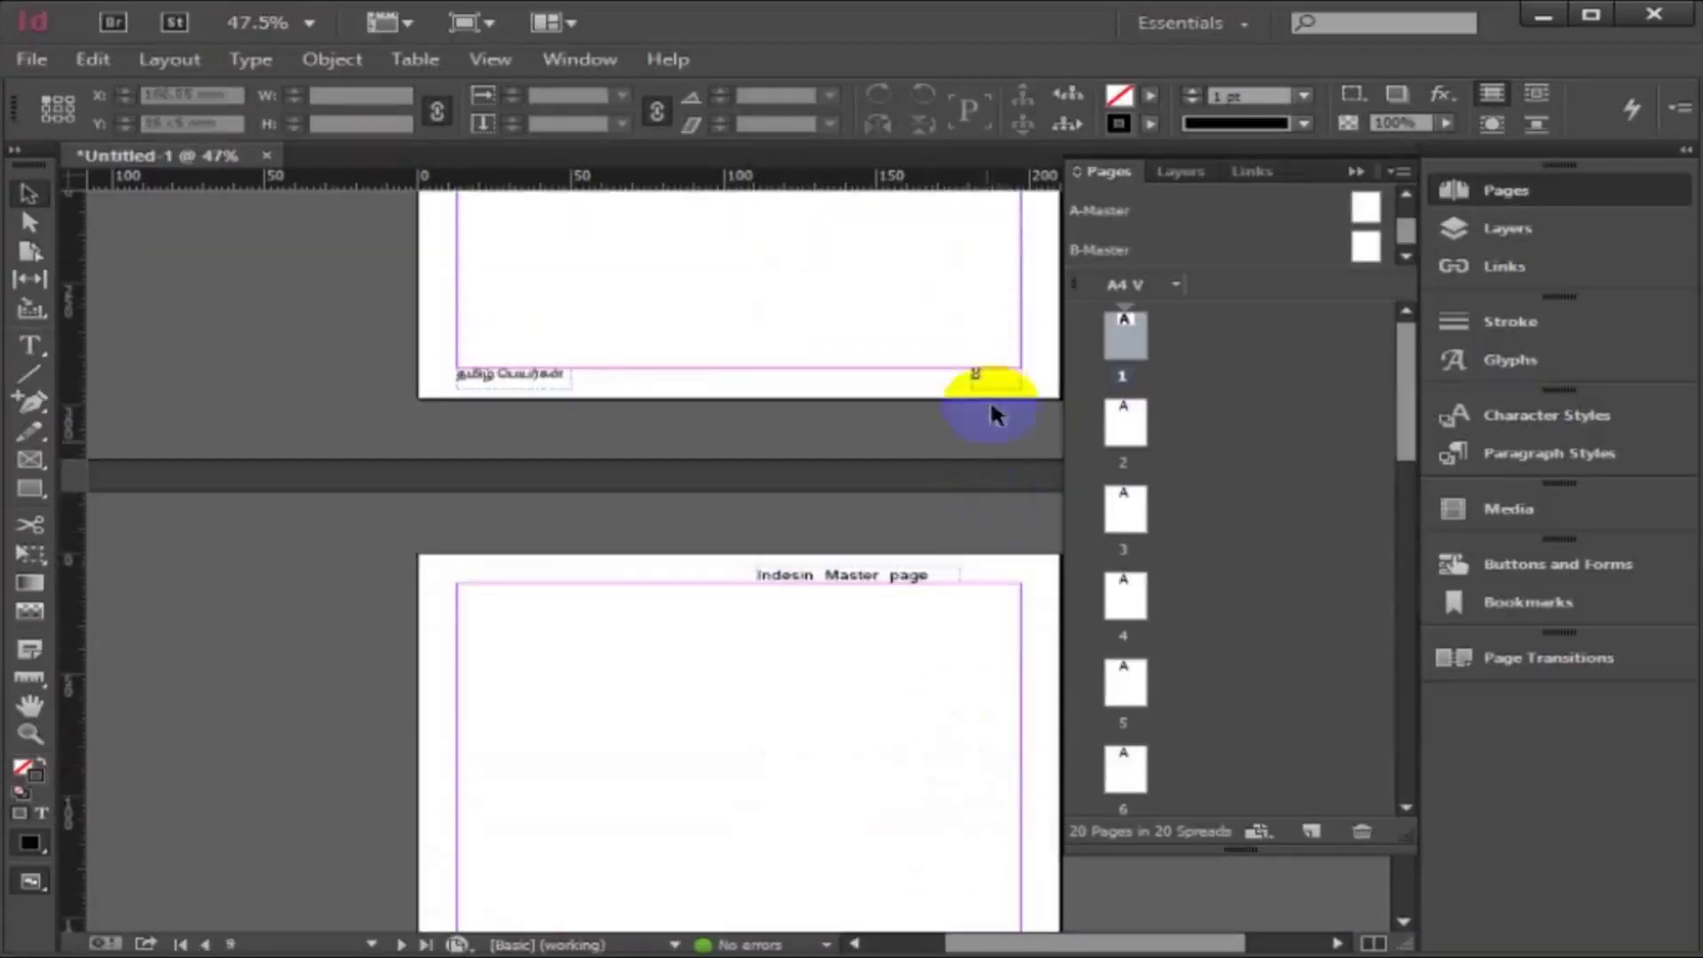
scroll(984, 631, "down", 10)
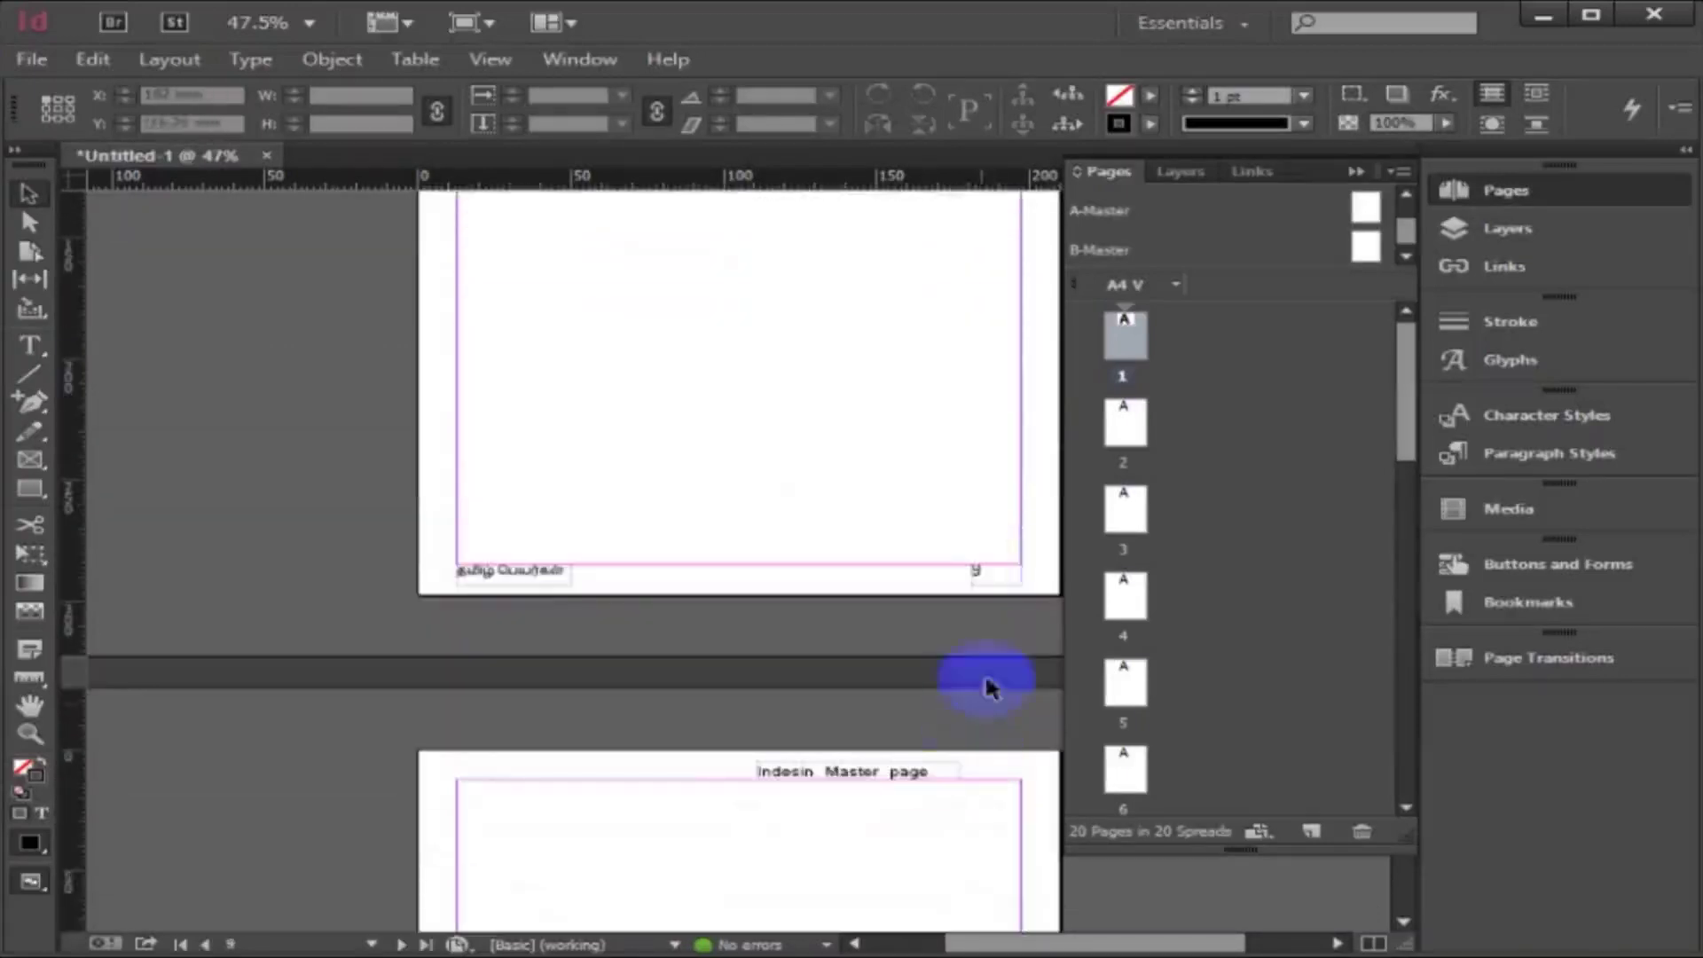
scroll(962, 781, "down", 10)
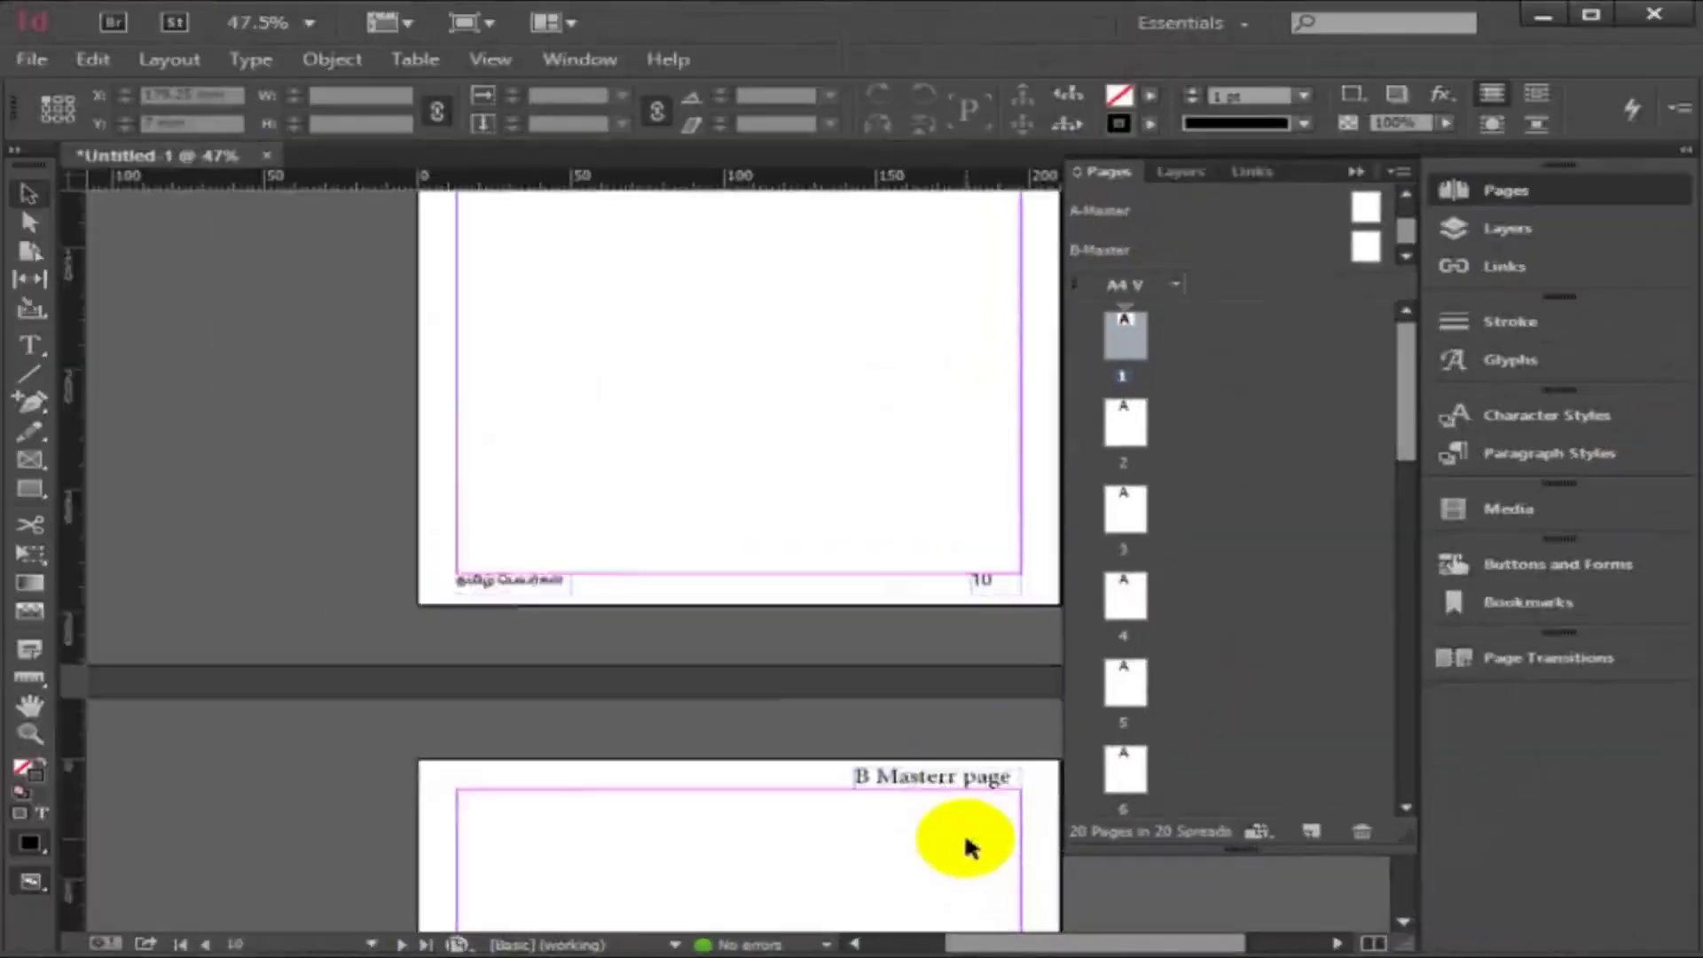
scroll(923, 741, "down", 5)
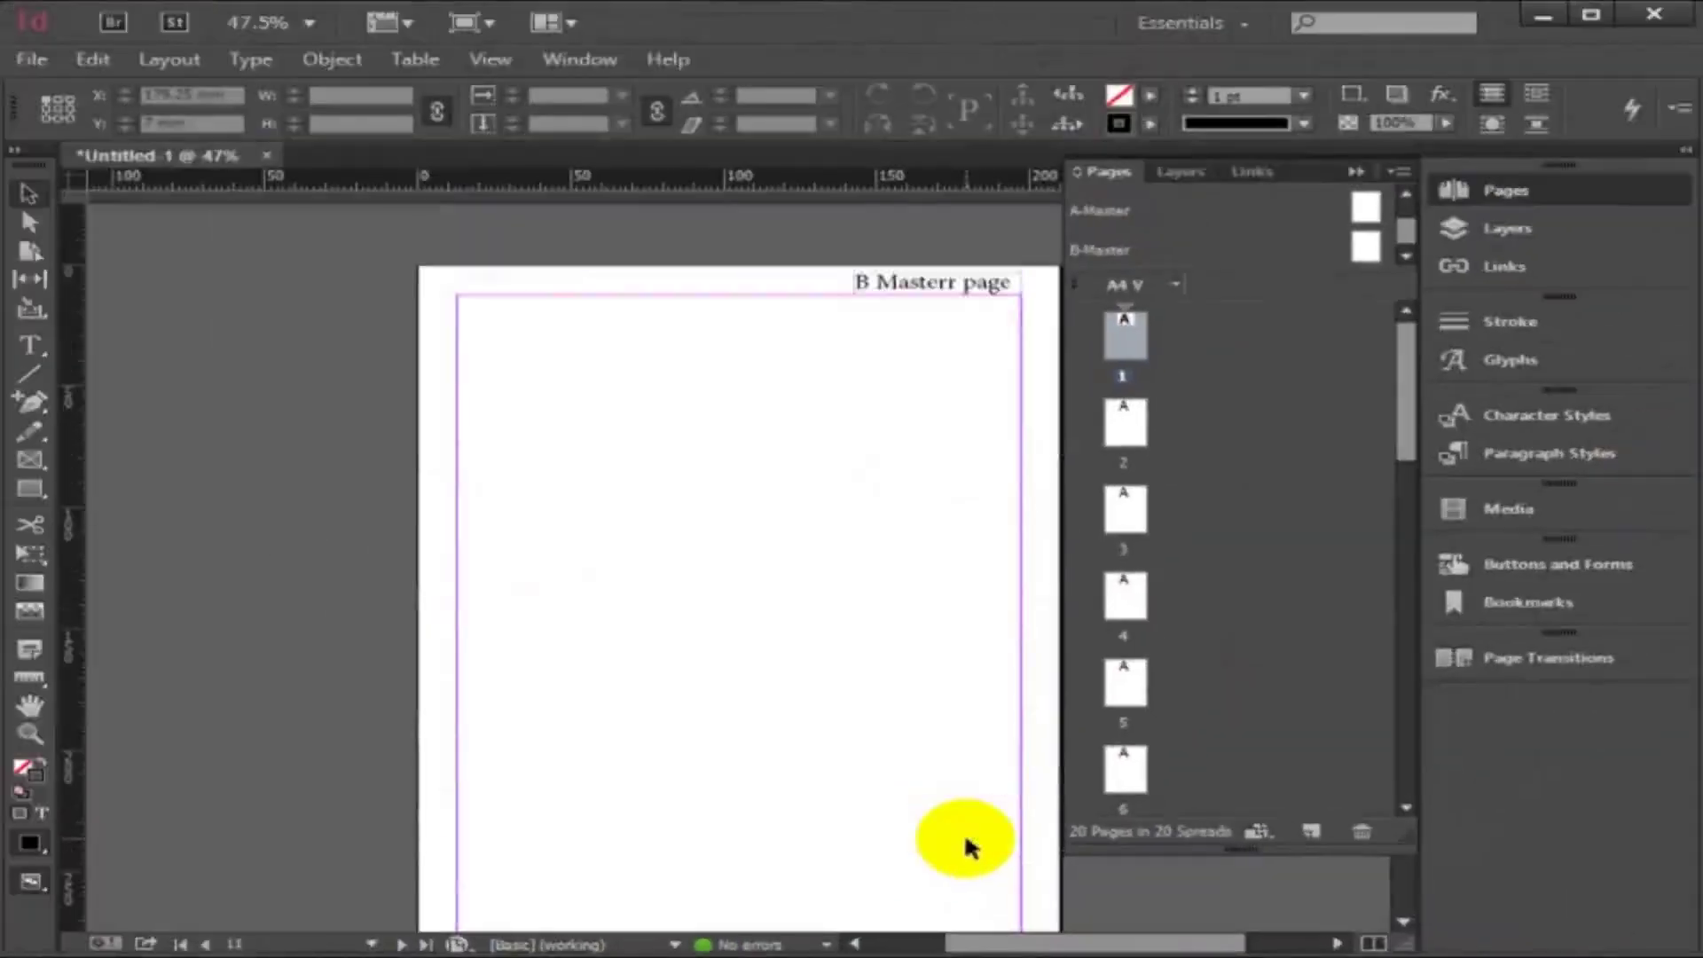
scroll(965, 843, "up", 5)
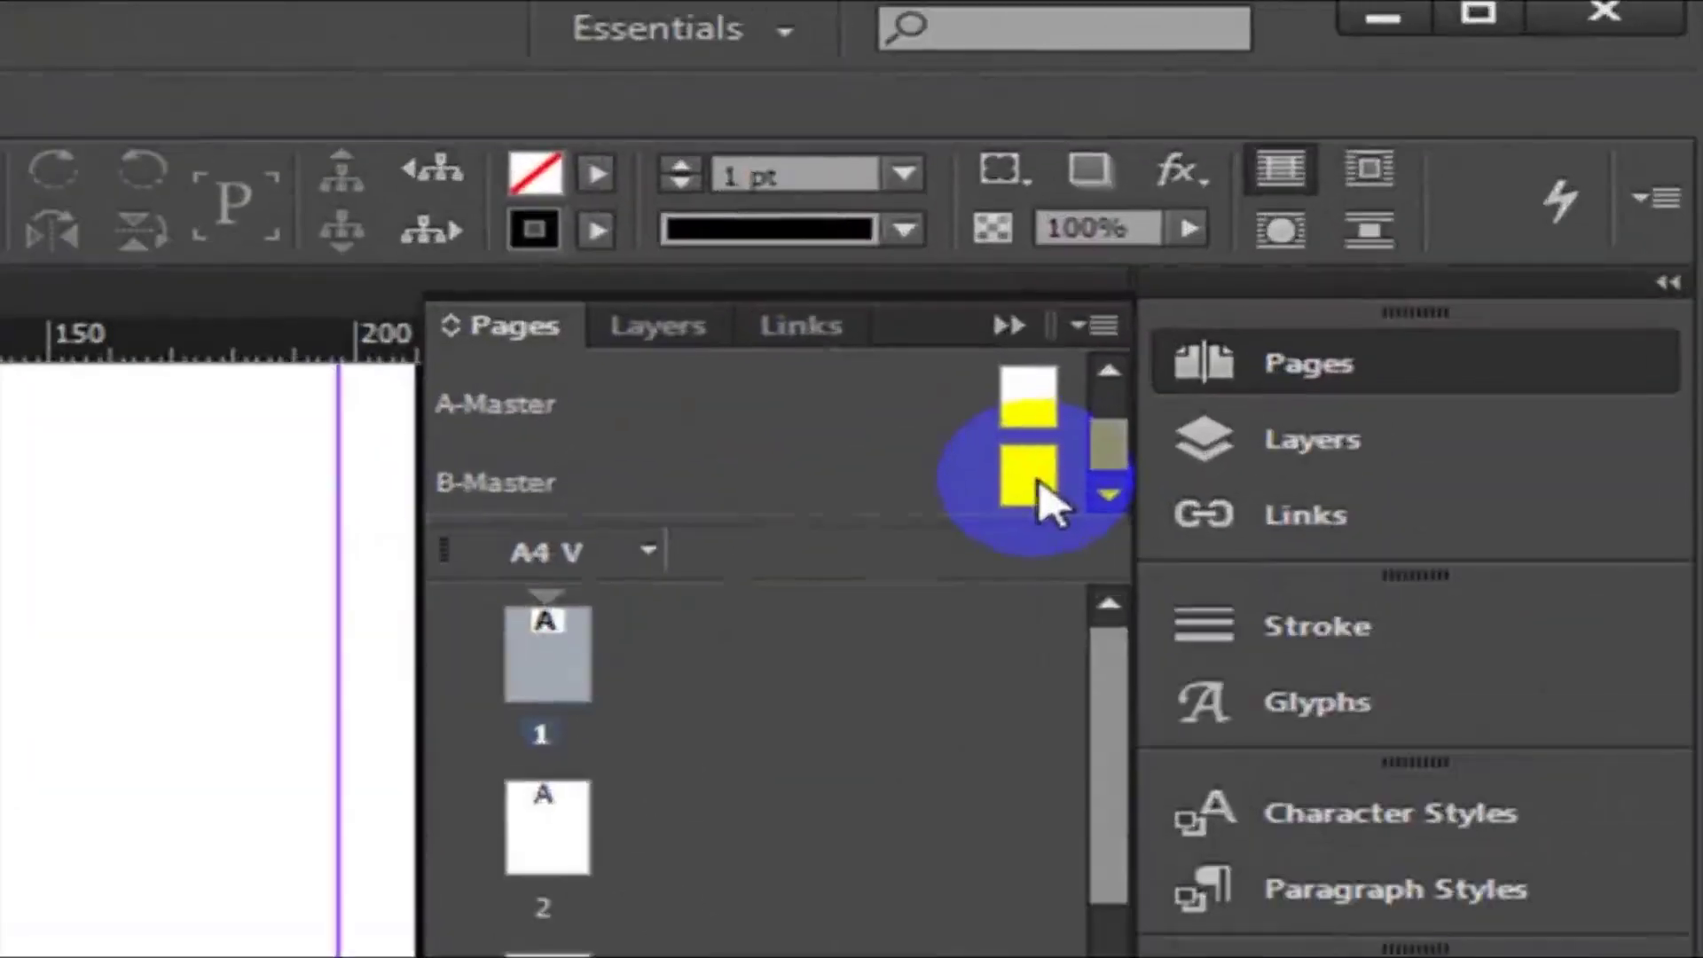
Open B-Master and draw a text frame across the bottom margin near the right margin, containing the placeholder text kkkk.
left_click(1372, 257)
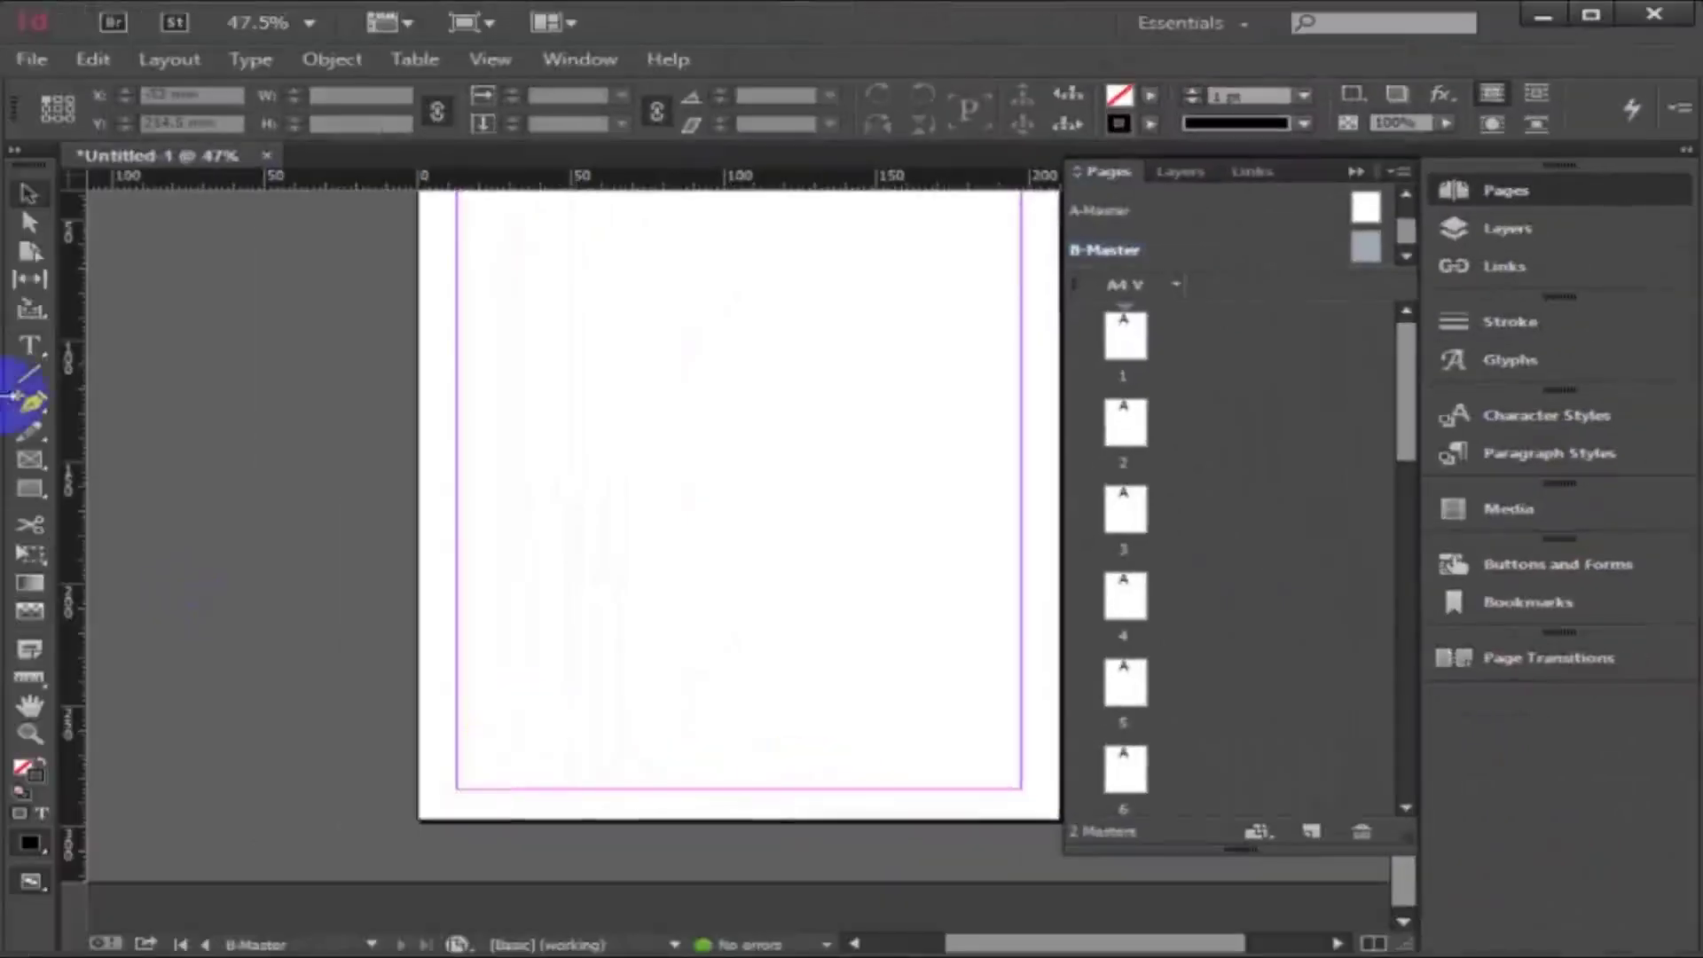
left_click(29, 345)
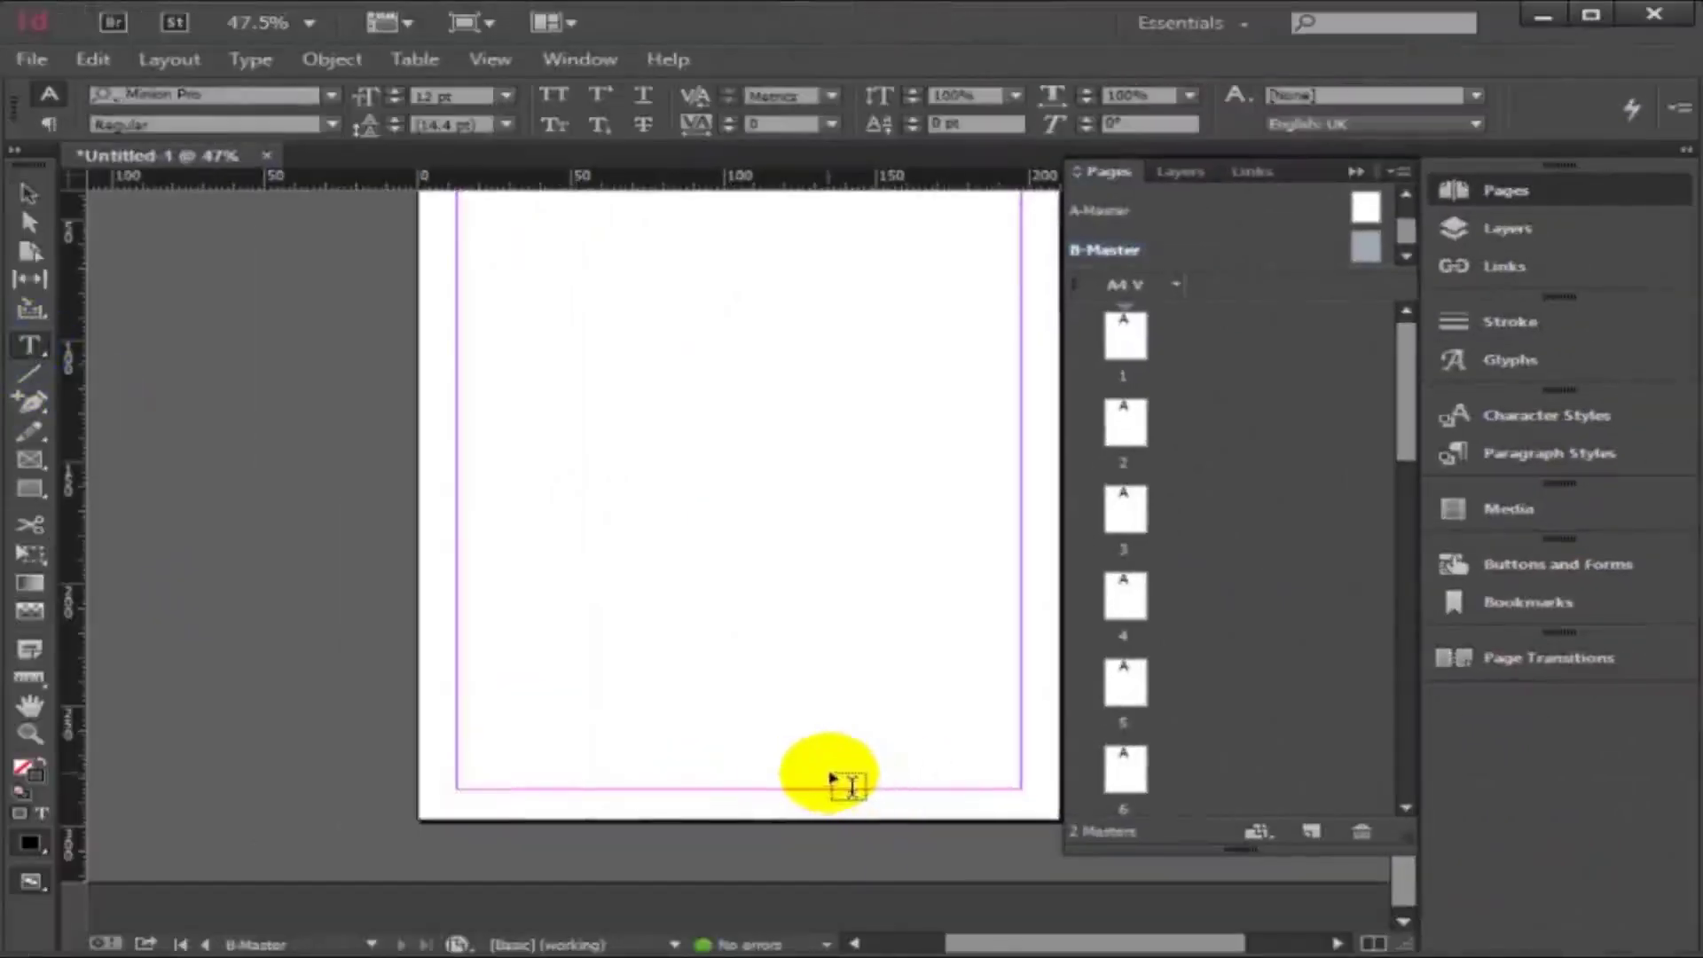
left_click_drag(840, 775, 970, 801)
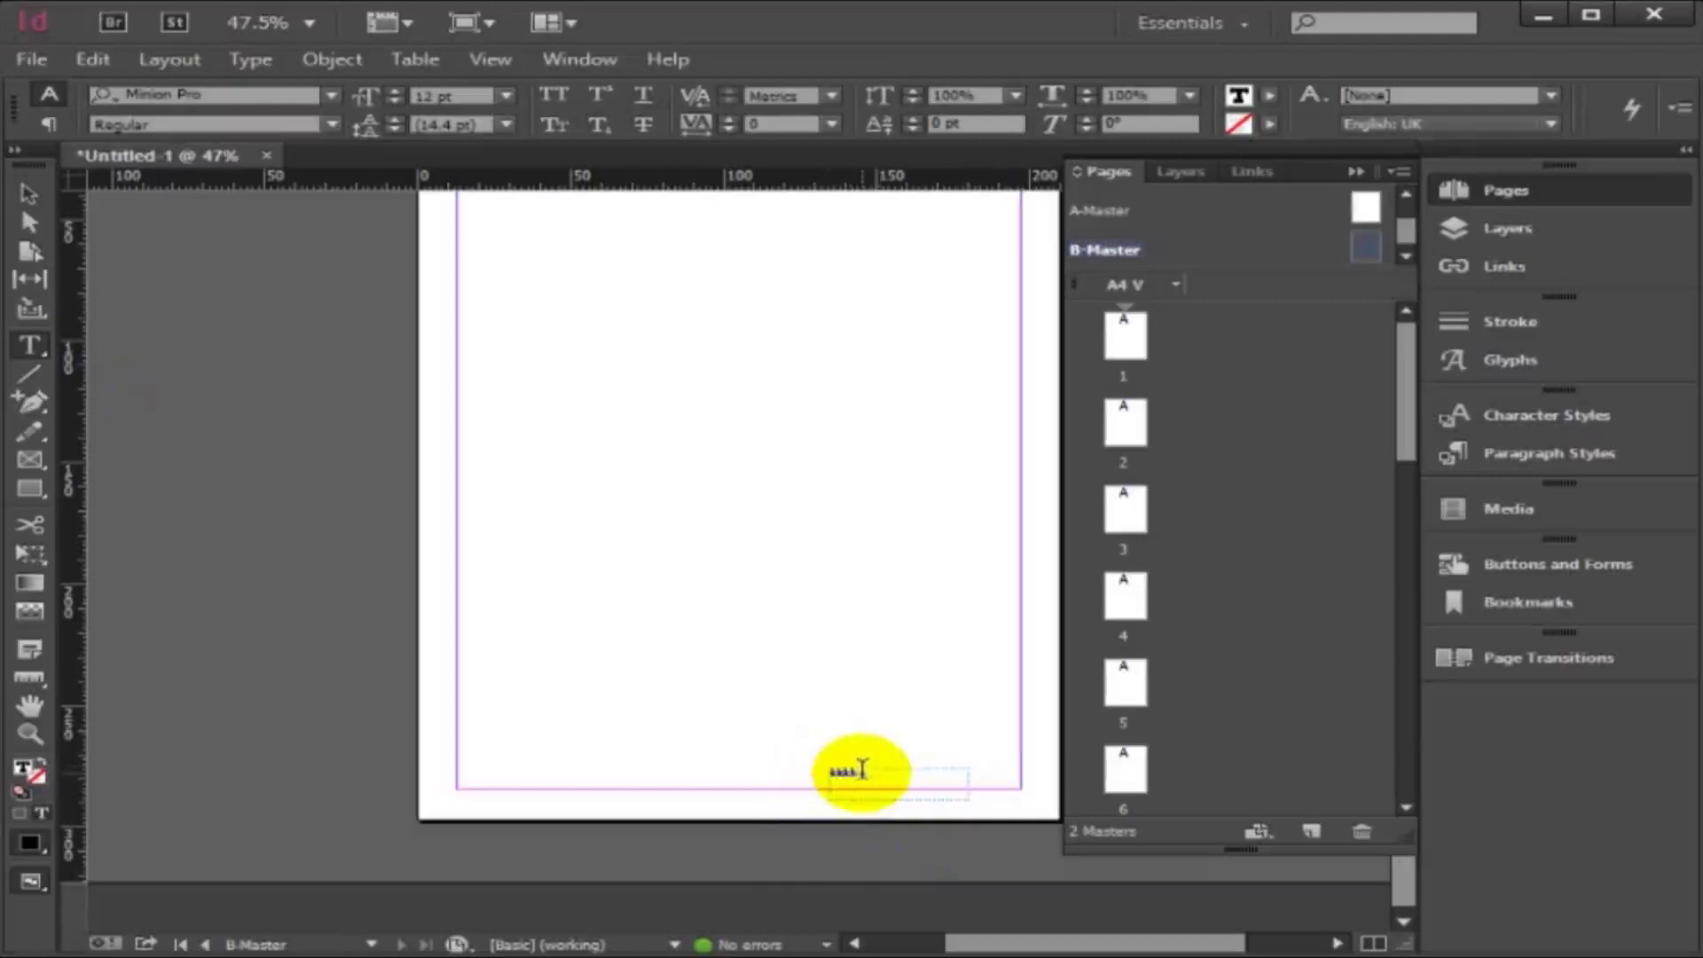
Set the font size of the placeholder text kkkk in the B-Master footer to 18 pt.
left_click_drag(863, 770, 820, 777)
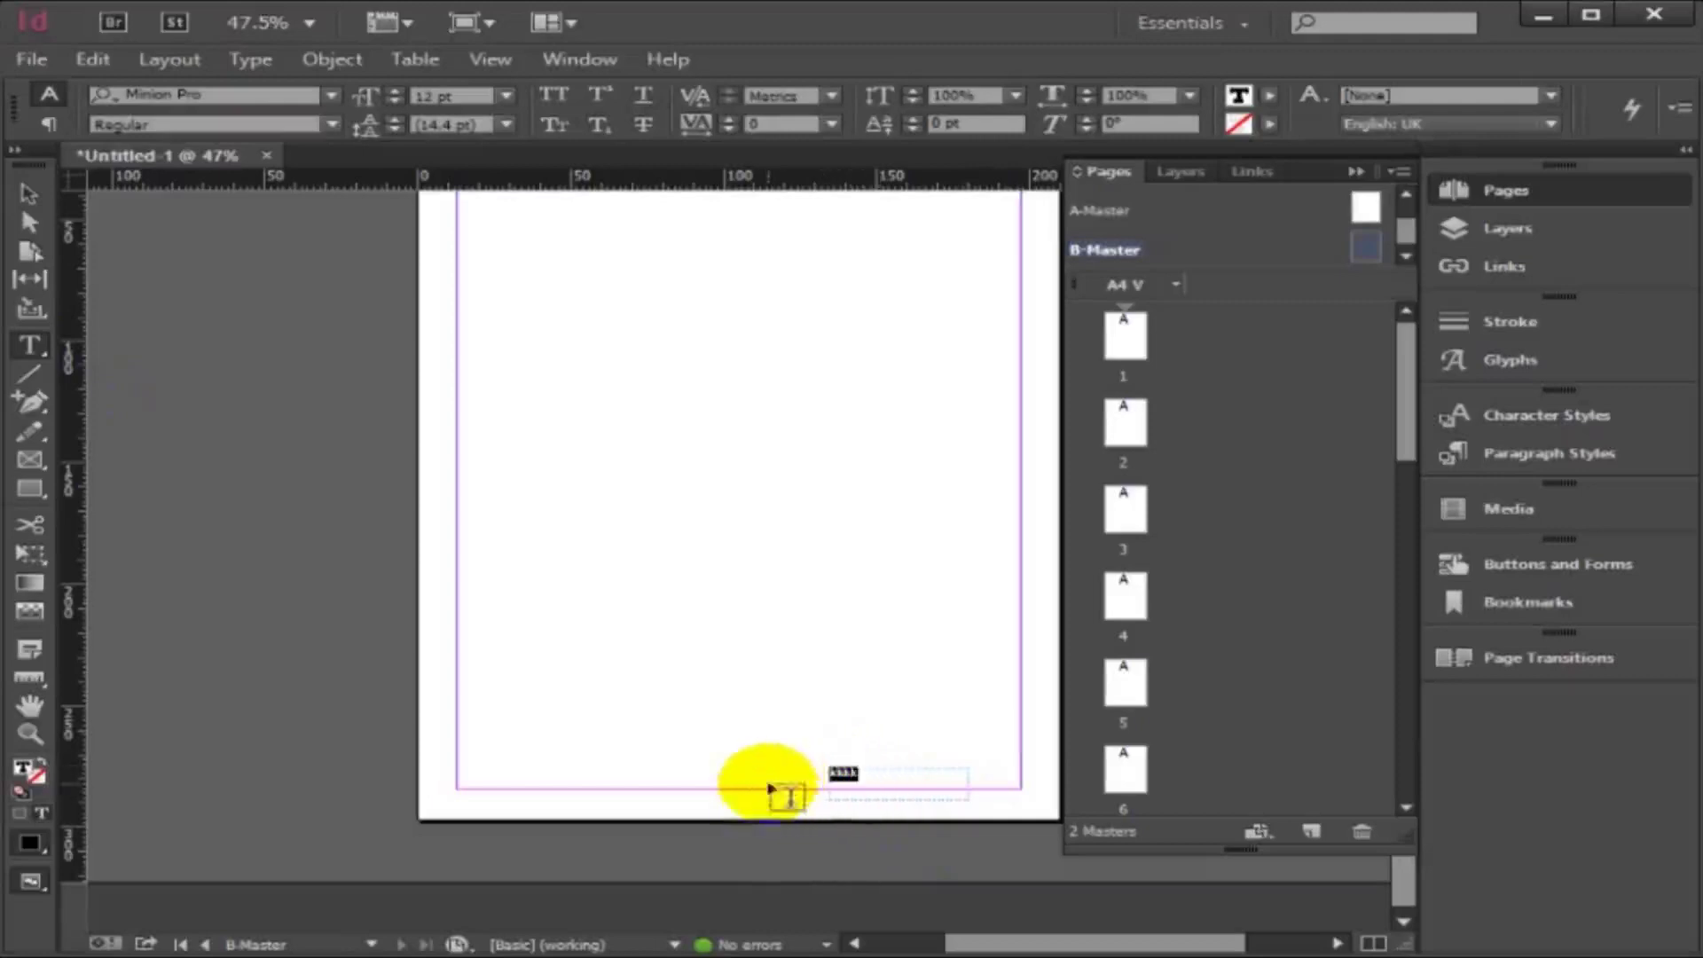
left_click(472, 126)
left_click(508, 94)
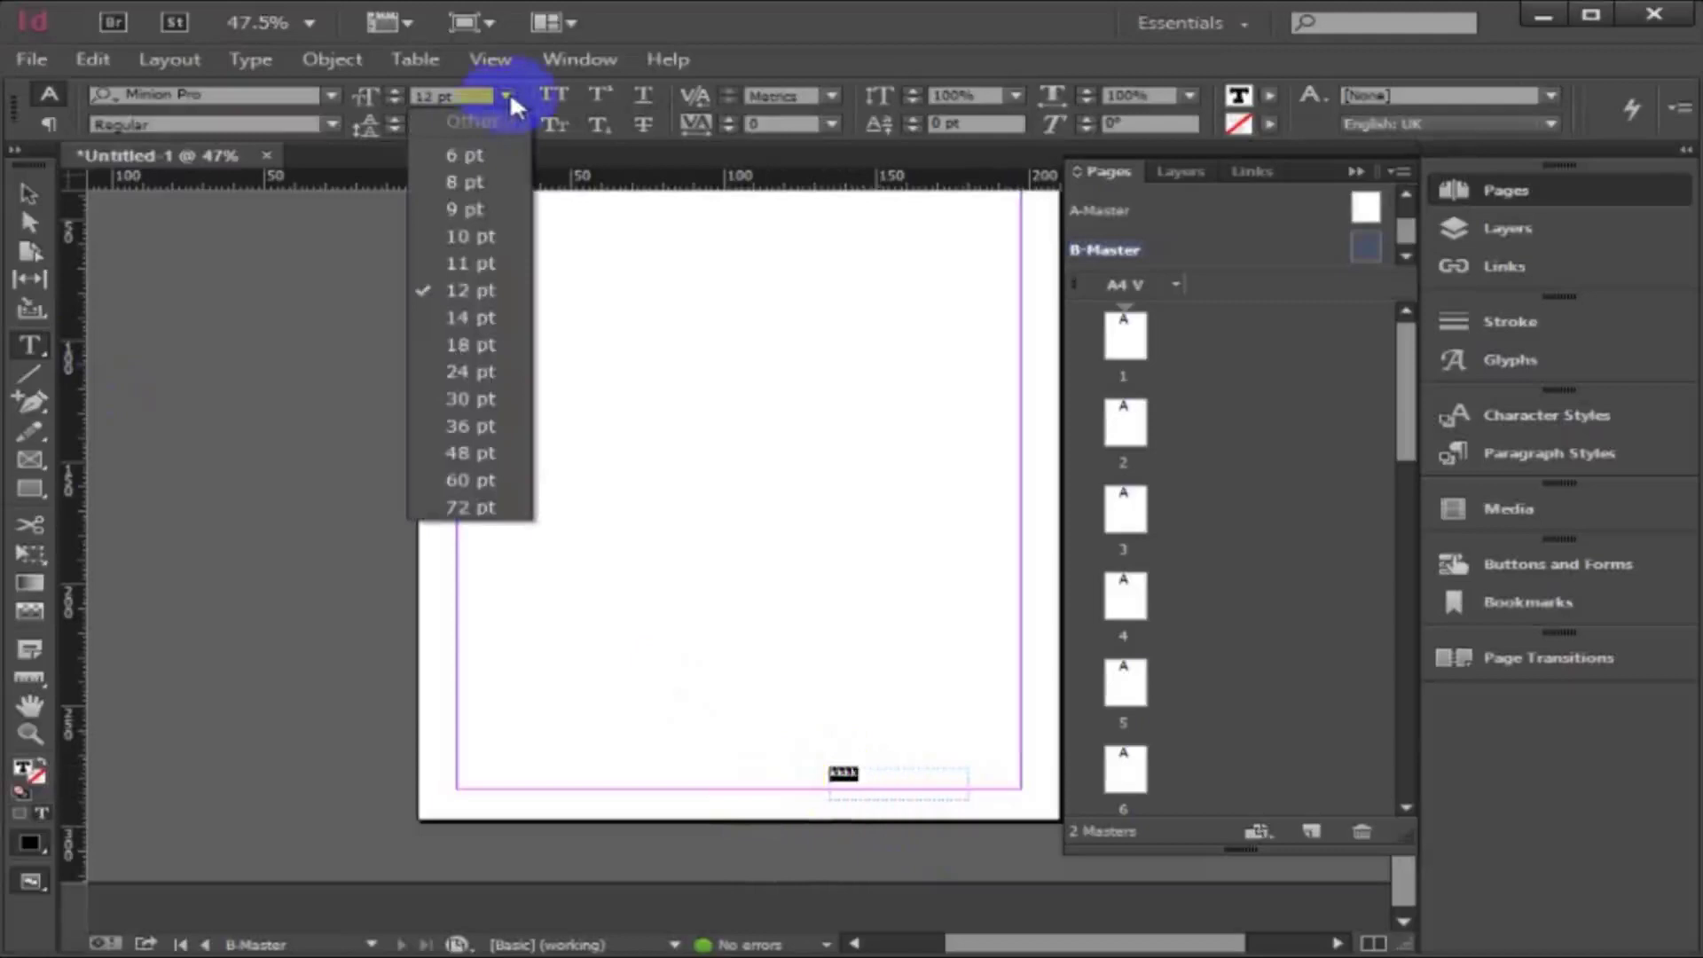
left_click(470, 344)
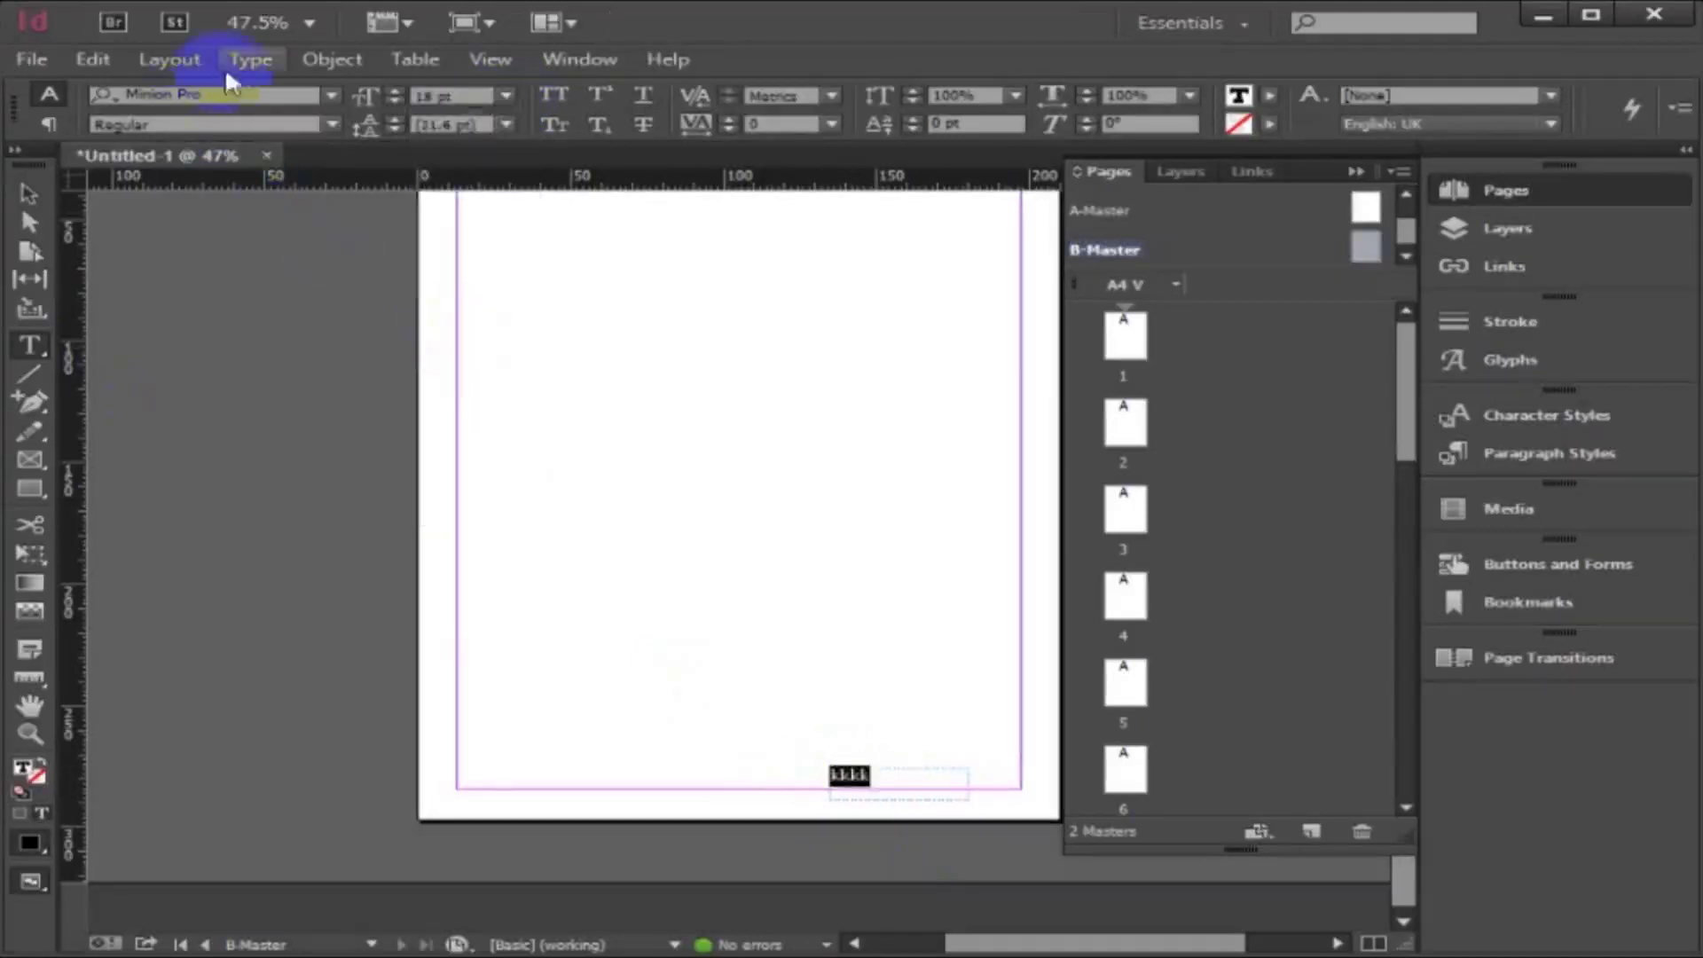
Replace the placeholder text kkkk in the B-Master footer with the Current Page Number marker.
left_click(248, 59)
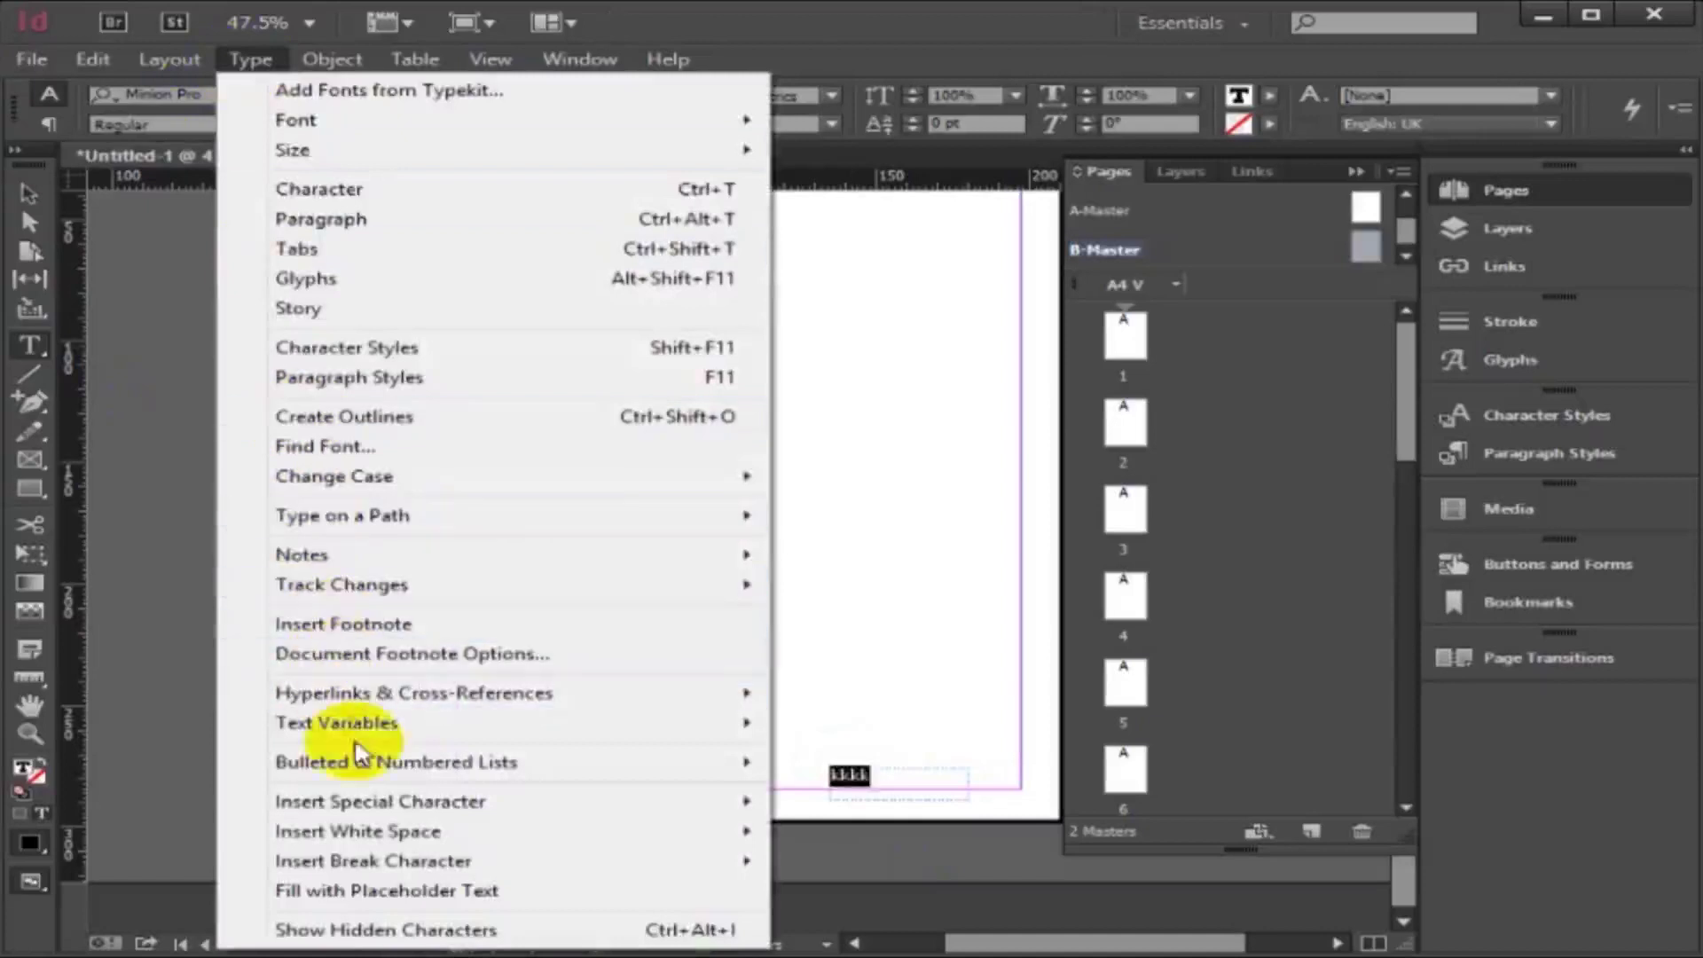
mouse_move(350, 810)
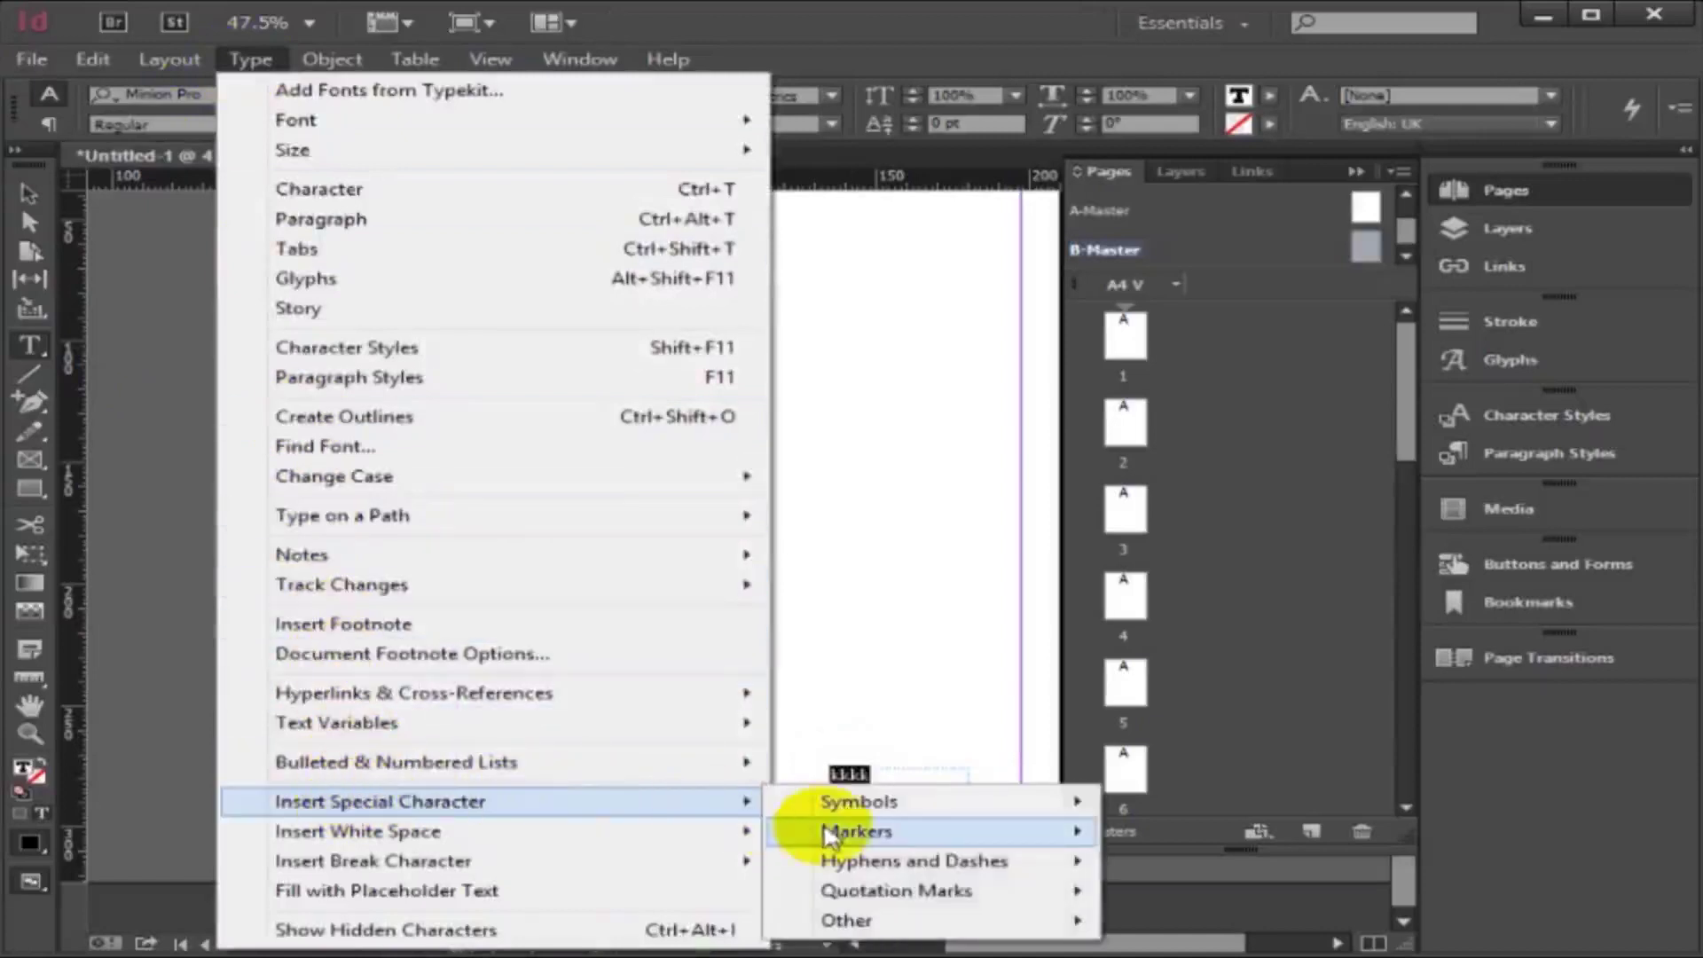
mouse_move(829, 837)
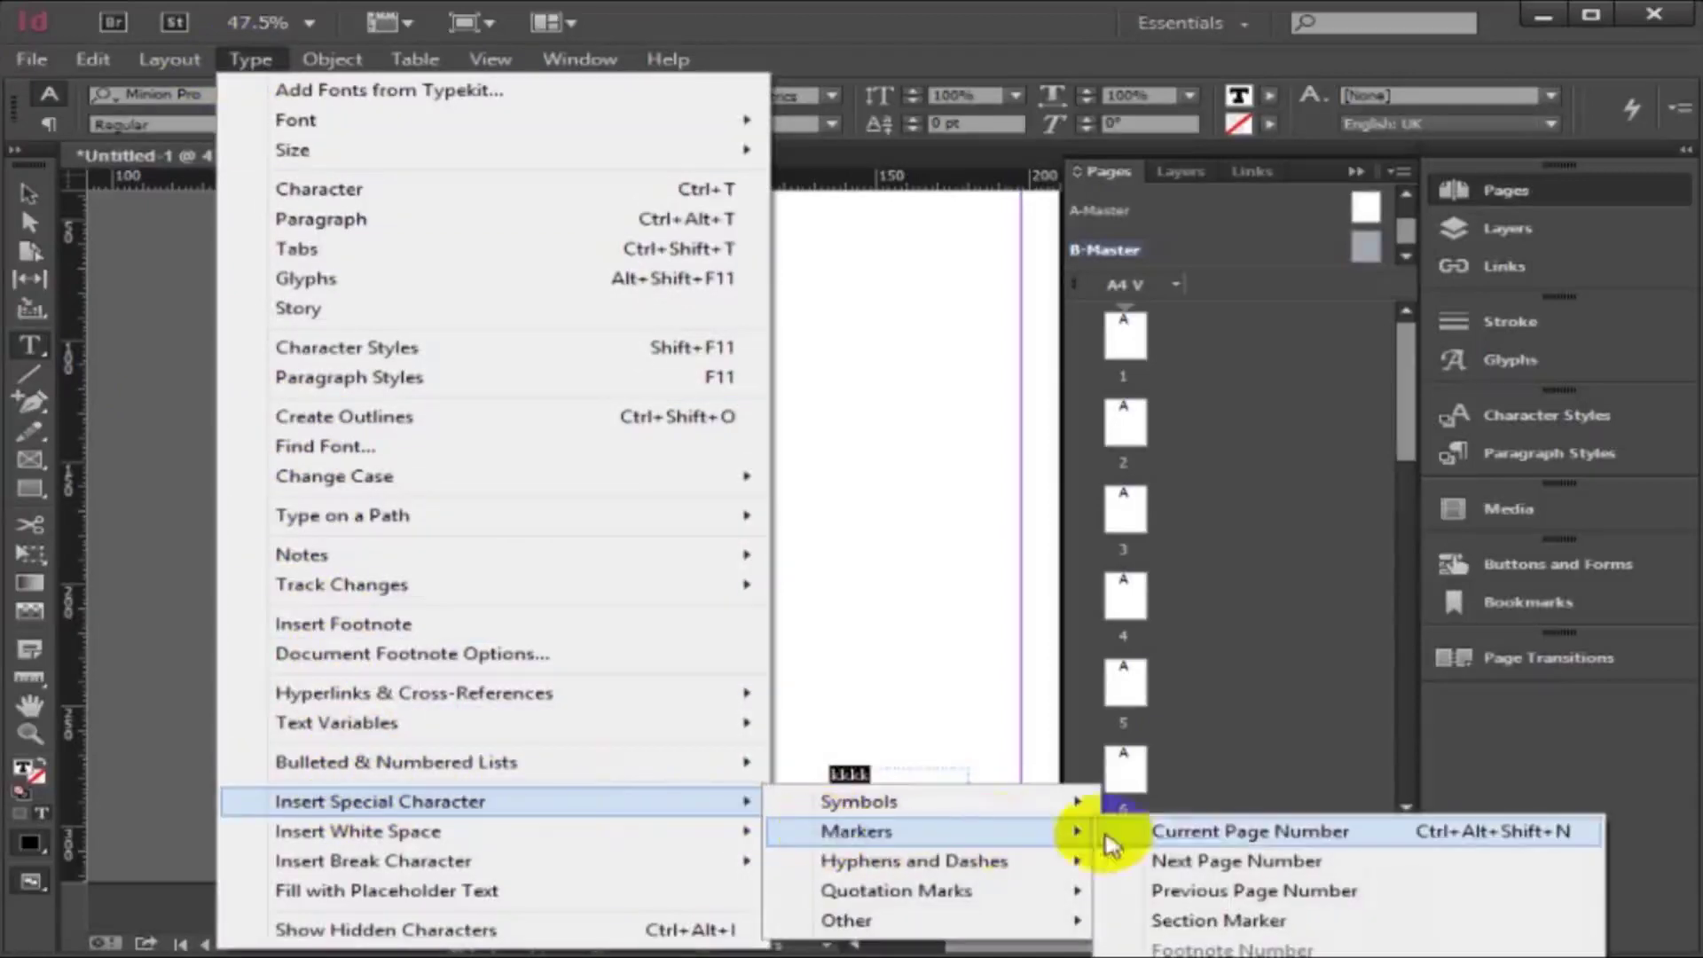
left_click(1202, 838)
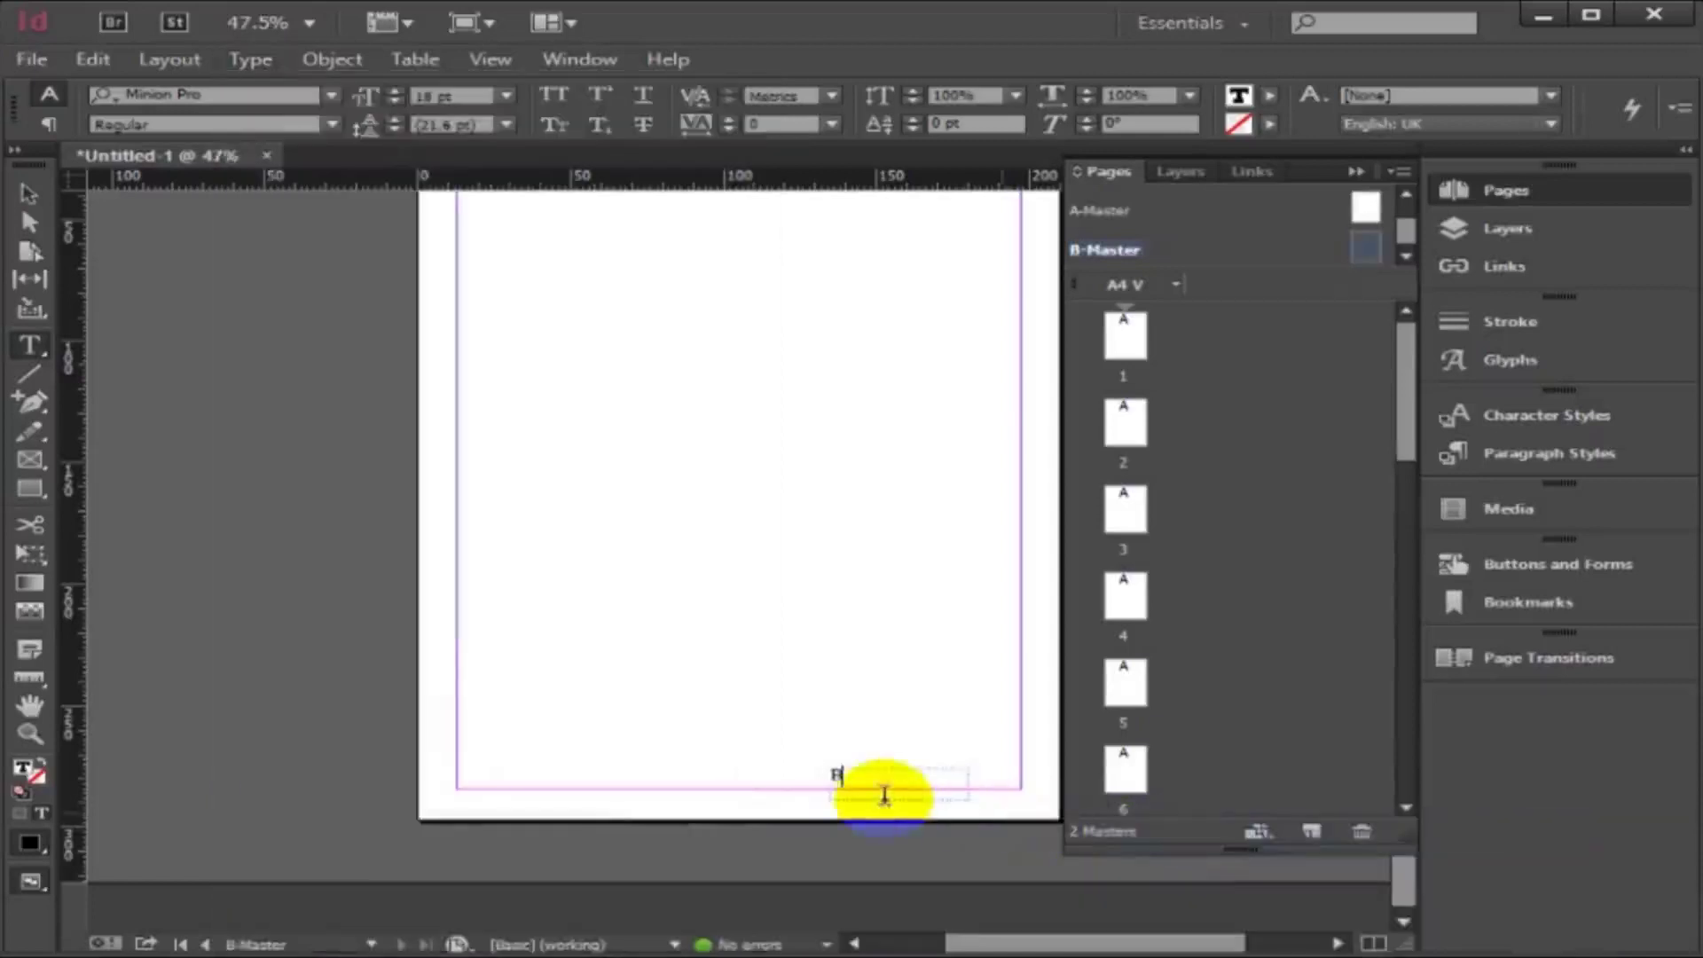
left_click(865, 791)
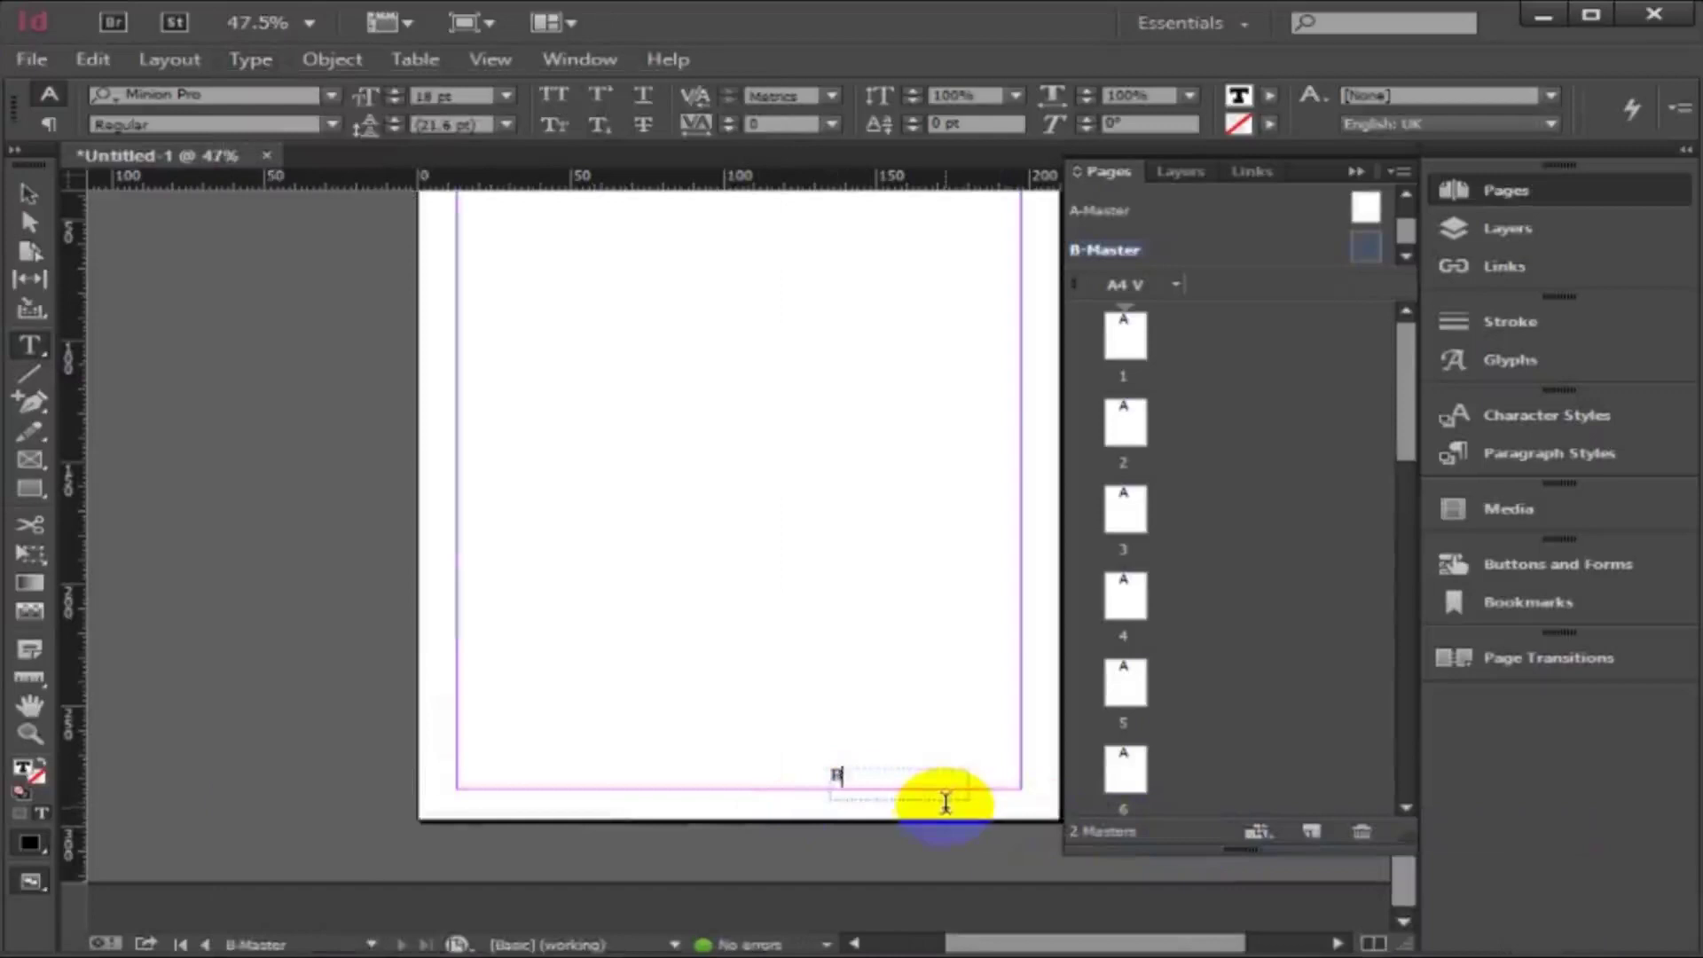
Shrink the B-Master page number frame to 15 by 8.3 mm and move it below the bottom margin, near the page's horizontal centre.
left_click(45, 193)
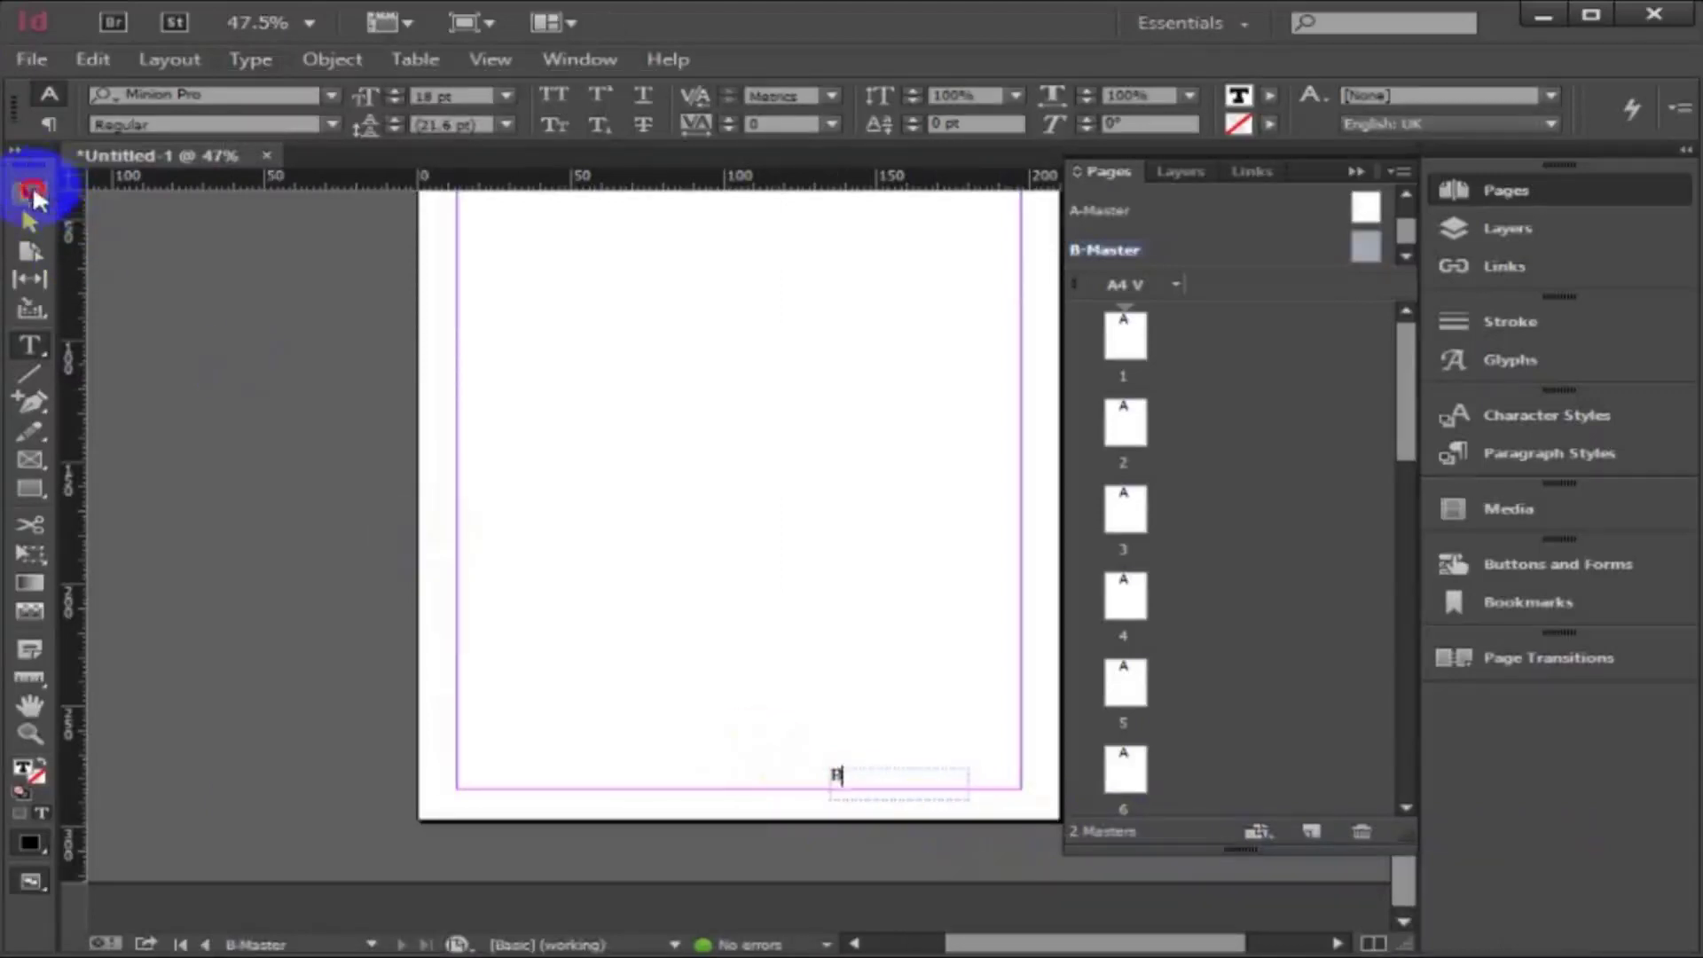
left_click(920, 803)
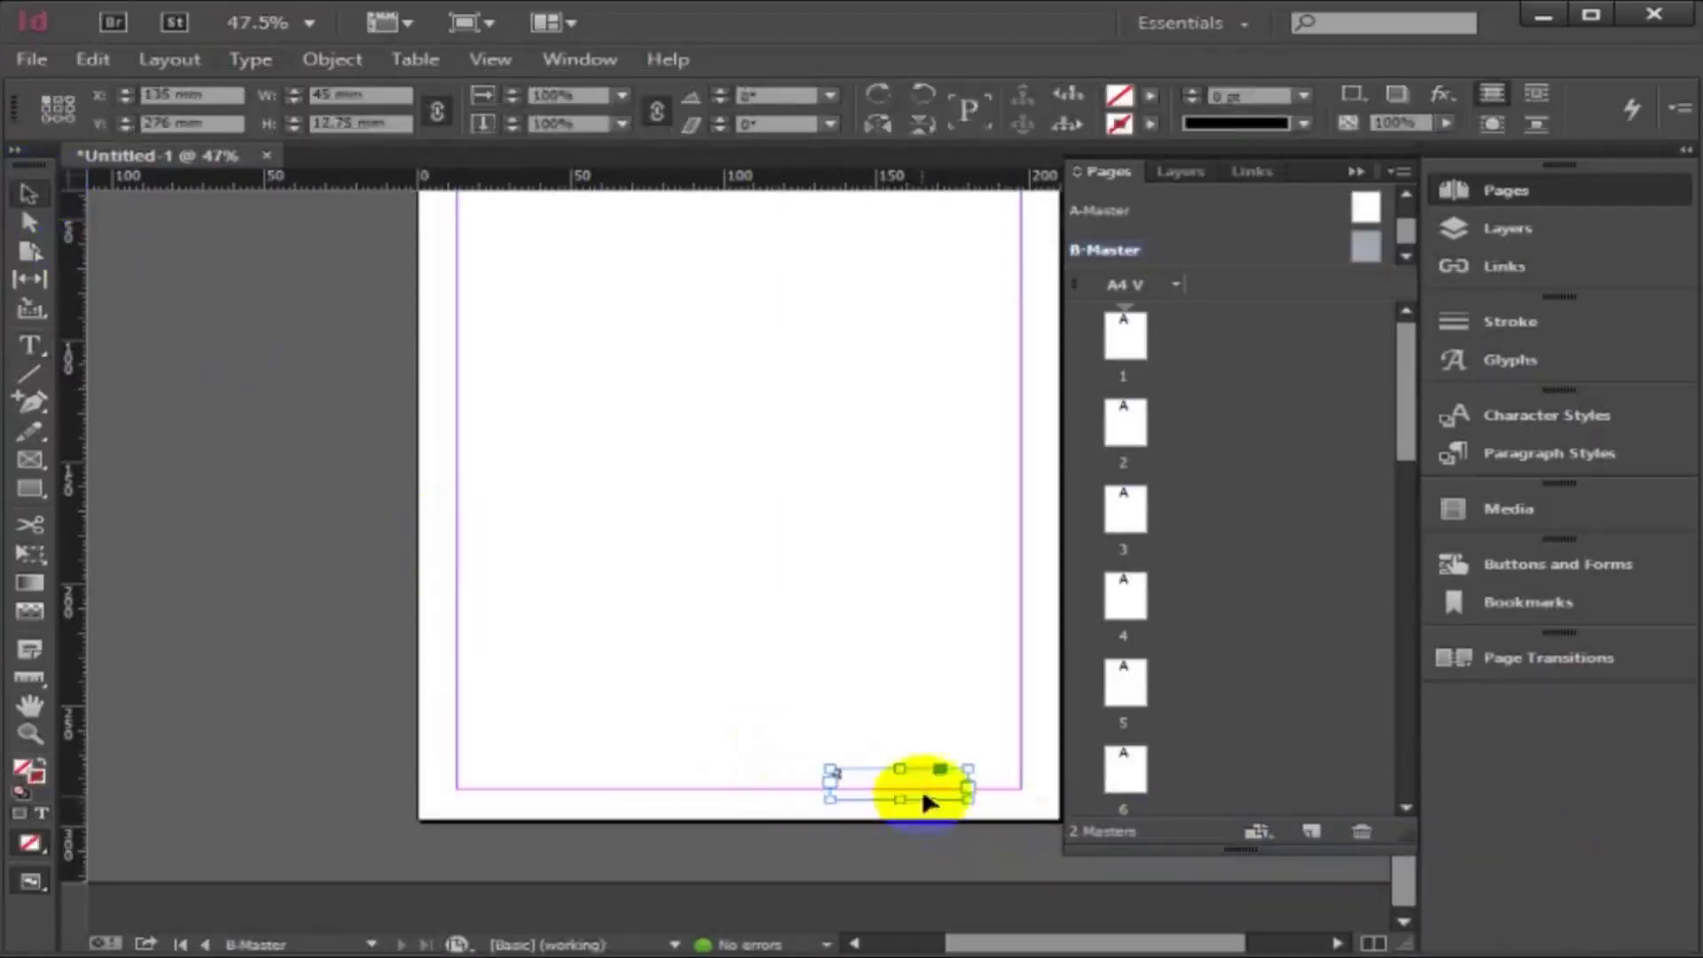
left_click_drag(965, 801, 879, 789)
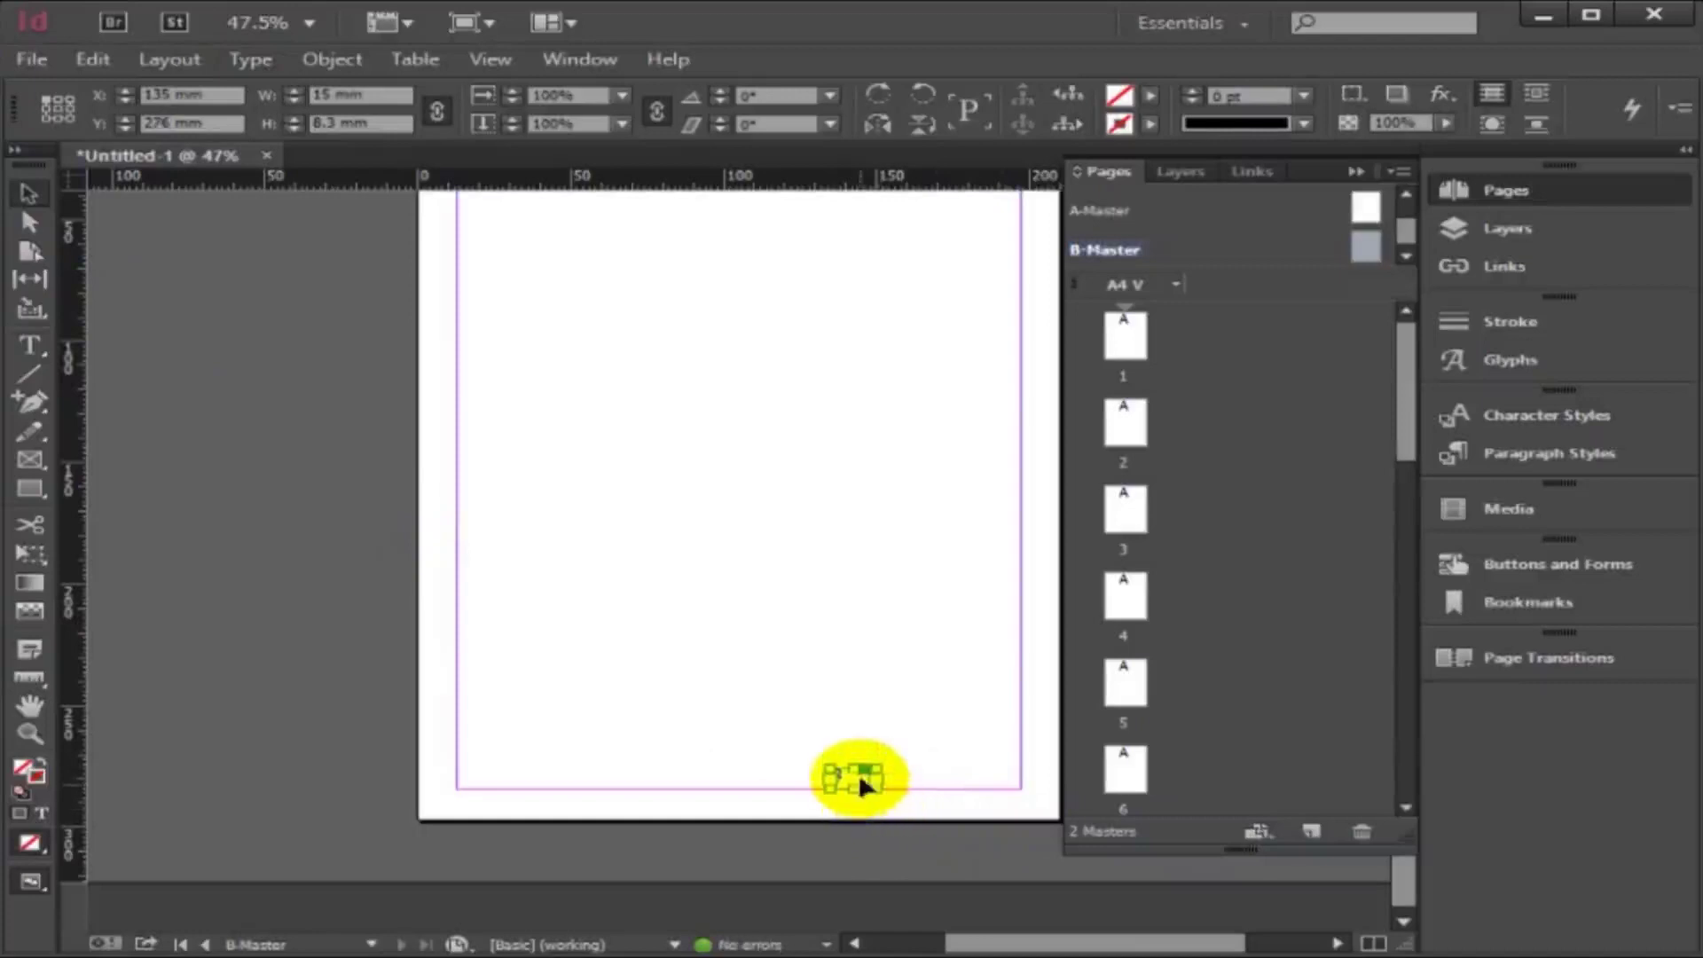
left_click_drag(862, 782, 749, 803)
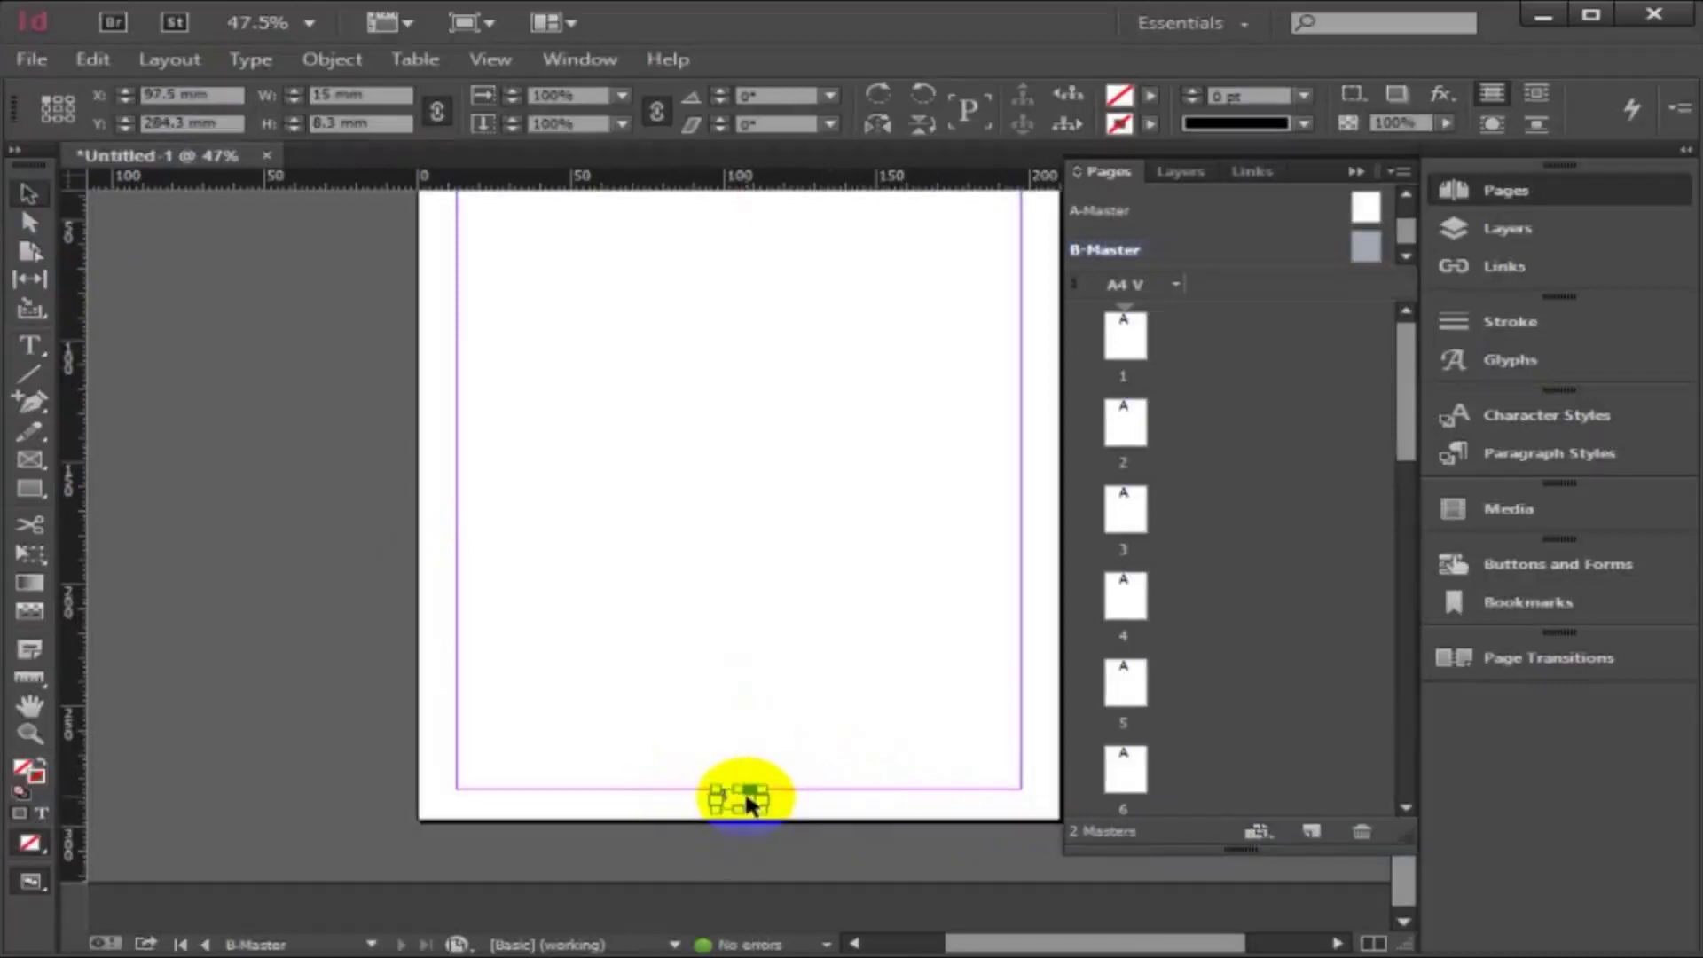
Compare the header and footer page number on page 11 with page 10, and check the number frame on B-Master.
left_click_drag(1145, 366, 1159, 745)
left_click(1131, 679)
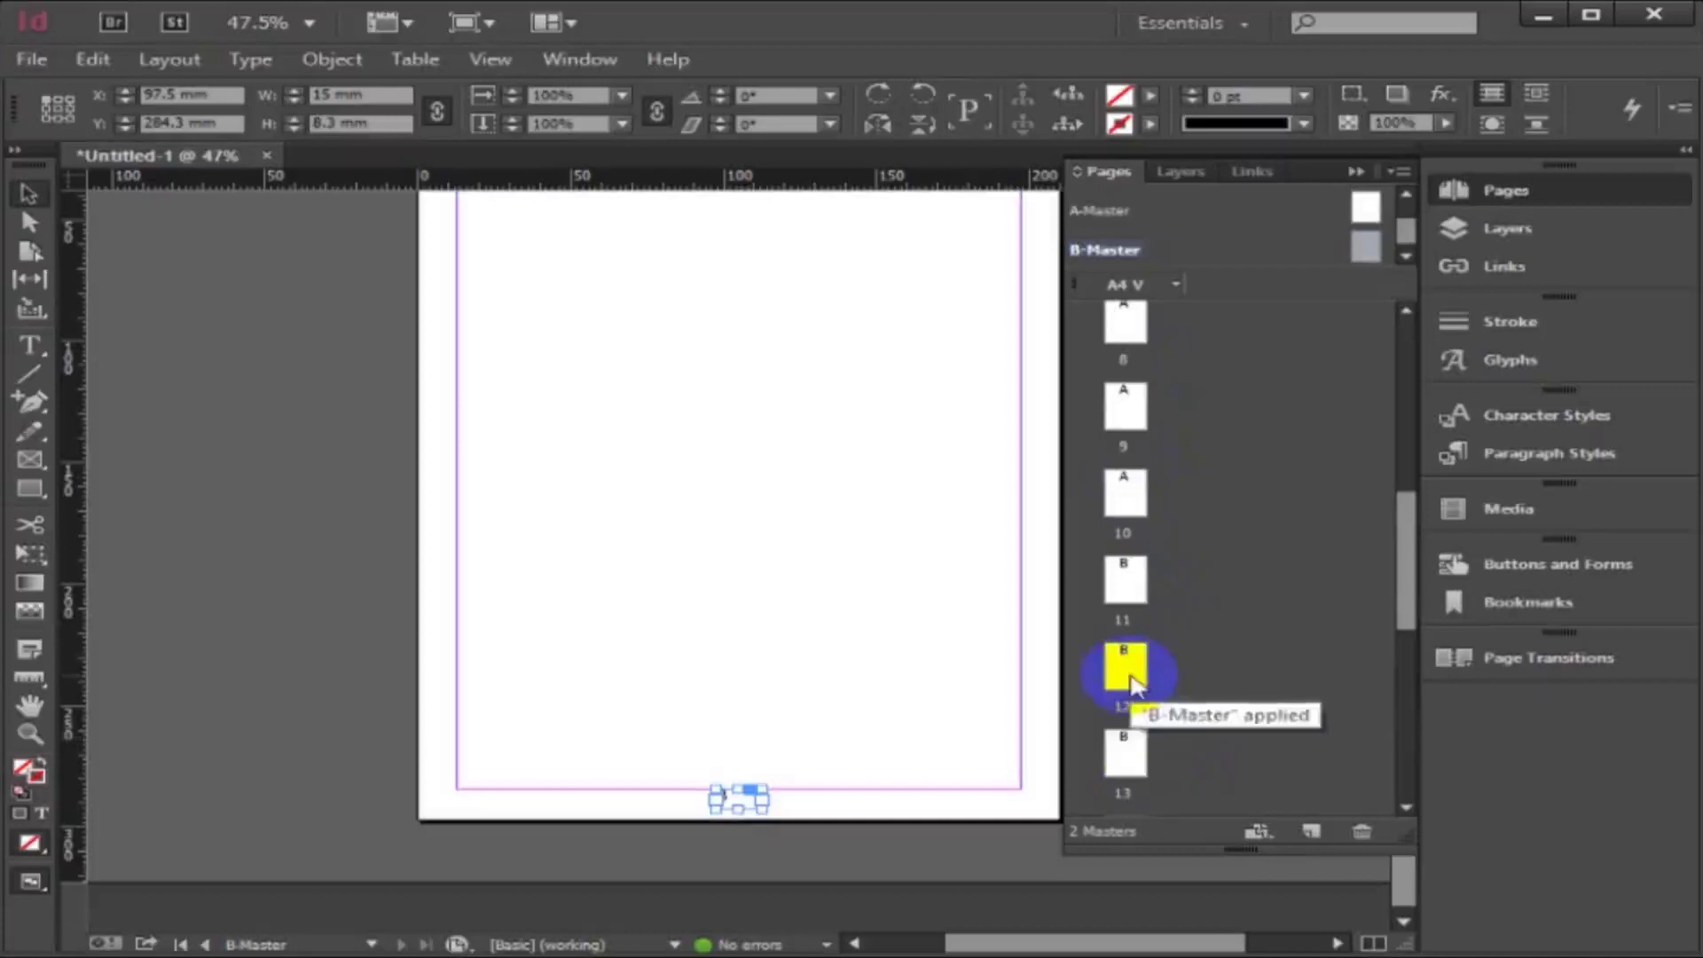
double_click(1125, 581)
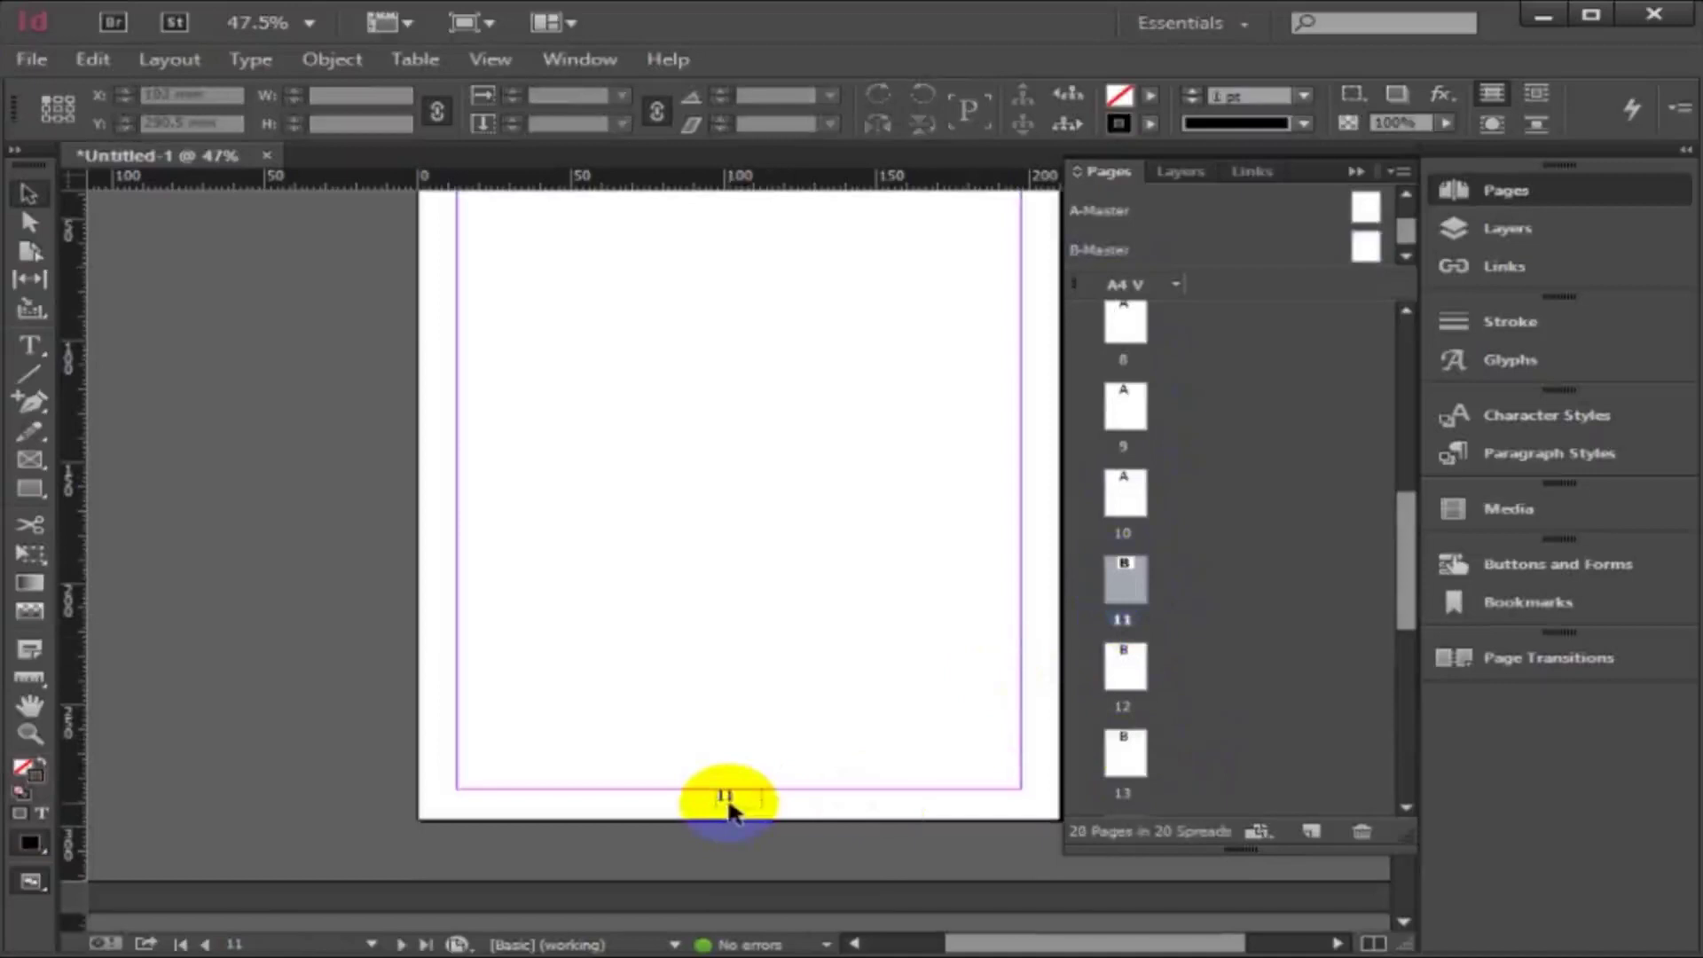
scroll(788, 707, "up", 6)
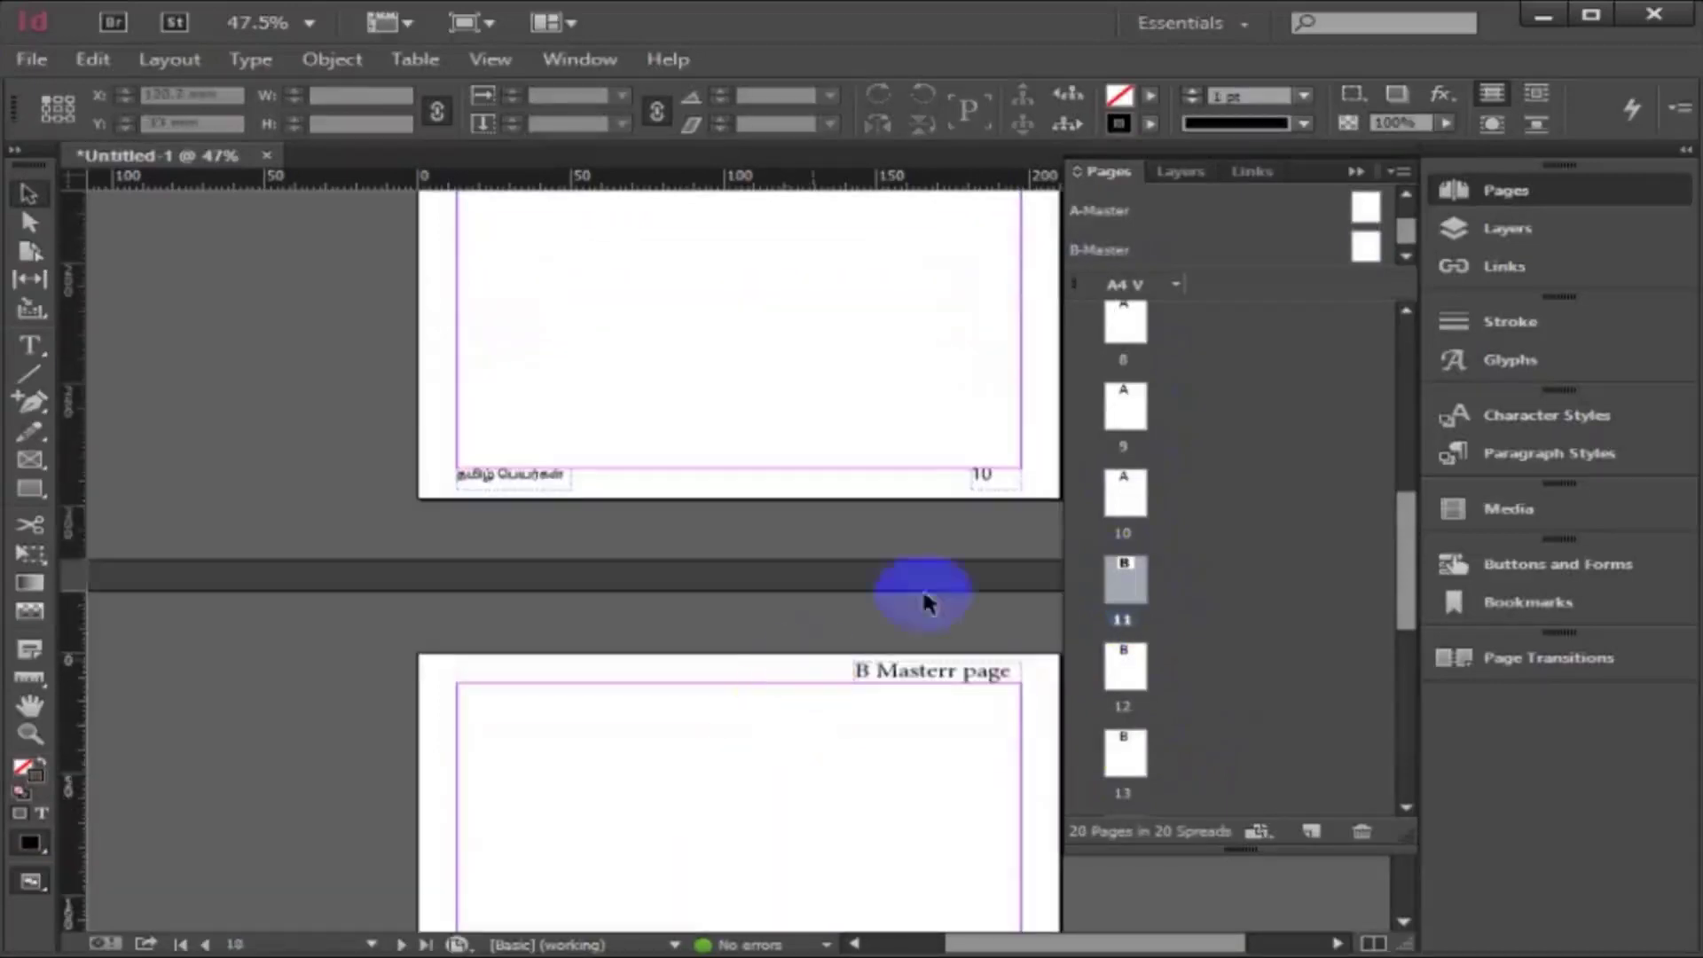
scroll(814, 720, "down", 2)
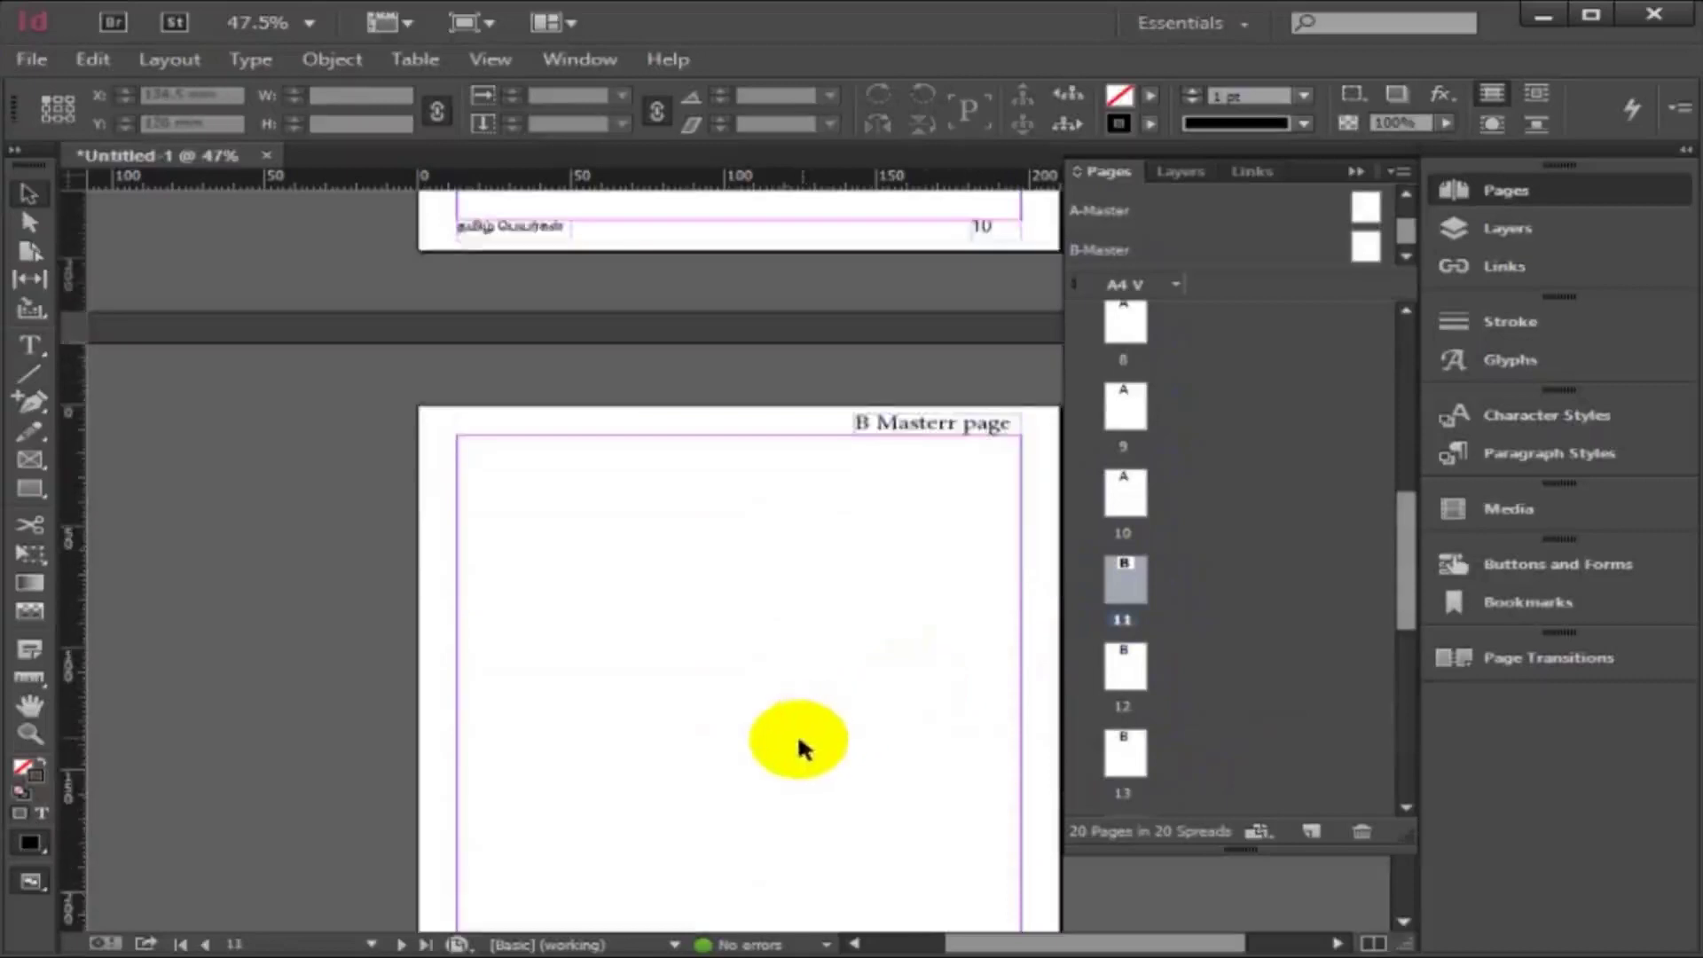
scroll(800, 743, "down", 3)
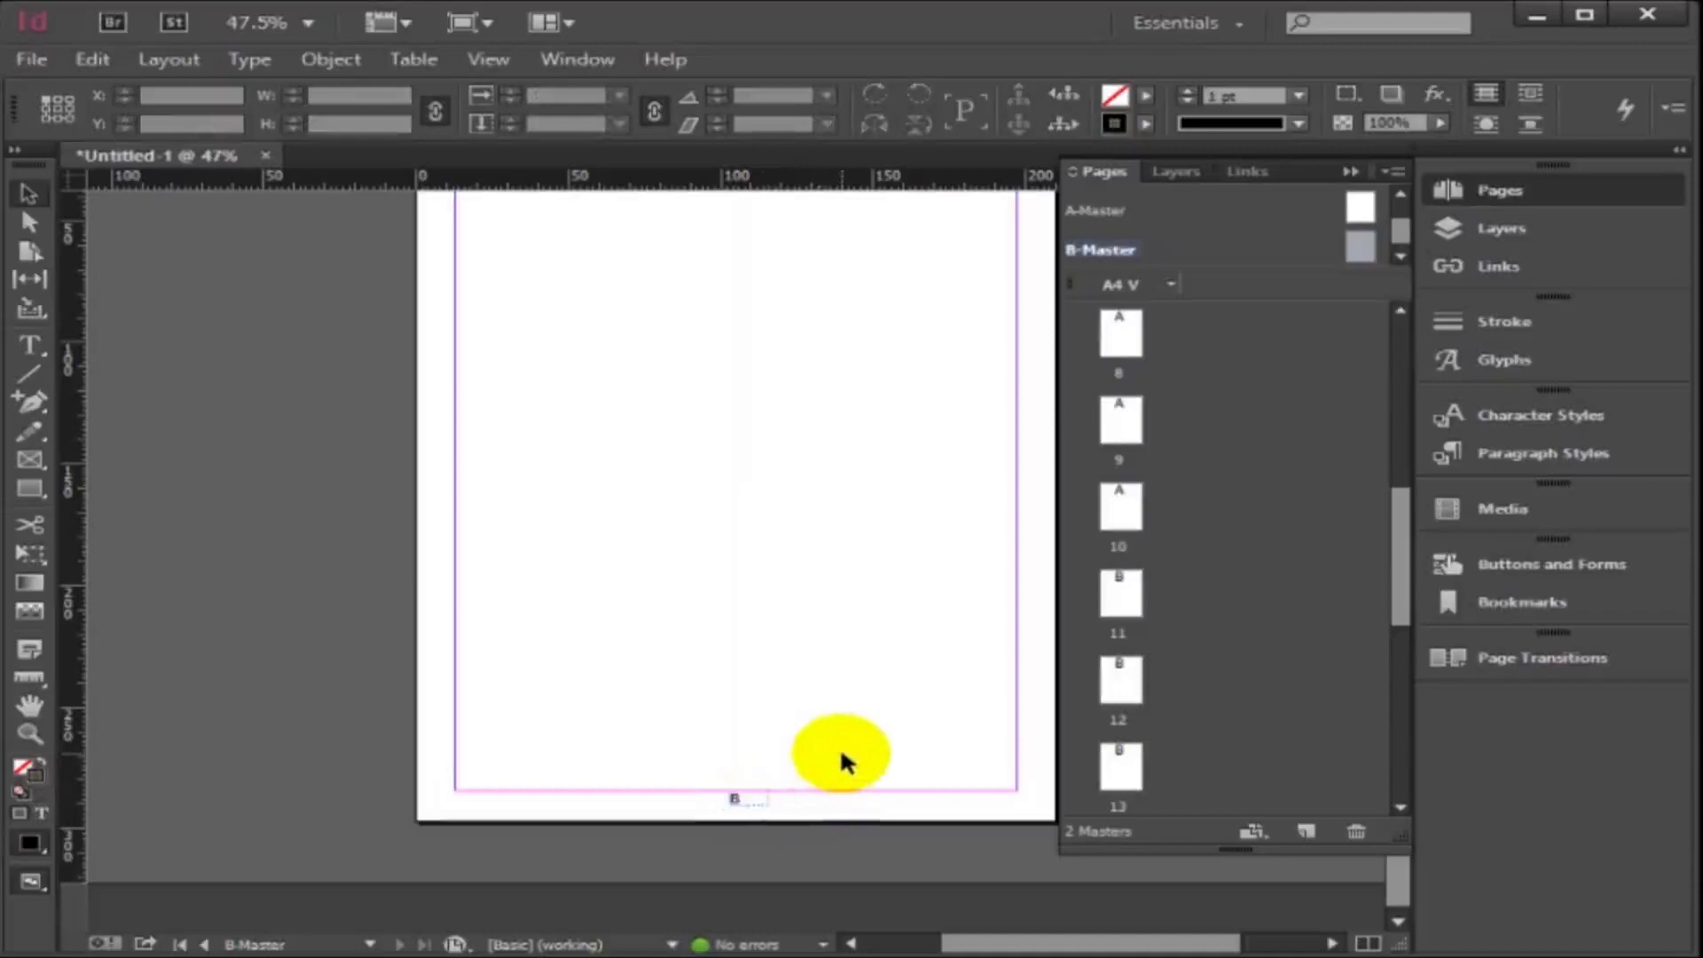
left_click(750, 805)
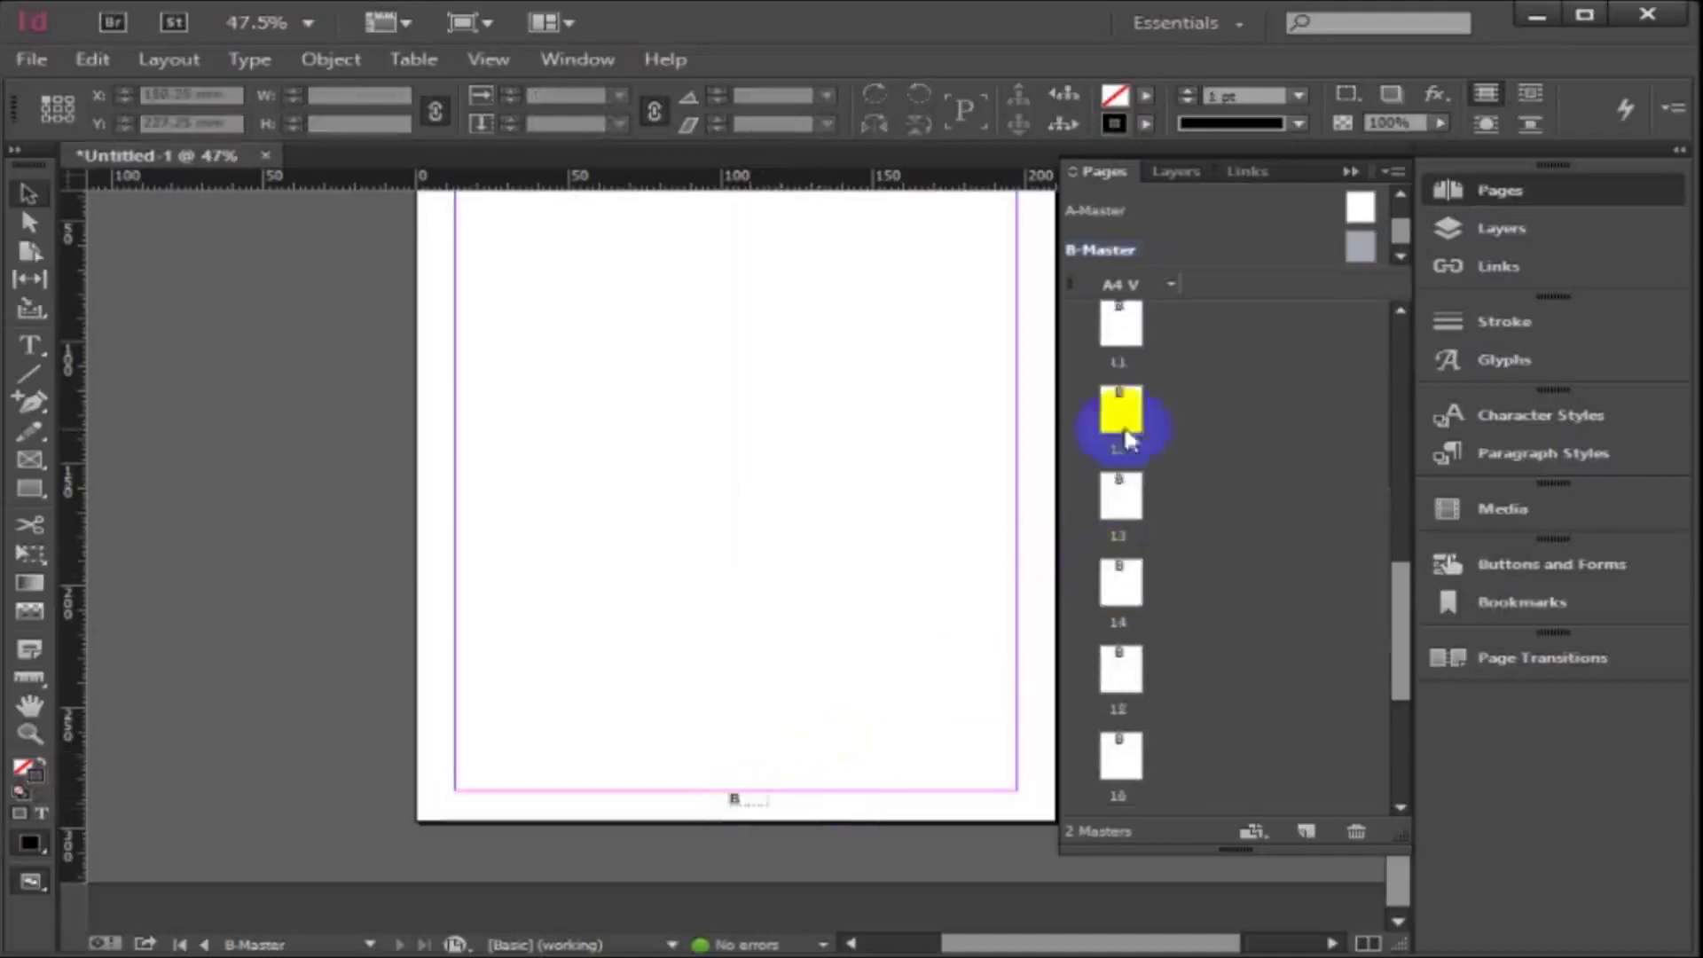
Examine the B-Master header and centred footer page numbers from page 11 through the document's last pages.
scroll(1130, 441, "down", 3)
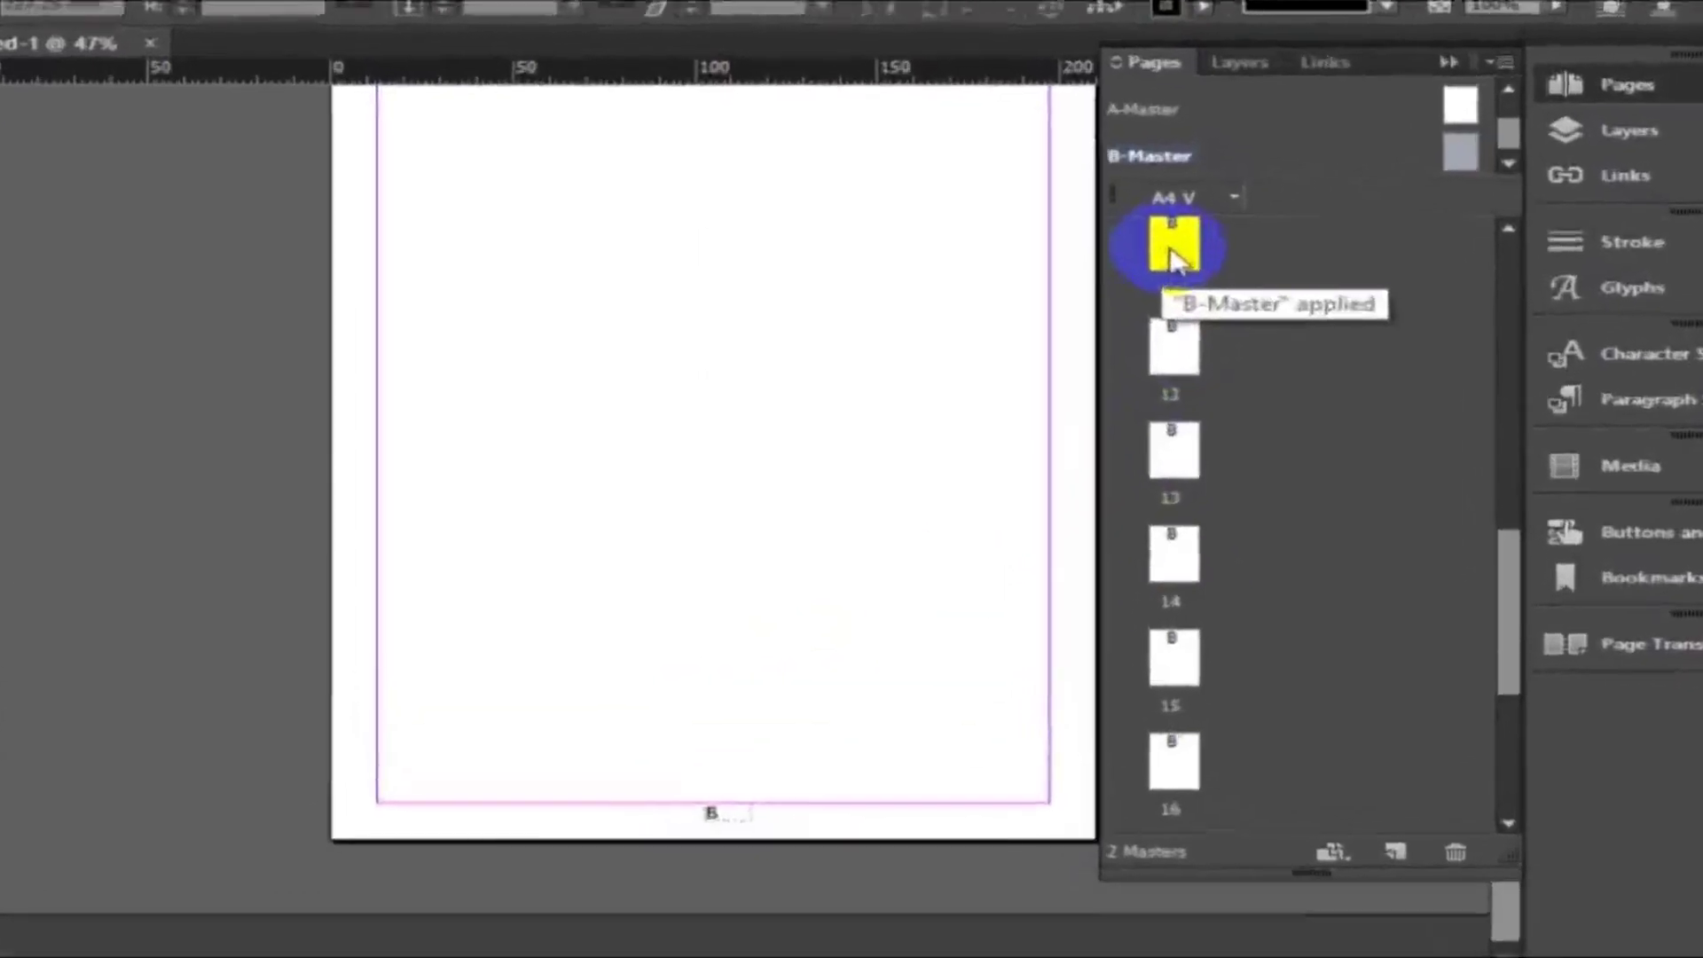
double_click(1176, 255)
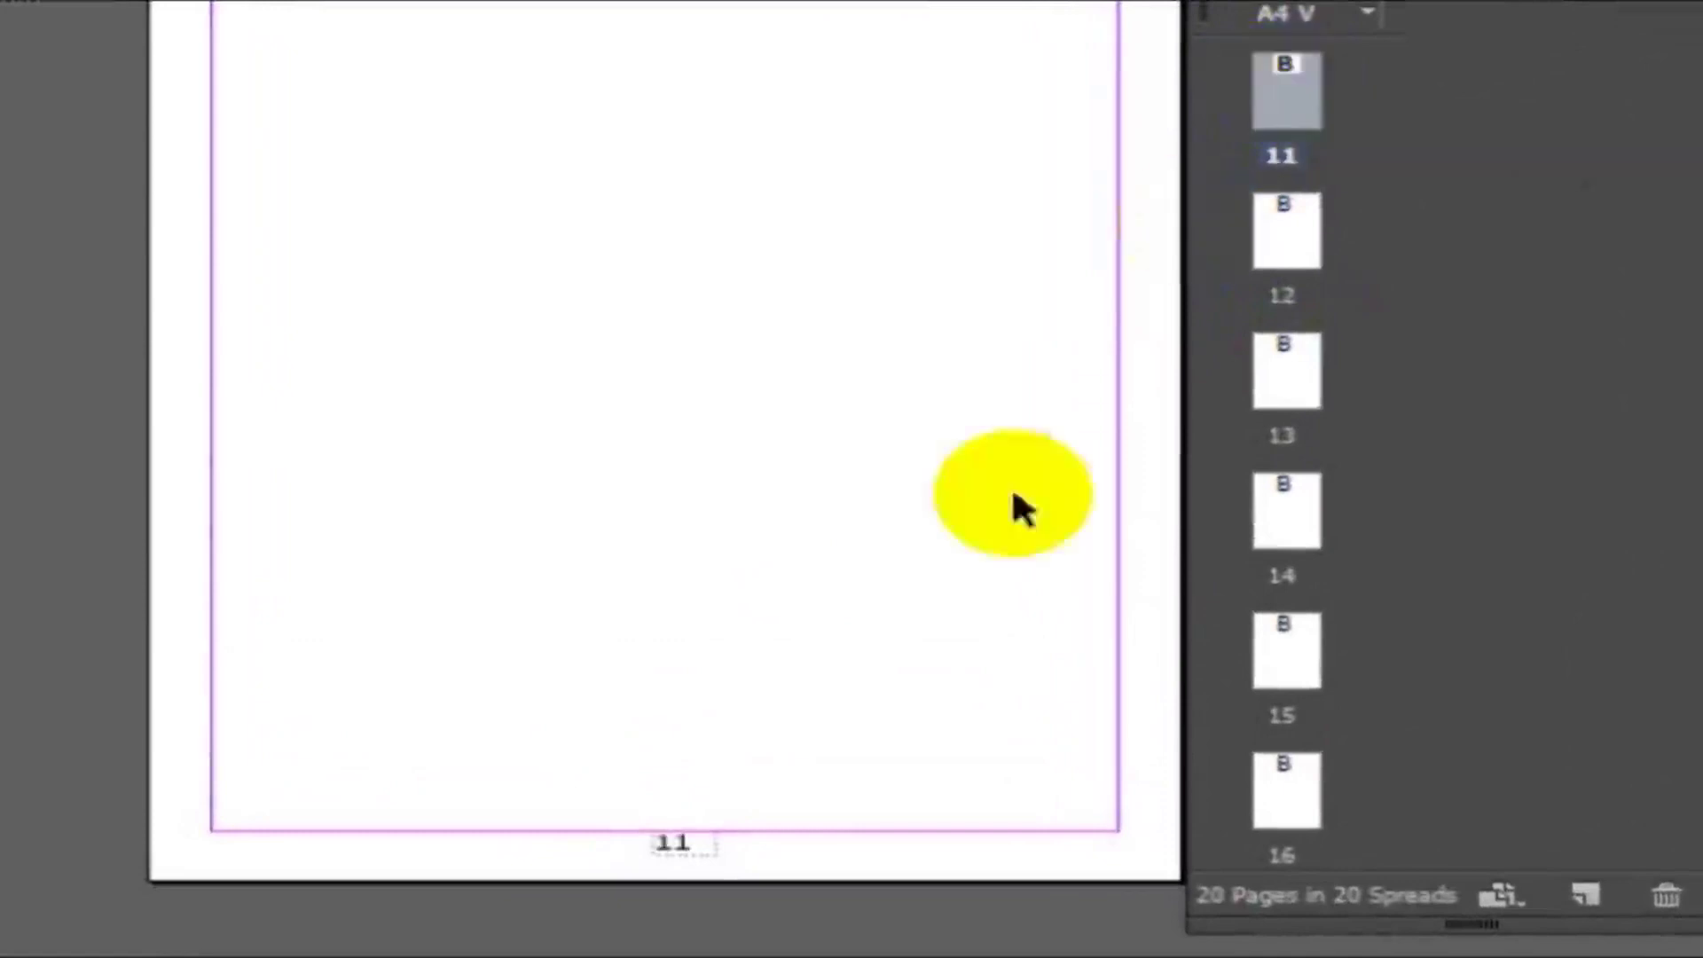
scroll(681, 857, "down", 8)
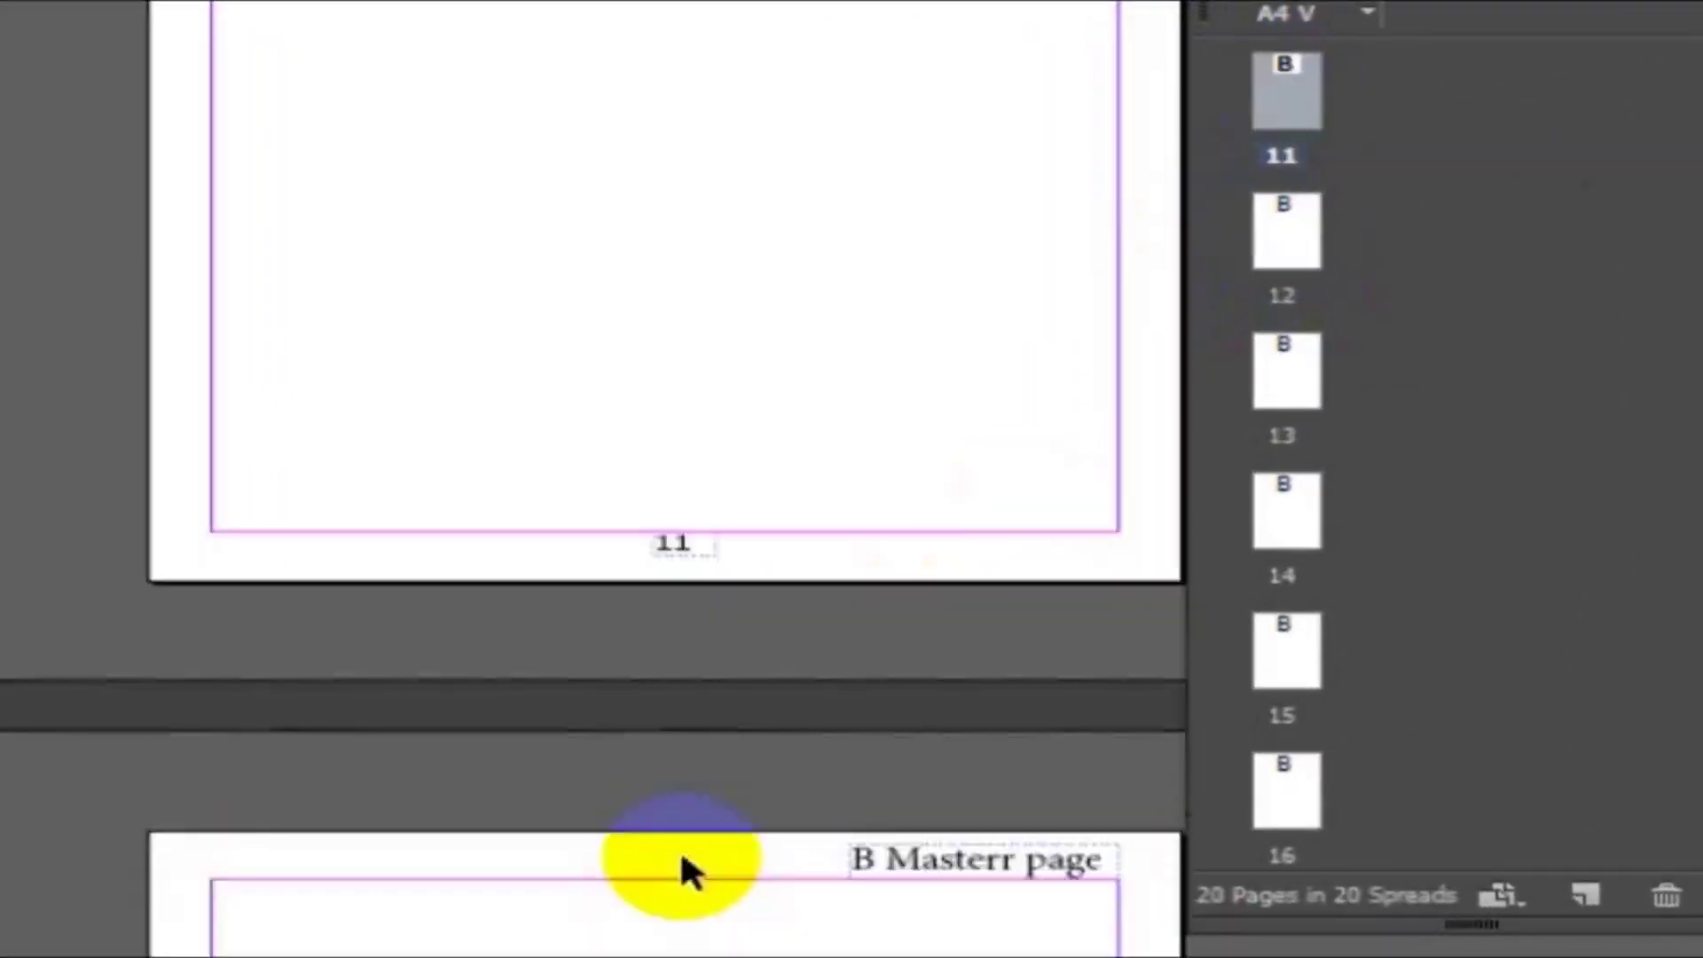
scroll(681, 856, "down", 5)
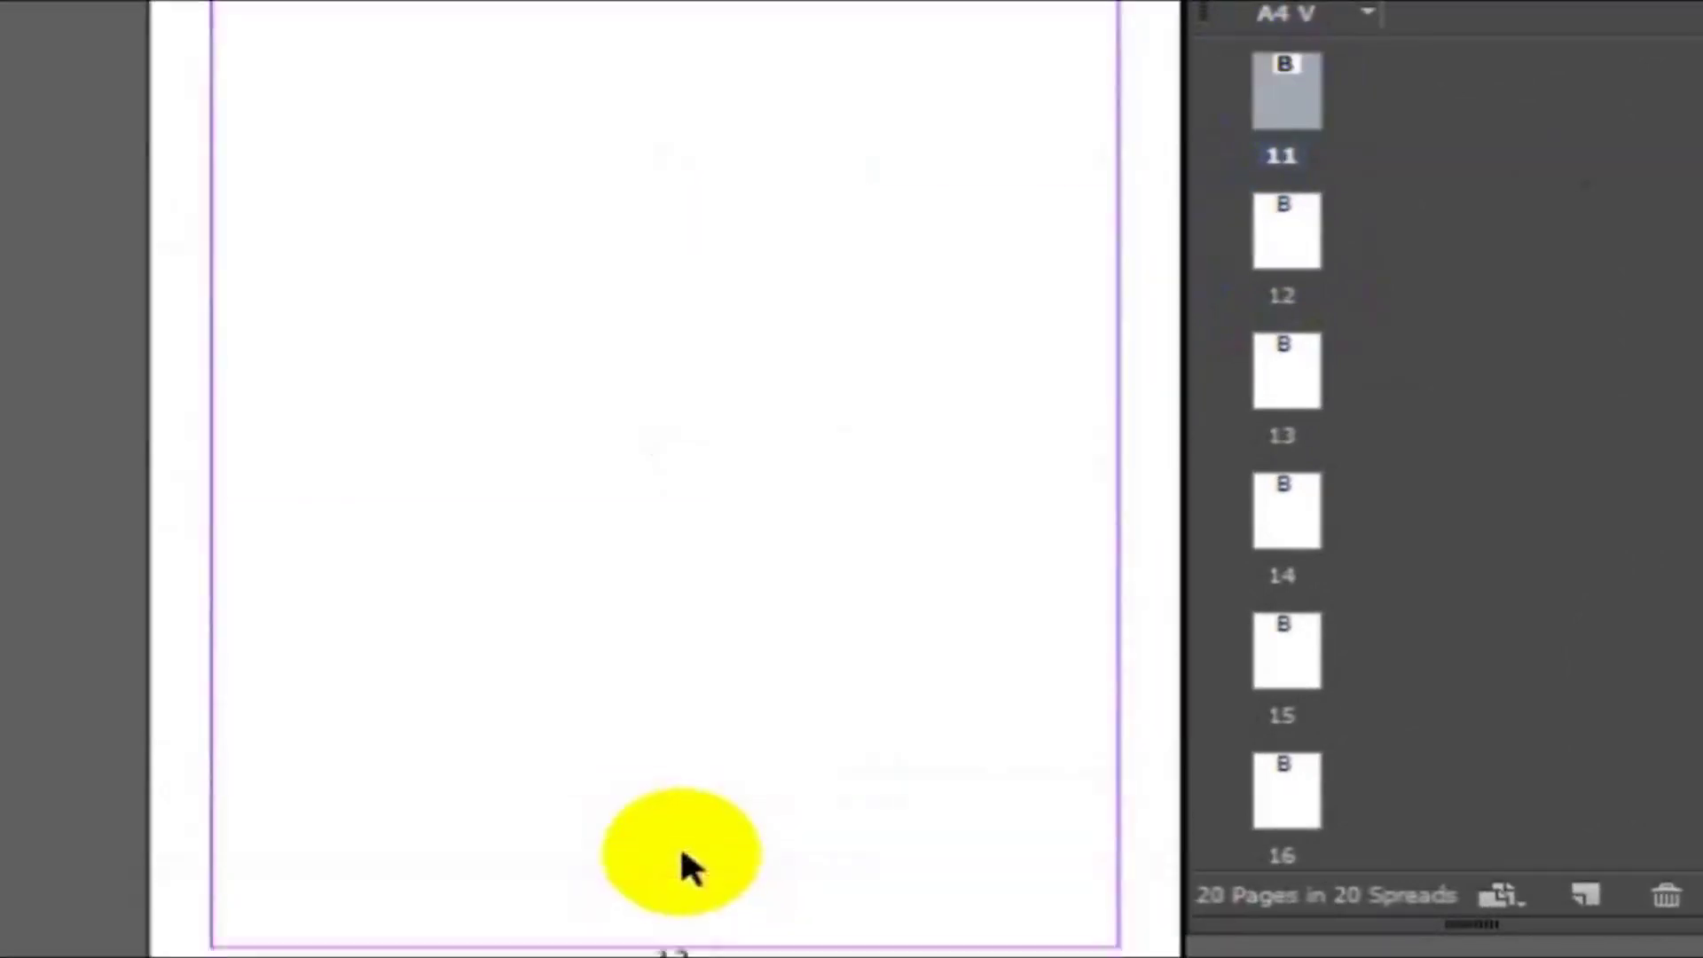
scroll(681, 856, "down", 5)
scroll(681, 856, "down", 8)
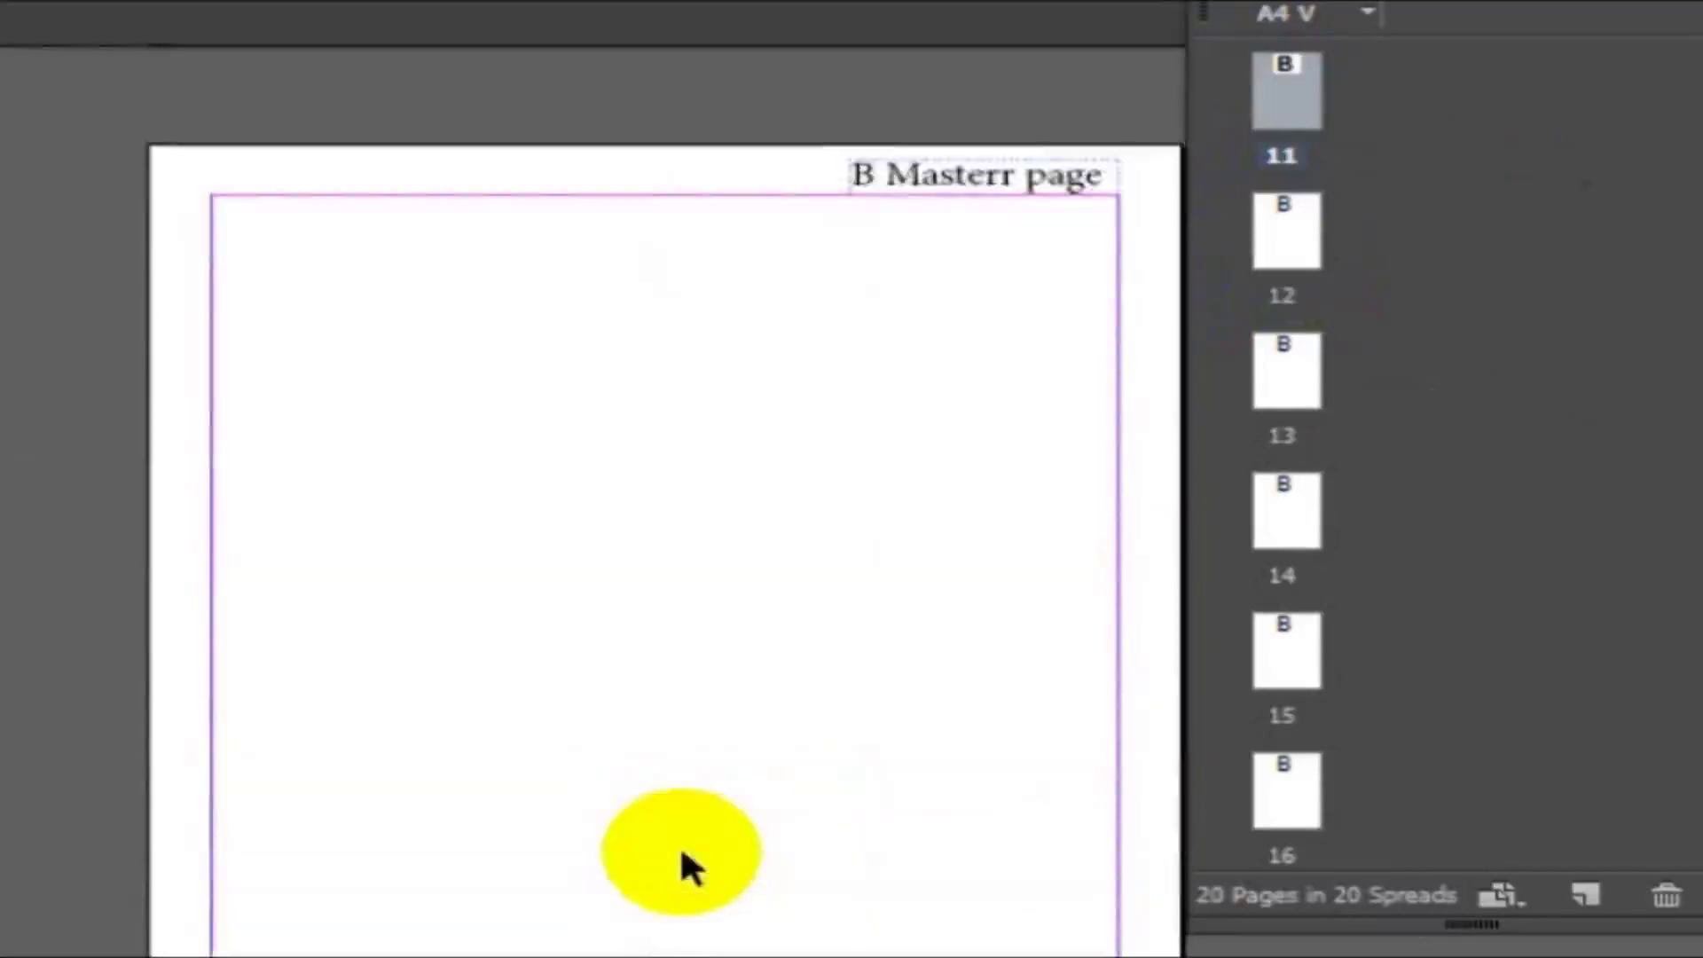
scroll(679, 843, "down", 6)
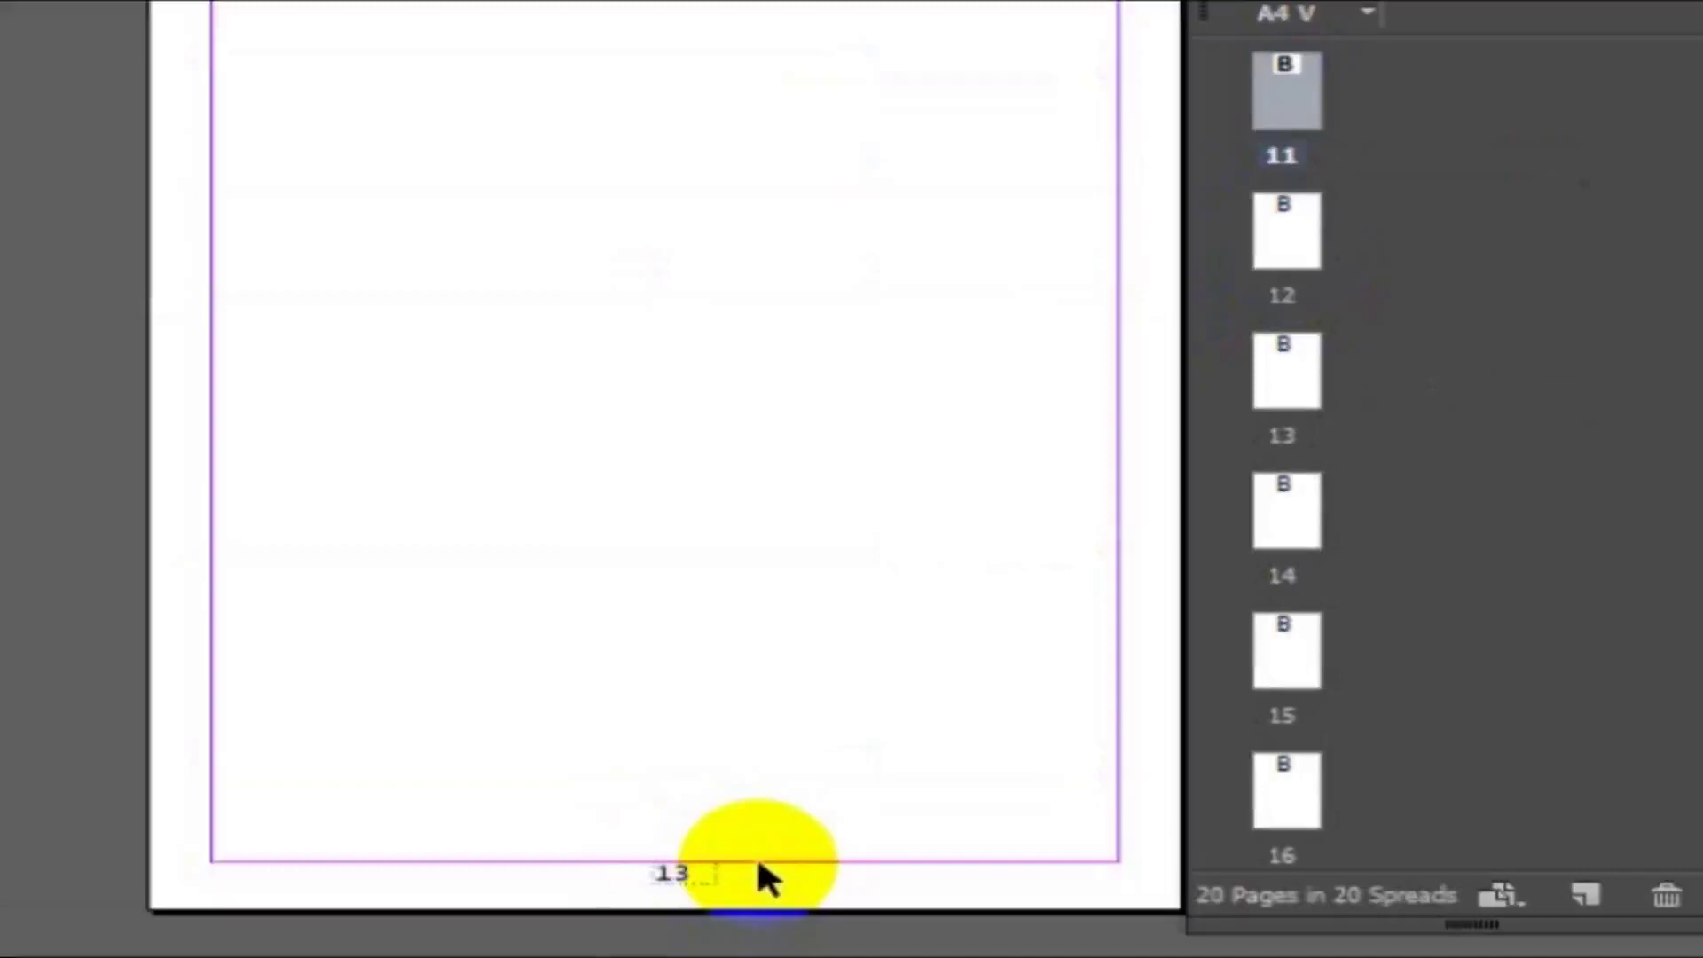
scroll(761, 871, "down", 3)
scroll(761, 869, "up", 3)
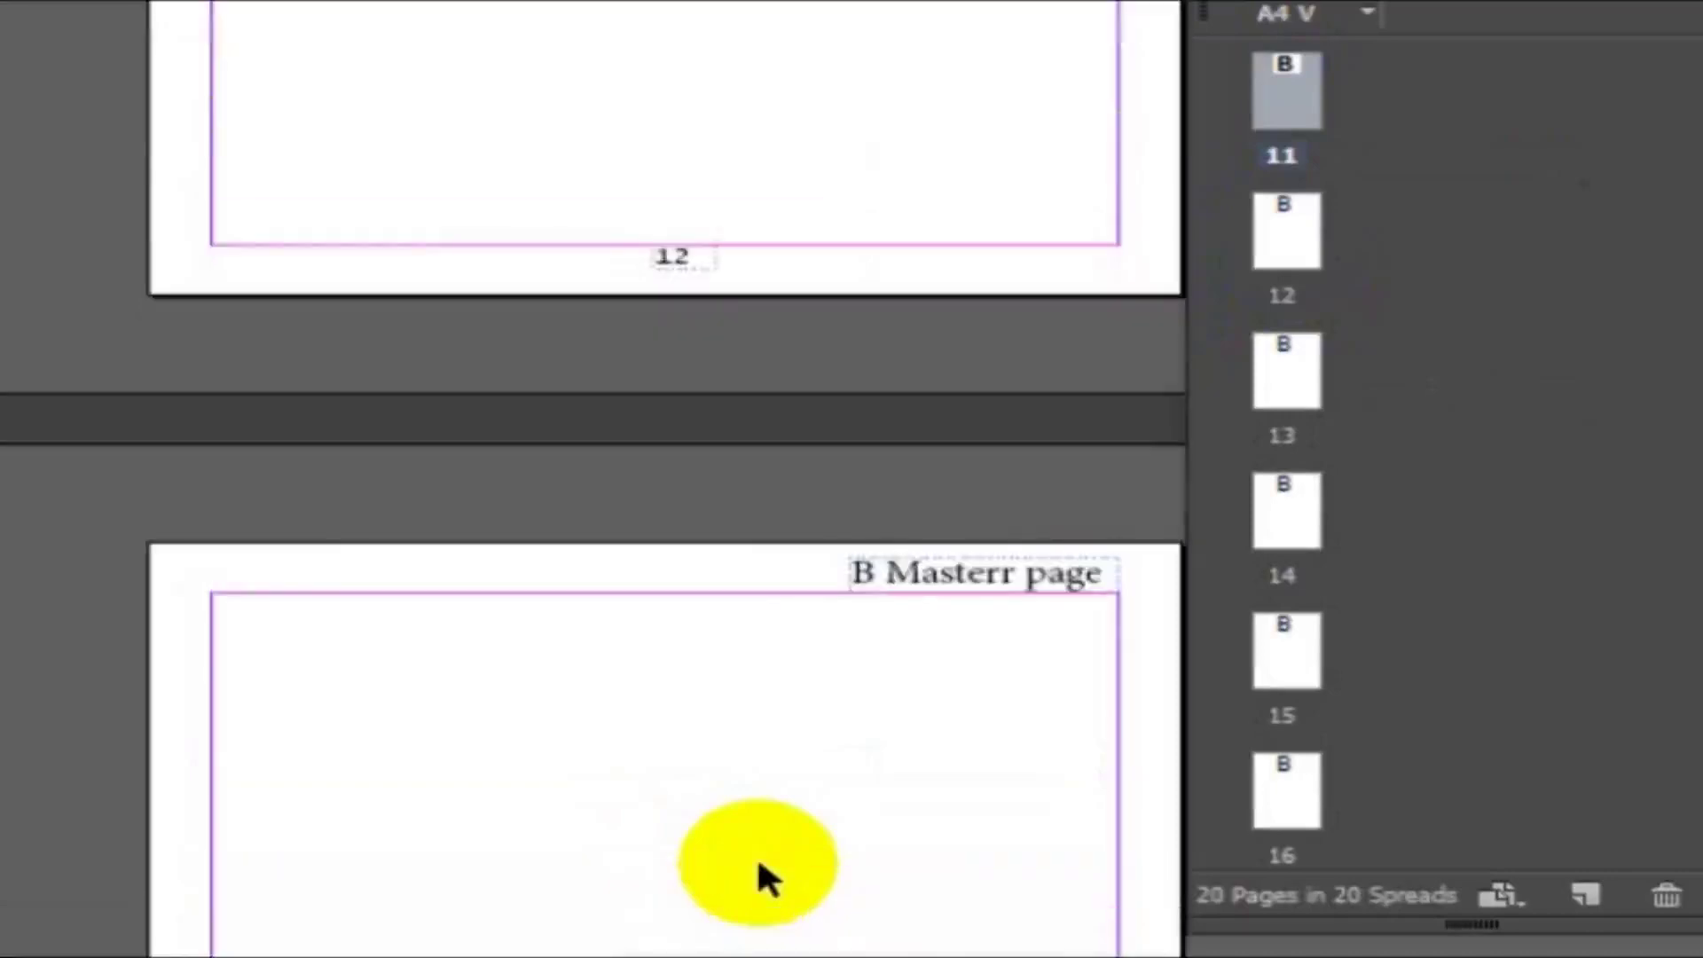
scroll(758, 854, "down", 10)
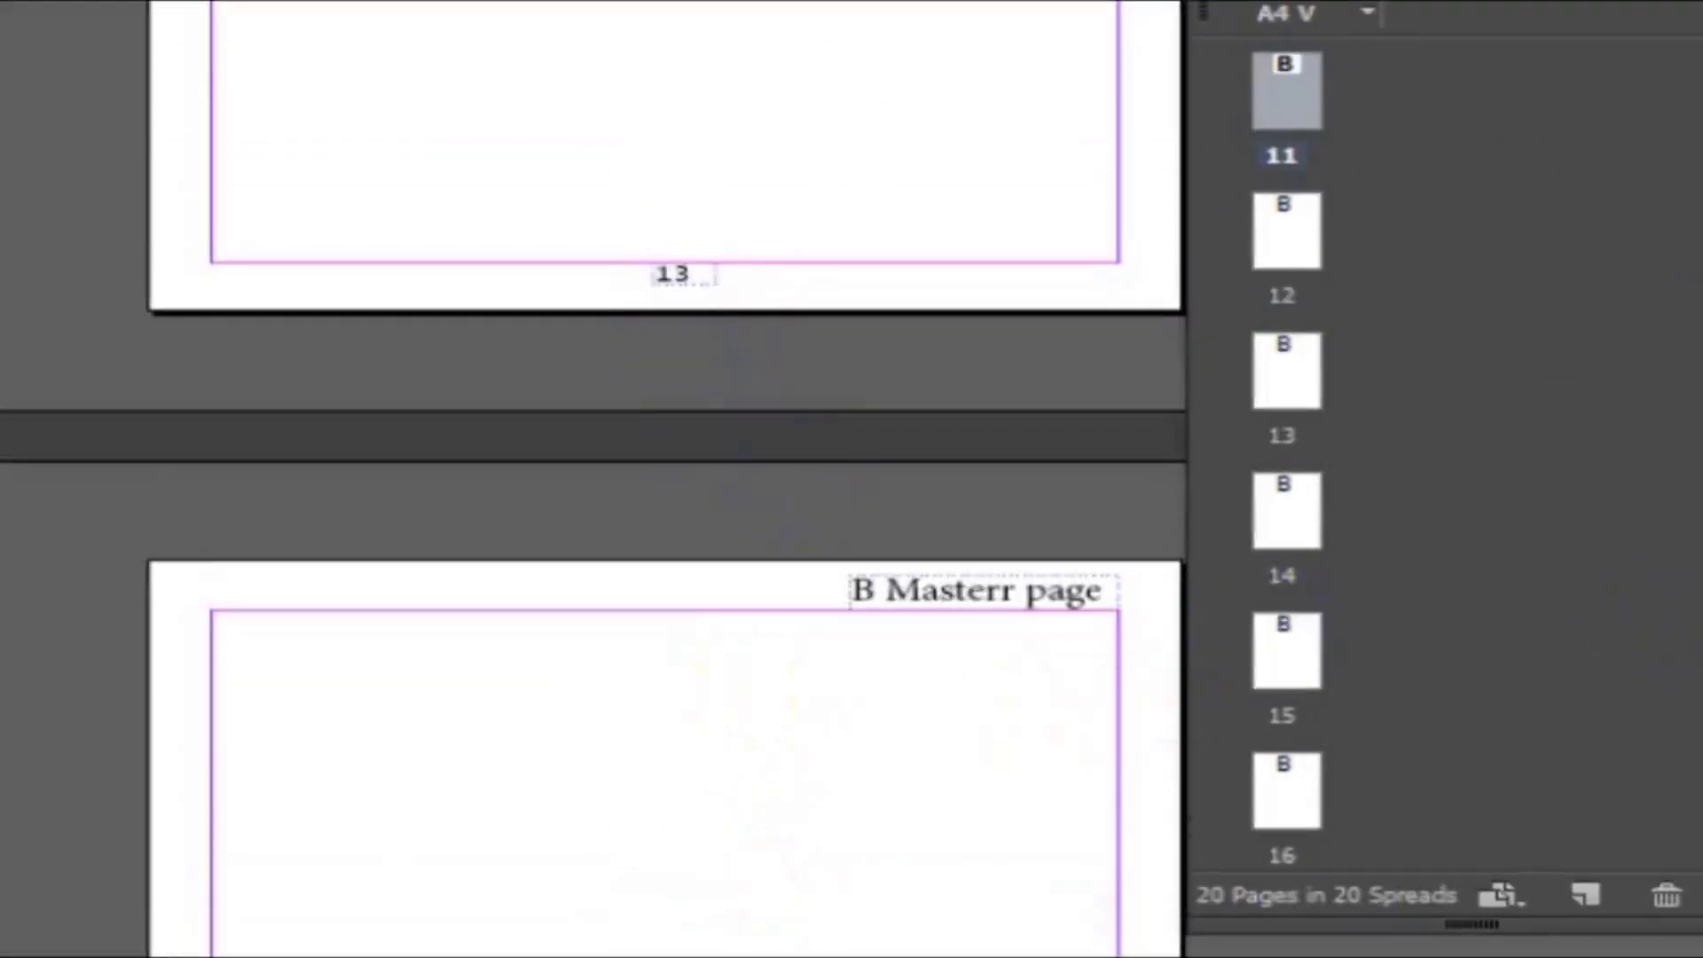
left_click(1679, 75)
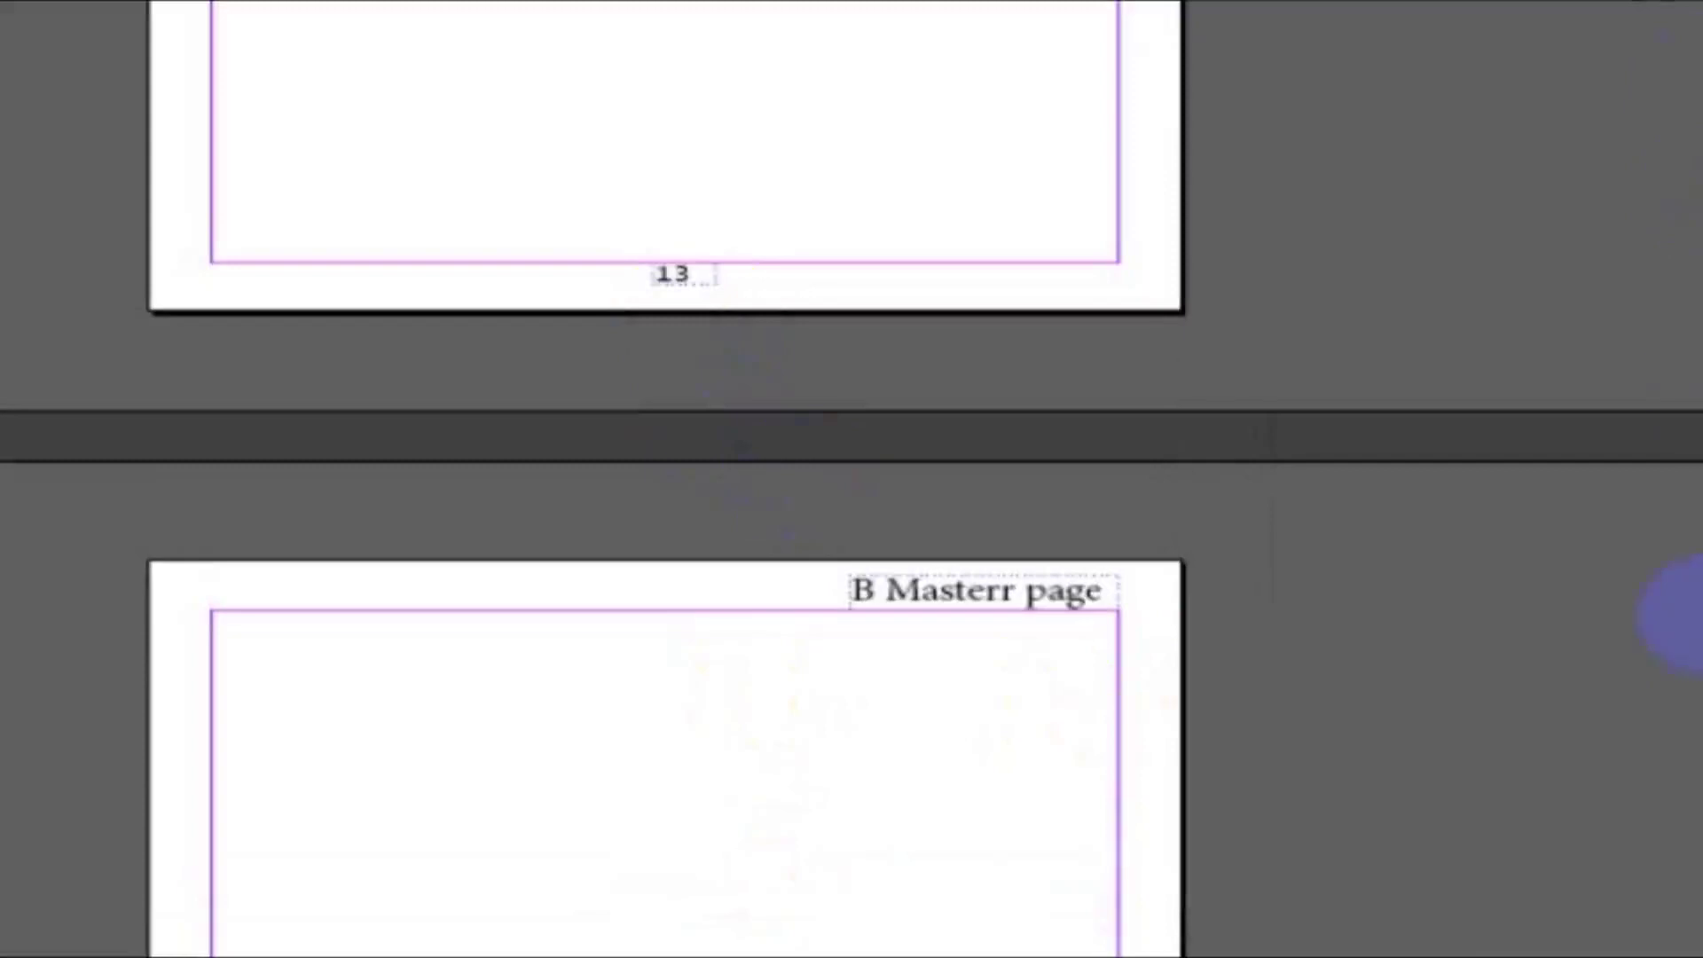
scroll(1681, 617, "down", 10)
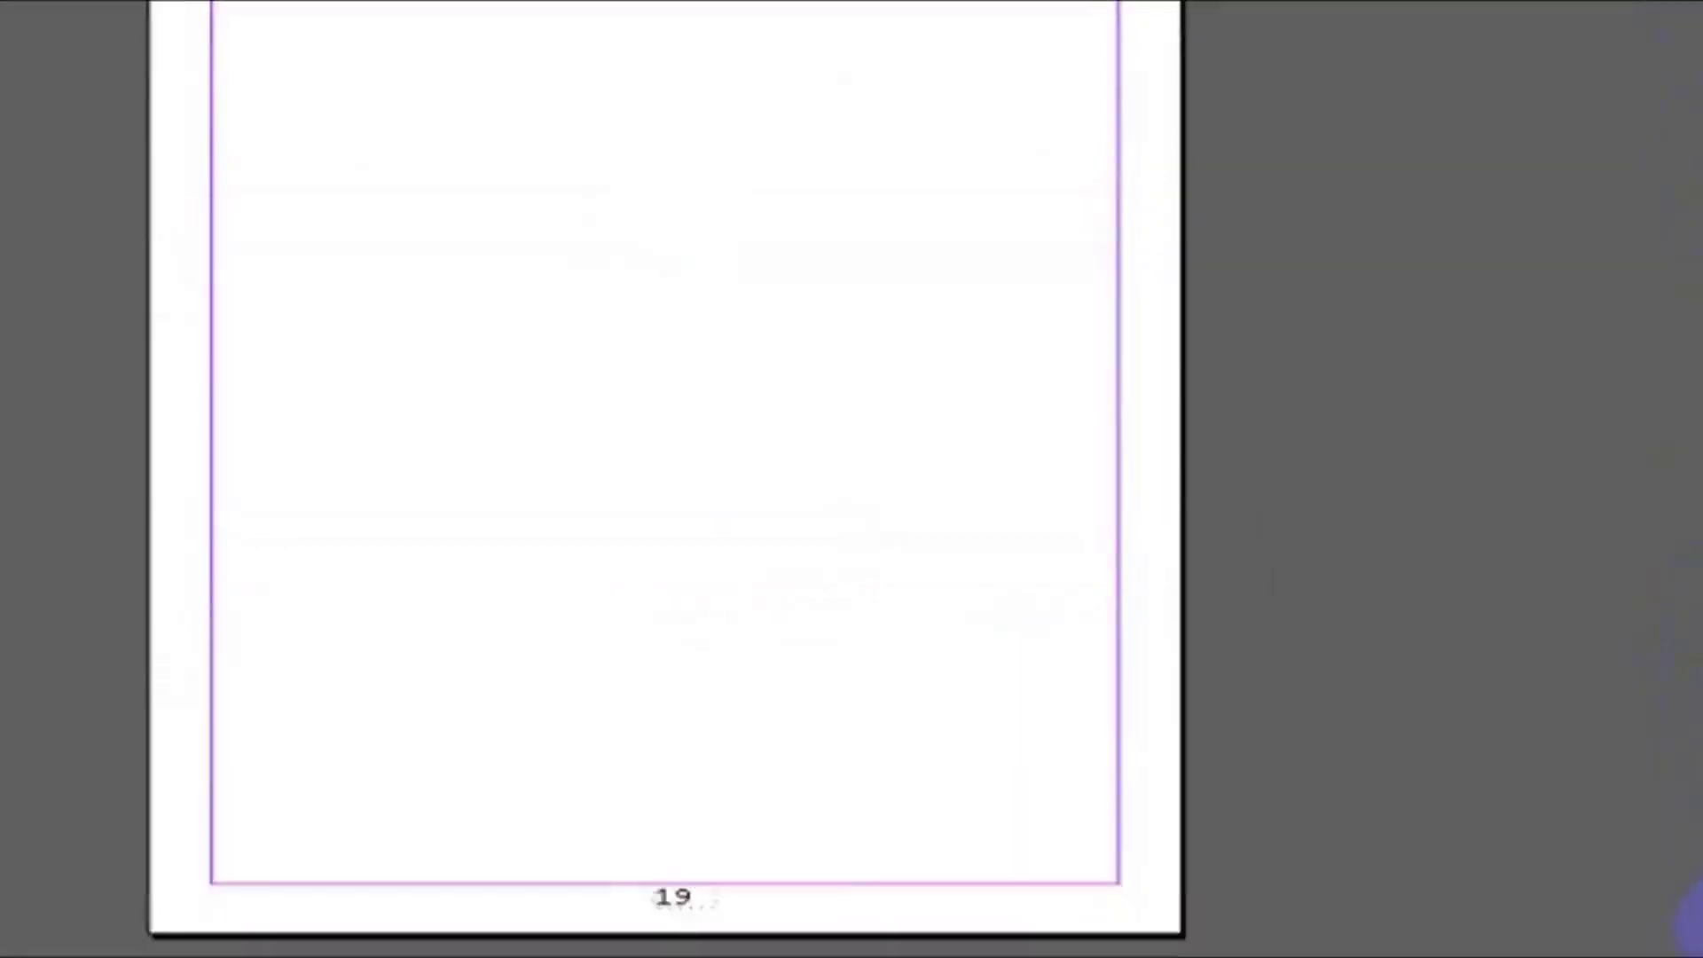
scroll(1690, 923, "down", 5)
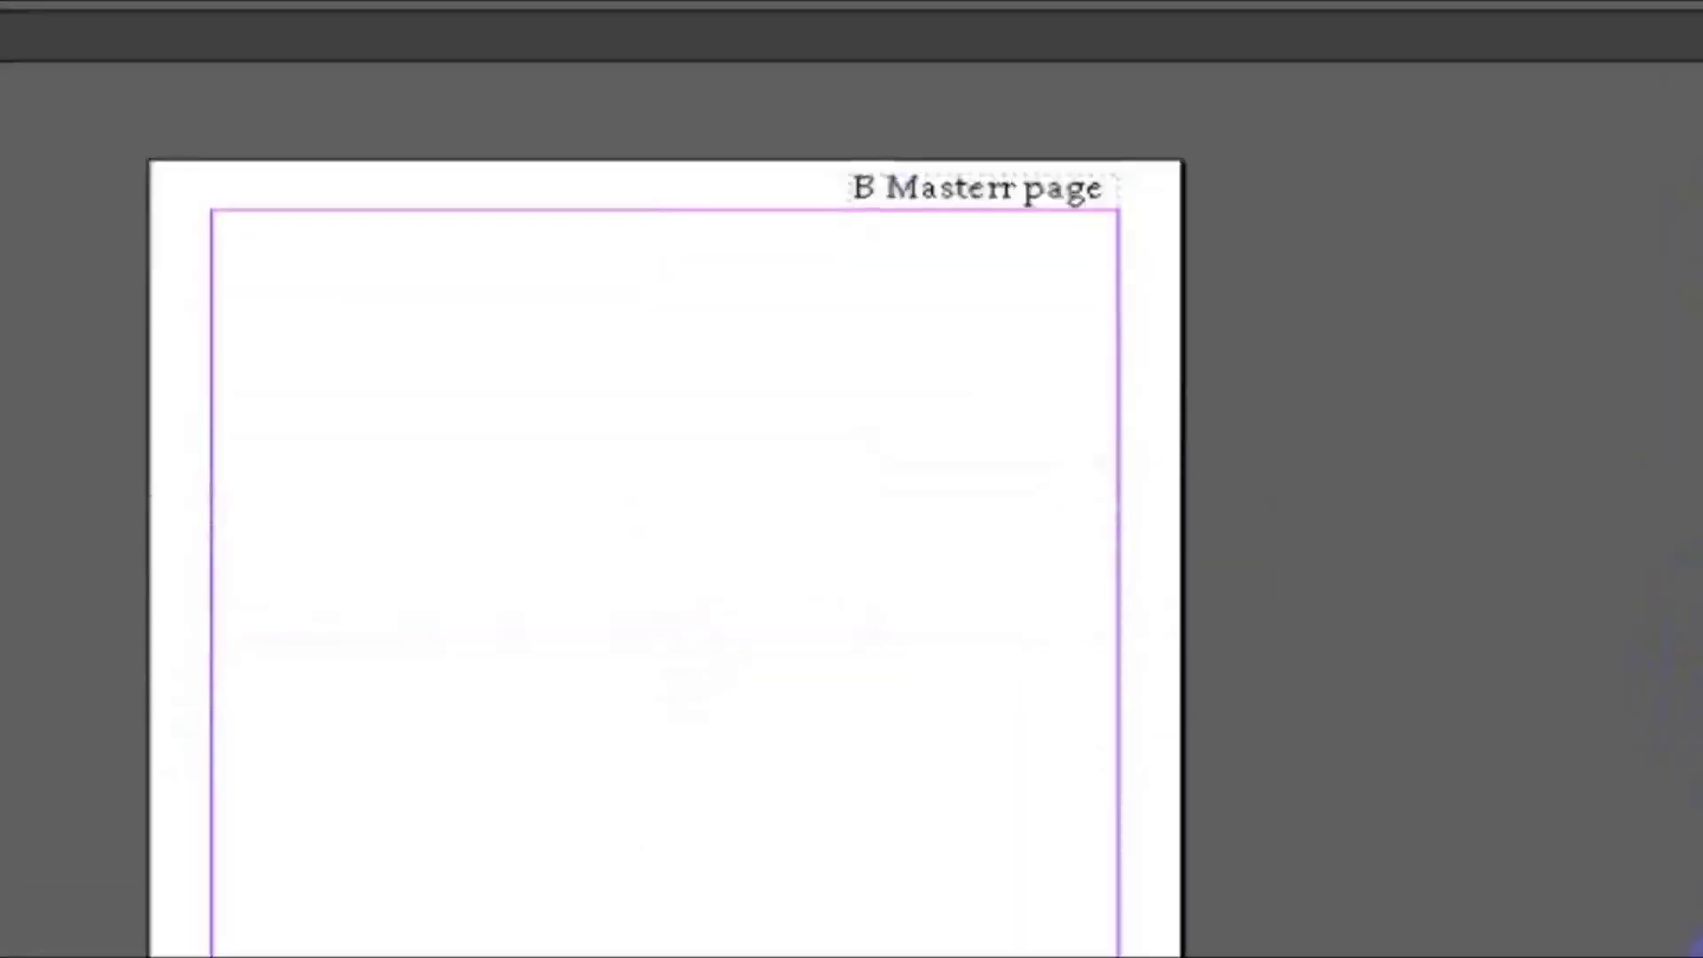
left_click(709, 948)
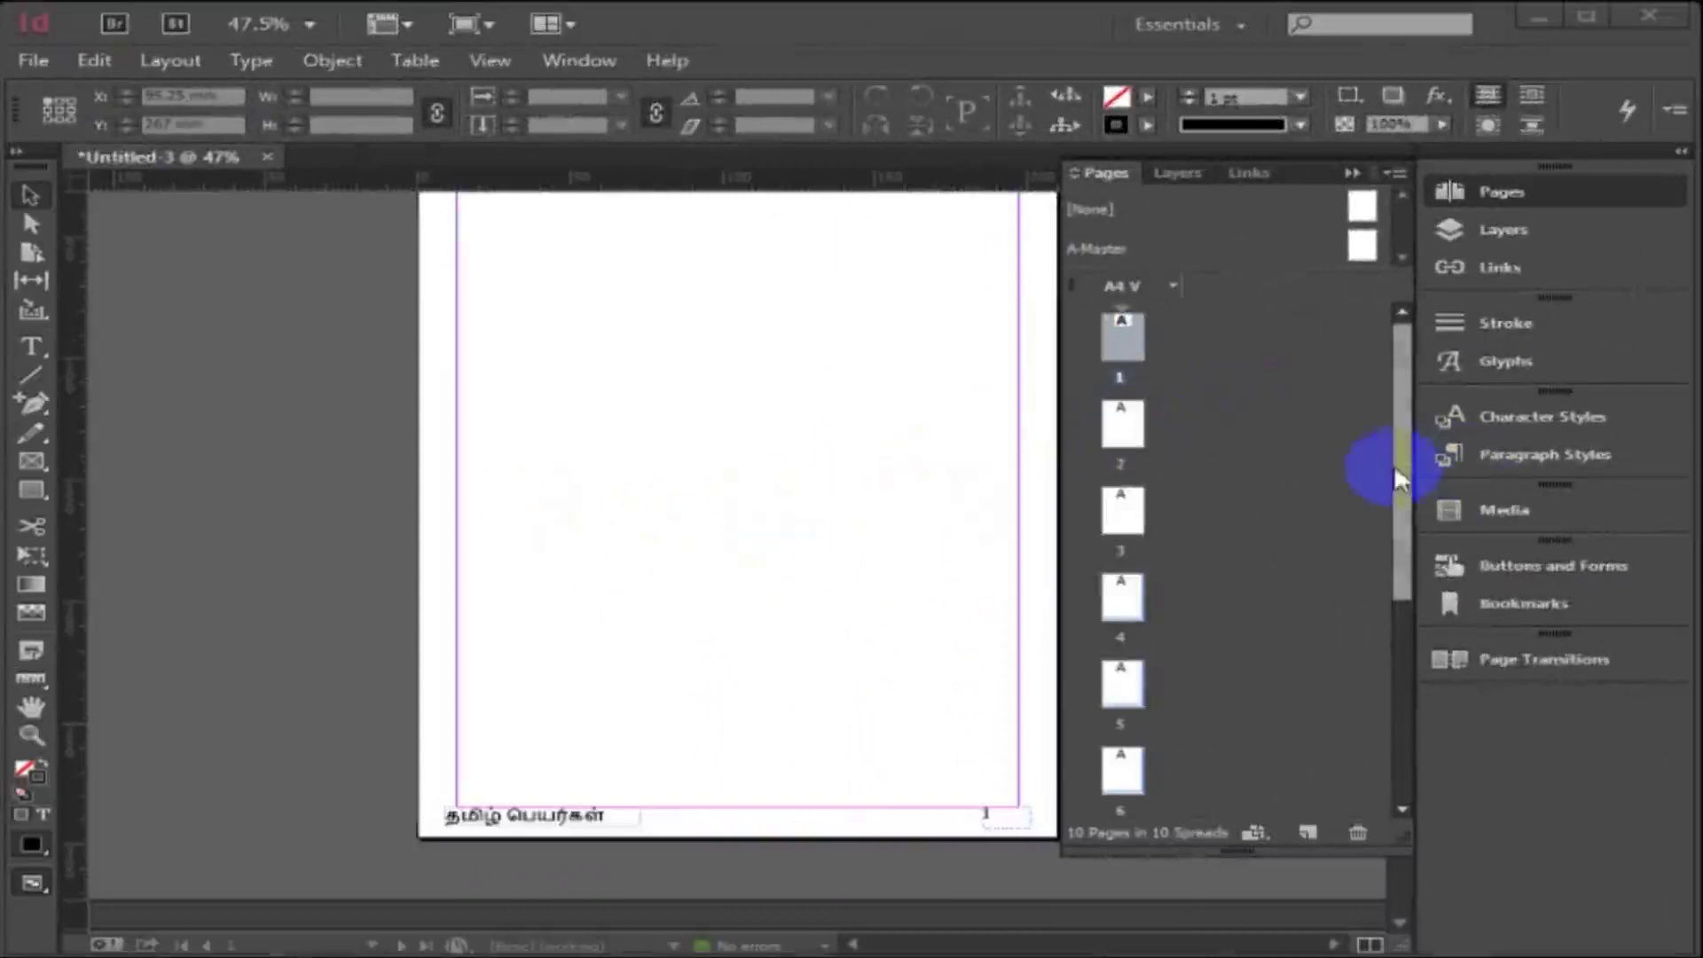
On page 1 of Untitled-3, draw a text frame about 160 mm wide across the middle and enter Title Page.
scroll(627, 381, "up", 3)
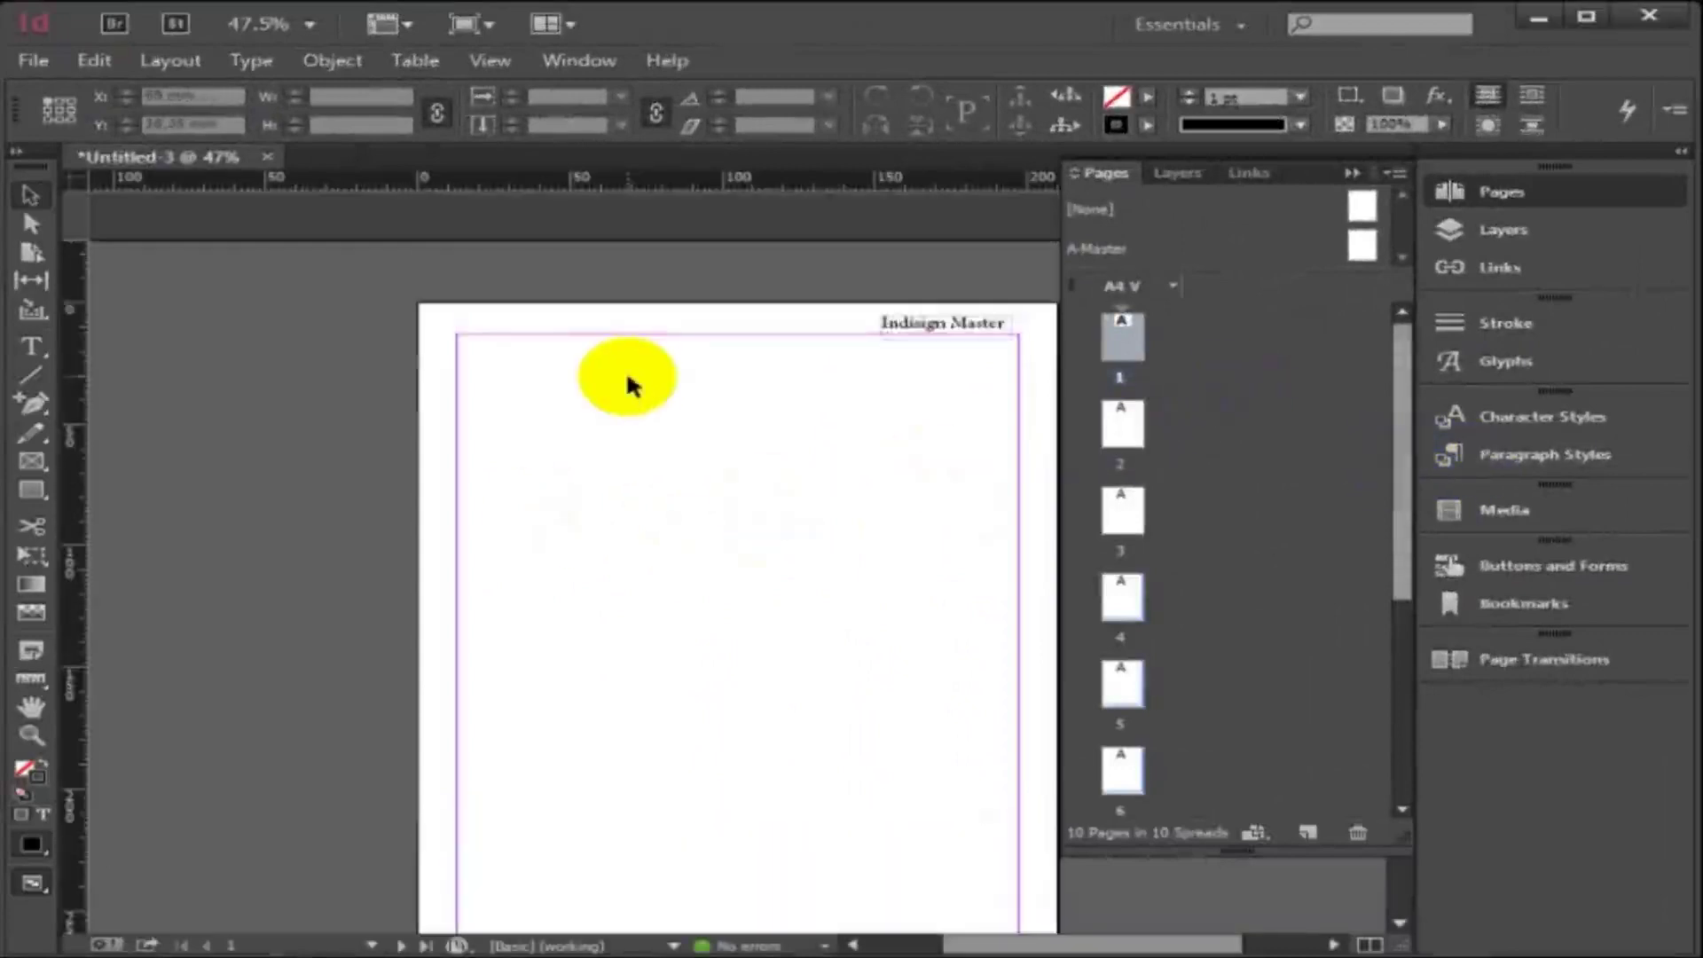
scroll(630, 383, "down", 1)
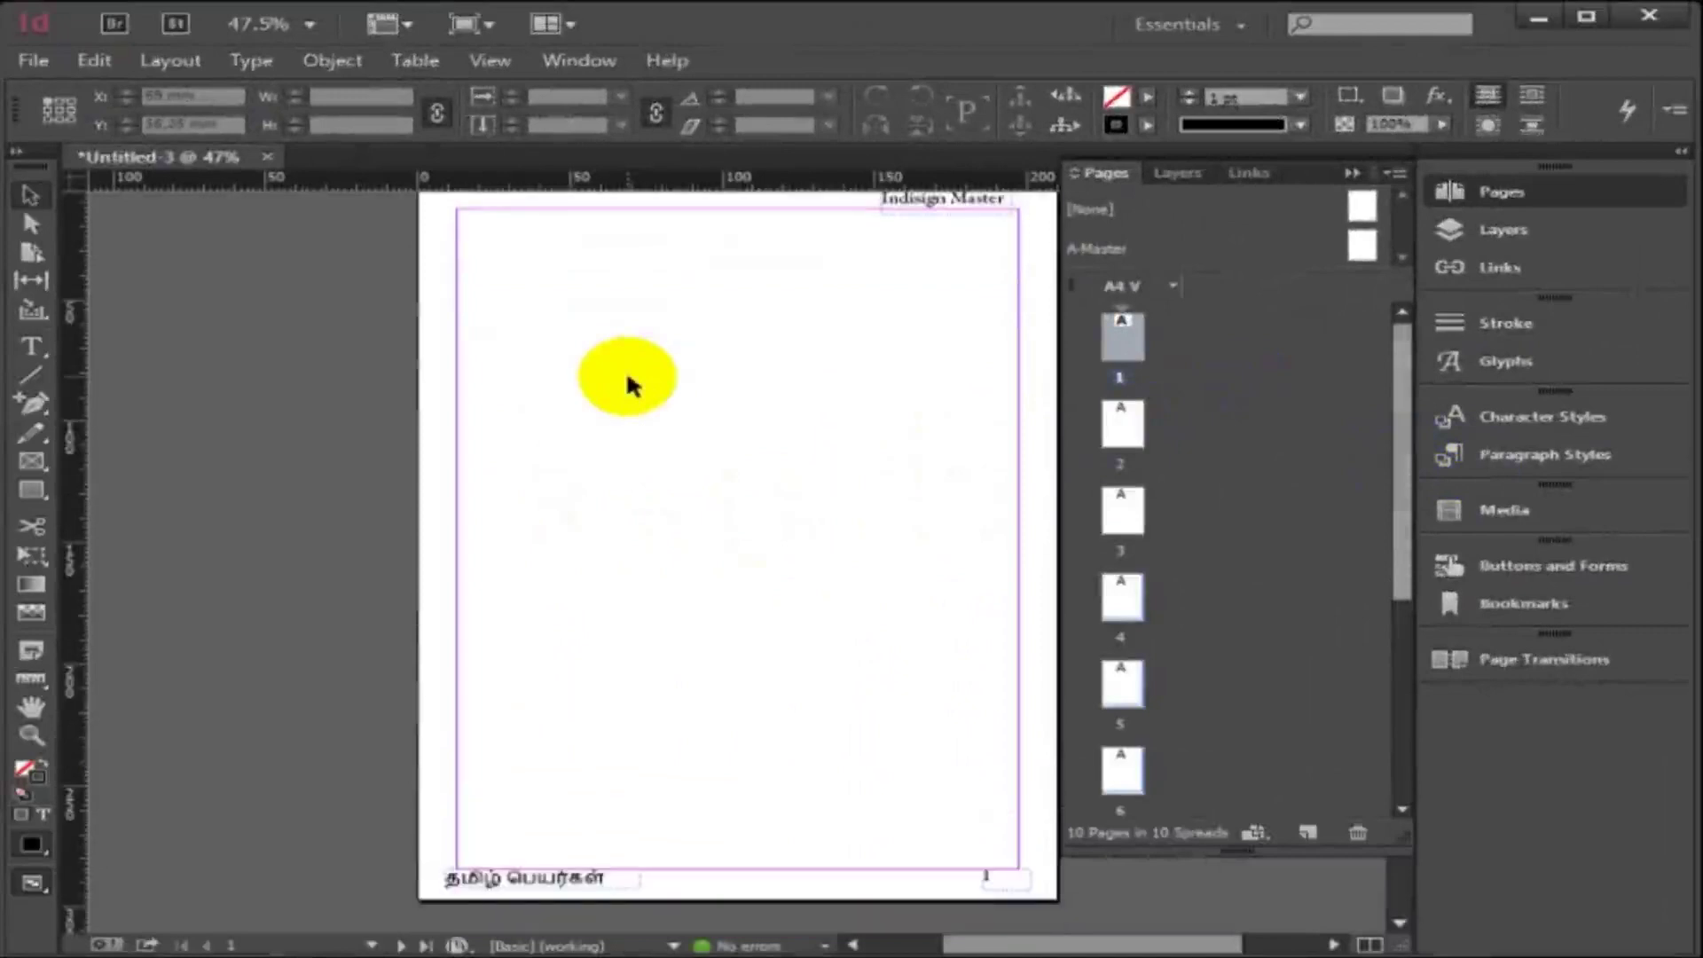
left_click(31, 346)
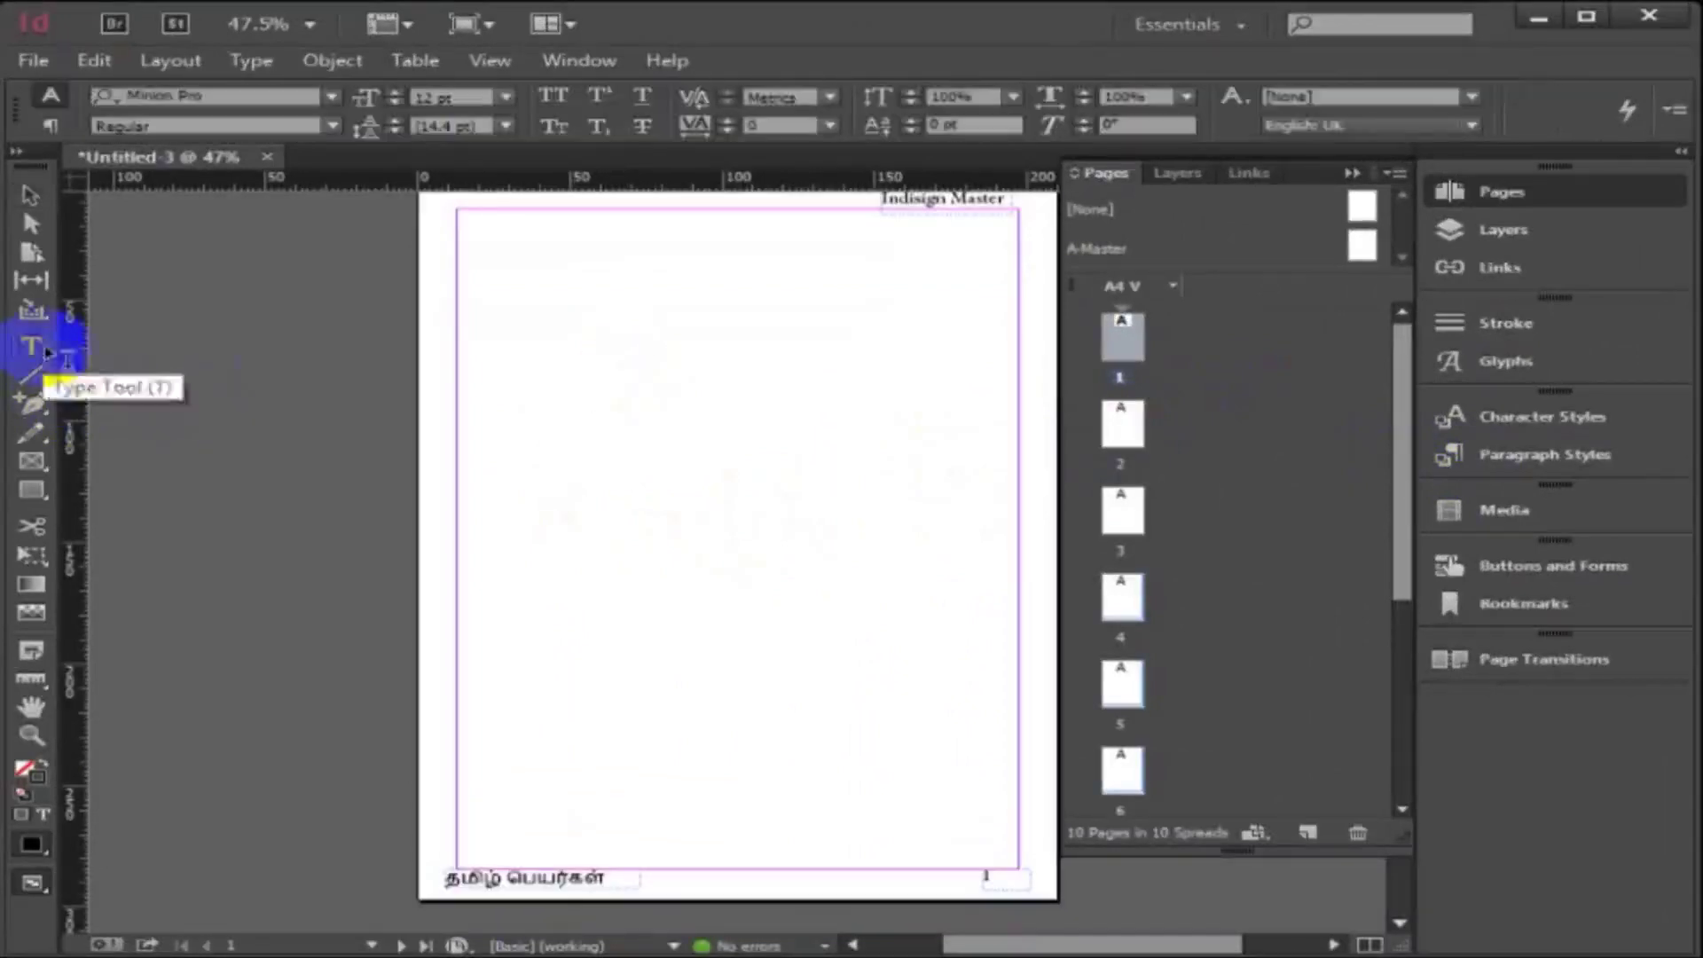
left_click_drag(504, 415, 997, 558)
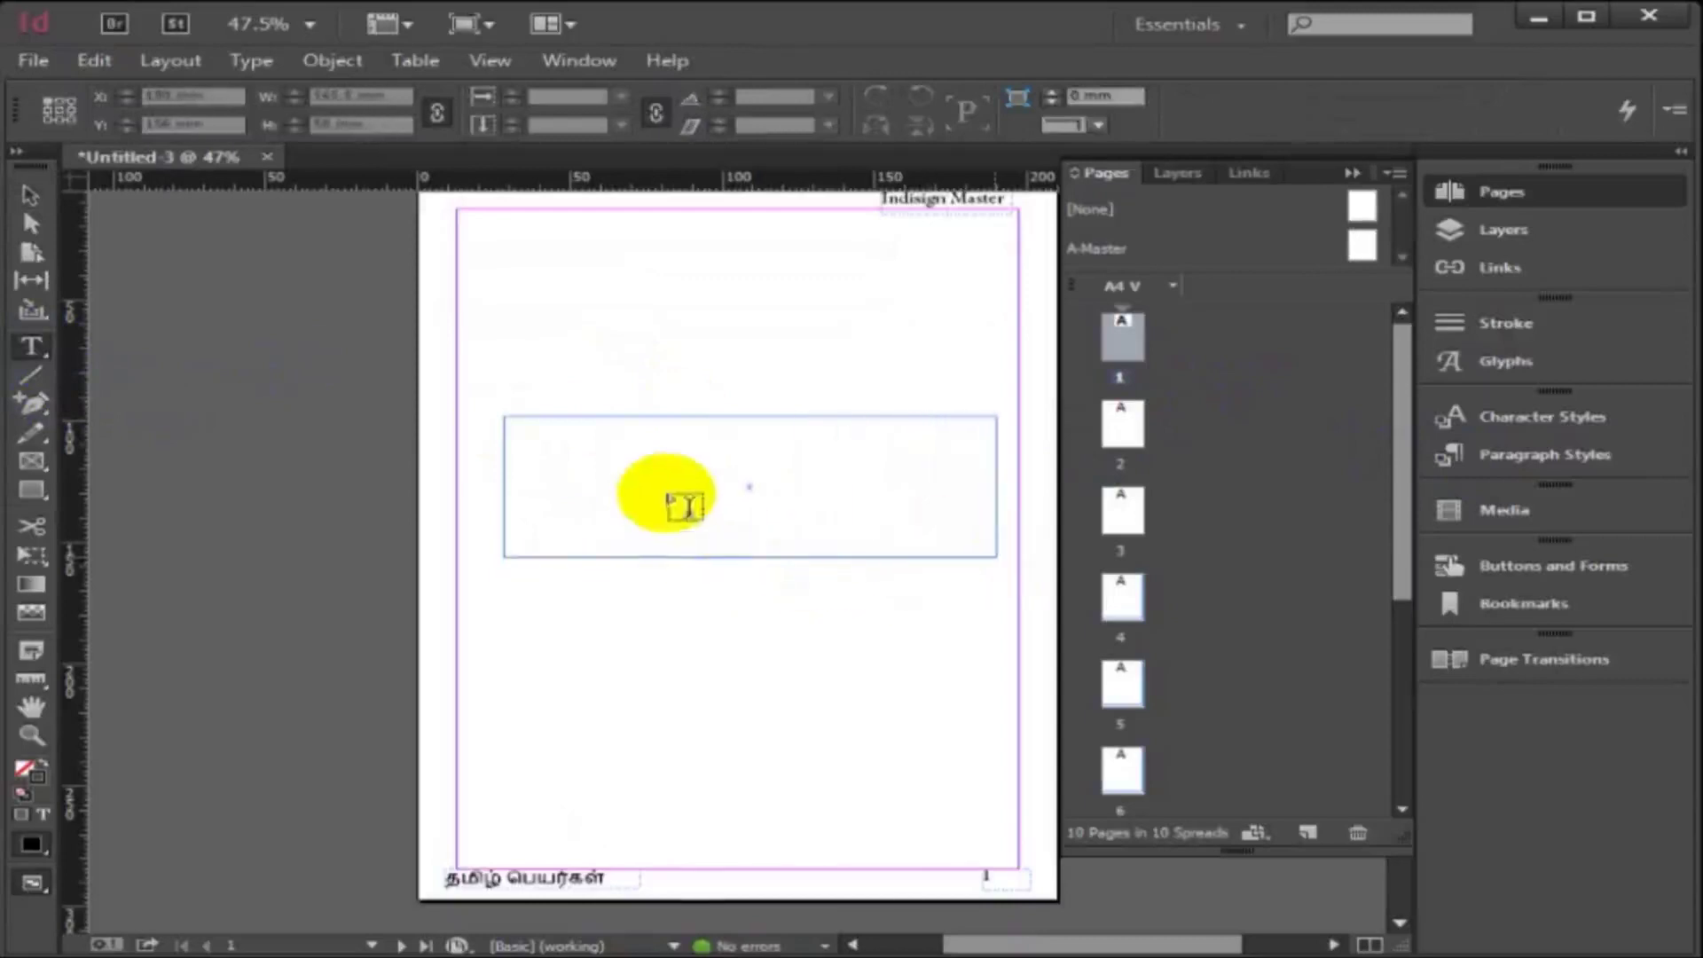
left_click(663, 483)
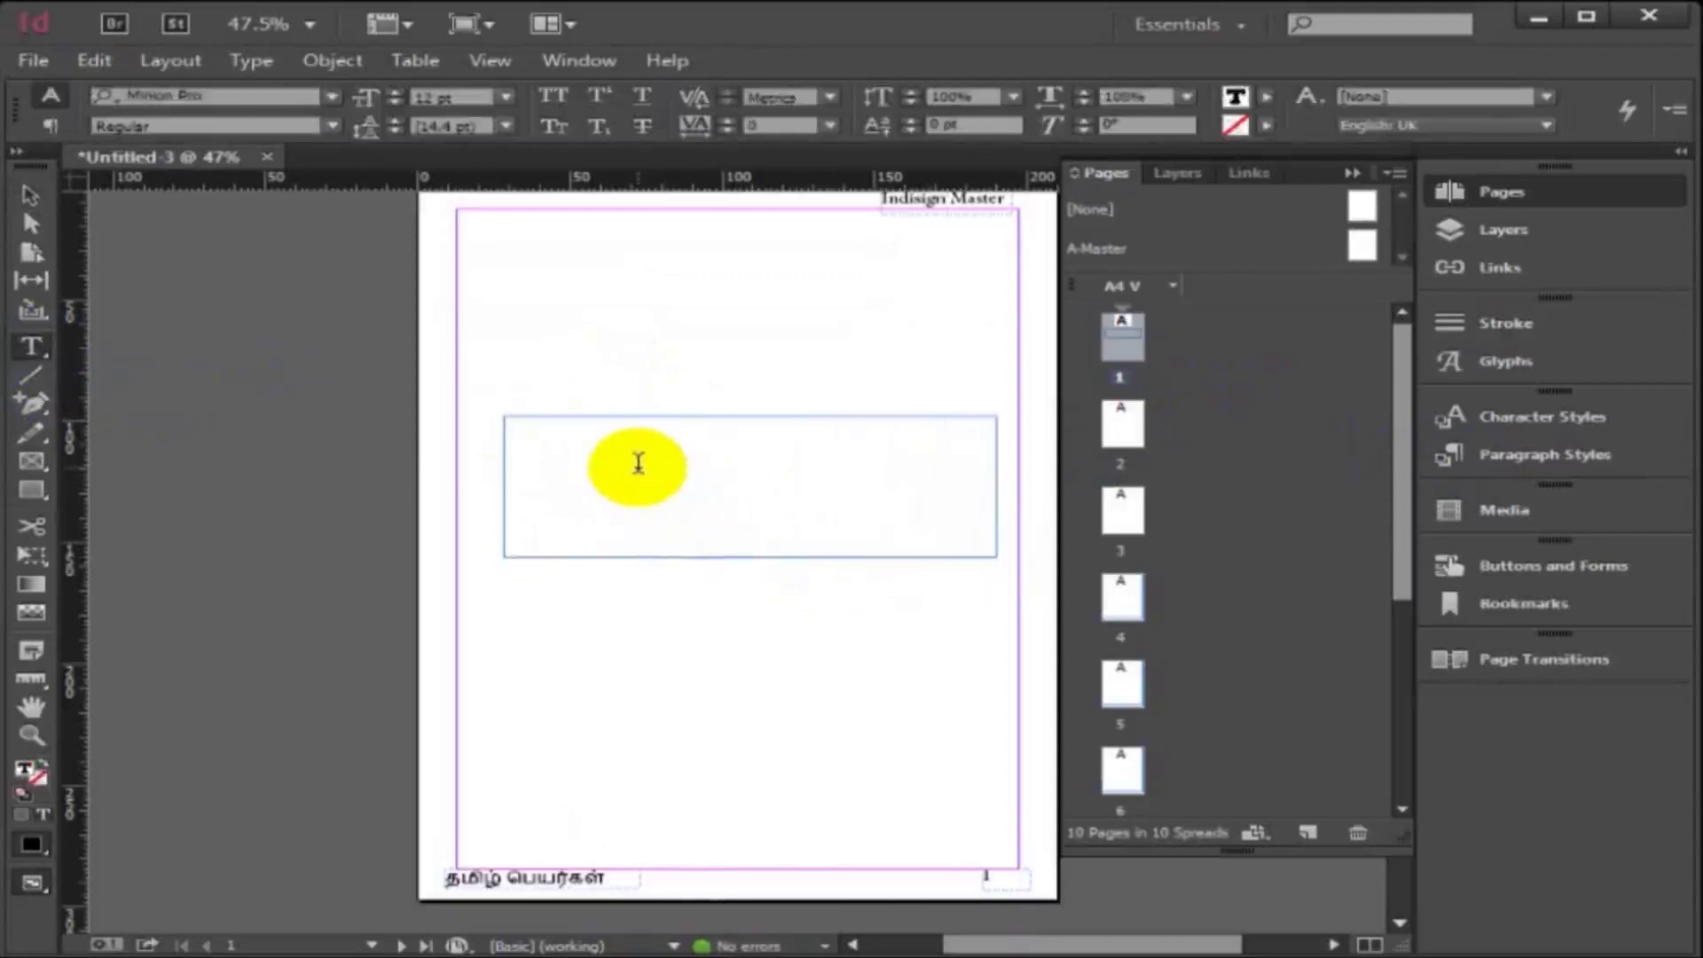
type("n")
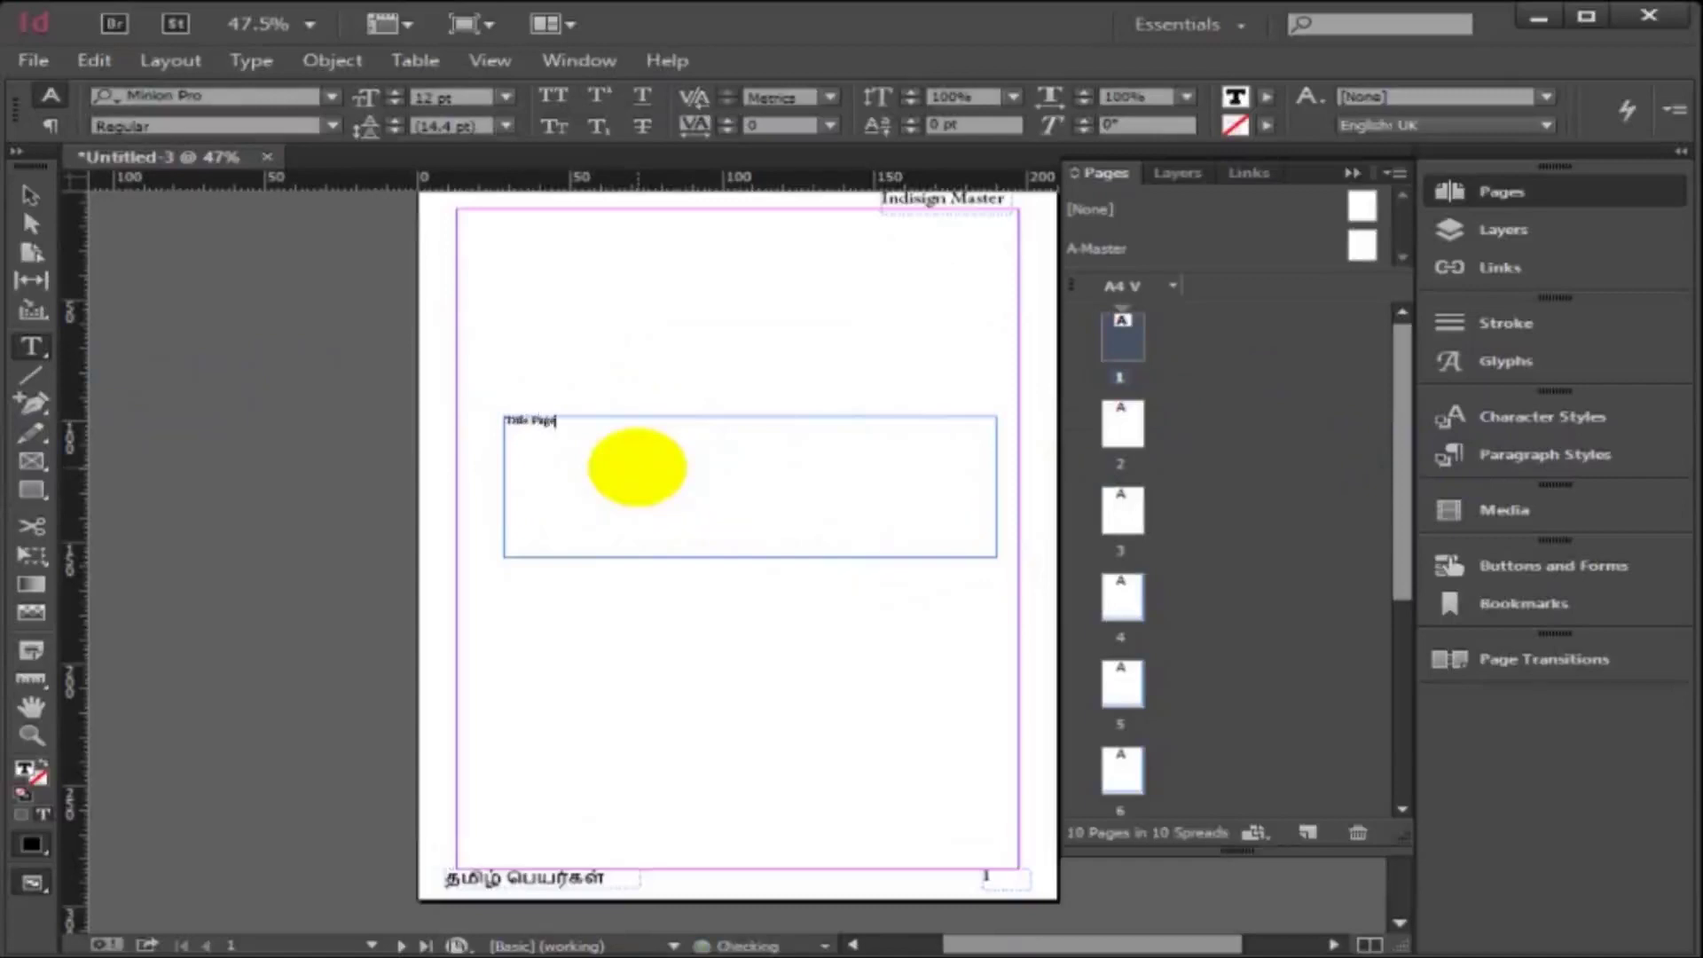
Set the Title Page text on page 1 to 48 pt.
left_click_drag(559, 424, 502, 419)
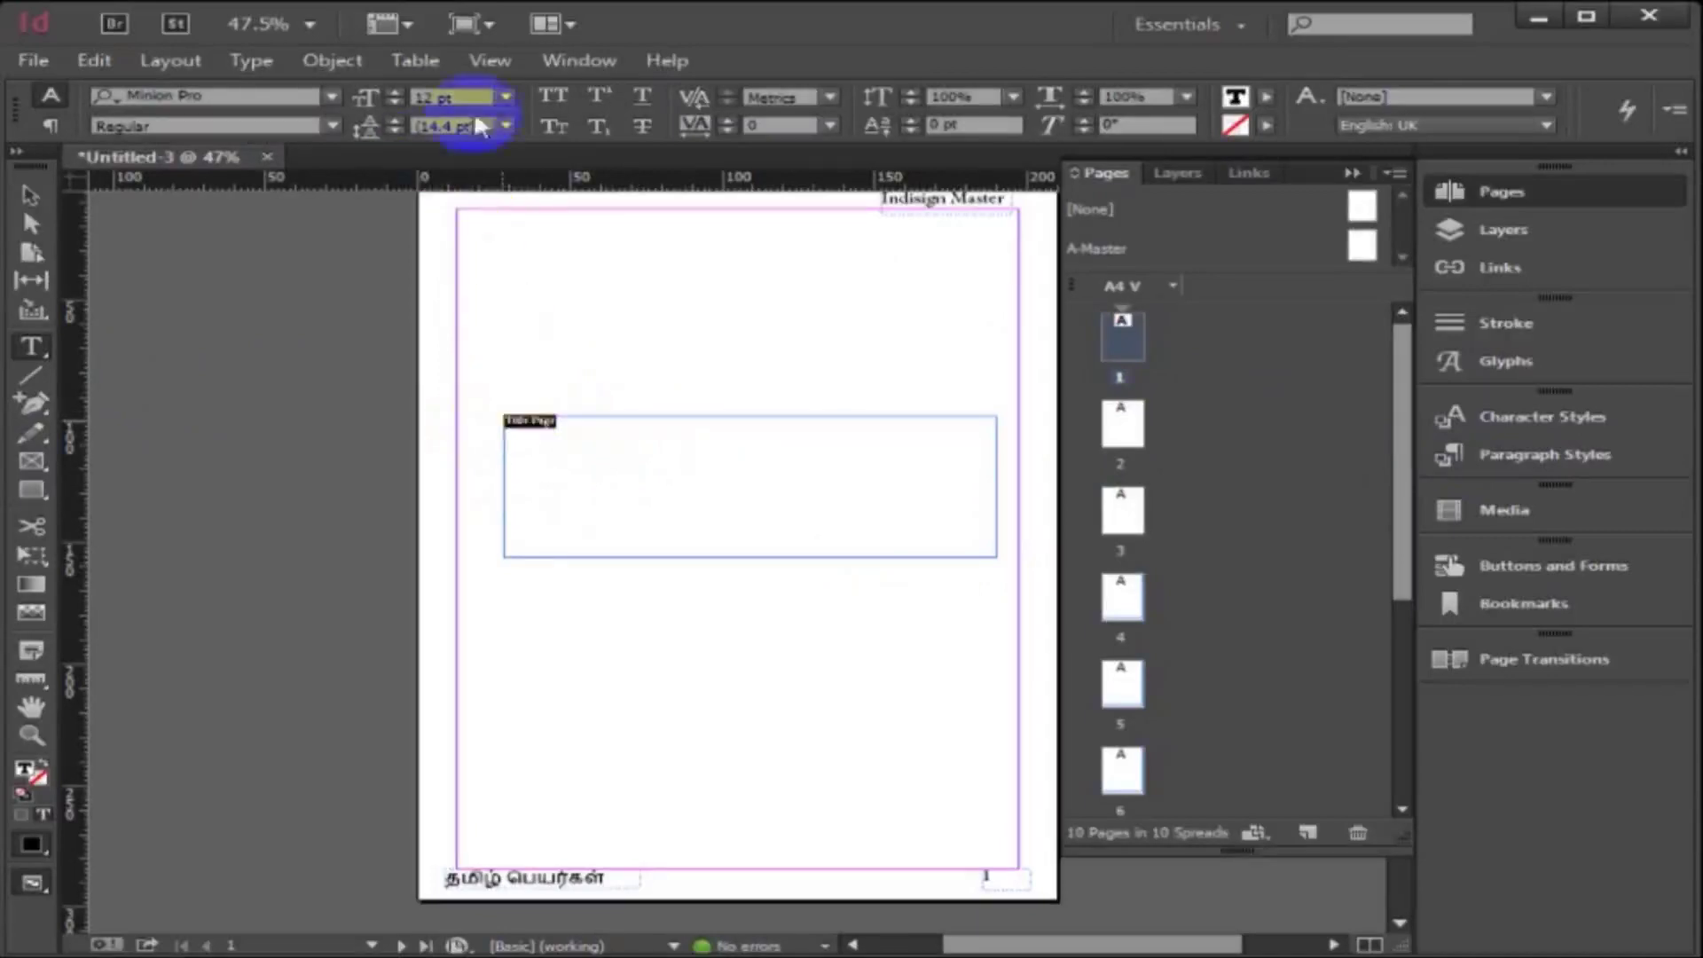
left_click(504, 98)
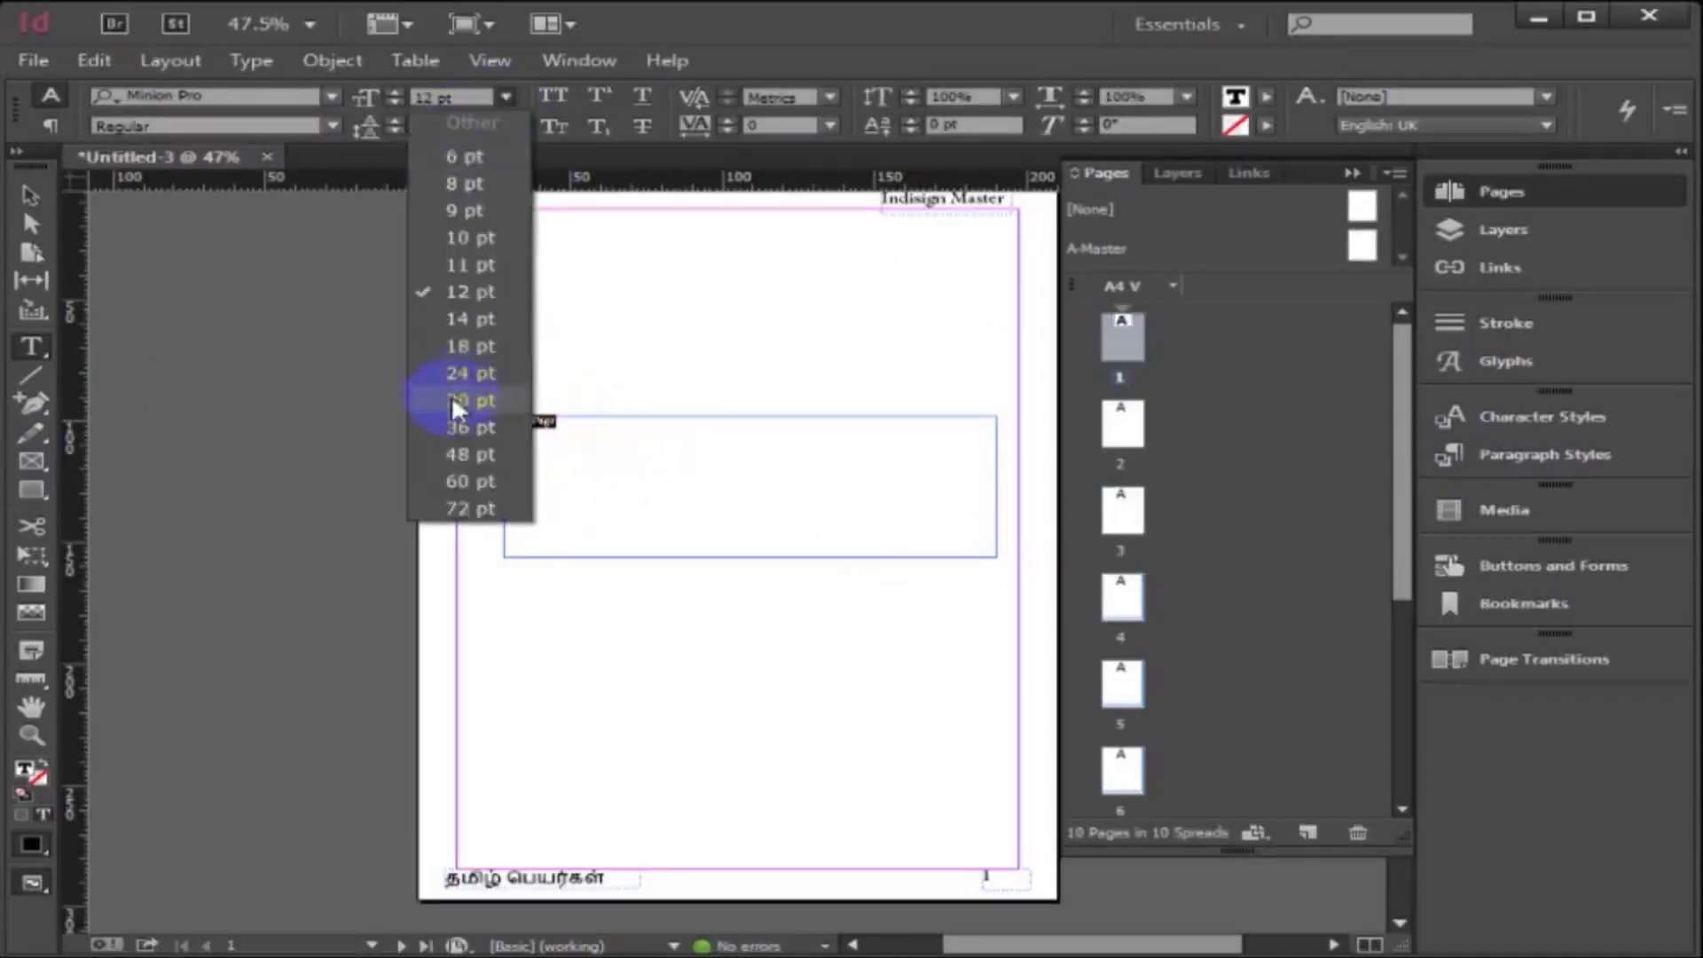
left_click(460, 448)
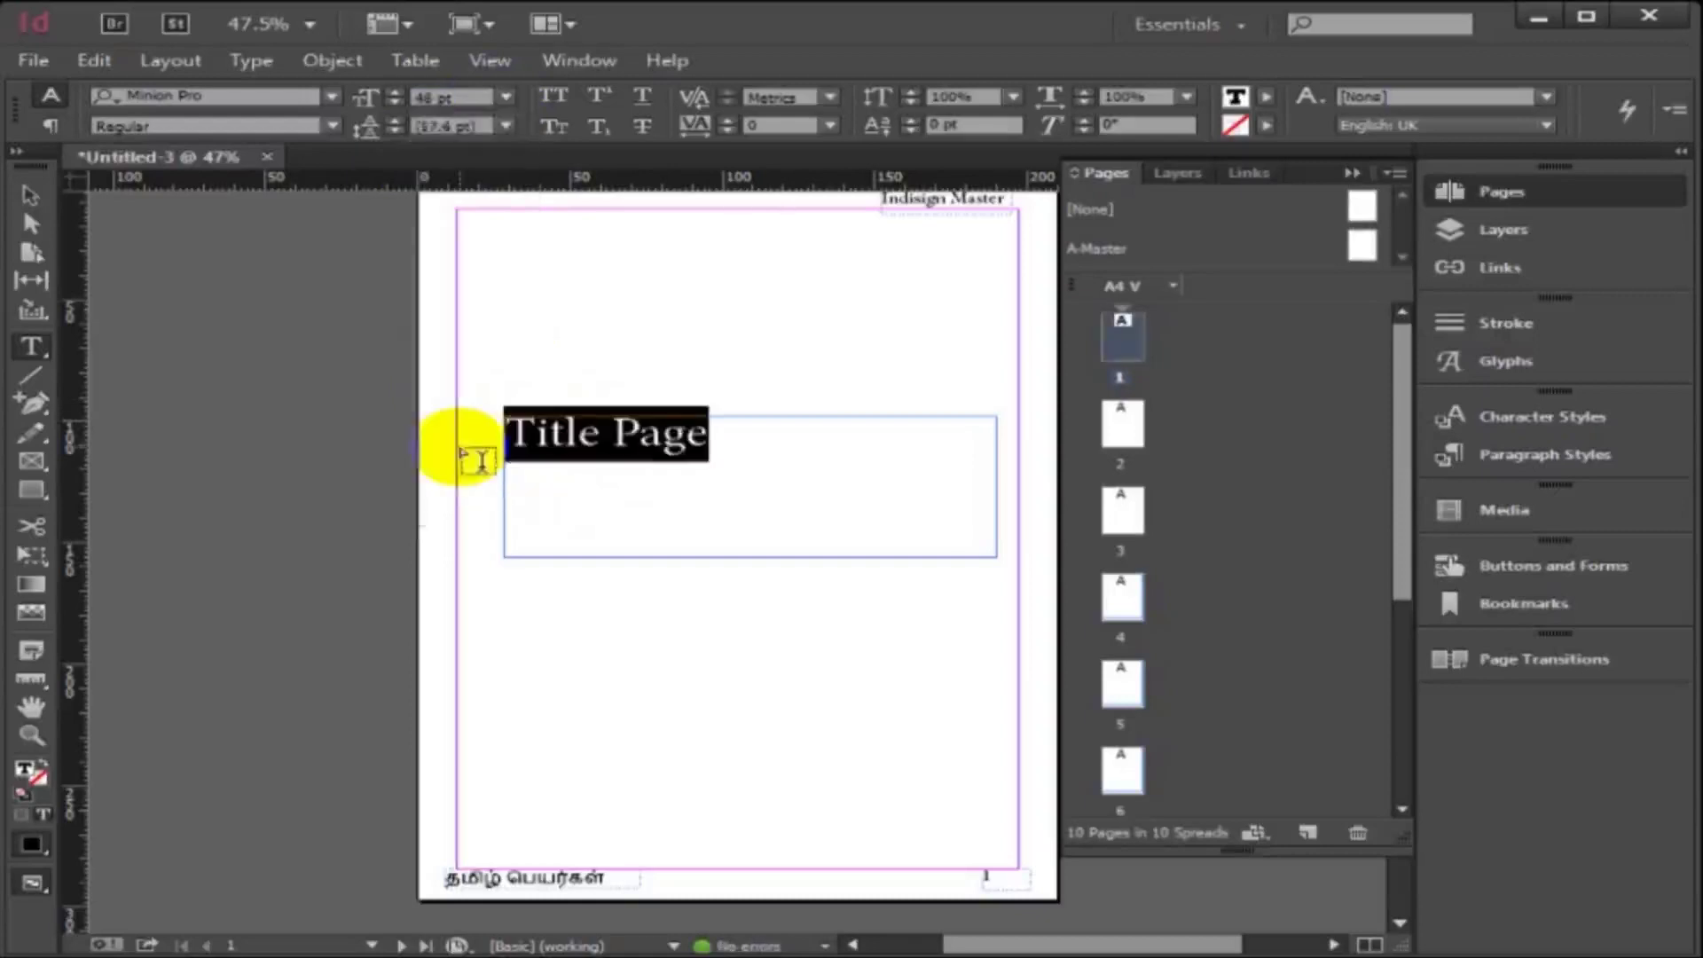
Fit the text frame to its Title Page text and move it to the horizontal centre of page 1.
left_click(29, 196)
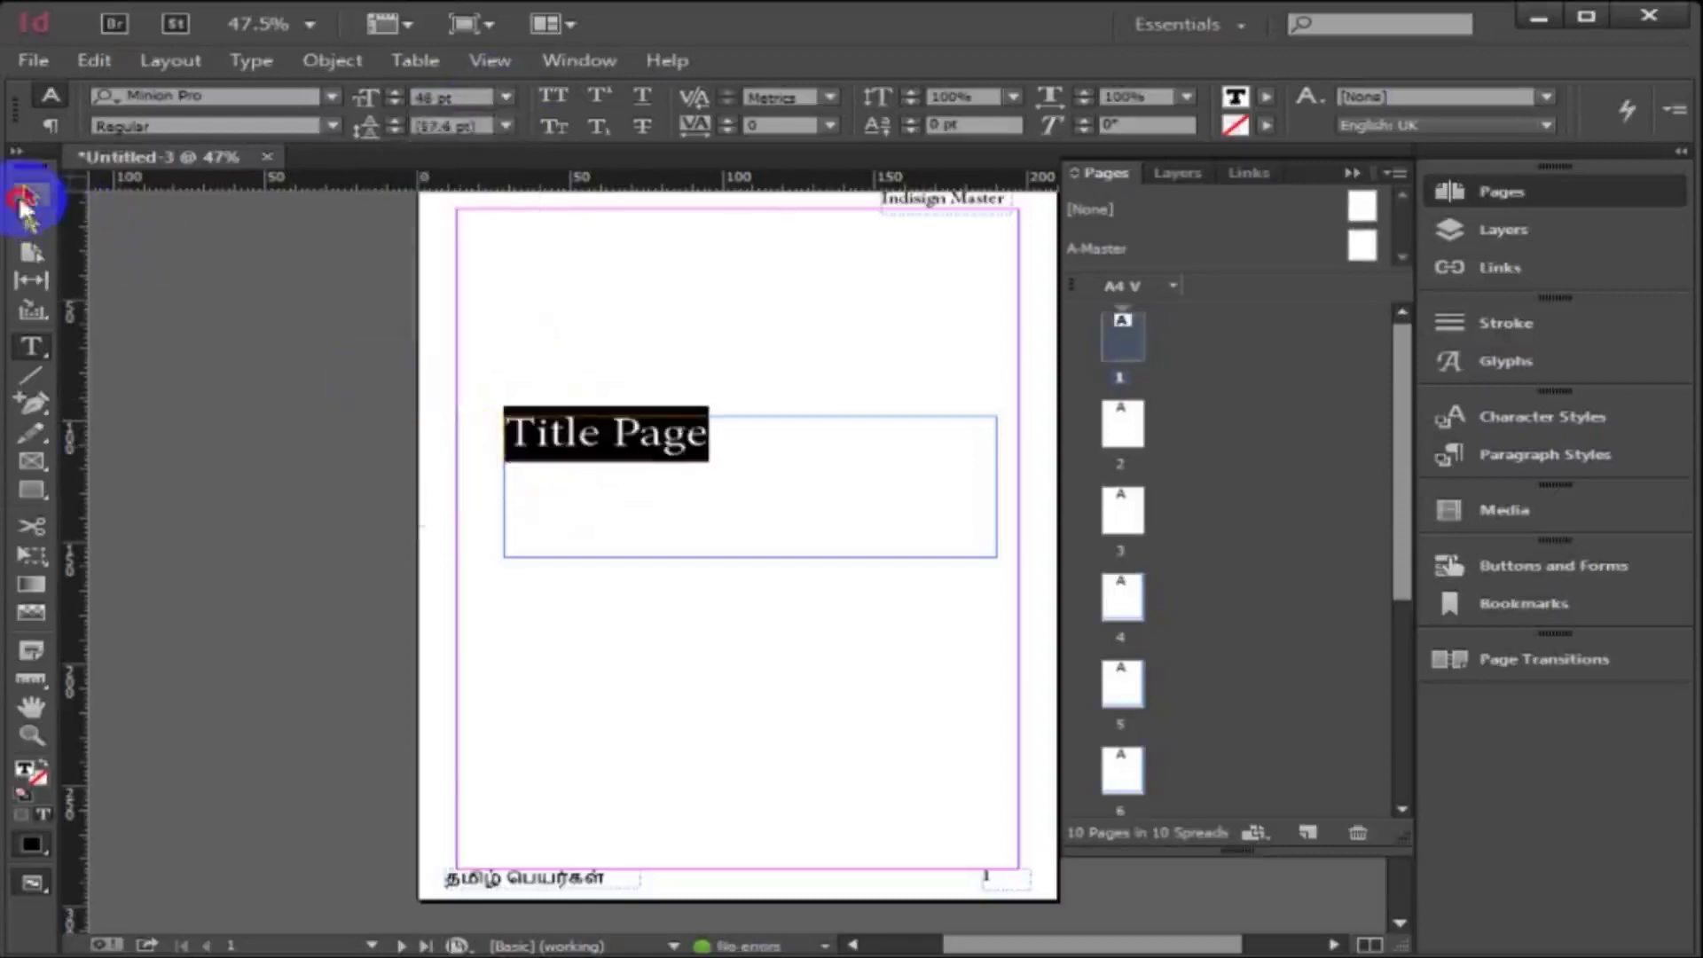
left_click(683, 454)
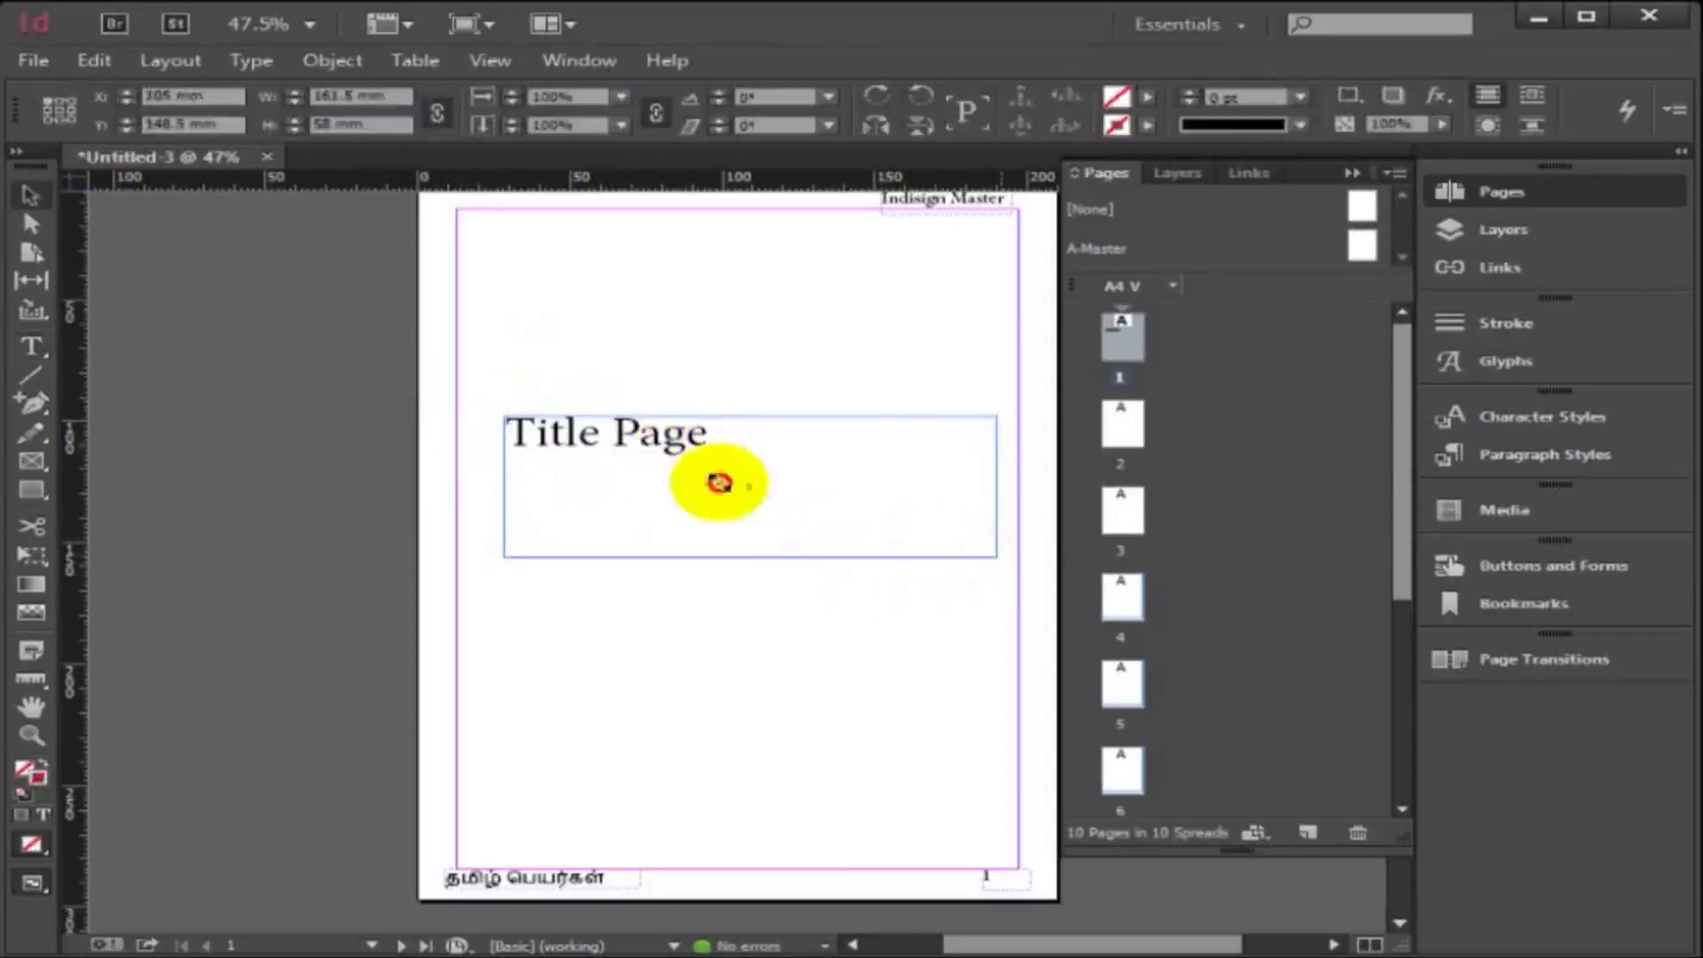
key("ctrl+alt+c")
left_click_drag(699, 491, 767, 504)
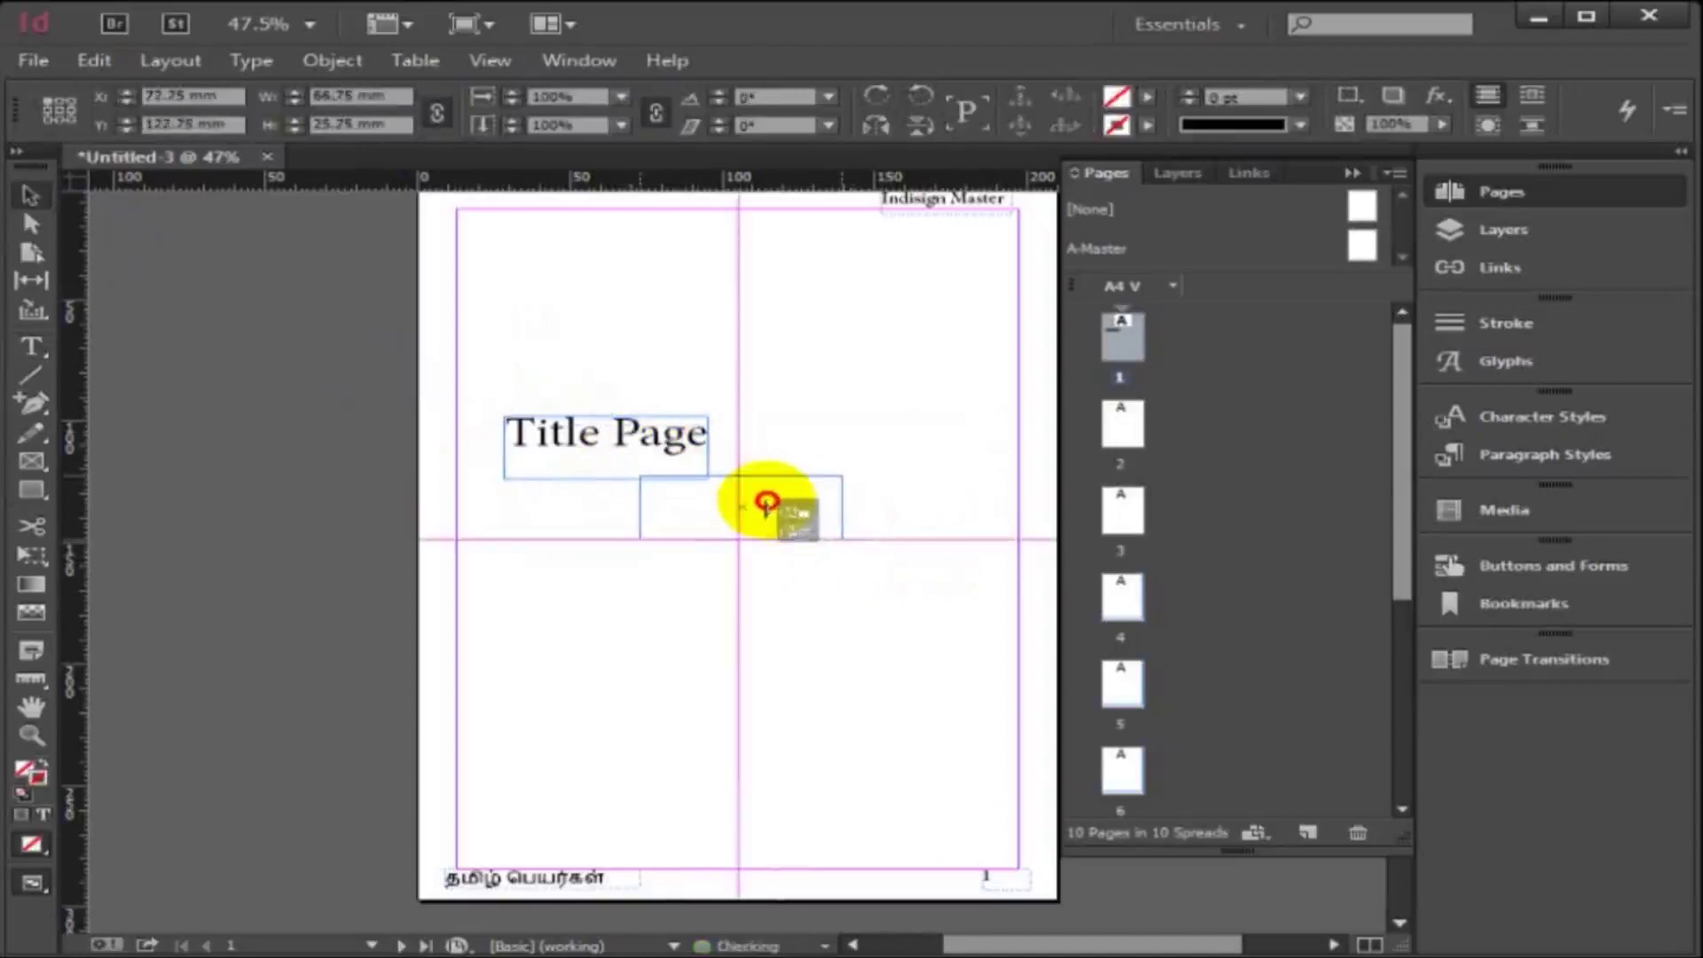
Apply the [None] master to page 1, the title page, to remove its header and footer.
scroll(696, 672, "down", 15)
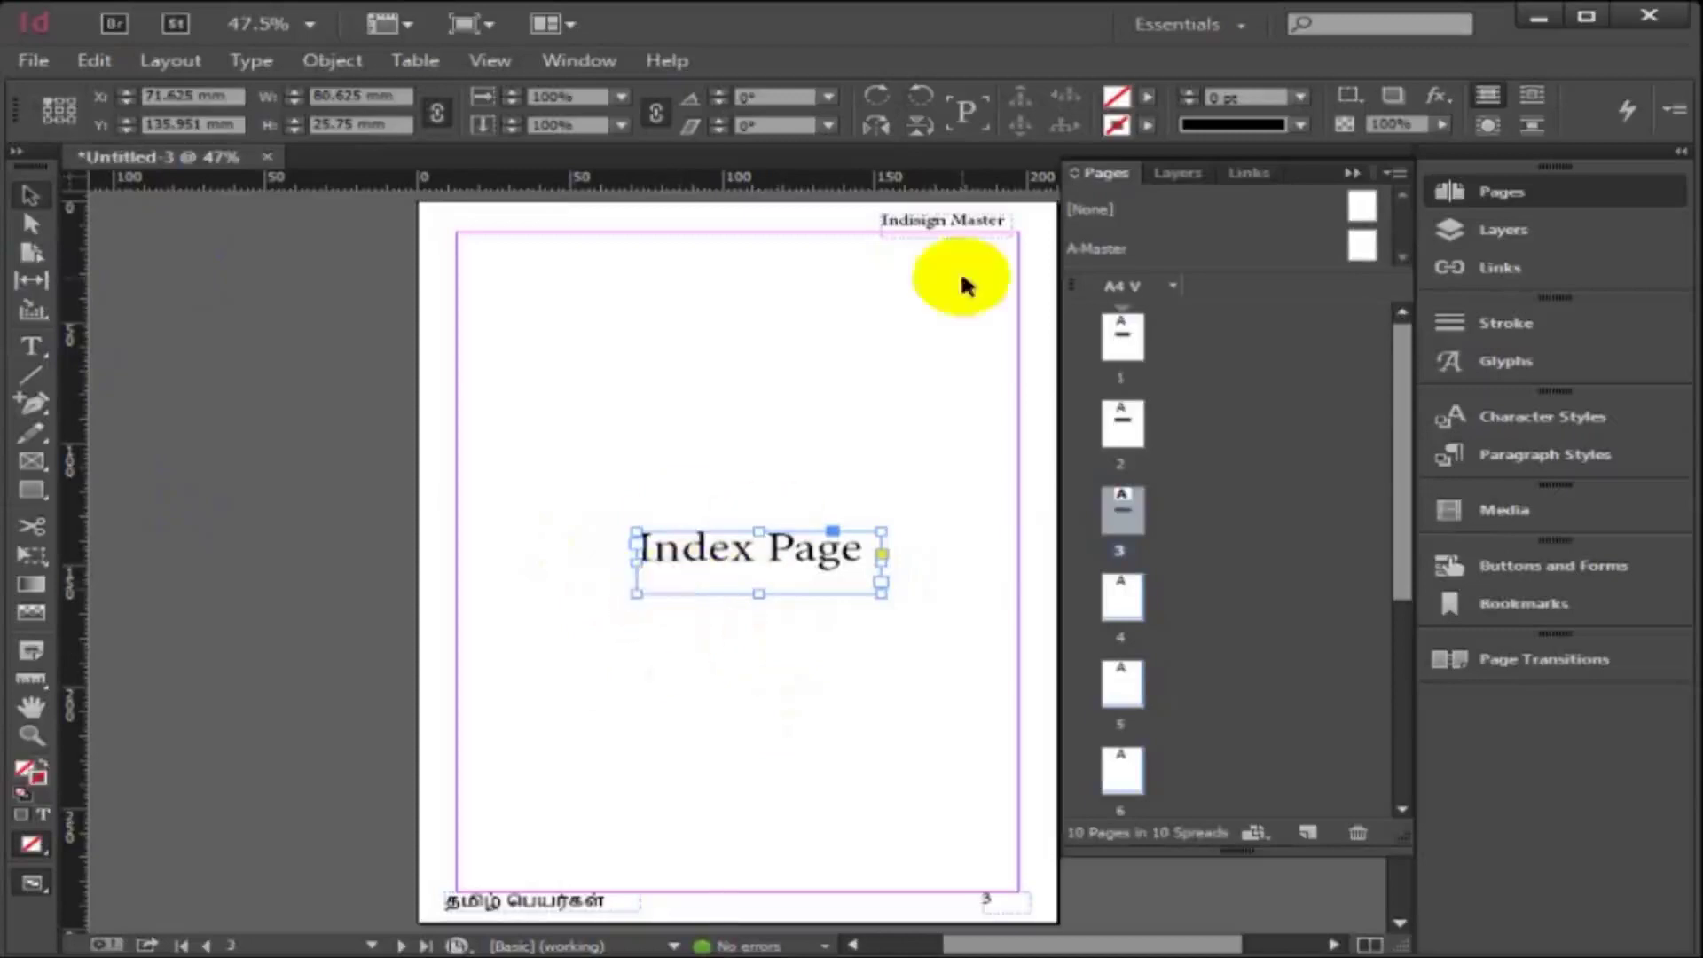
left_click(948, 233)
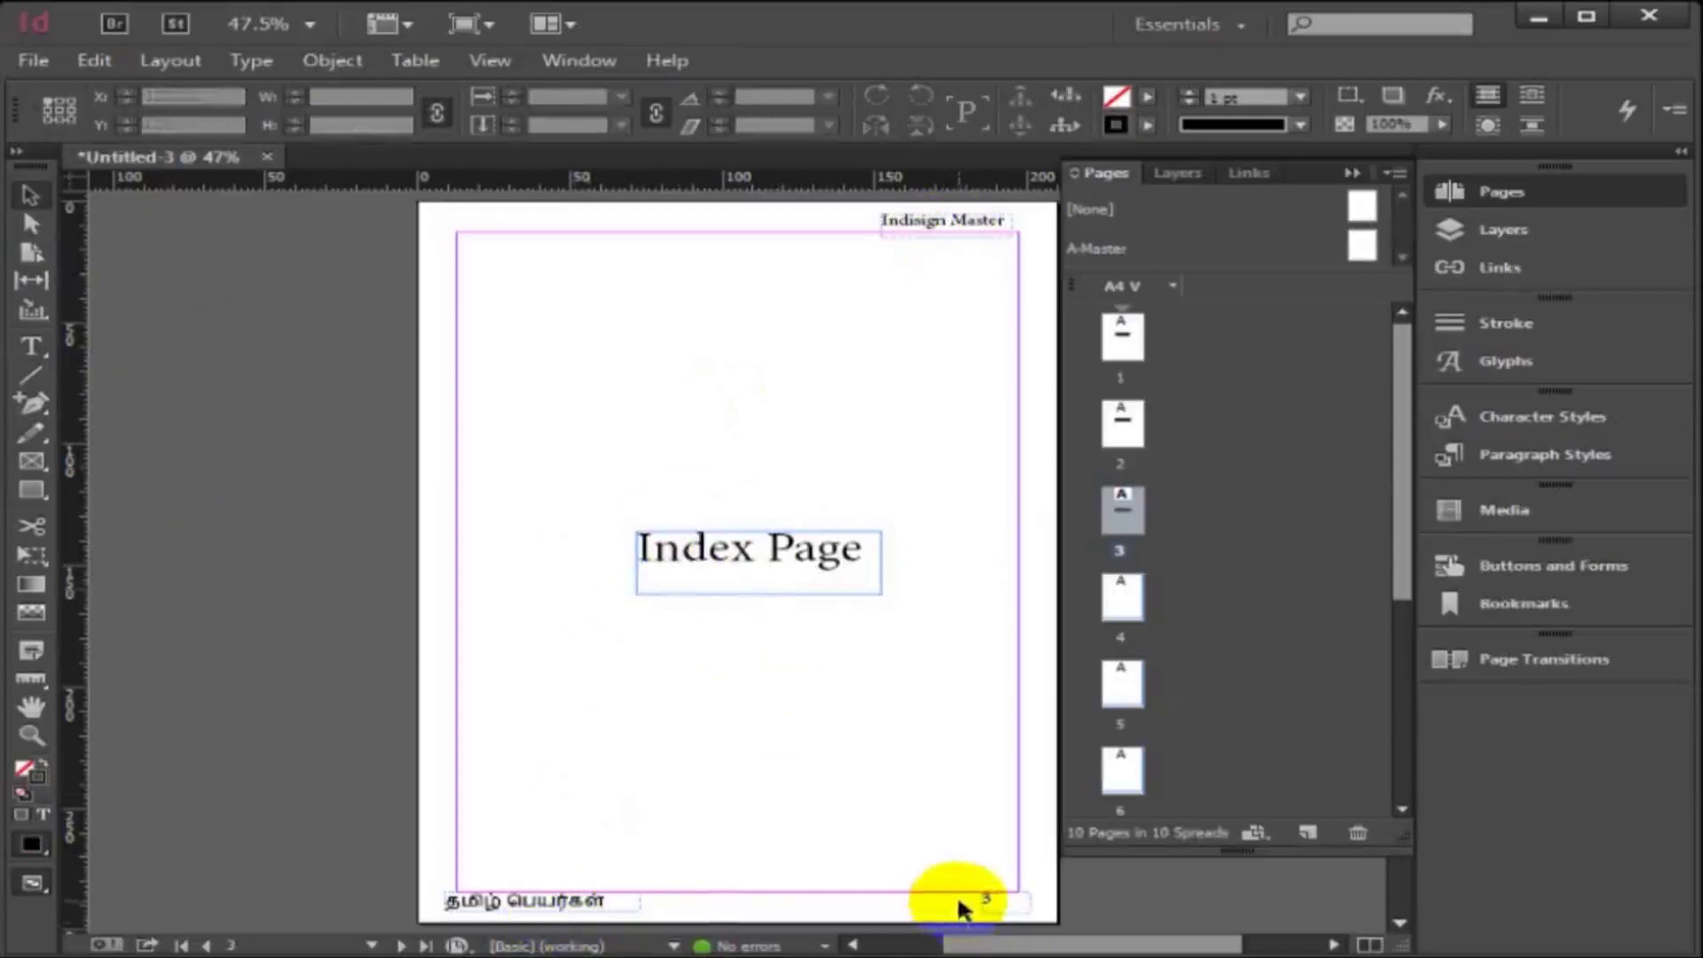
double_click(1122, 335)
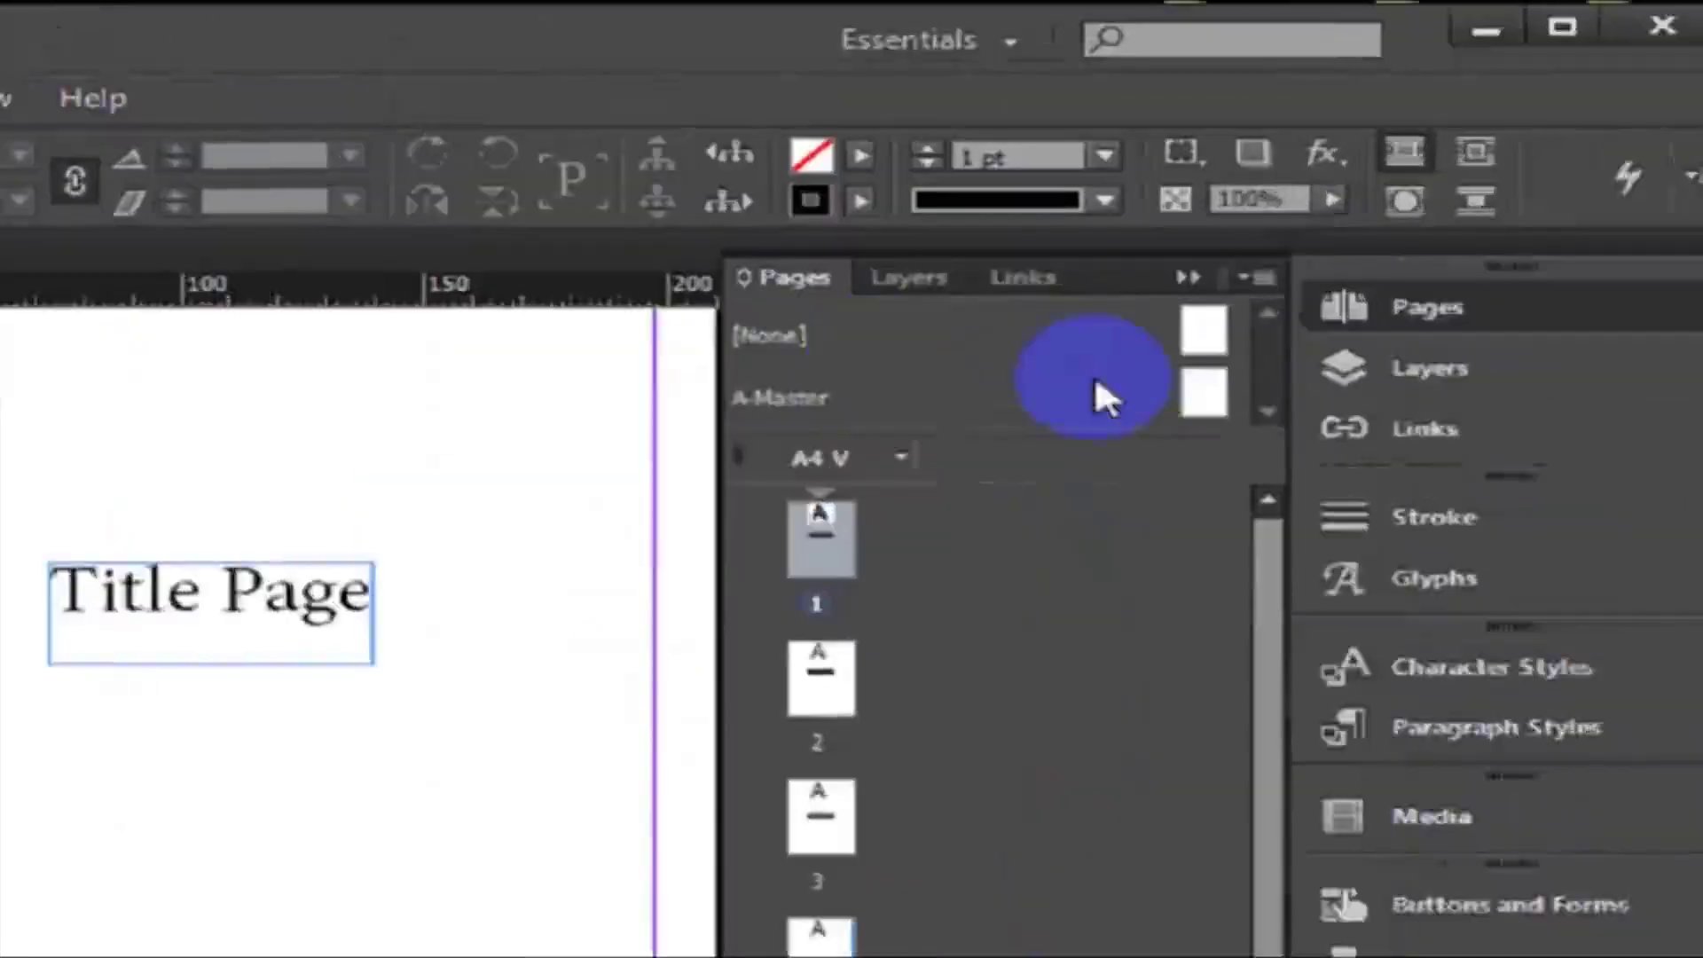
left_click(1207, 335)
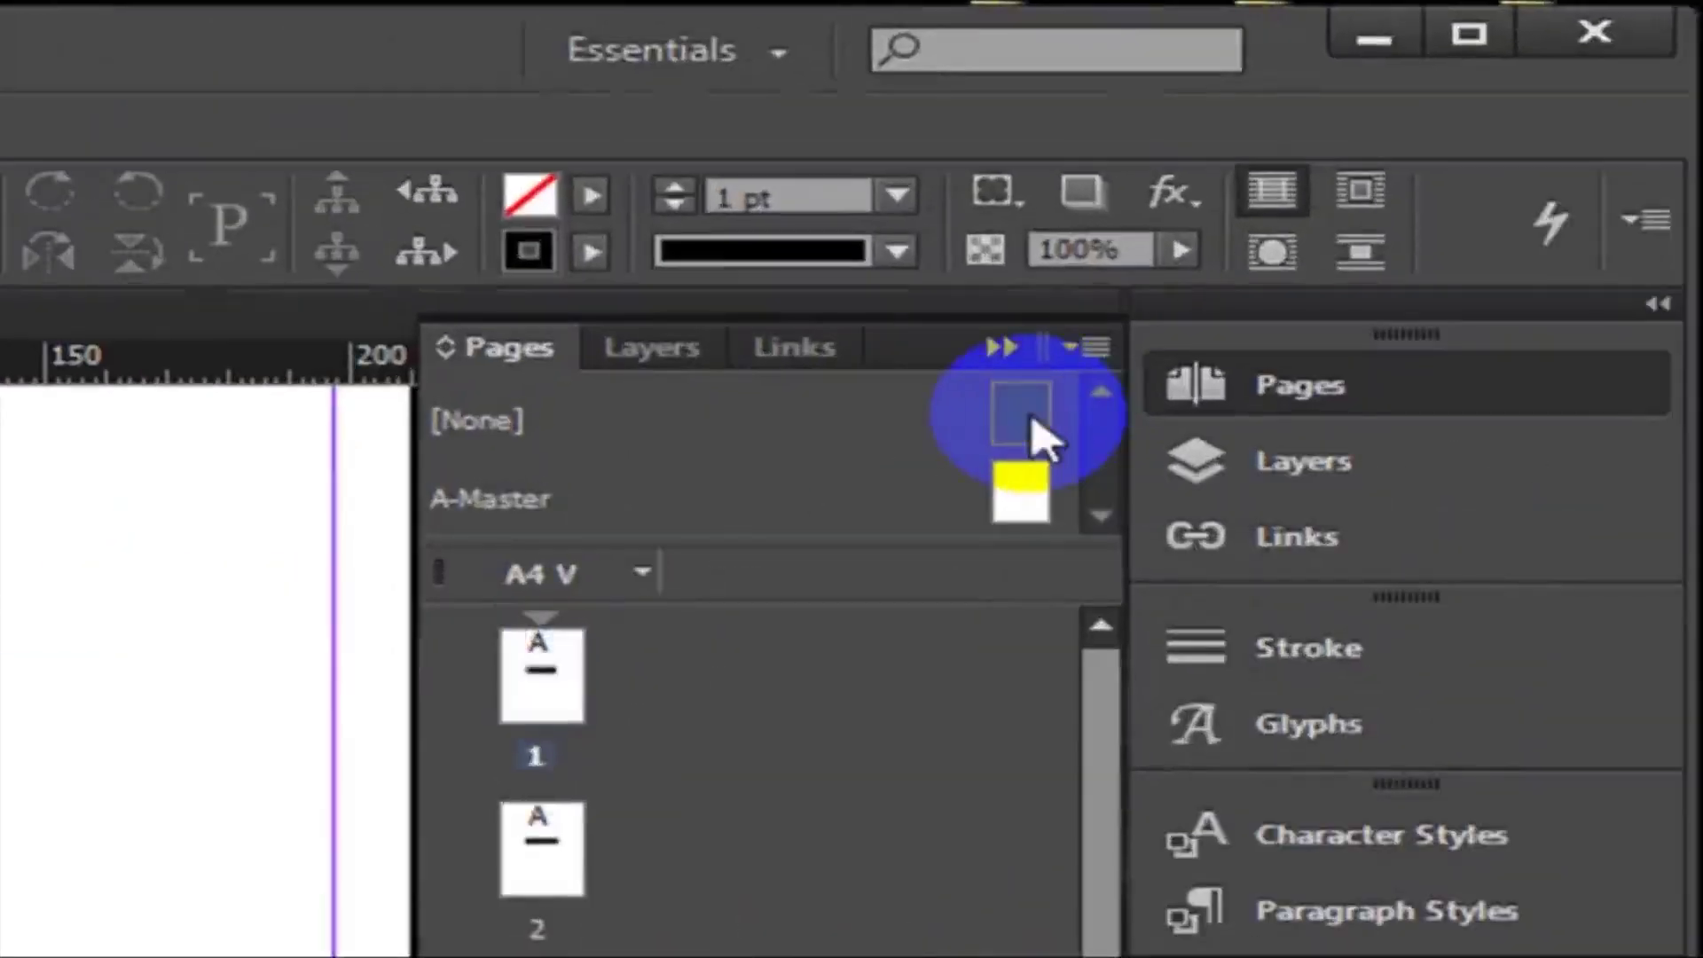
left_click_drag(1030, 419, 568, 736)
scroll(665, 621, "down", 1)
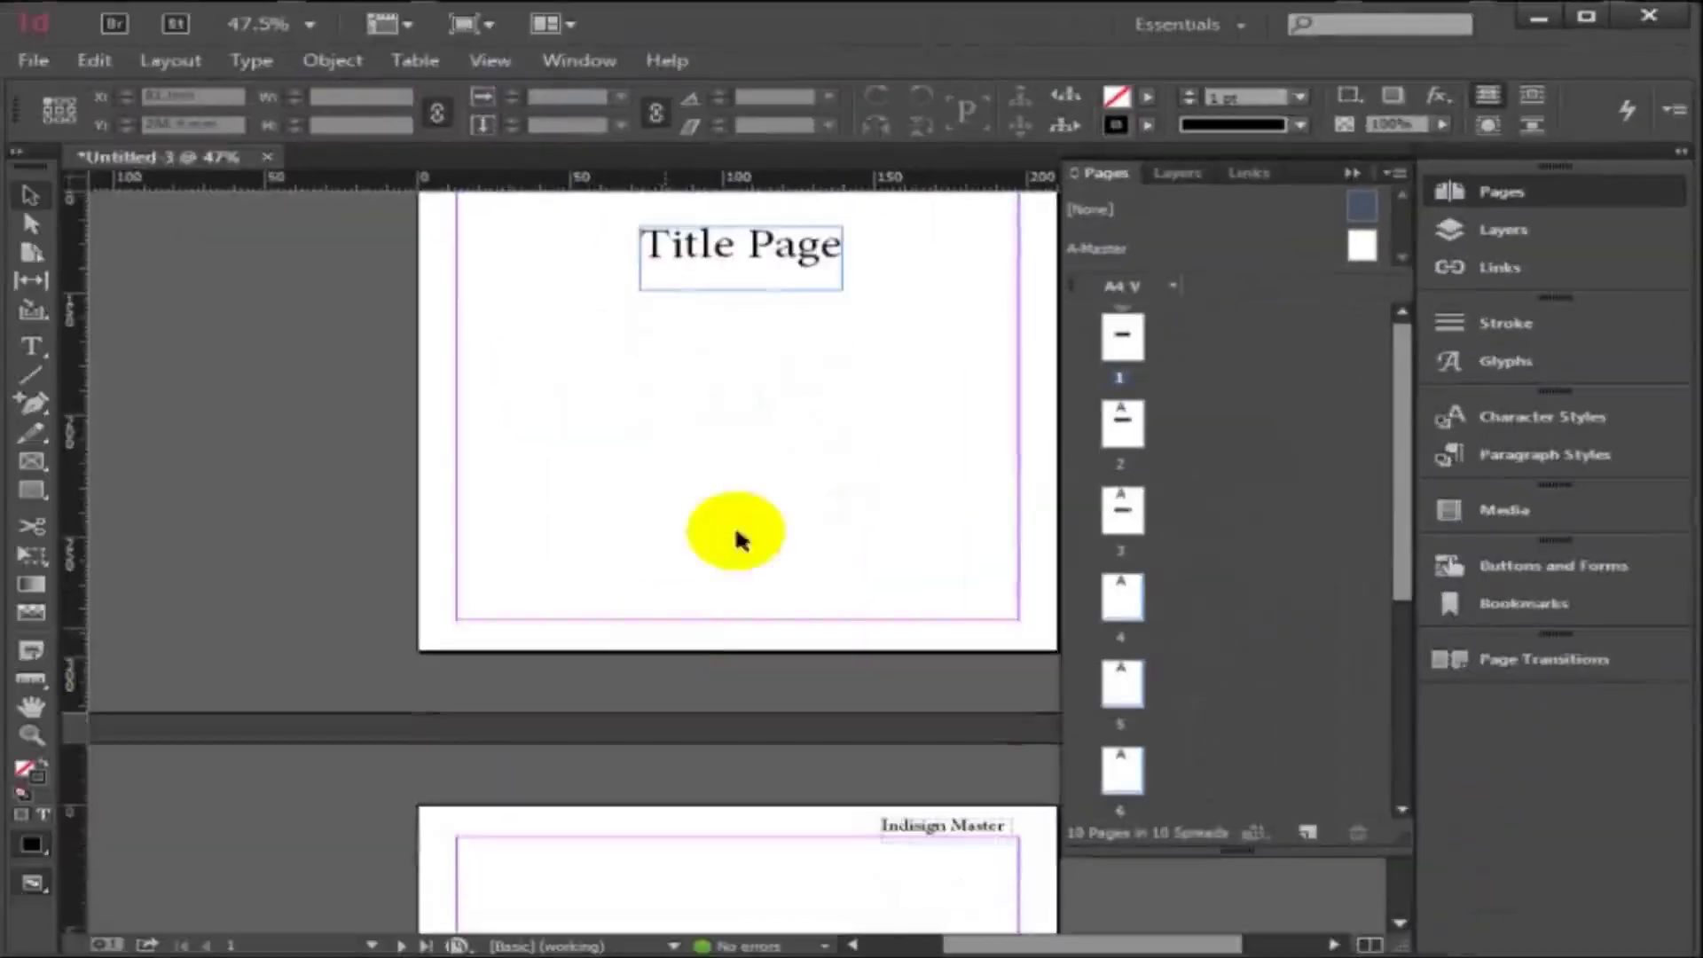
scroll(735, 524, "up", 5)
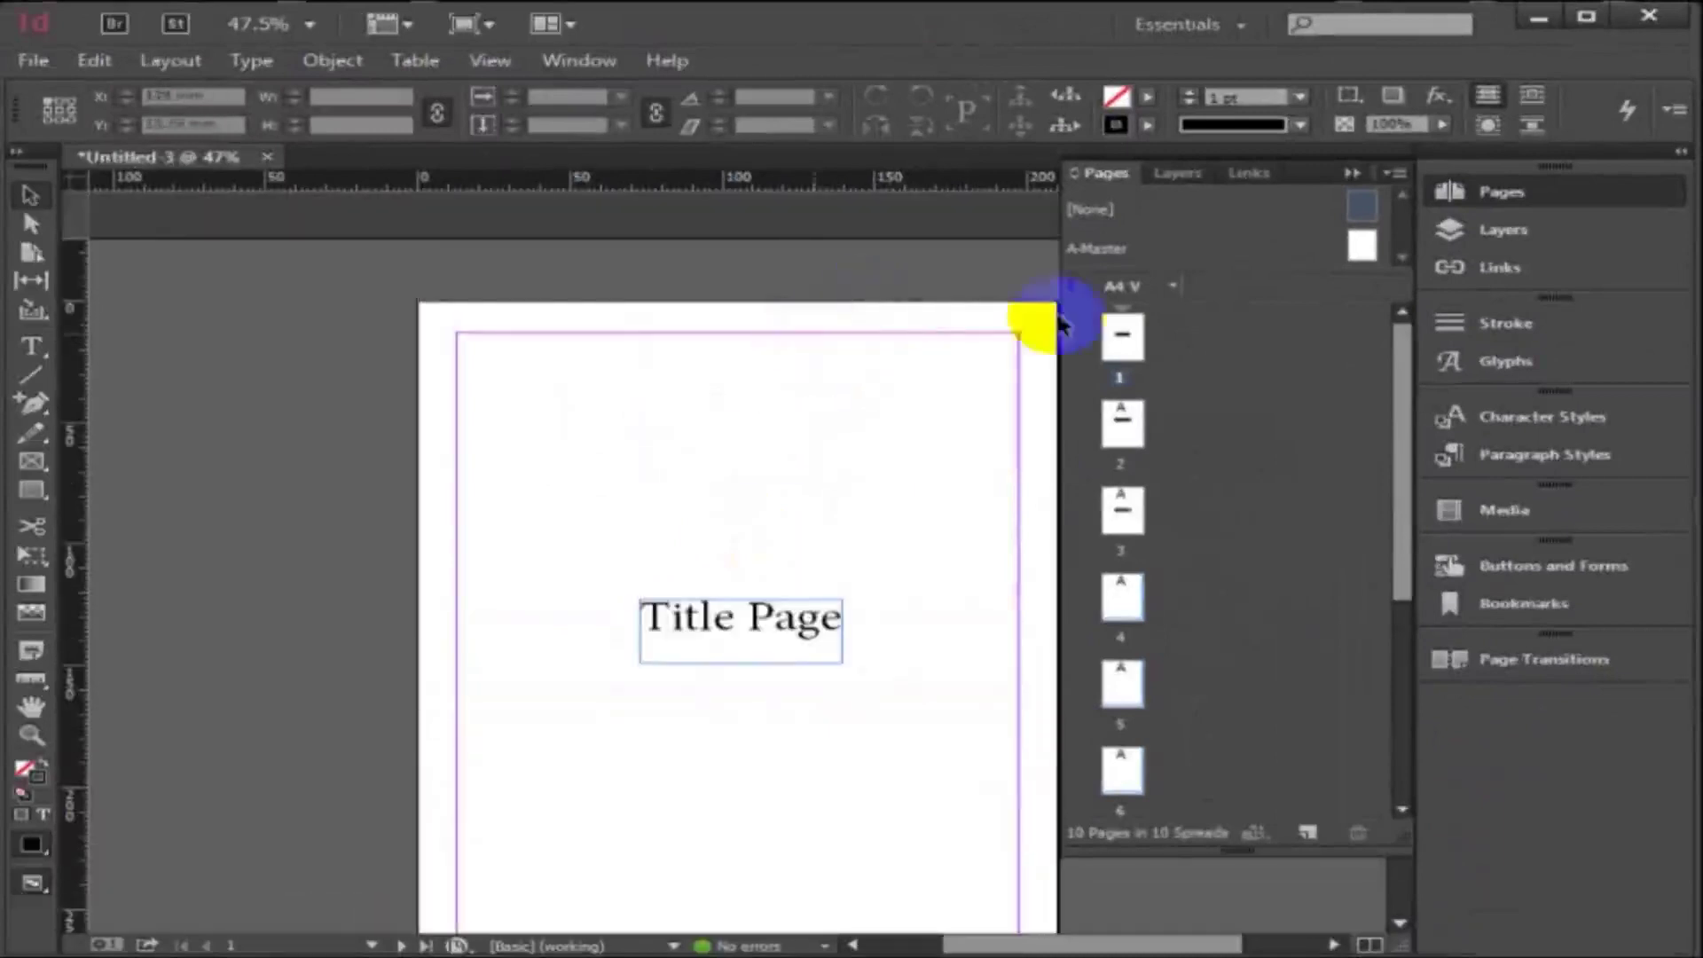
Apply the [None] master to page 2, the Verso Page, to remove its header and footer.
scroll(817, 533, "down", 9)
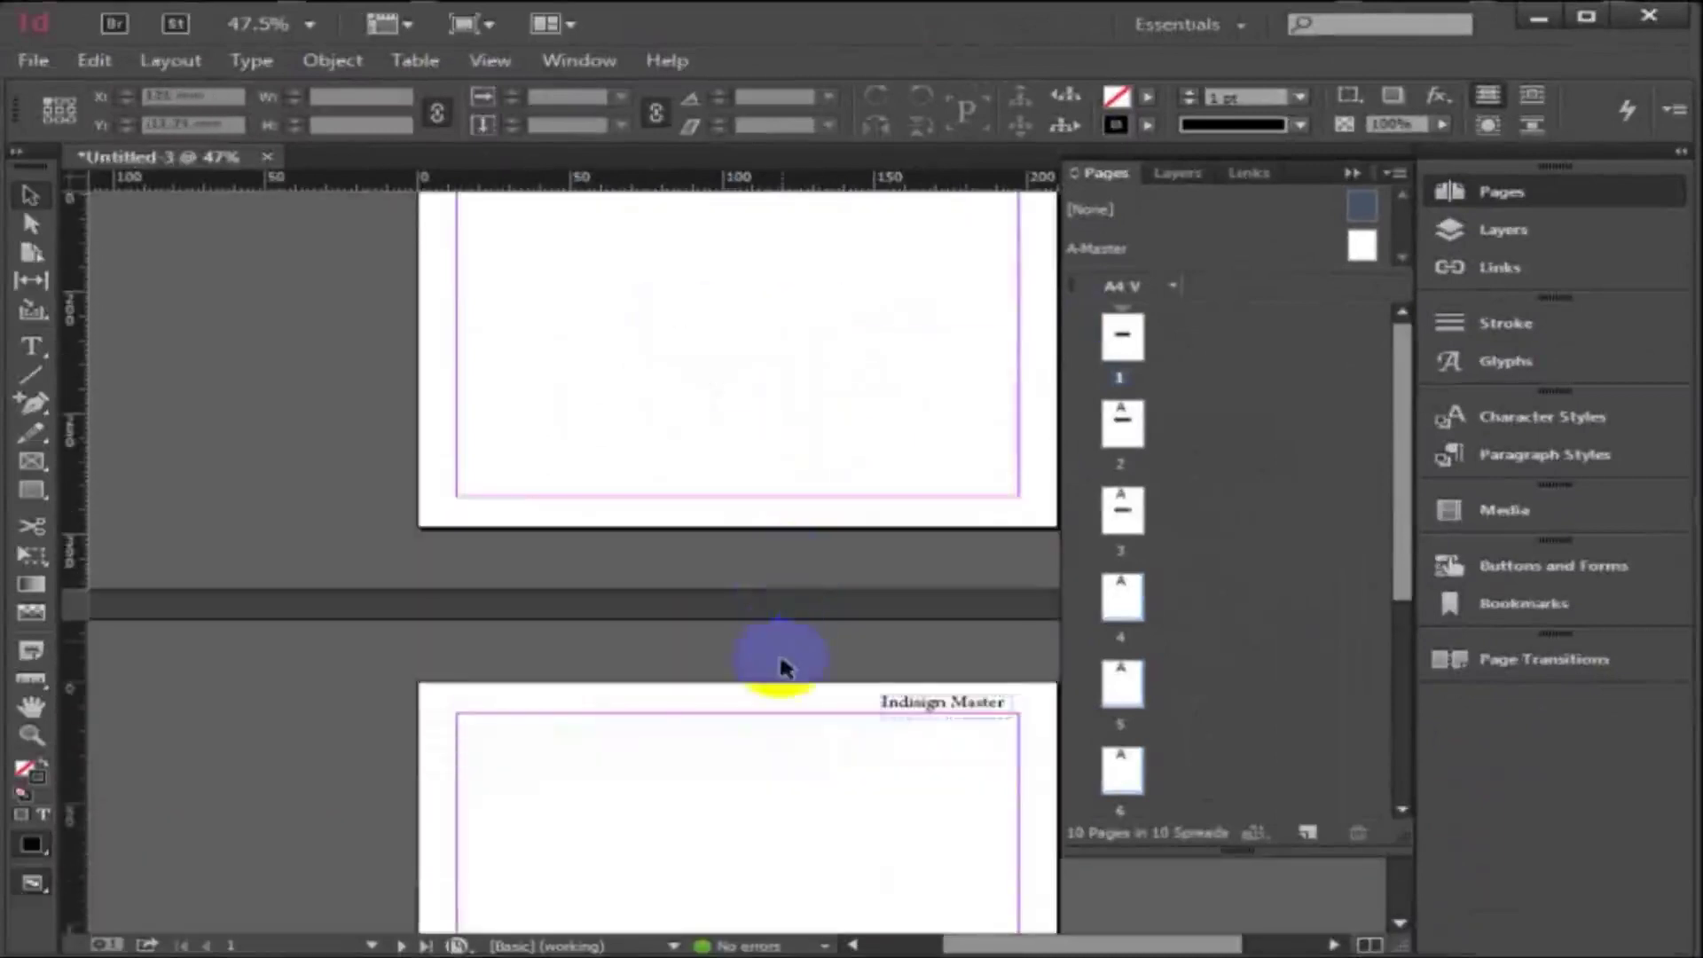
scroll(781, 666, "down", 3)
left_click_drag(1375, 229, 1361, 199)
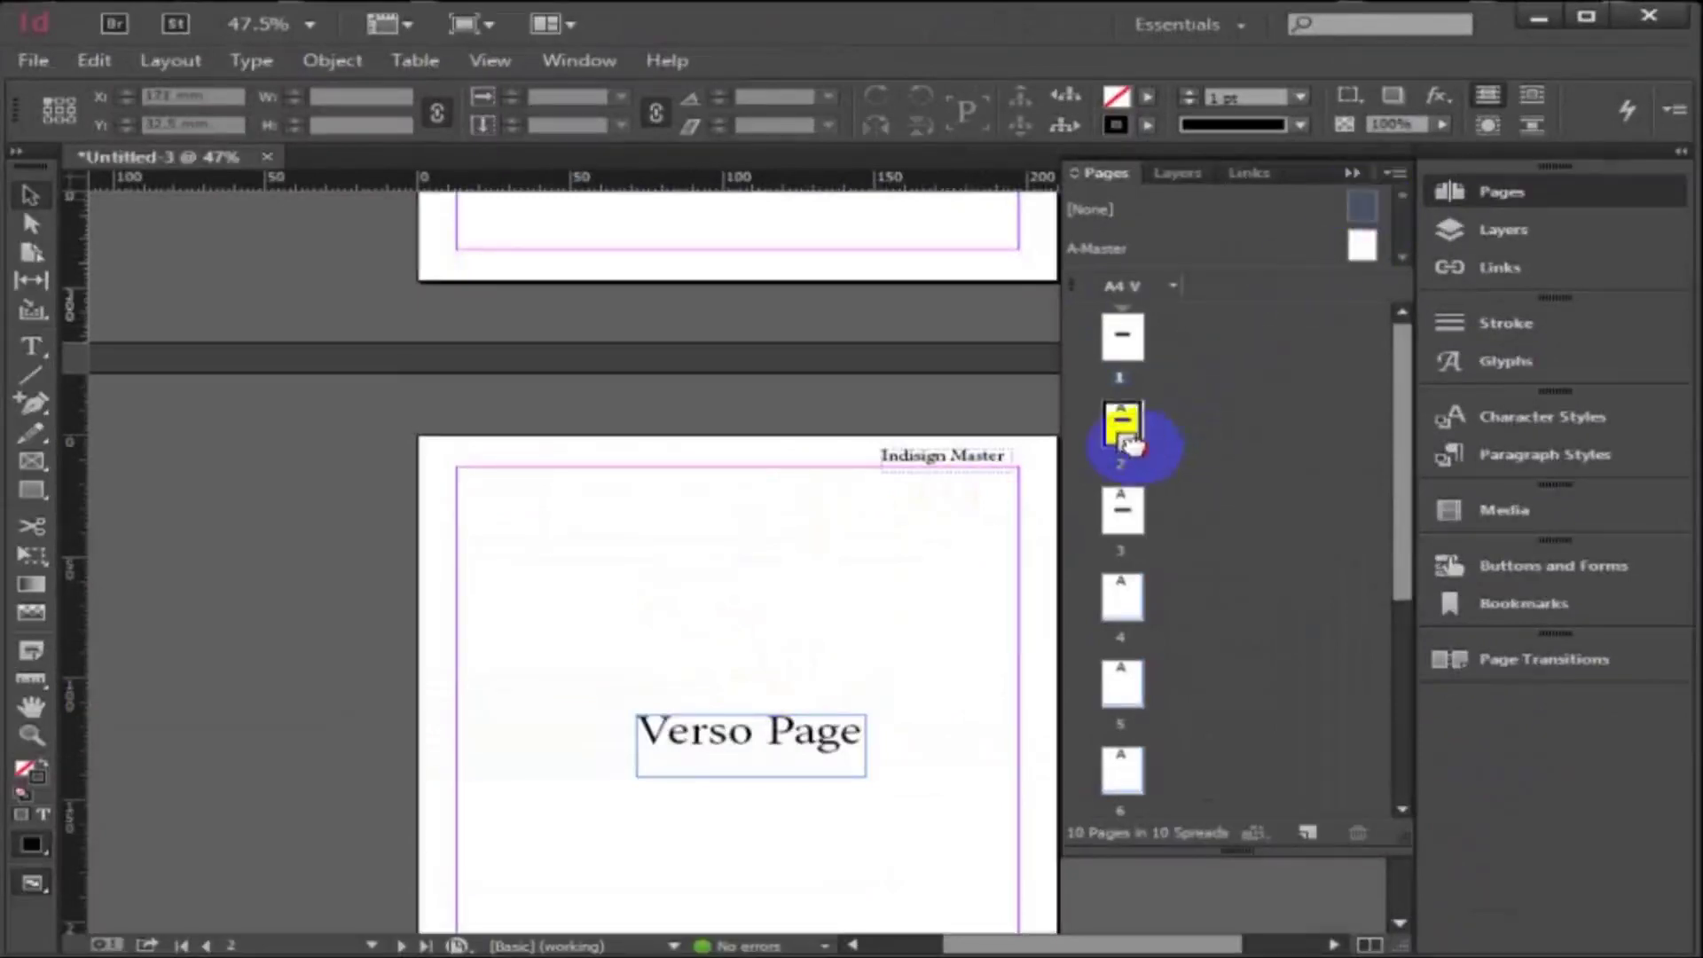
left_click_drag(1134, 443, 1125, 434)
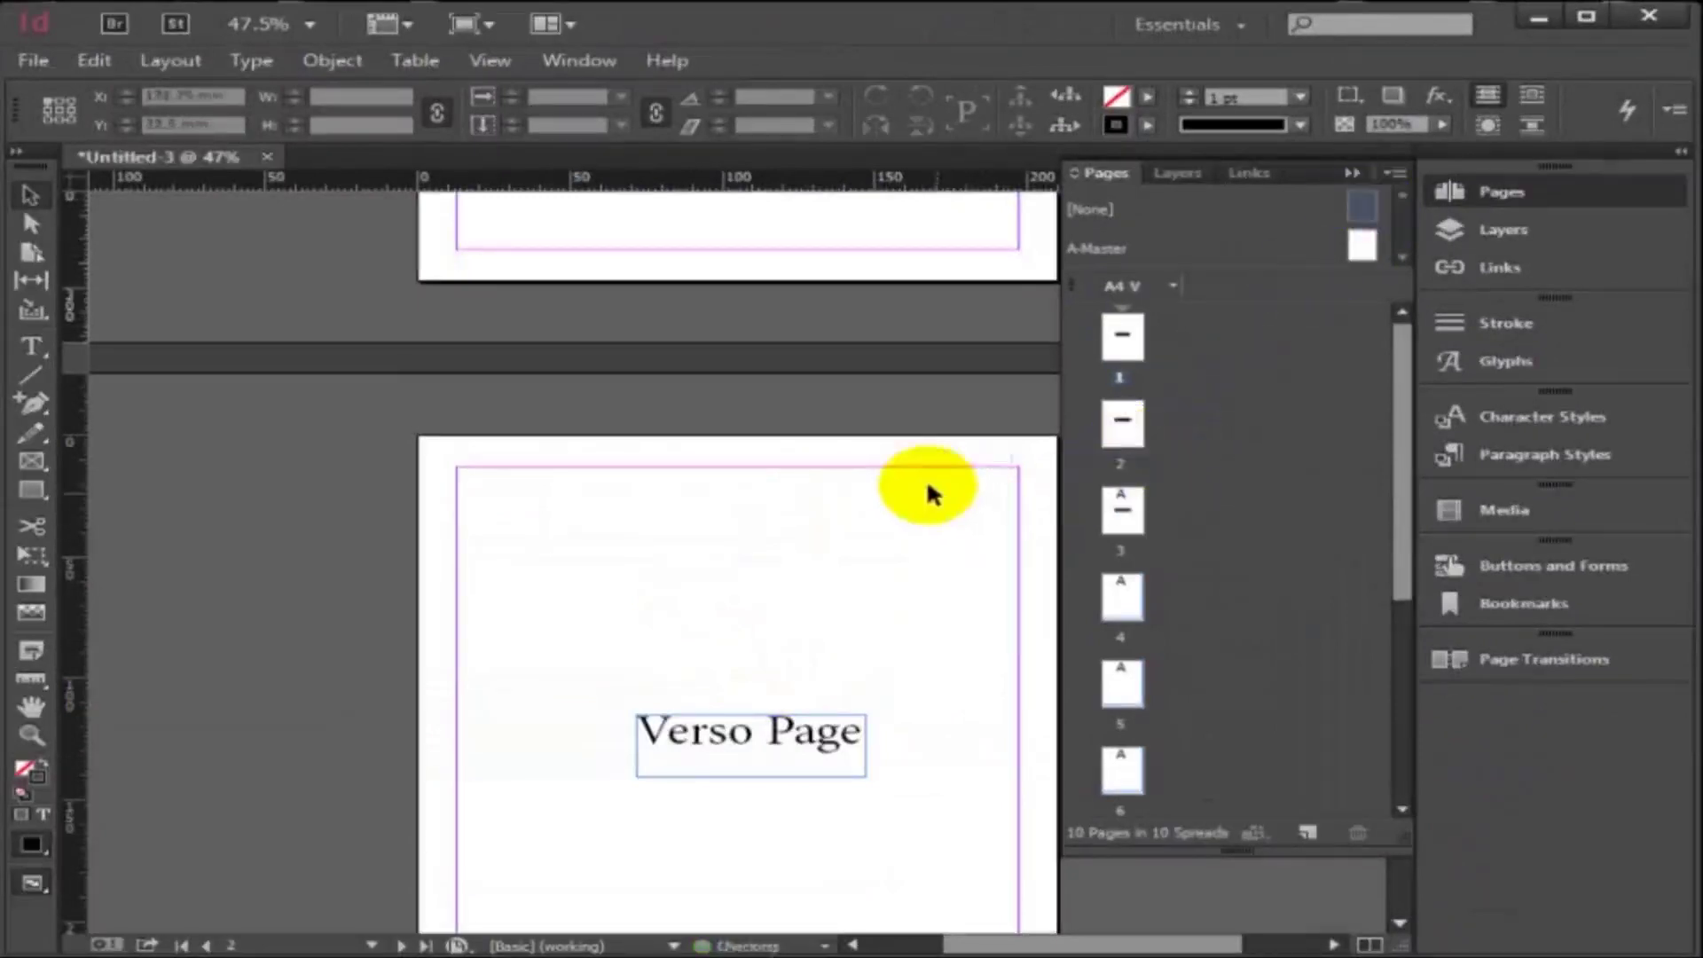
scroll(846, 495, "down", 10)
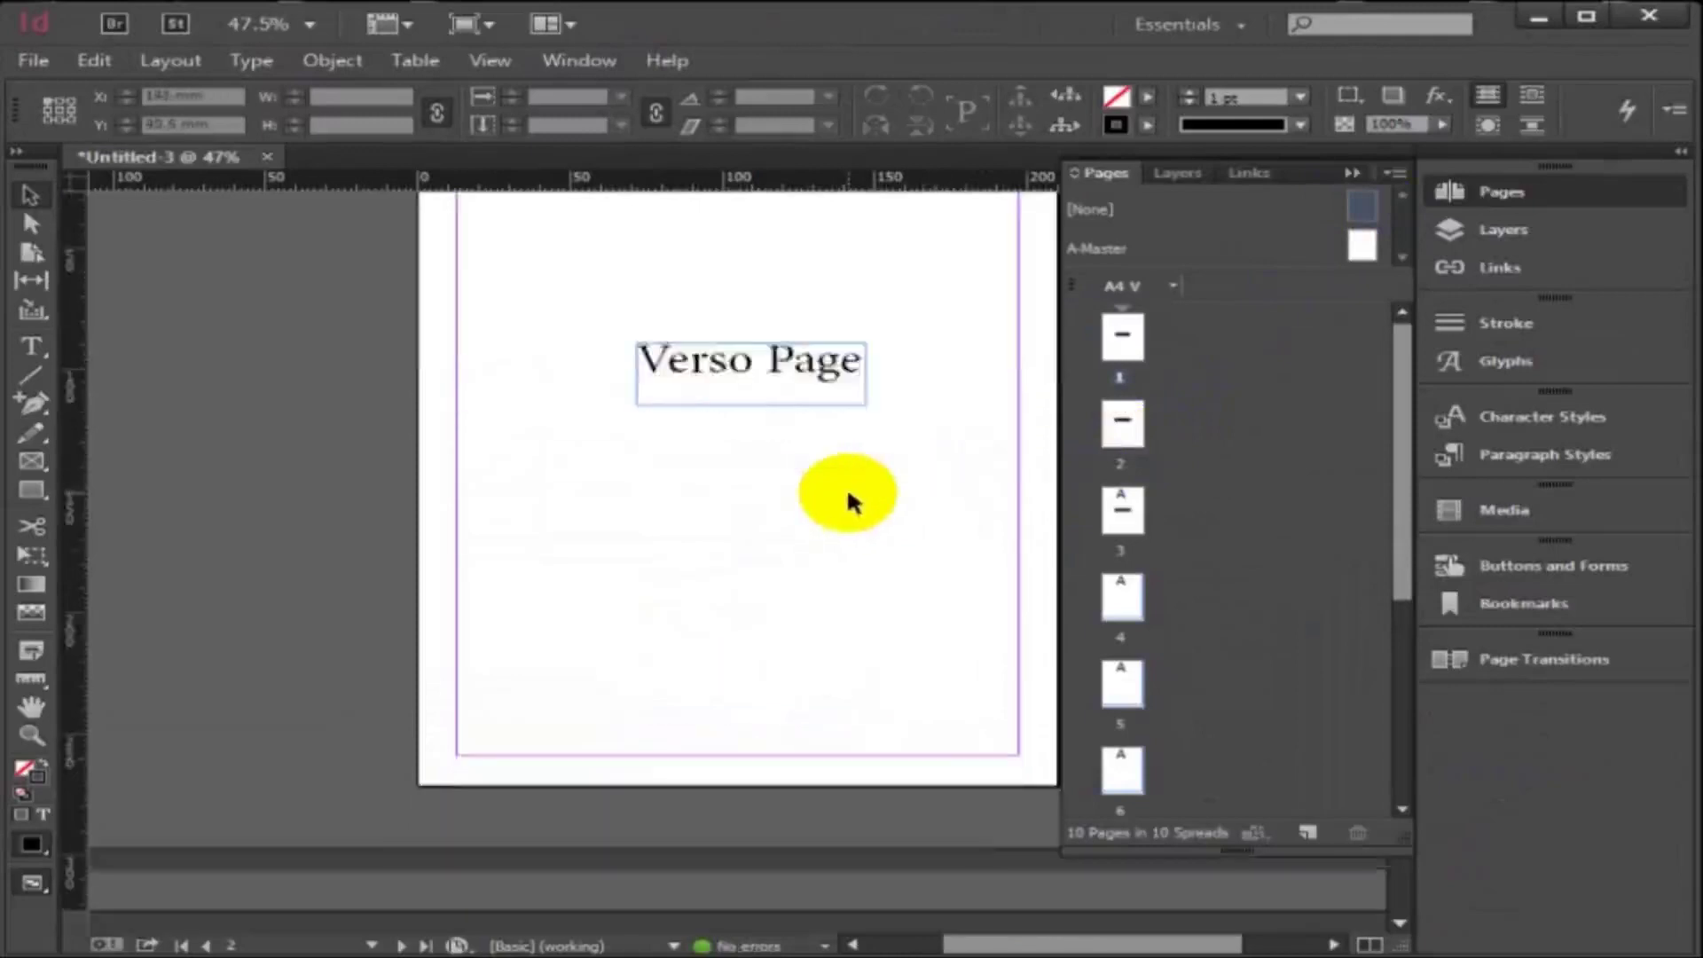
scroll(847, 499, "down", 5)
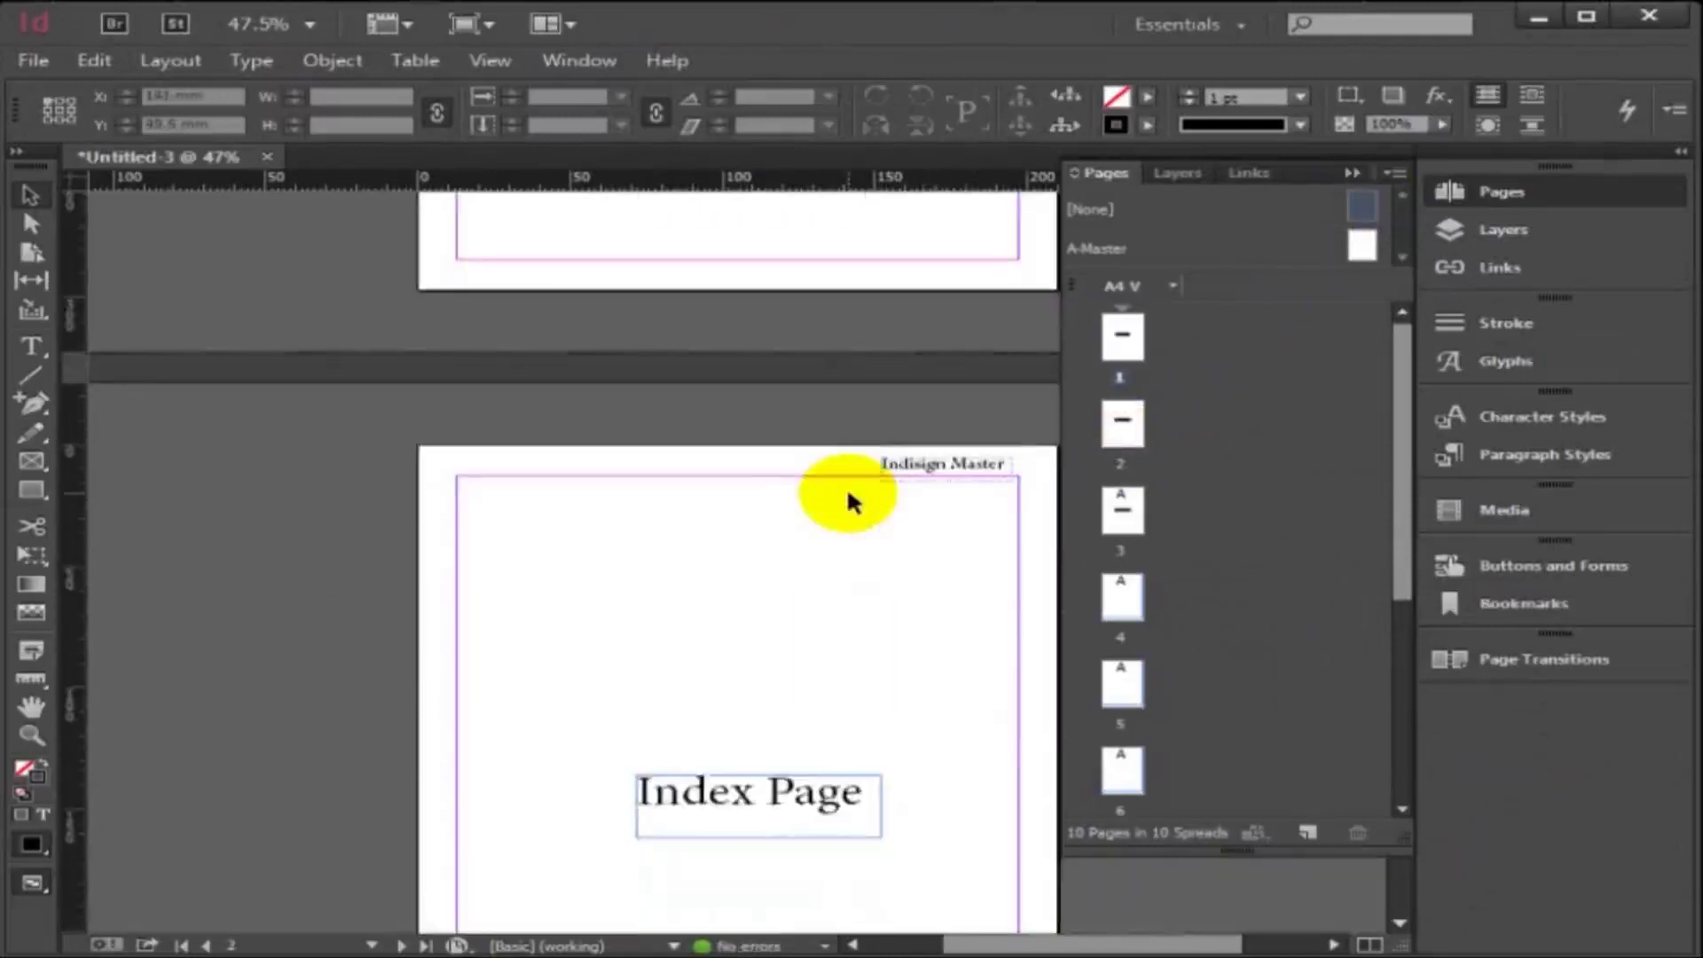
scroll(847, 487, "up", 4)
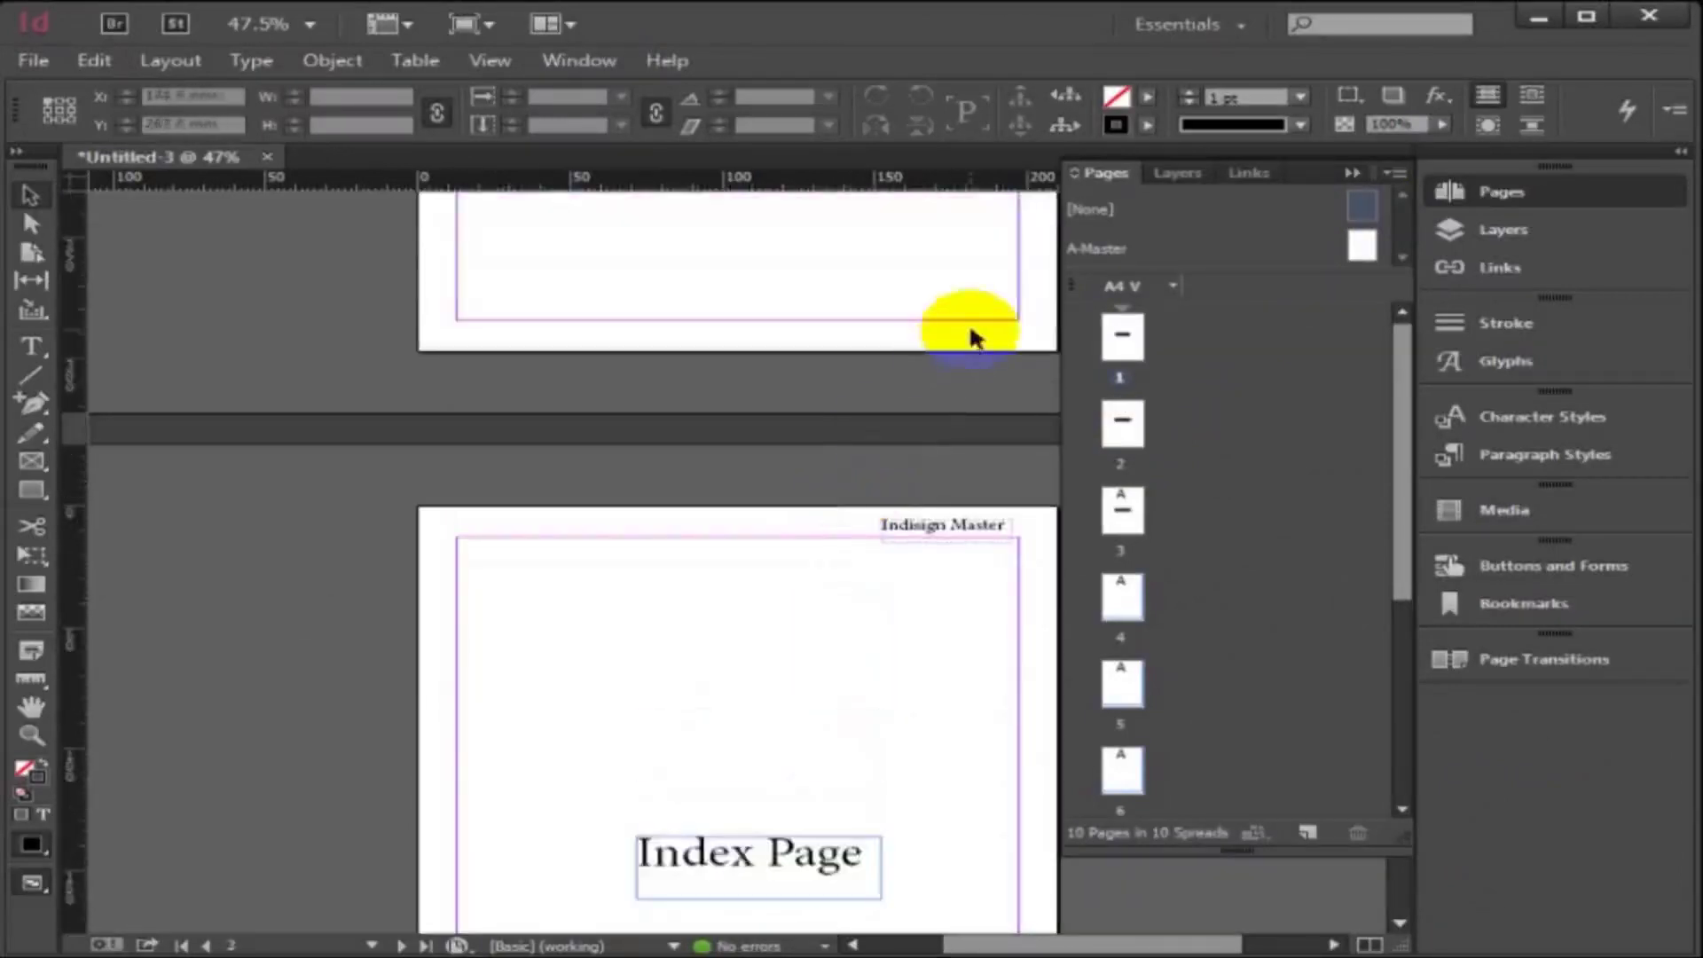
Apply the [None] master to page 3, the Index Page, to remove its header and footer.
left_click_drag(1371, 213, 1127, 523)
scroll(892, 557, "down", 5)
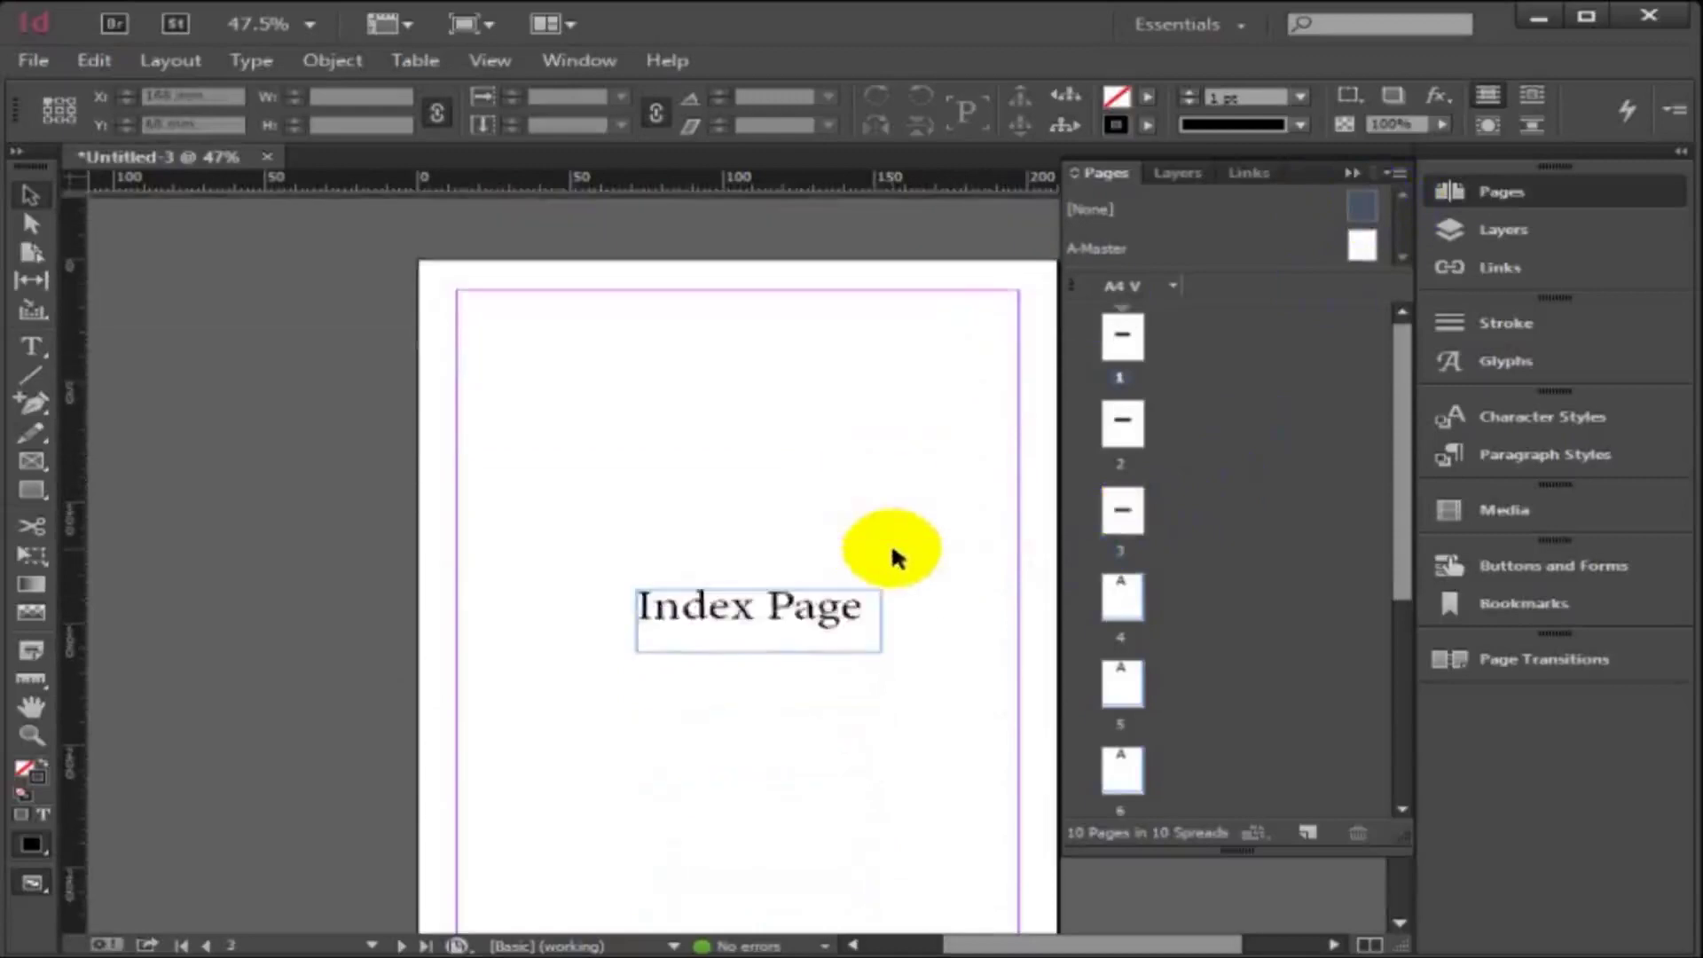
scroll(892, 576, "down", 5)
scroll(945, 675, "down", 1)
scroll(942, 674, "down", 10)
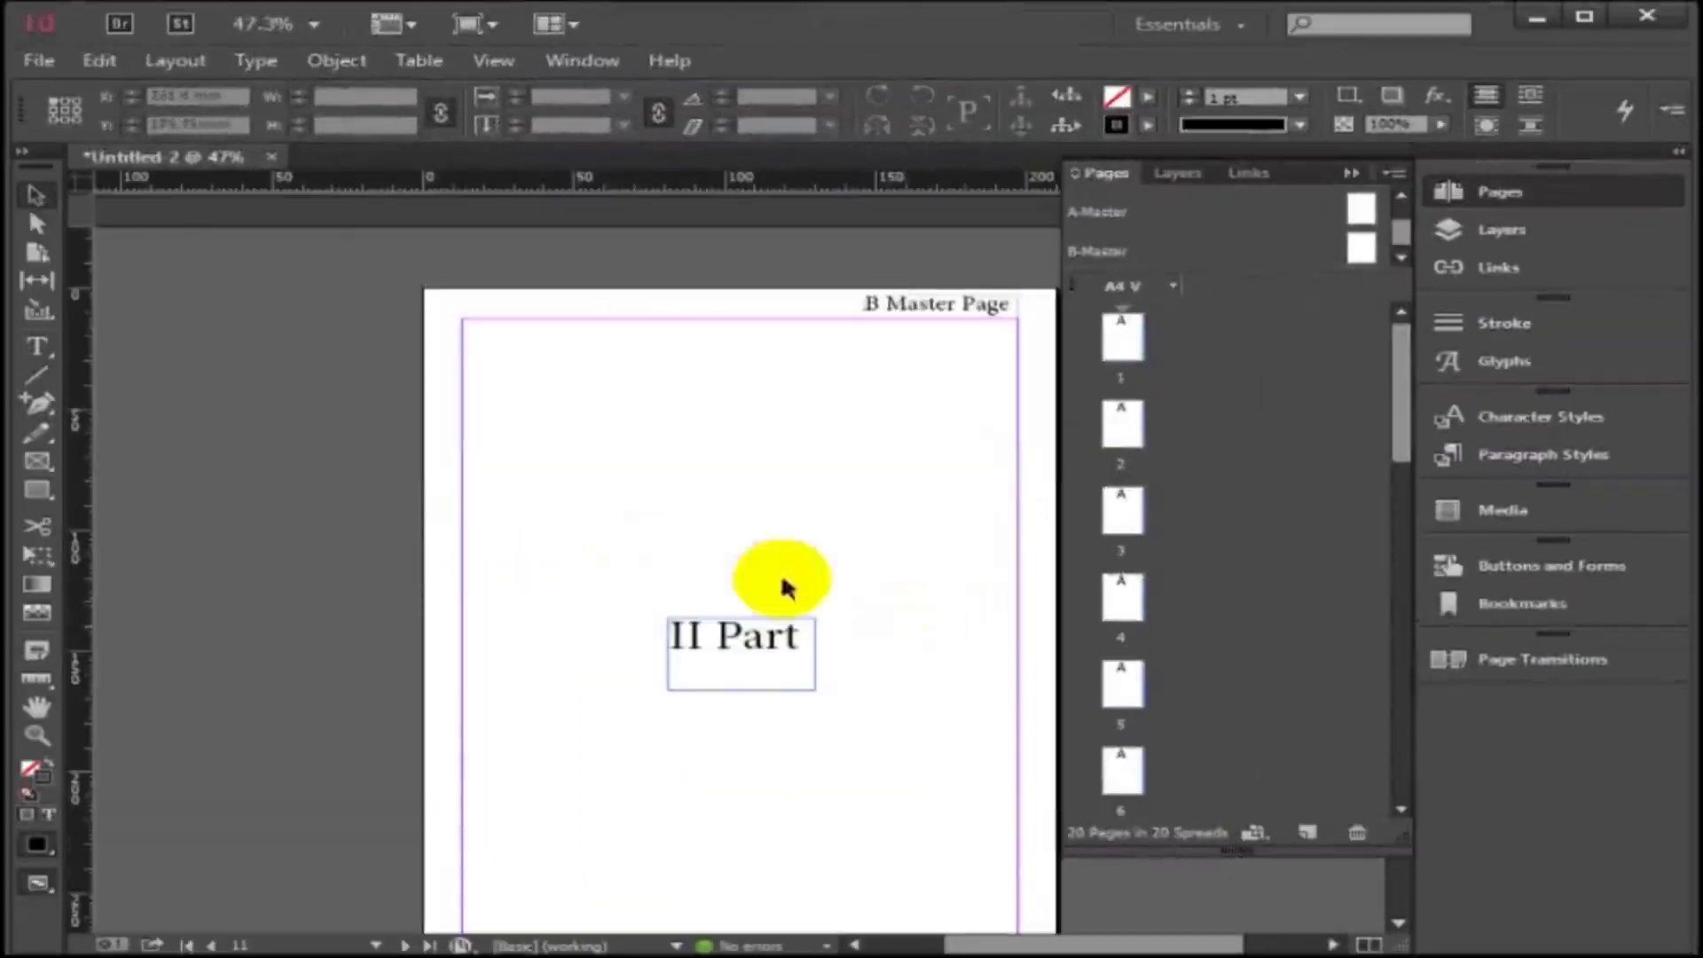
In Untitled-2, apply the [None] master to page 11, the II Part page, to remove its header and page number.
scroll(925, 561, "down", 3)
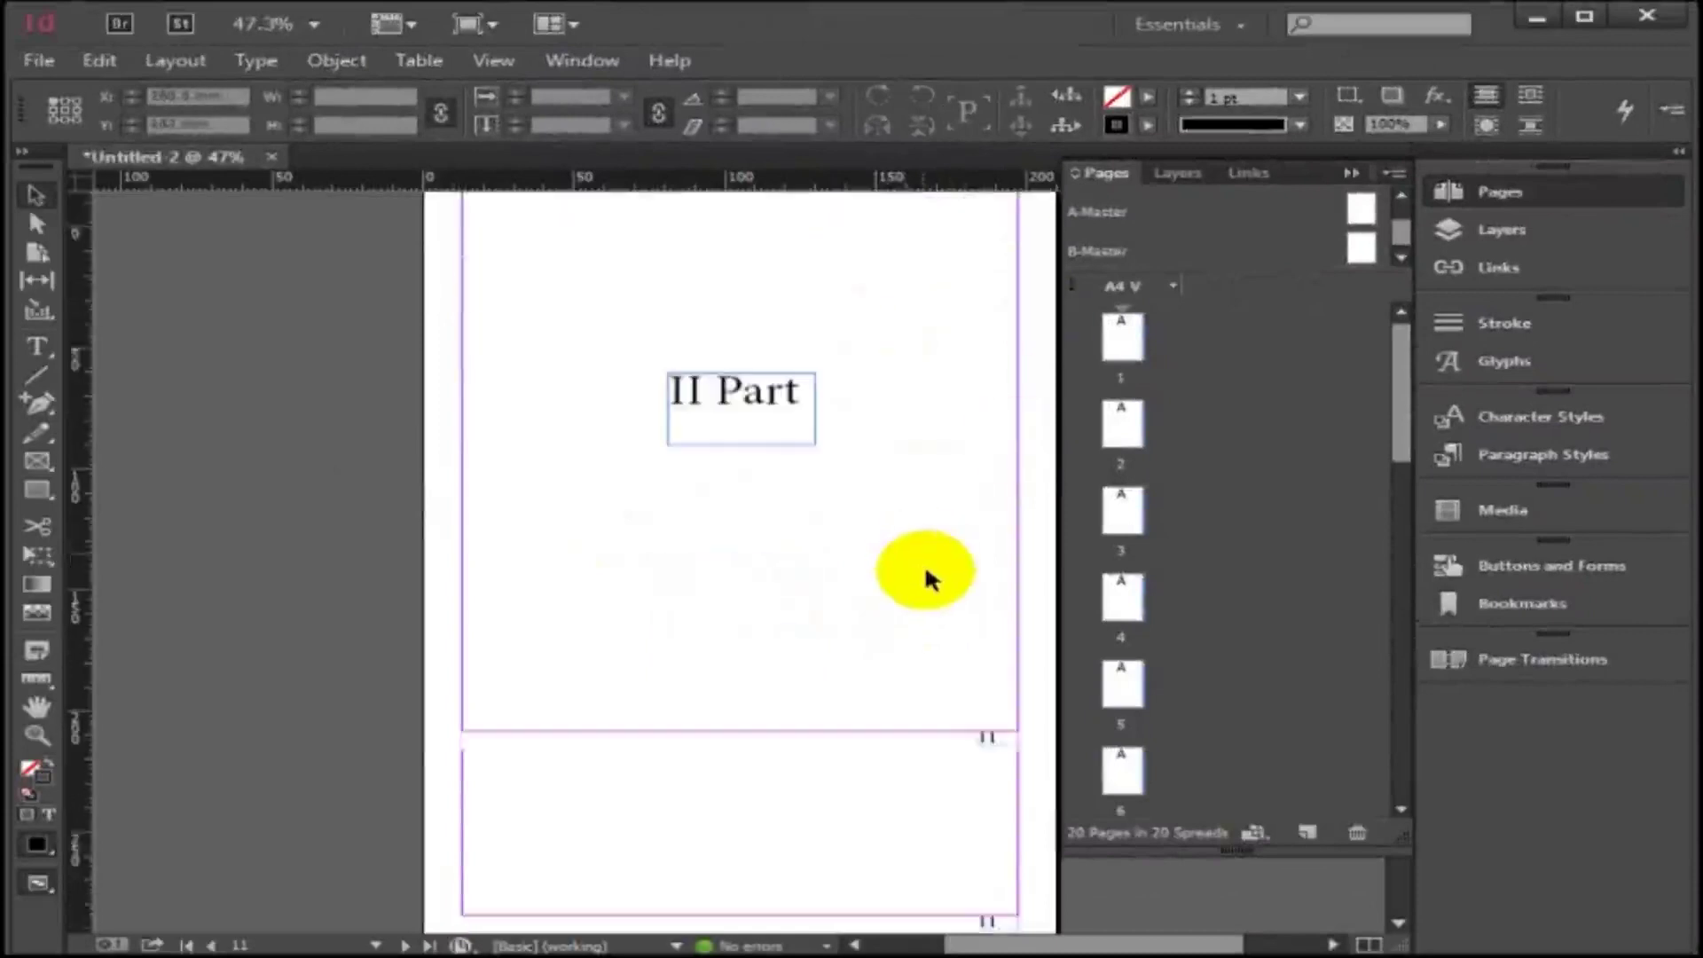
scroll(920, 601, "up", 3)
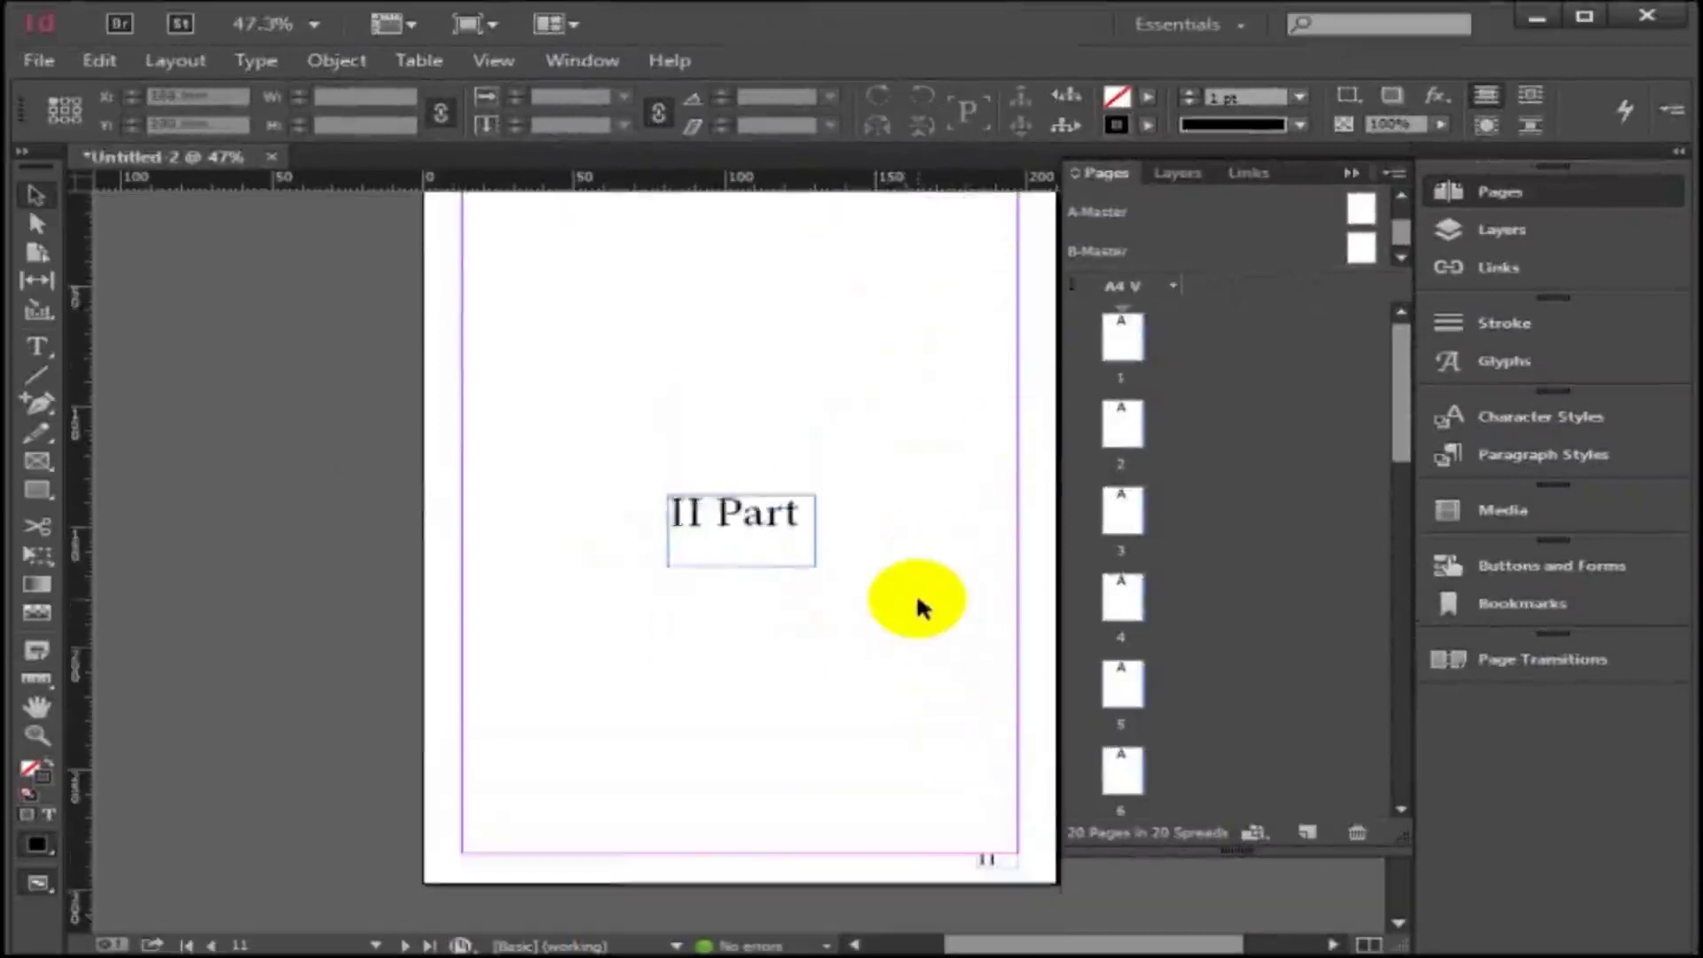
scroll(1203, 585, "down", 4)
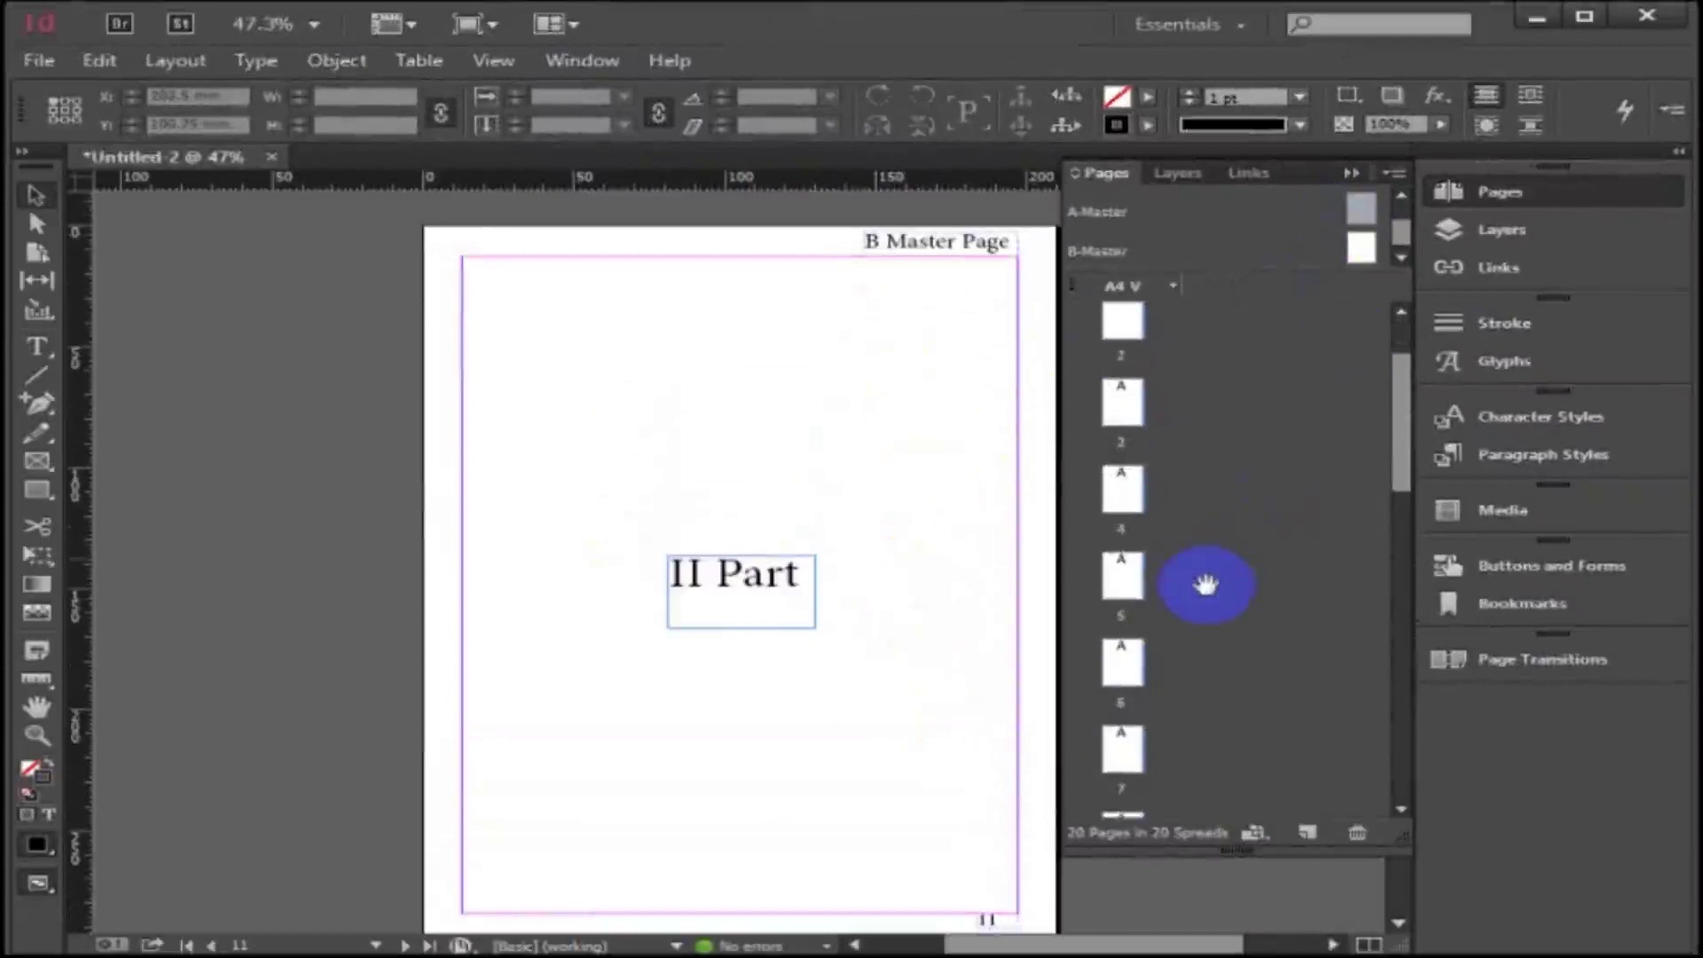
scroll(1205, 621, "down", 2)
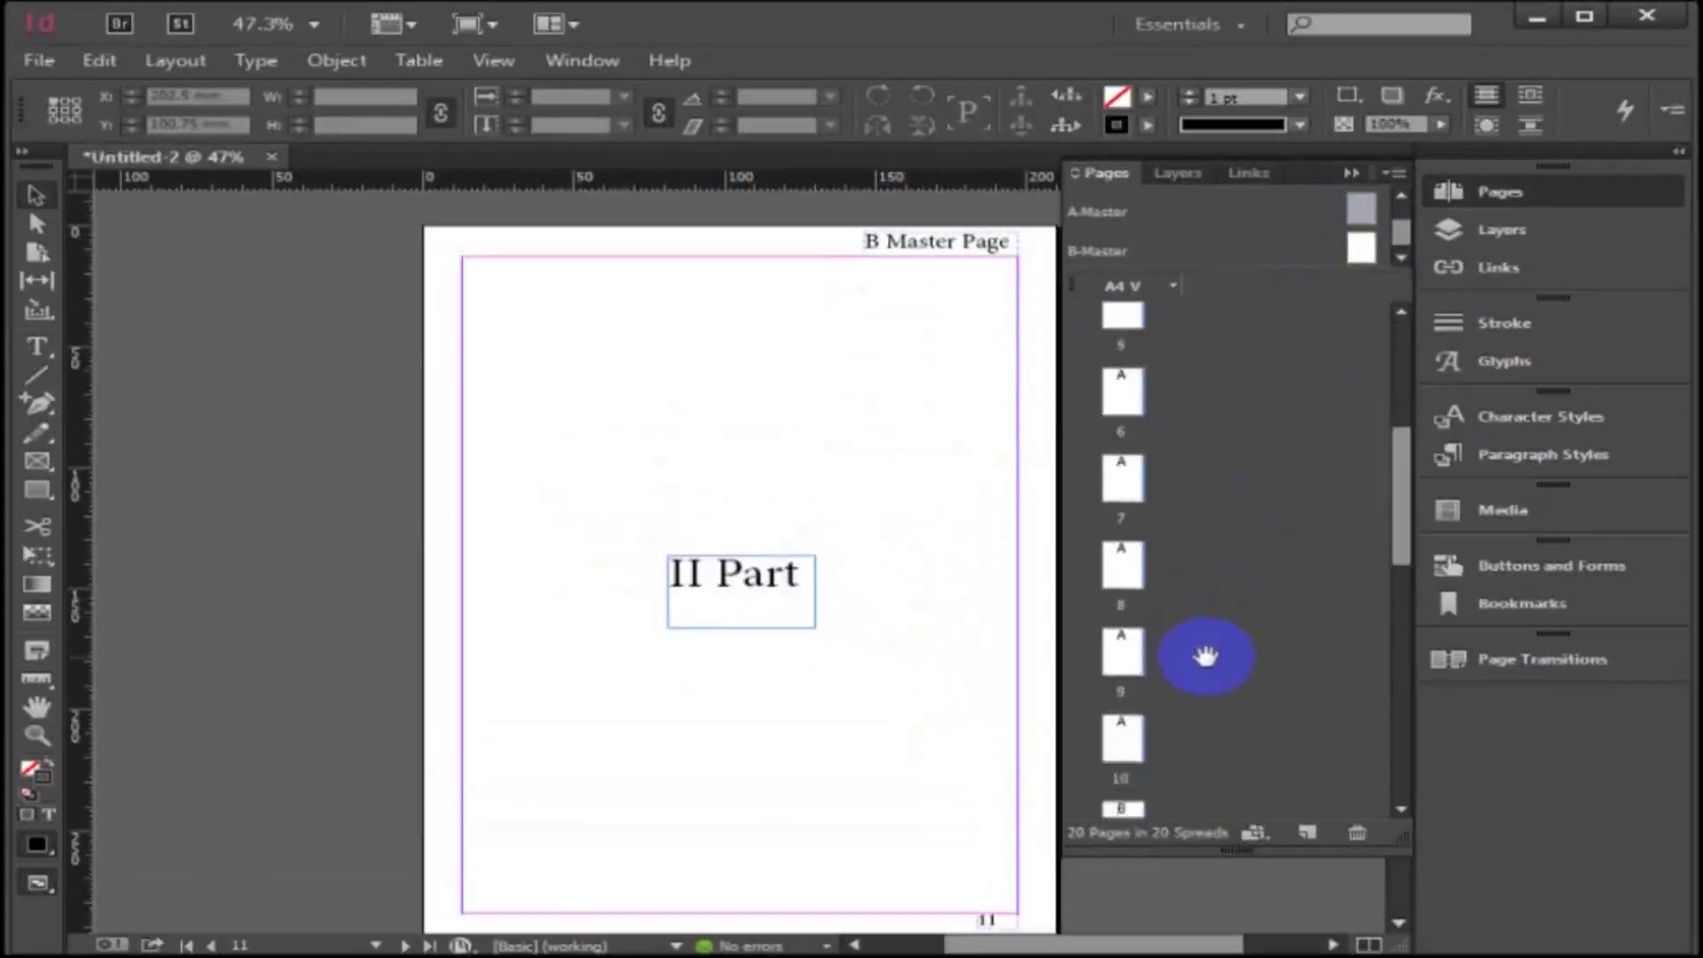
scroll(1206, 656, "down", 1)
scroll(1206, 656, "down", 2)
left_click(1138, 708)
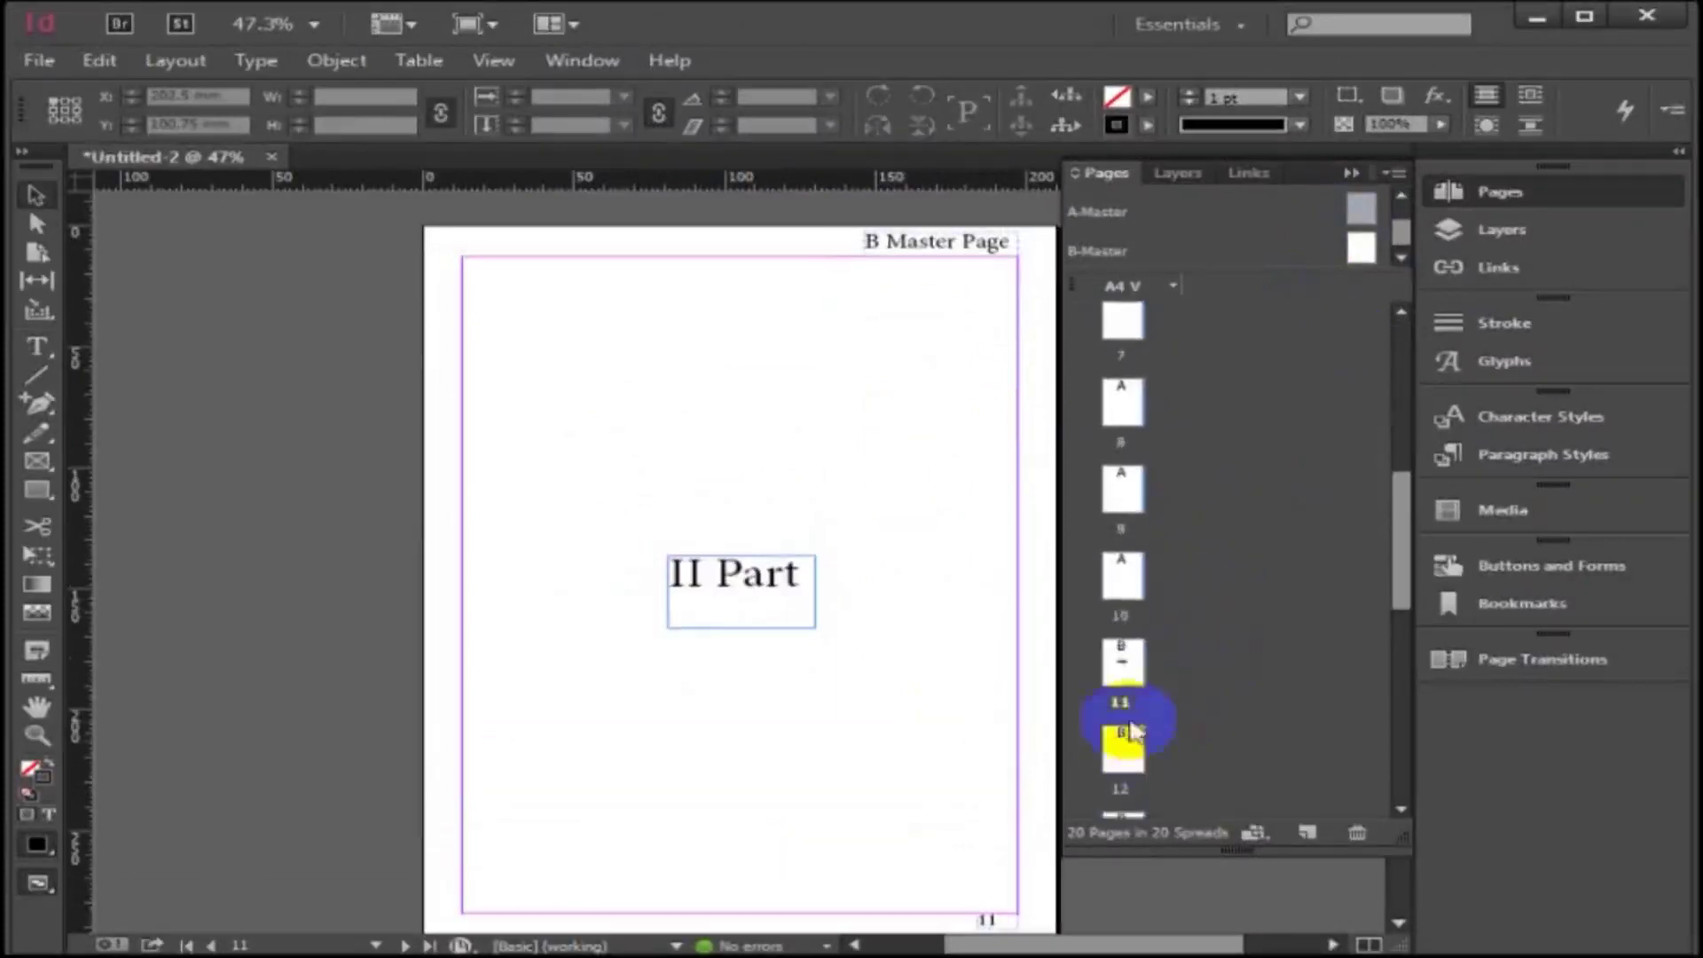
scroll(1358, 221, "up", 1)
left_click_drag(1362, 209, 1128, 754)
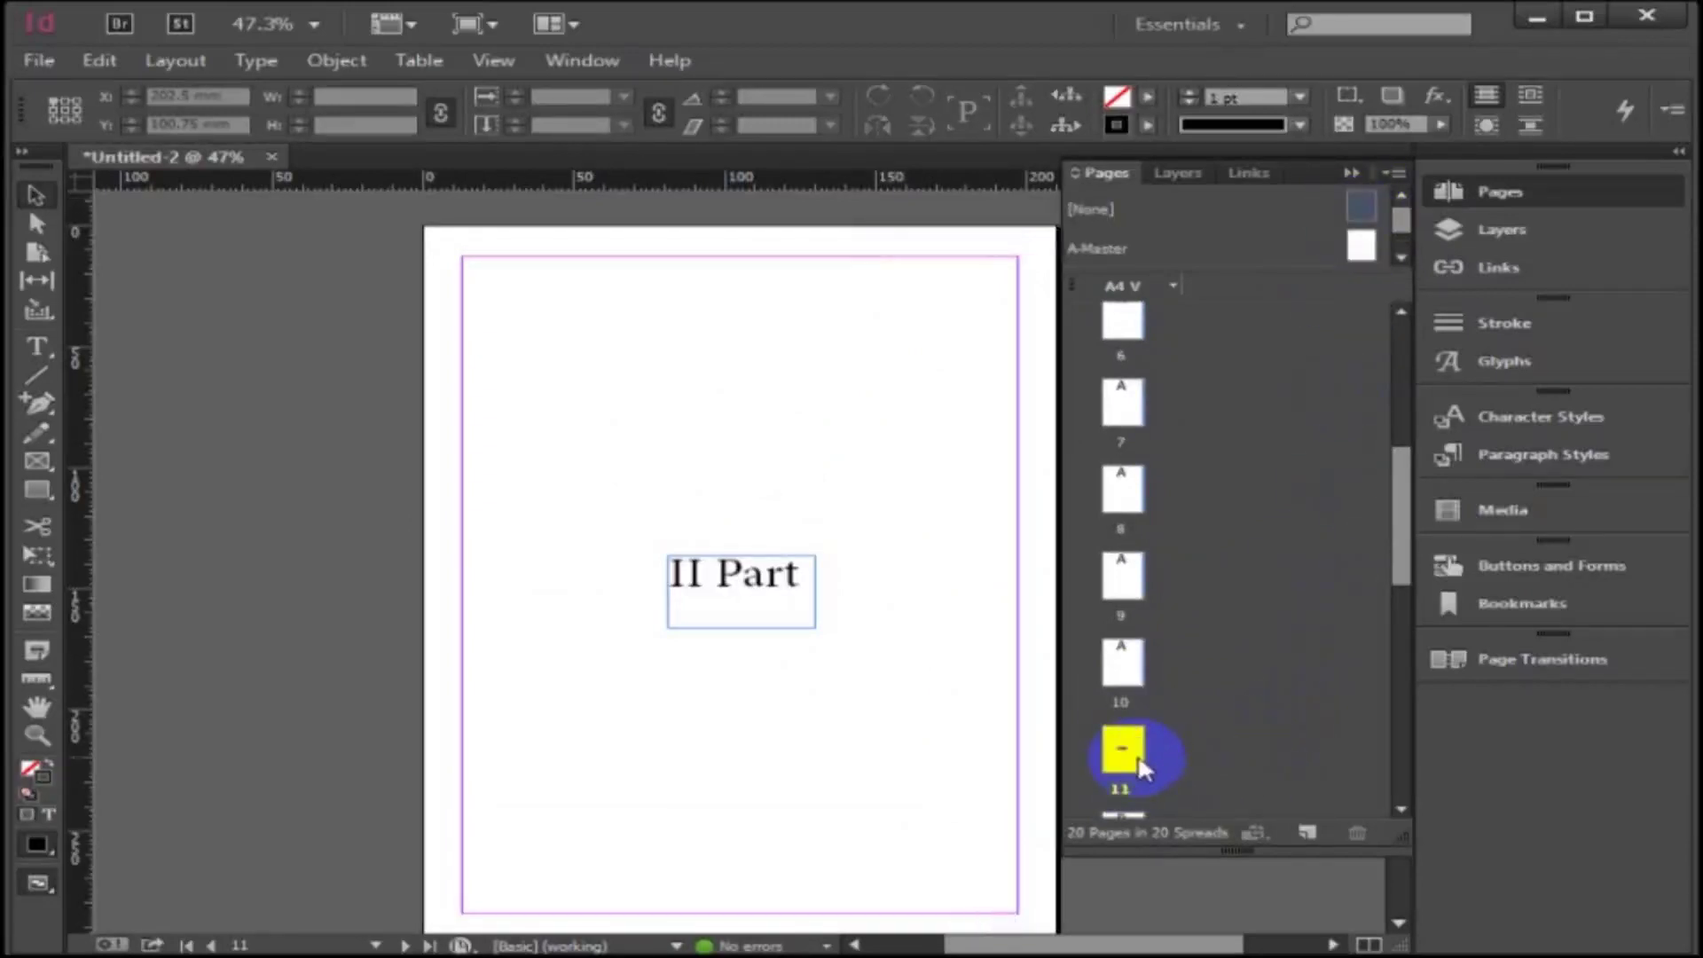
left_click_drag(1140, 768, 1140, 768)
Compare the header and footer areas of page 11 with the B-Master header and page number on page 12.
scroll(777, 635, "down", 3)
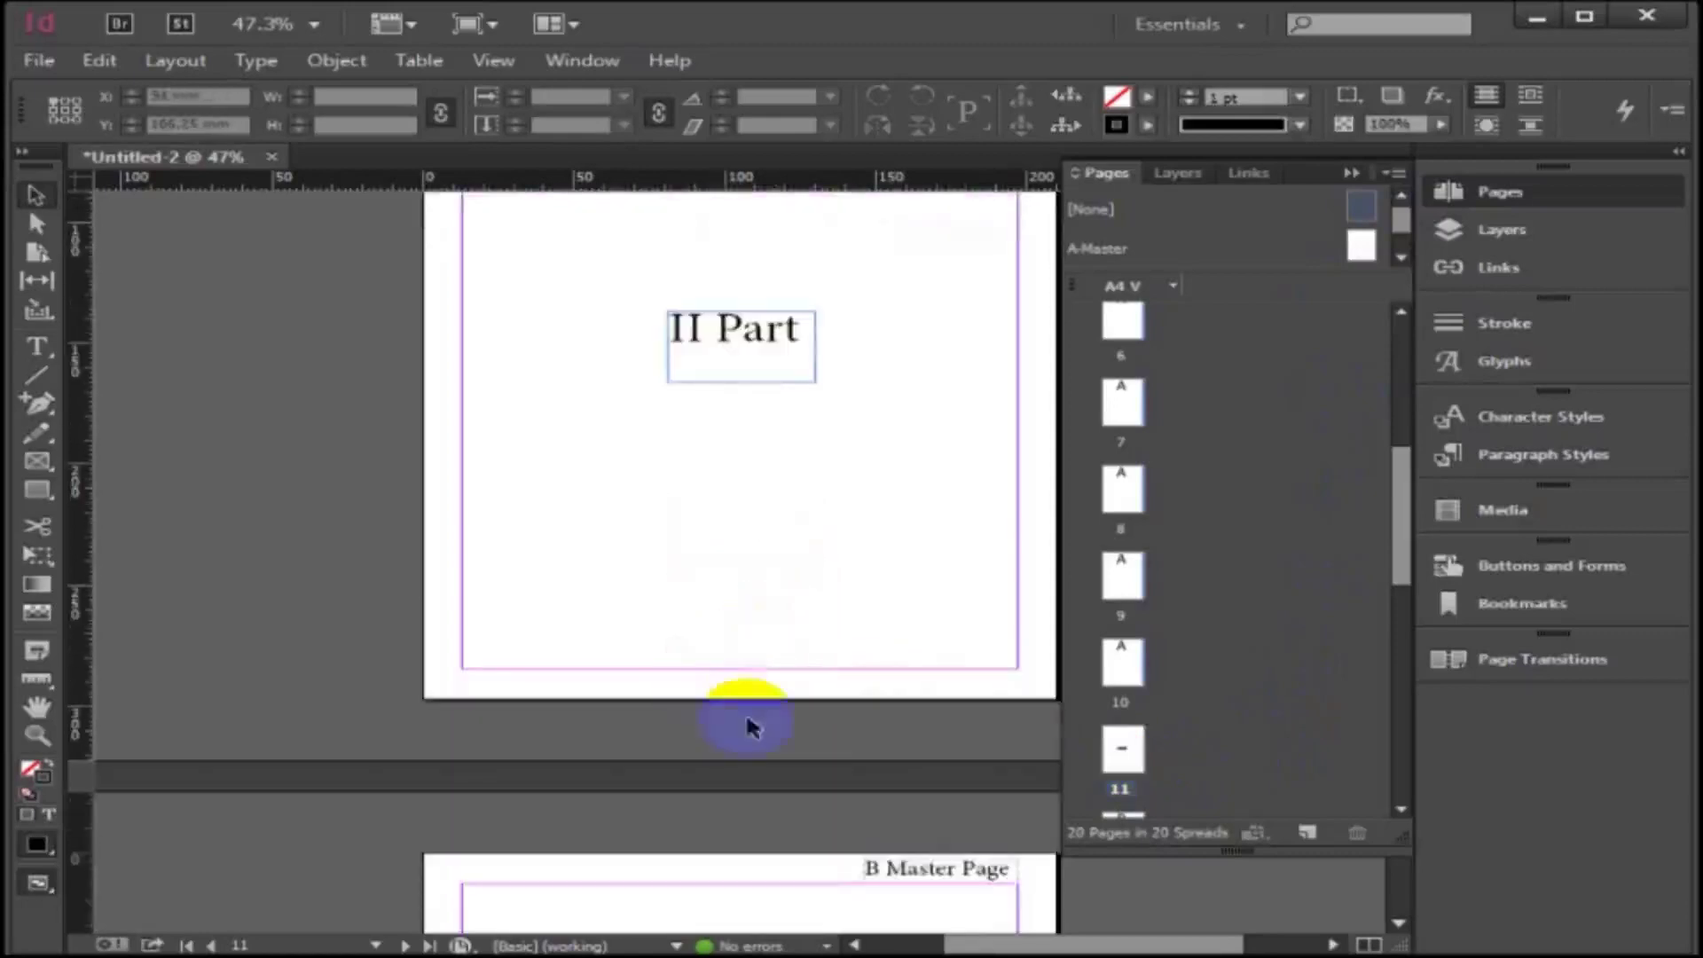
scroll(922, 687, "down", 2)
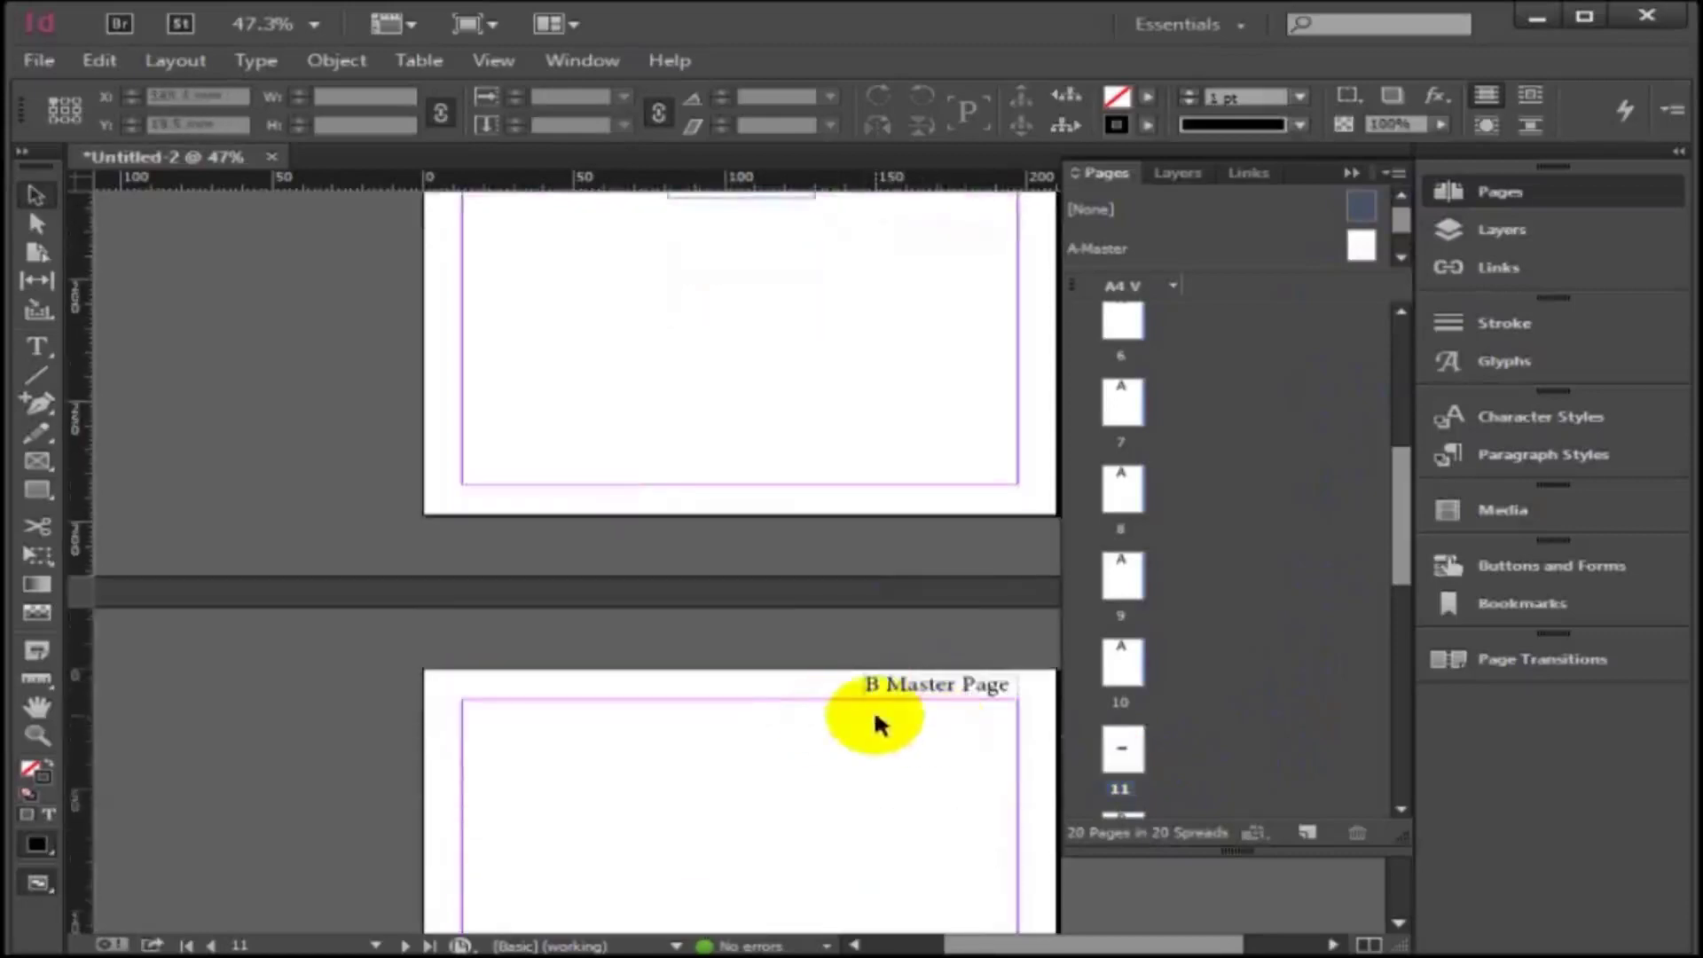
scroll(874, 715, "down", 3)
scroll(874, 723, "down", 3)
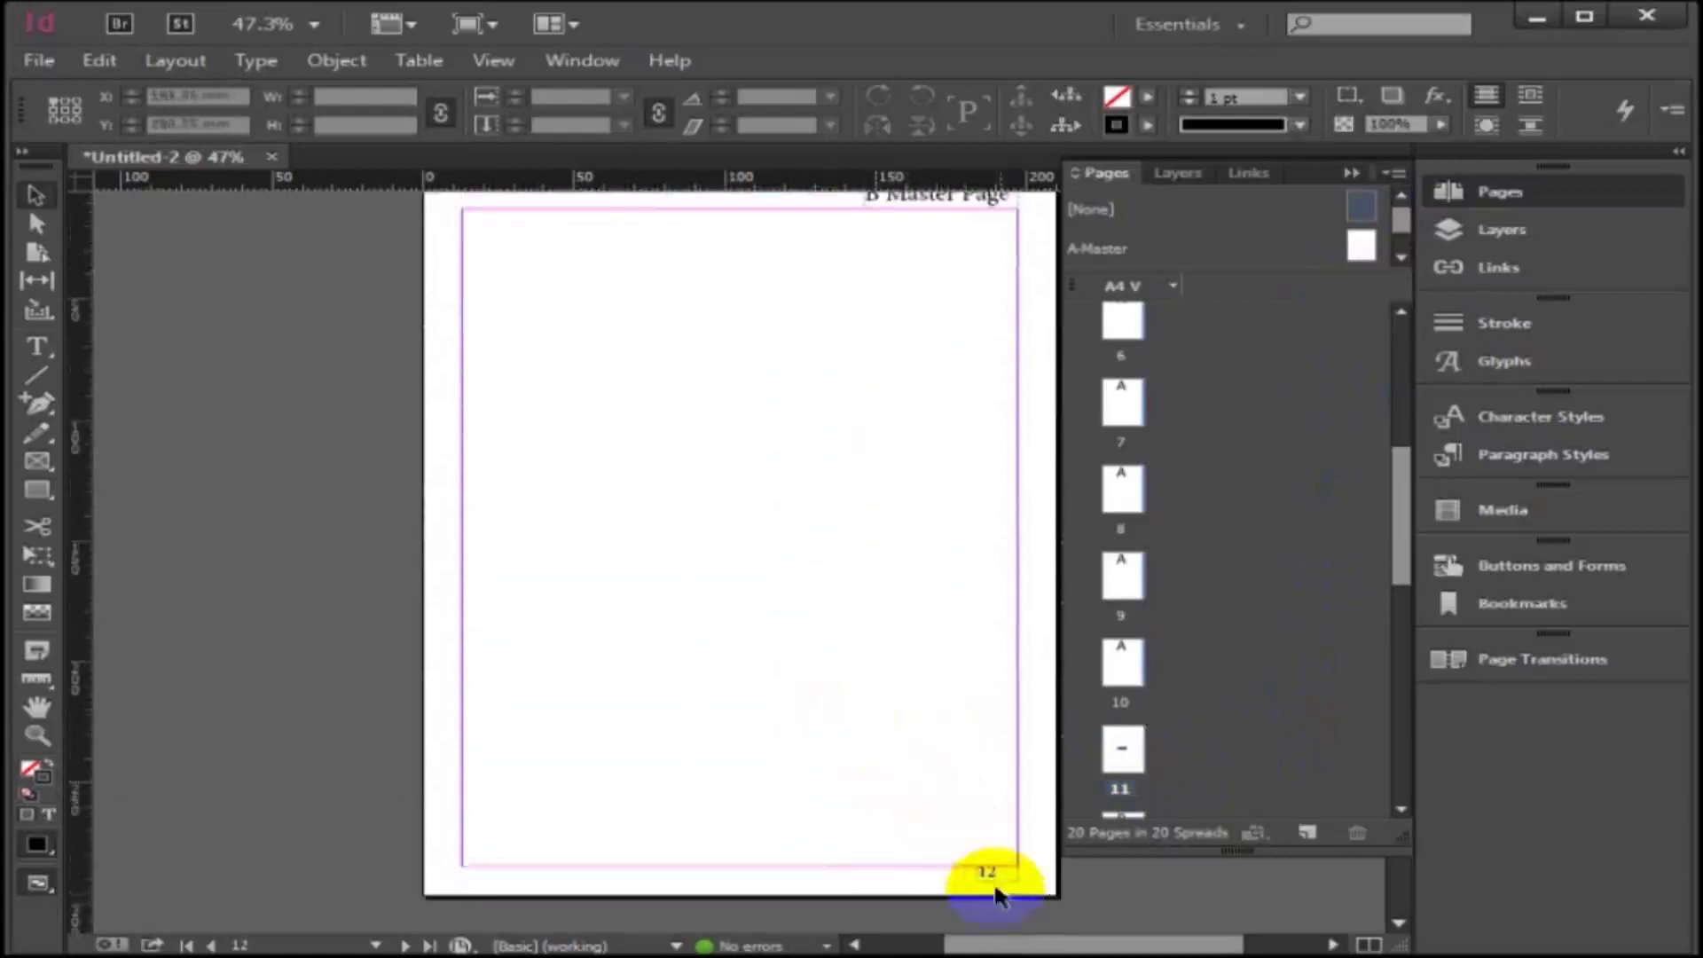
scroll(867, 540, "up", 3)
scroll(958, 258, "up", 1)
scroll(1006, 244, "up", 1)
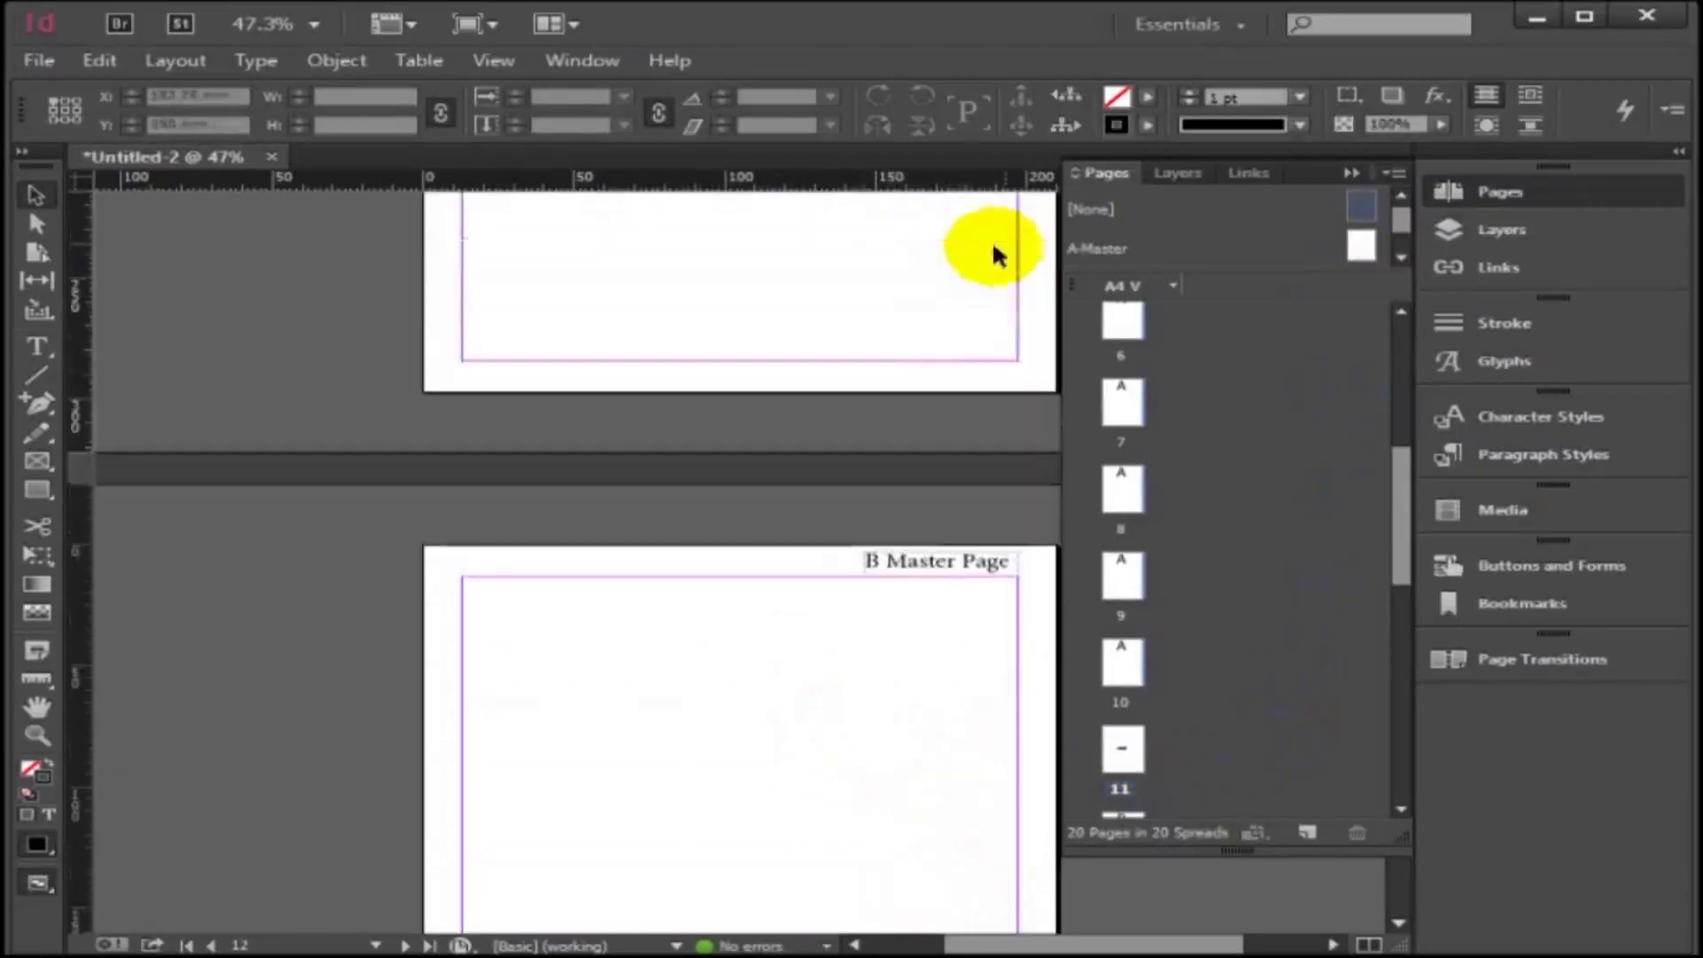
scroll(940, 346, "up", 2)
scroll(930, 342, "down", 1)
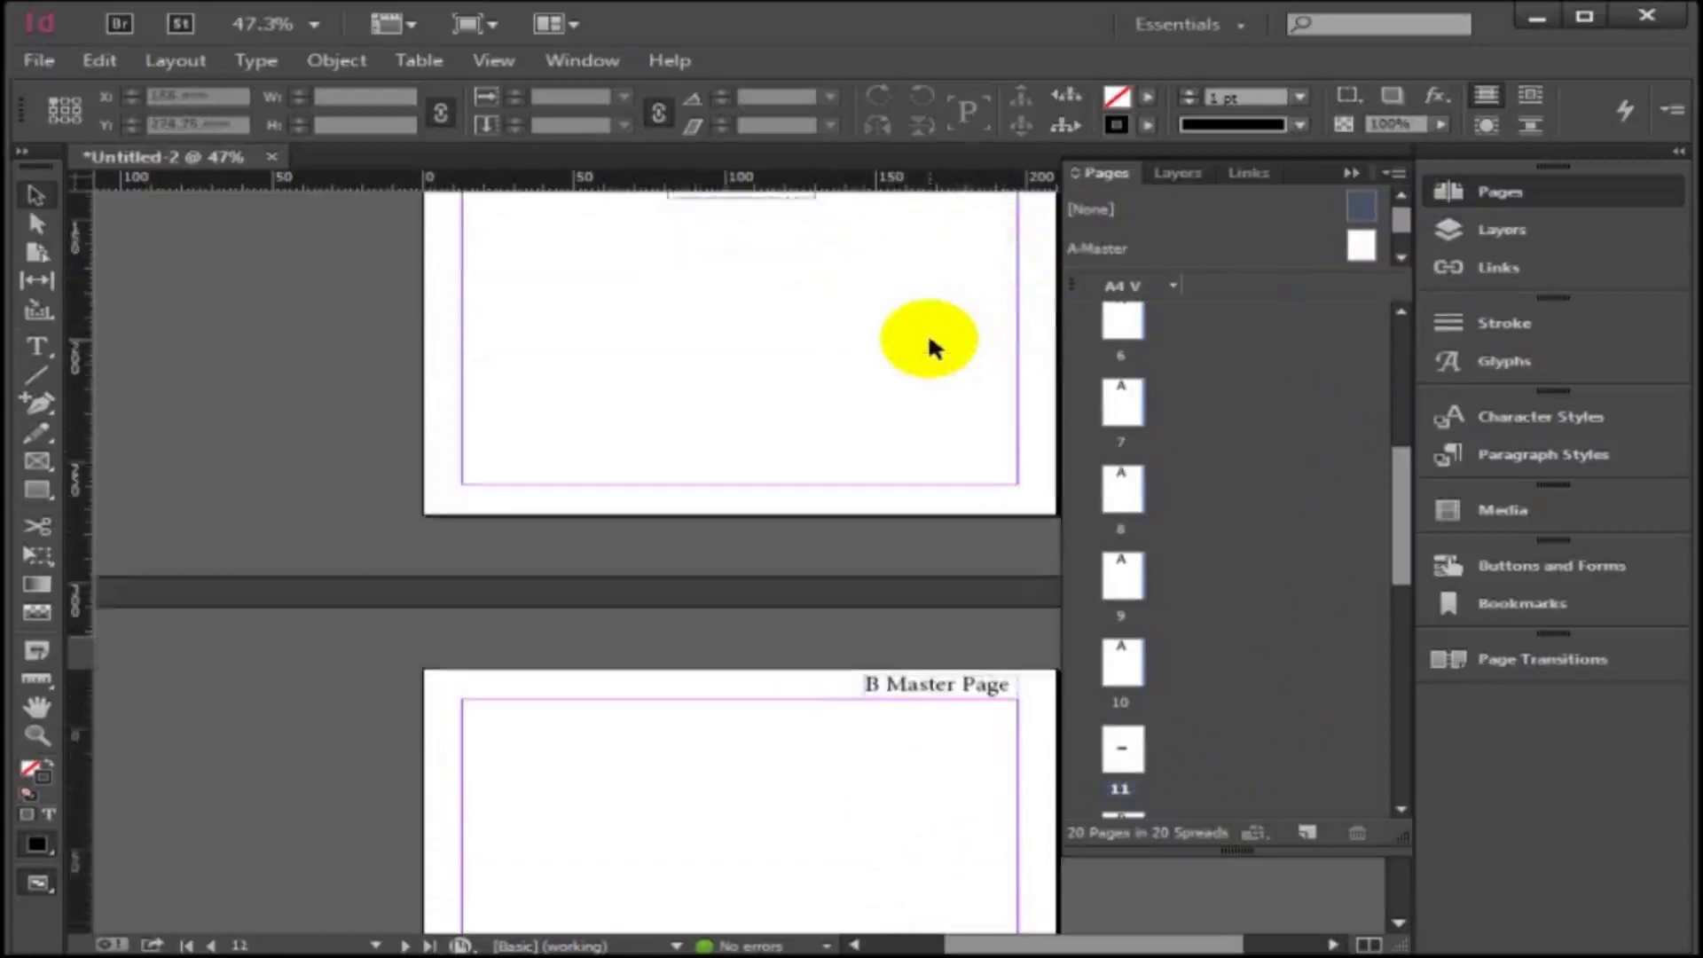
scroll(908, 534, "down", 4)
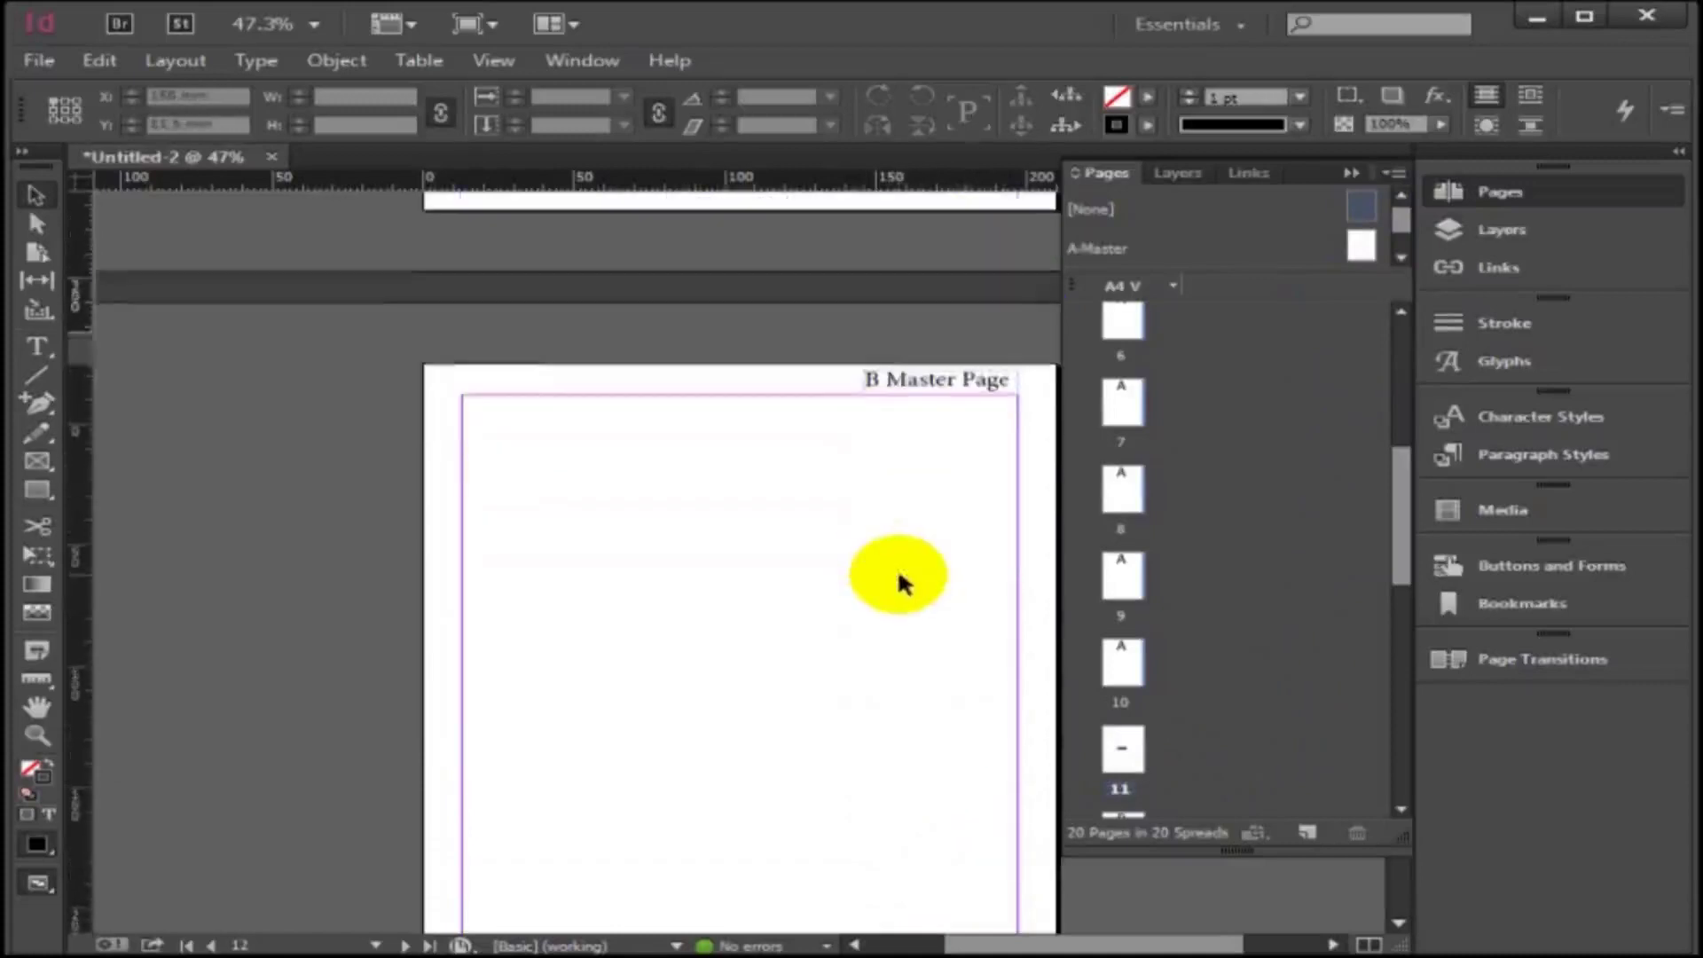
scroll(903, 582, "down", 1)
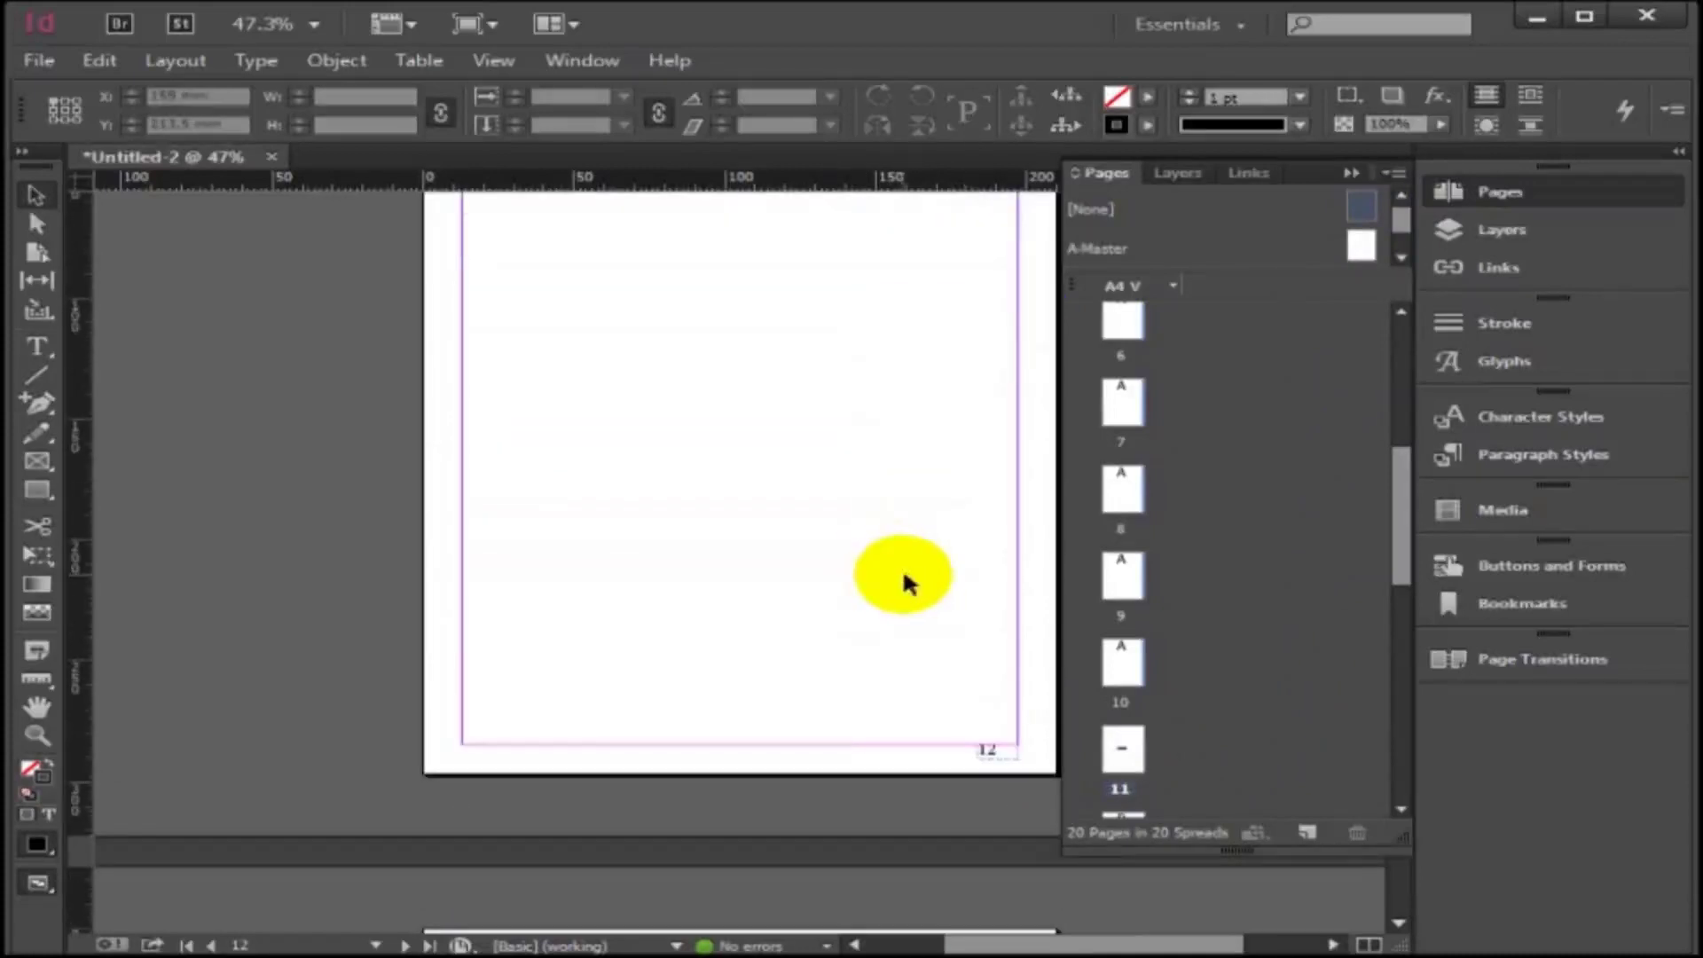